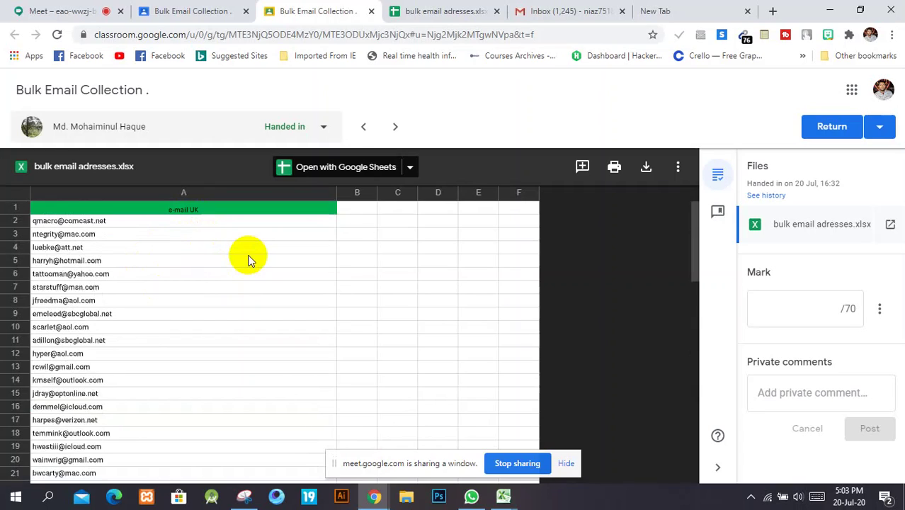
# - Switch to the Google Meet call, mute the first participant for everyone, and hide the window-sharing notice
pyautogui.click(60, 10)
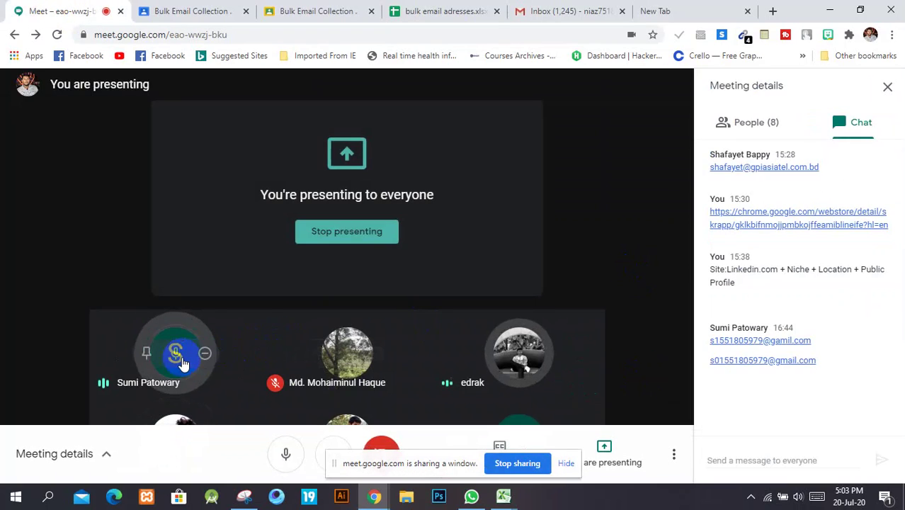
pyautogui.click(174, 350)
pyautogui.click(524, 305)
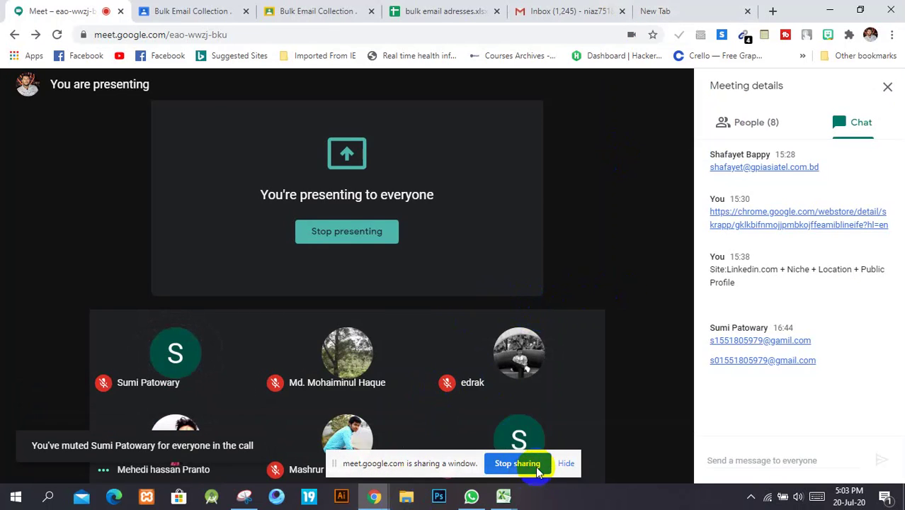
pyautogui.click(566, 463)
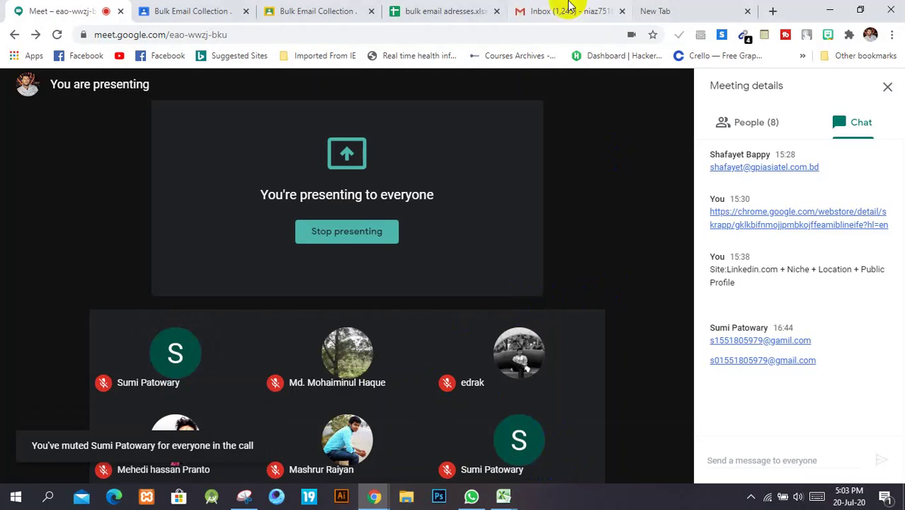
# - Open the bulk email adresses spreadsheet and look through the addresses listed under e-mail UK
pyautogui.click(415, 9)
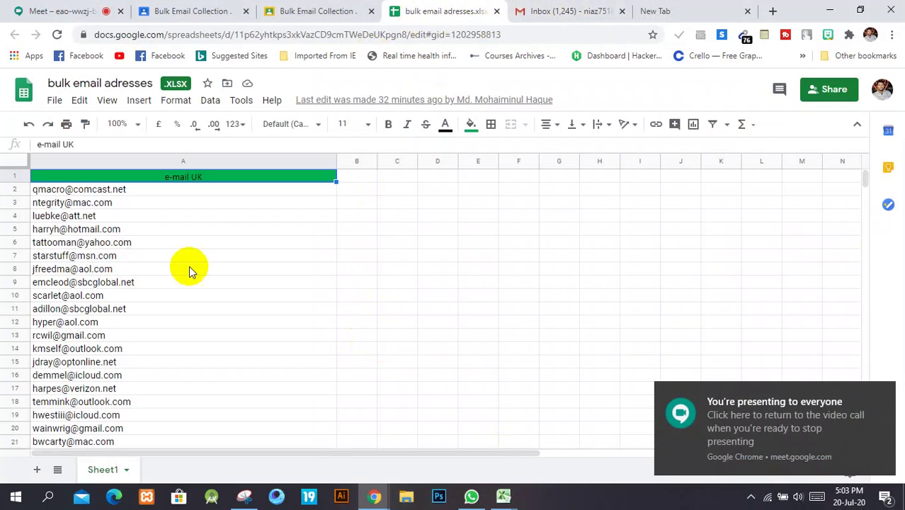
pyautogui.scroll(-5, 173, 283)
pyautogui.scroll(5, 56, 349)
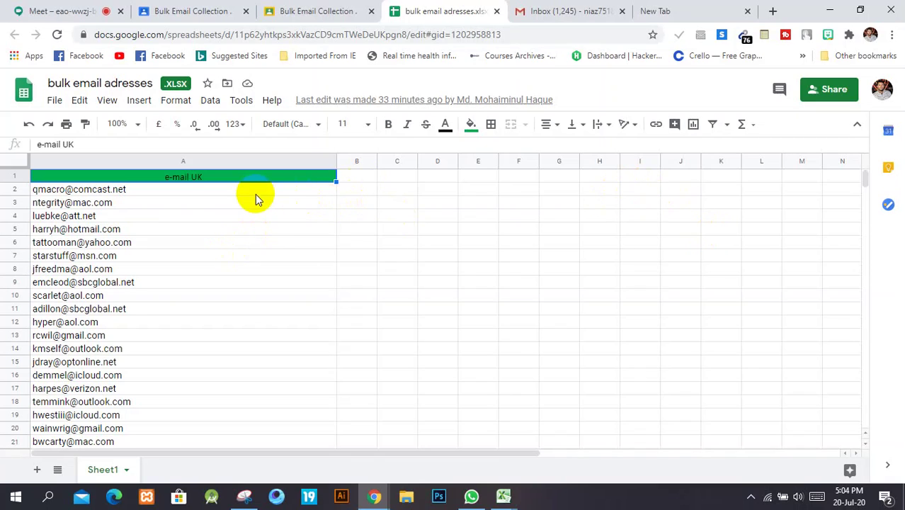
pyautogui.scroll(-3, 307, 269)
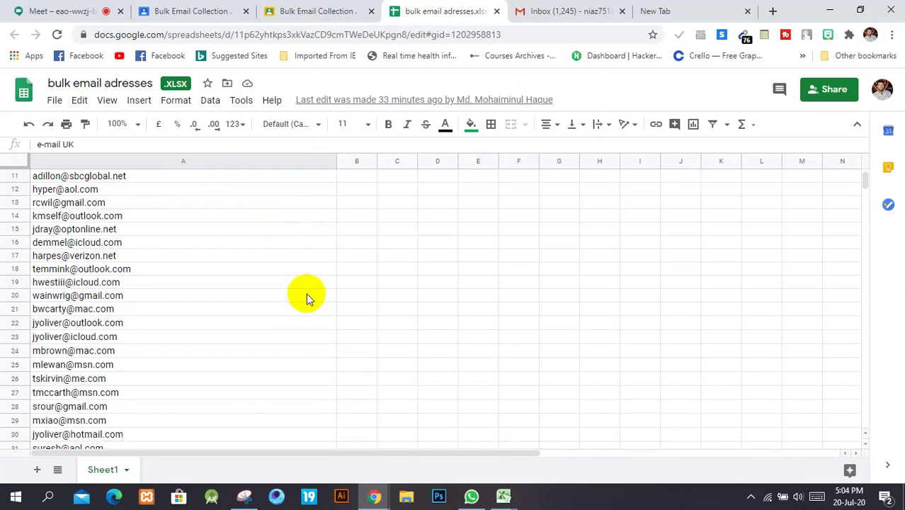
pyautogui.scroll(-3, 306, 292)
# - Copy the email address text from cell A27 of the spreadsheet
pyautogui.click(102, 276)
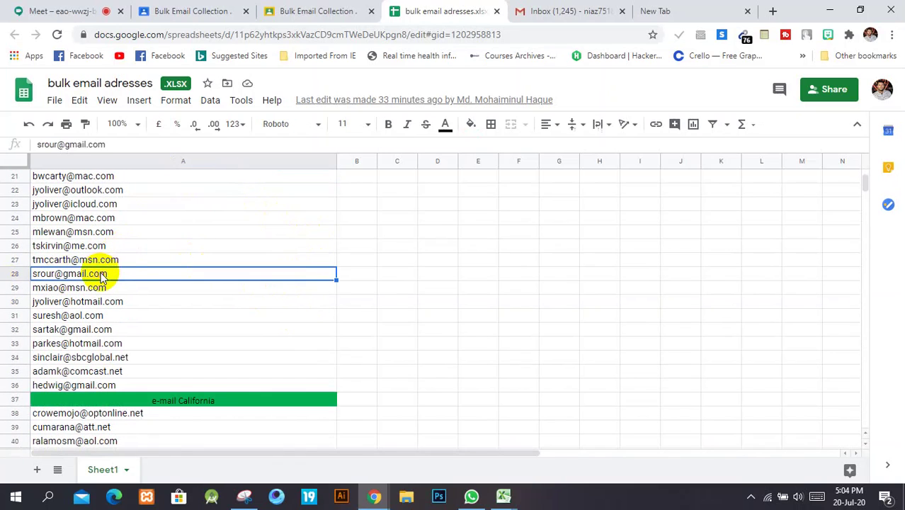
pyautogui.doubleClick(128, 271)
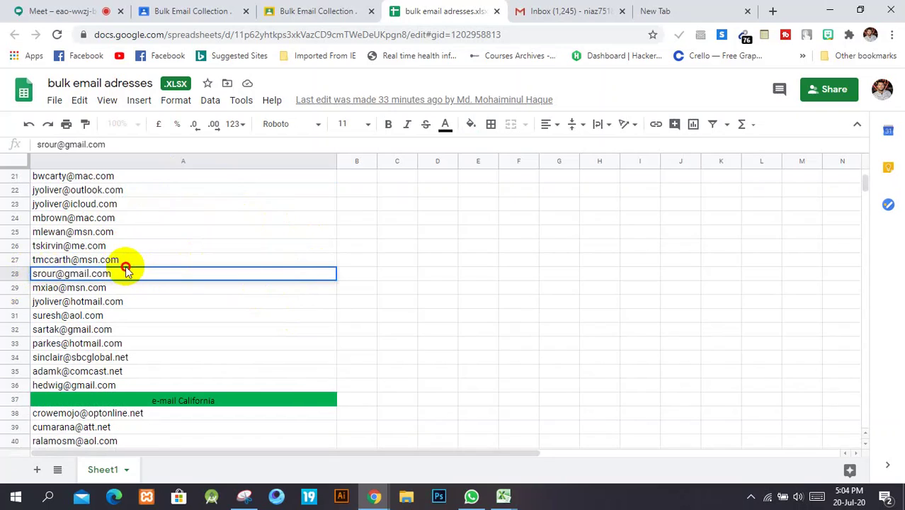
pyautogui.click(357, 246)
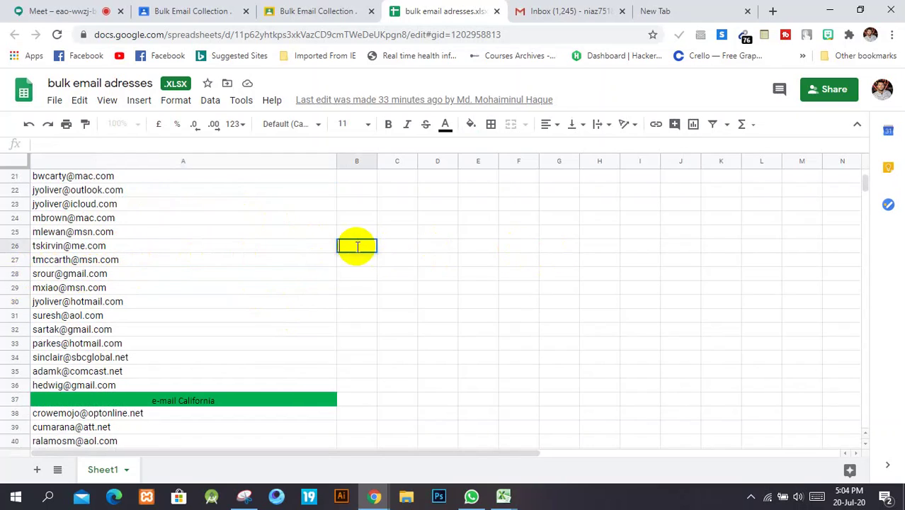
pyautogui.click(130, 249)
pyautogui.doubleClick(126, 262)
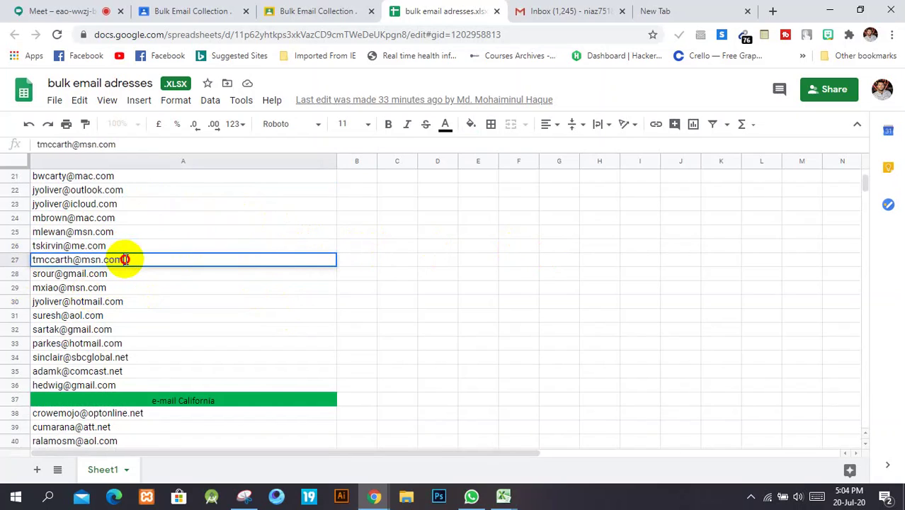
pyautogui.moveTo(125, 261); pyautogui.dragTo(31, 263)
pyautogui.rightClick(63, 259)
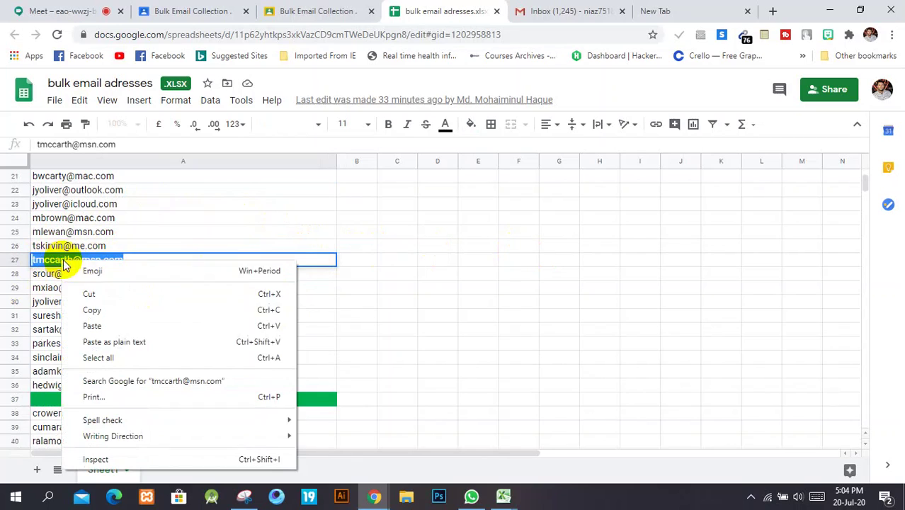
pyautogui.click(119, 312)
# - Search Google for "Email checker" in the empty browser tab and open the email-checker.net result
pyautogui.click(691, 8)
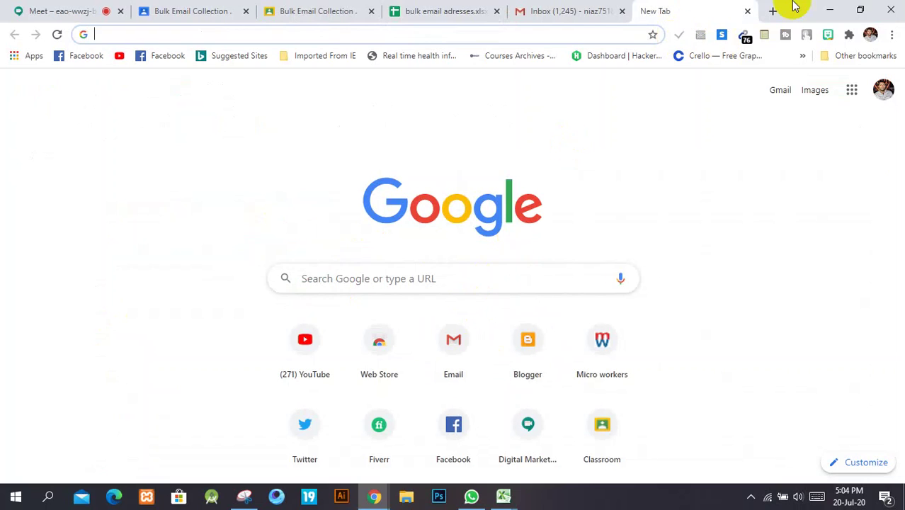
pyautogui.write('c')
pyautogui.press('BackSpace')
pyautogui.press('BackSpace')
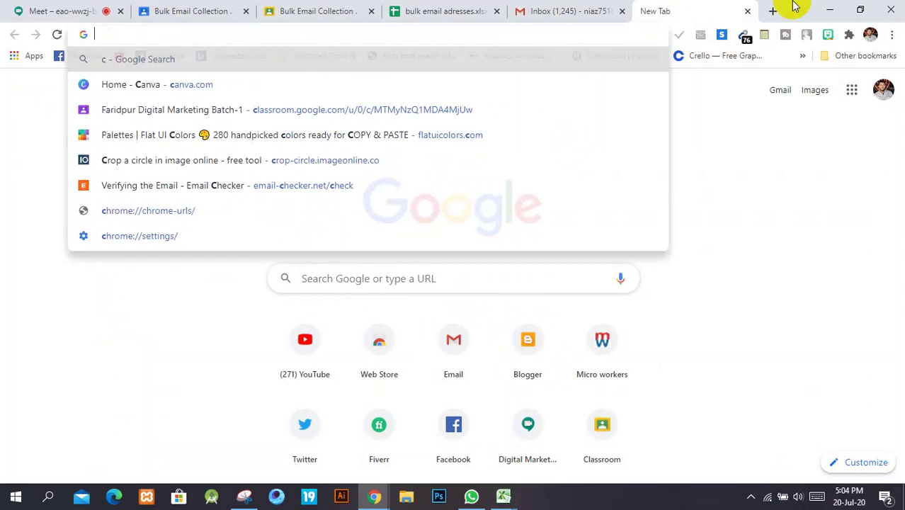
pyautogui.write('email')
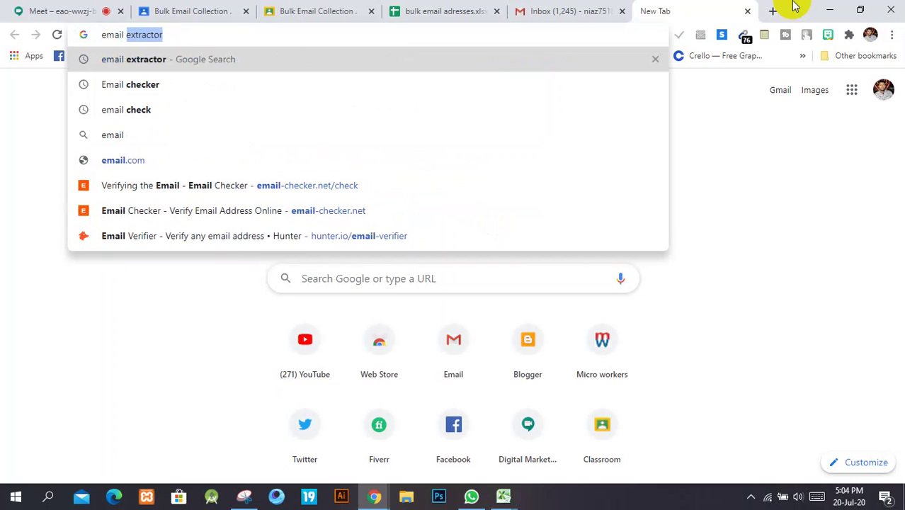
pyautogui.press('Down')
pyautogui.press('Return')
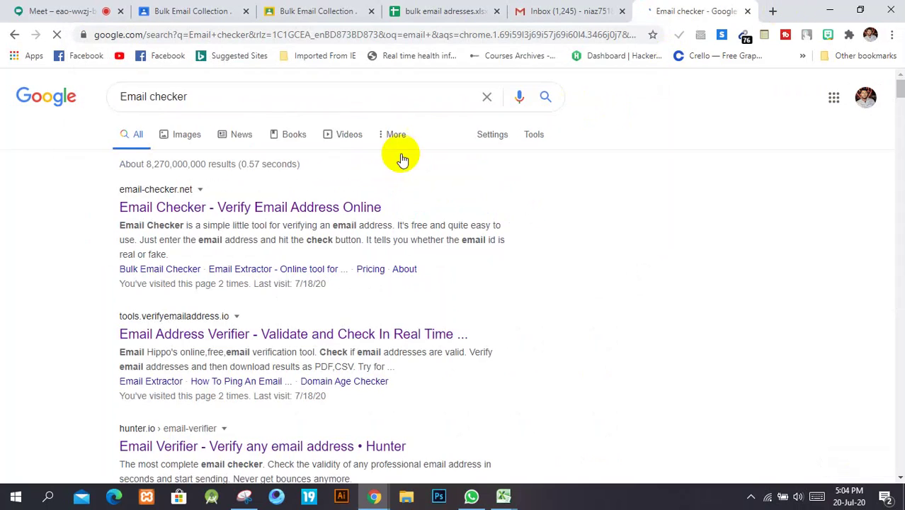
pyautogui.moveTo(211, 210); pyautogui.dragTo(186, 209)
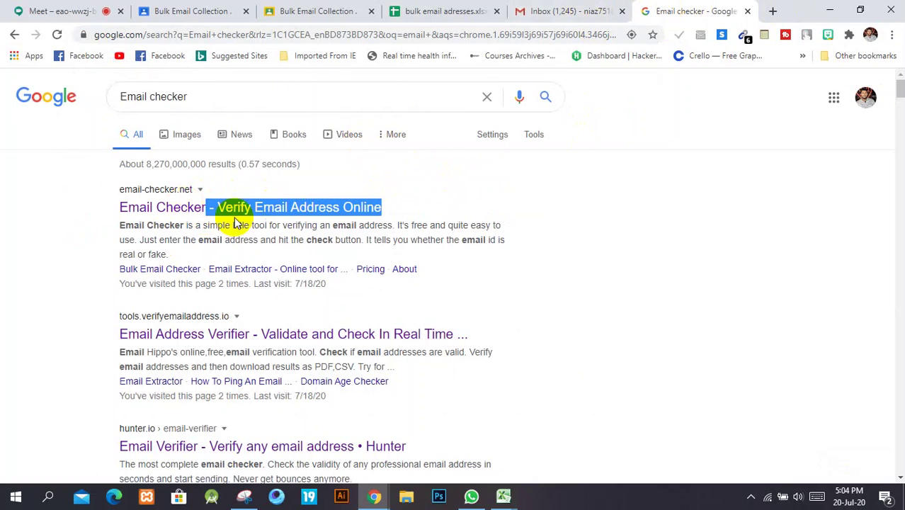
pyautogui.click(142, 207)
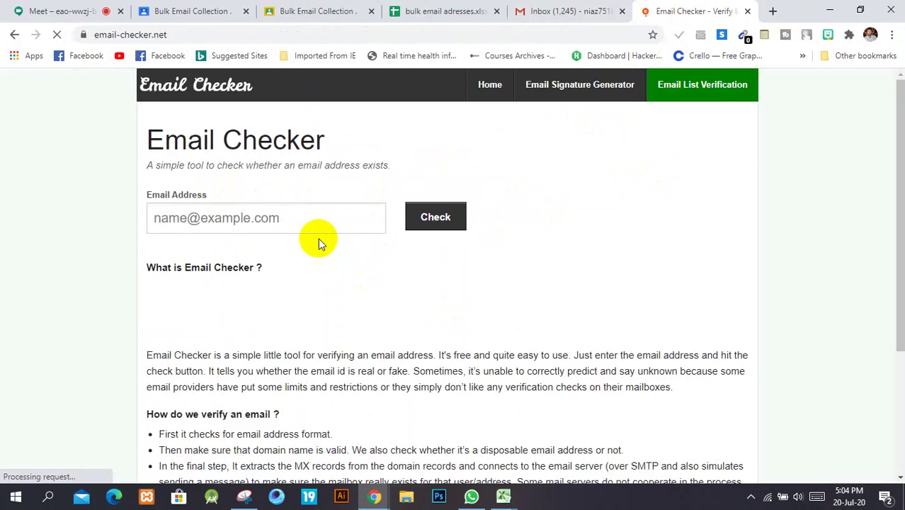
# - Enter the copied email address in Email Checker and check whether it exists
pyautogui.click(306, 222)
pyautogui.click(226, 216)
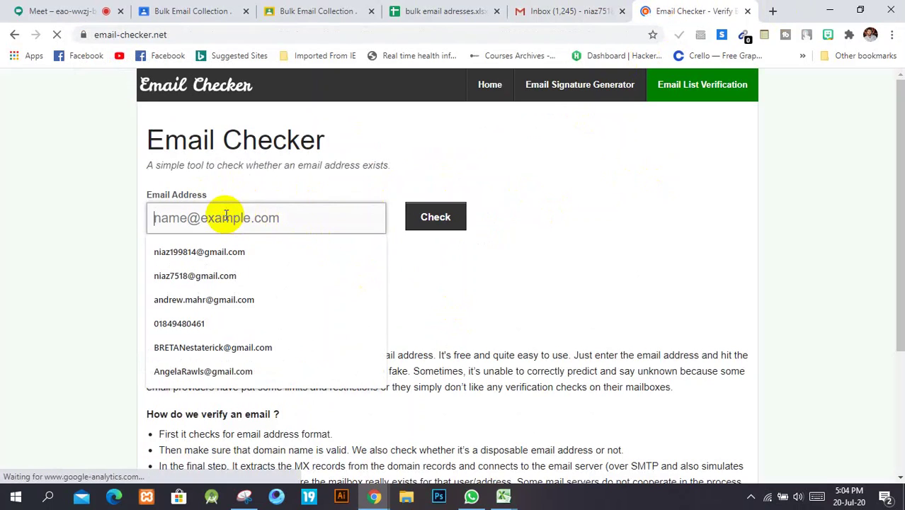
pyautogui.hotkey('ctrl', 'v')
pyautogui.click(435, 214)
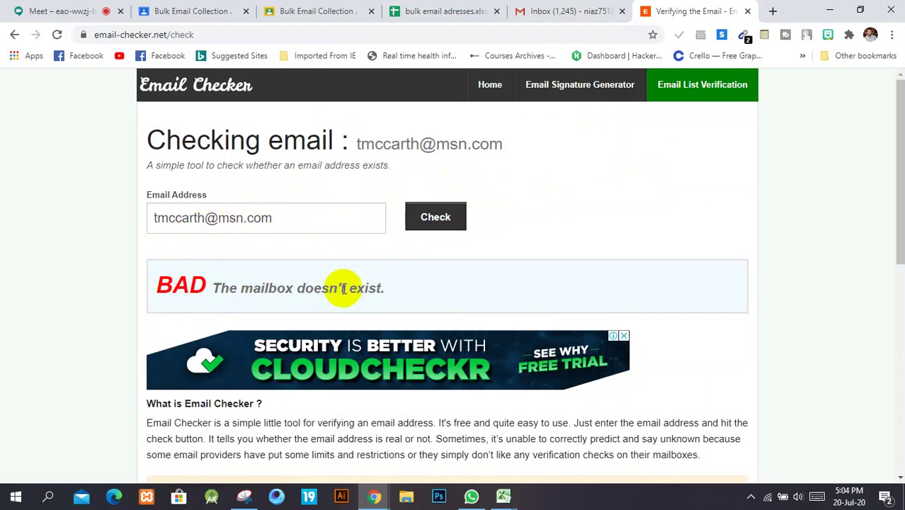
# - Return to the bulk email adresses spreadsheet and copy the email address from cell A26
pyautogui.click(173, 5)
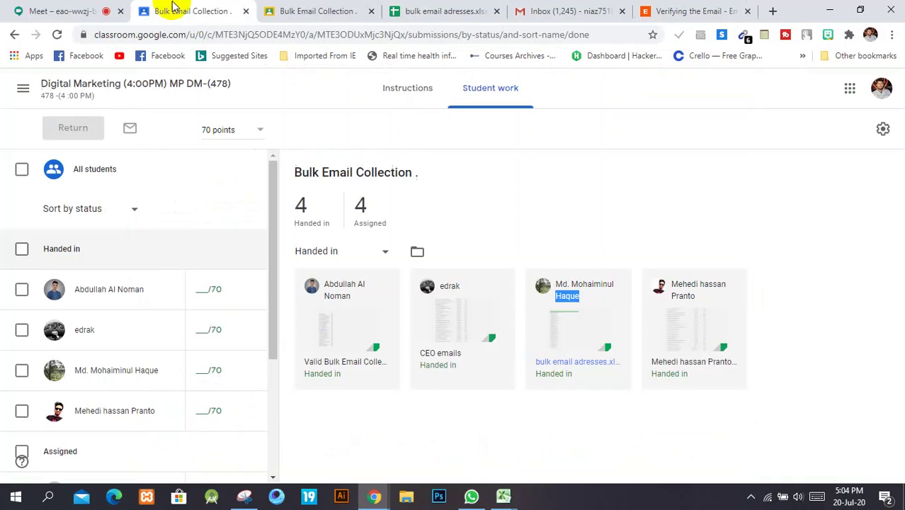
pyautogui.click(293, 10)
pyautogui.click(487, 7)
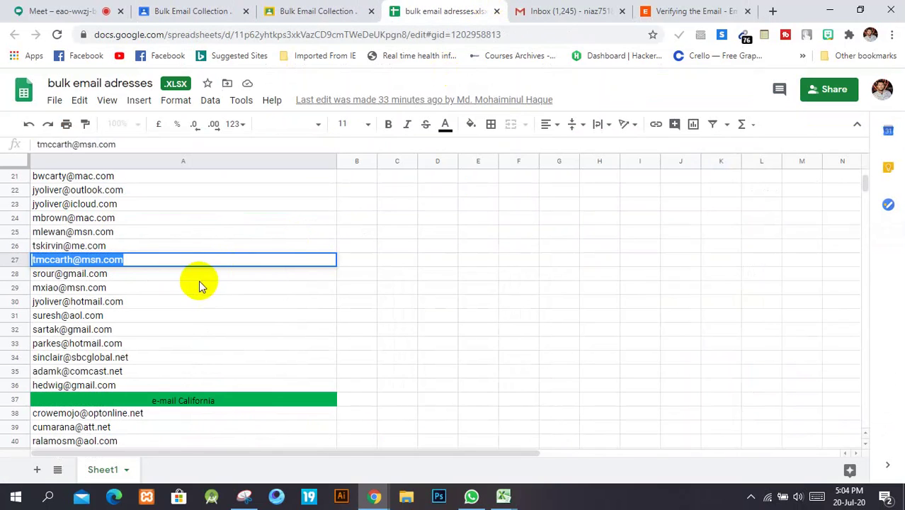
pyautogui.click(182, 248)
pyautogui.click(122, 247)
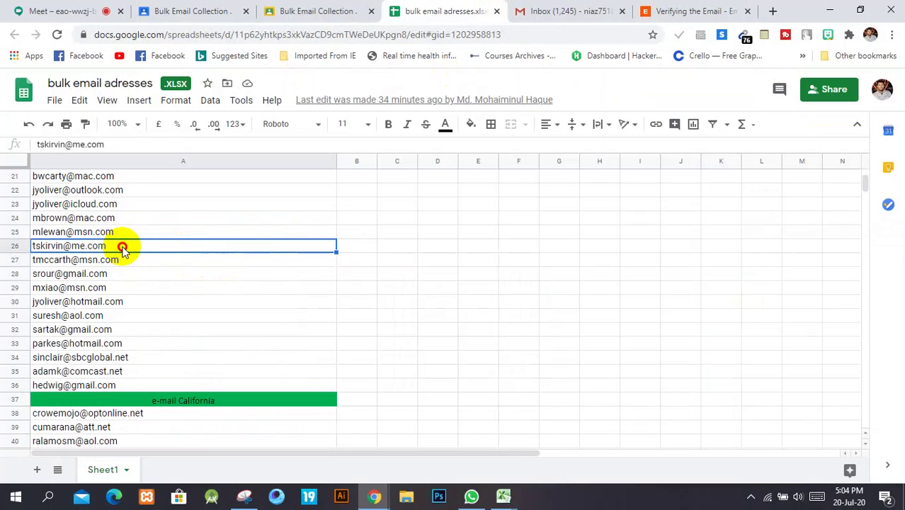
pyautogui.doubleClick(119, 245)
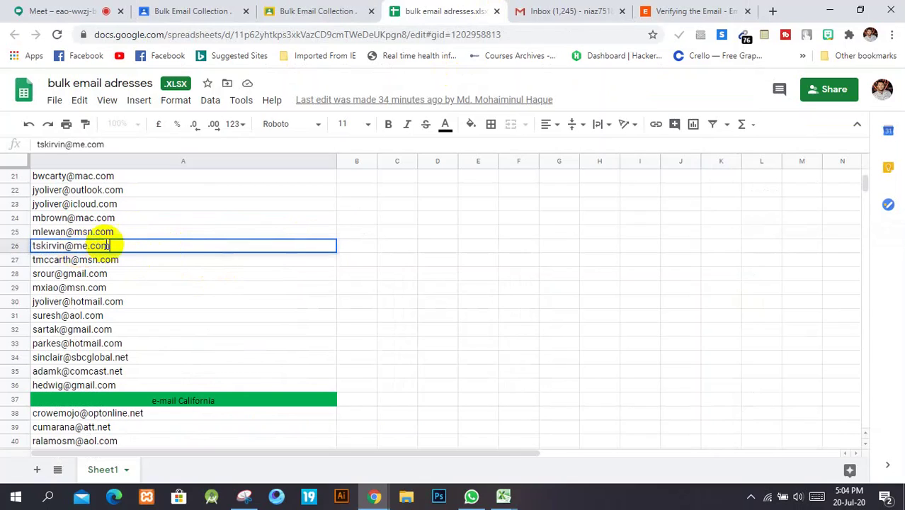
pyautogui.hotkey('ctrl', 'a')
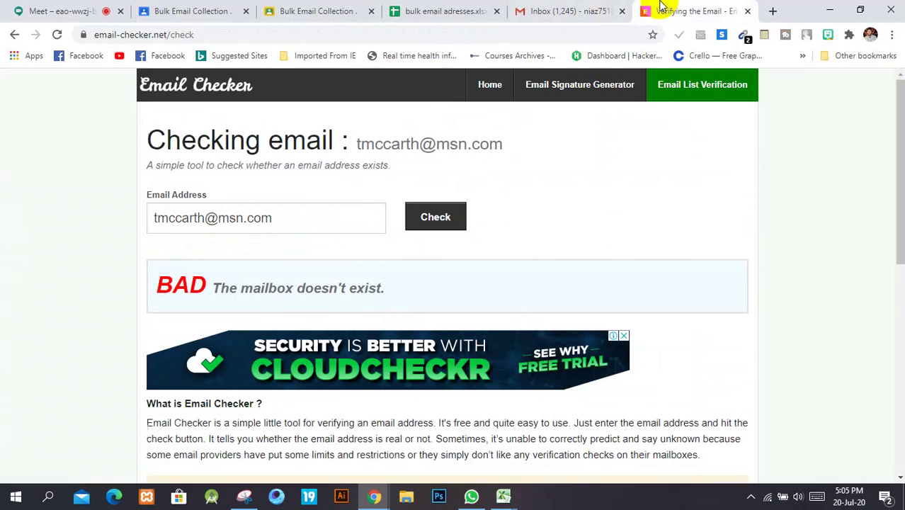
# - Replace the address in Email Checker with the one copied from cell A26 and check it
pyautogui.click(660, 10)
pyautogui.click(323, 222)
pyautogui.hotkey('ctrl', 'a')
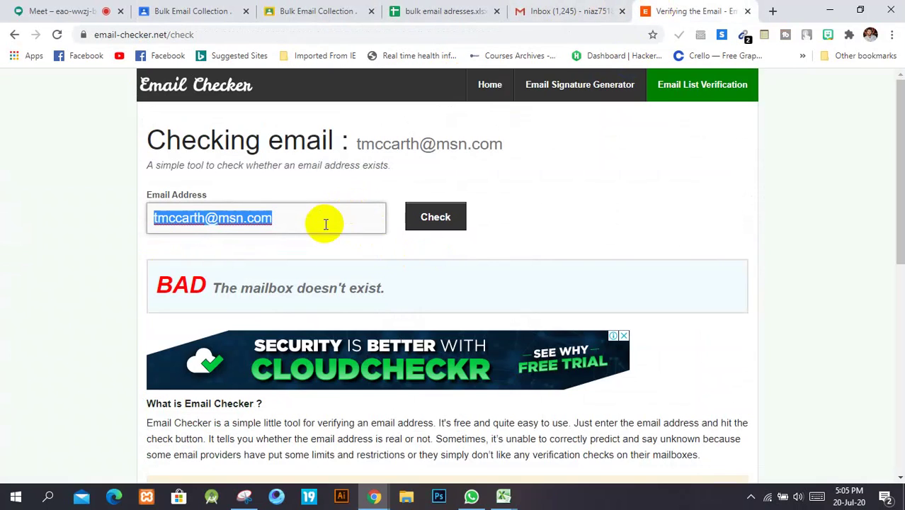
pyautogui.hotkey('ctrl', 'v')
pyautogui.click(436, 217)
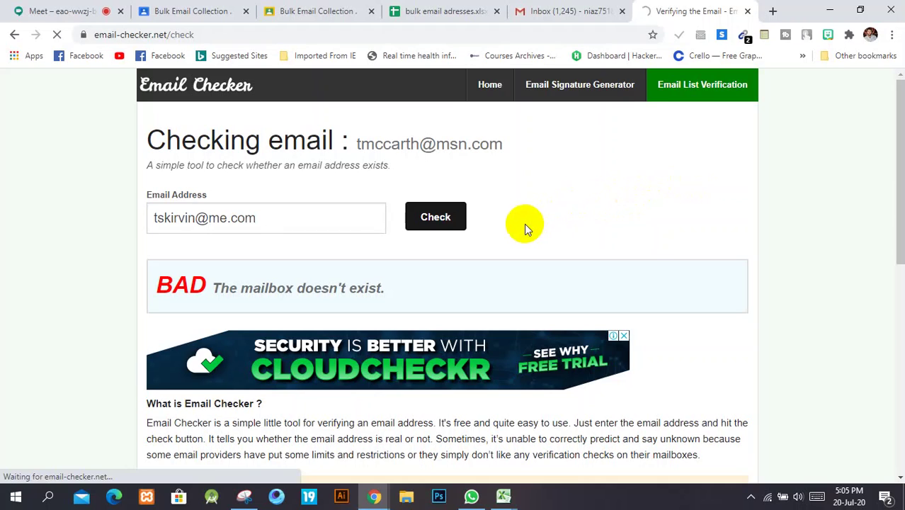
# - Search for "Email checker" in a new browser tab and open the tools.verifyemailaddress.io result
pyautogui.click(771, 11)
pyautogui.write('e')
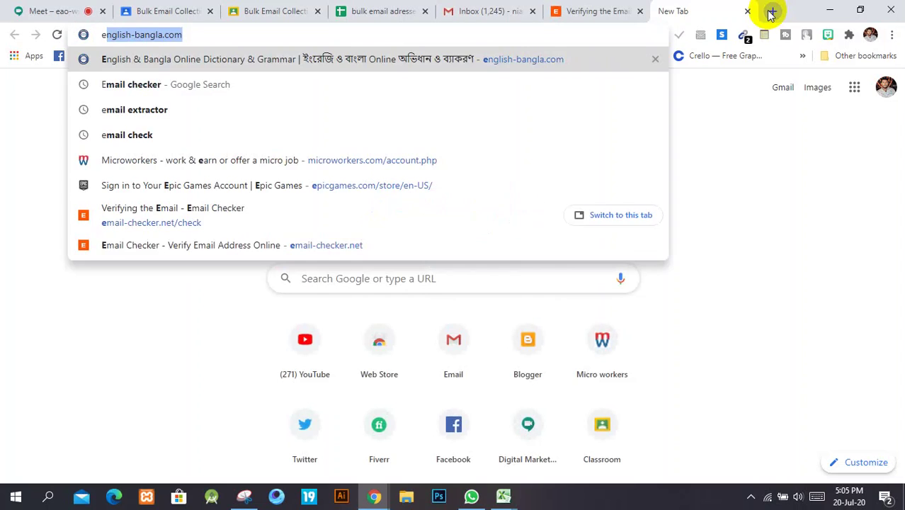
pyautogui.write('mai')
pyautogui.press('Down')
pyautogui.press('Return')
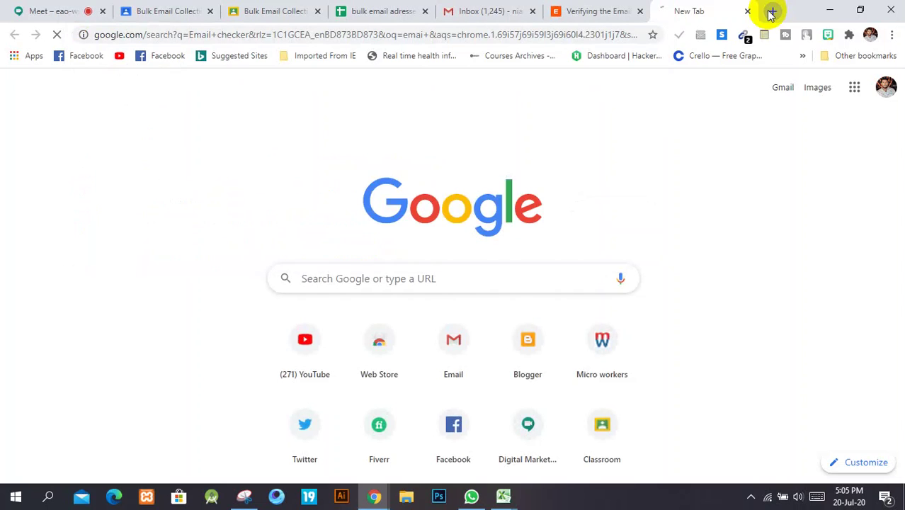
pyautogui.scroll(-1, 425, 220)
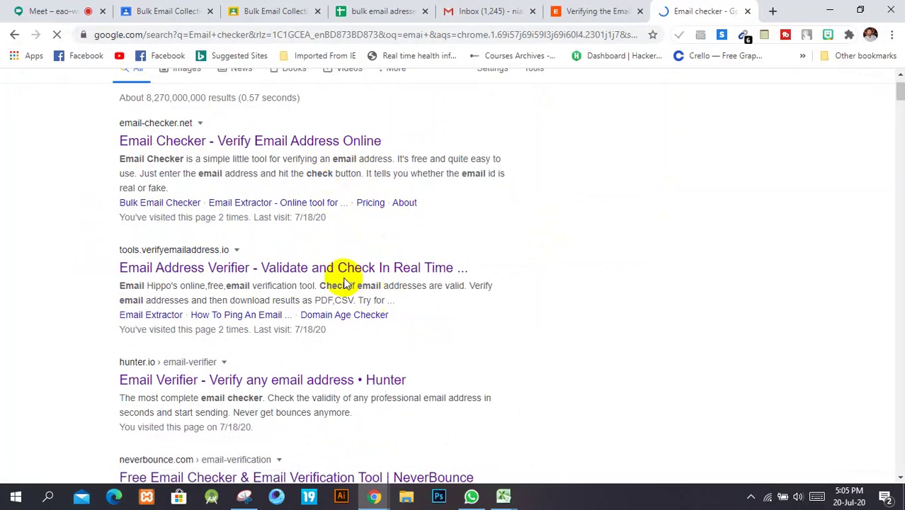
pyautogui.click(311, 271)
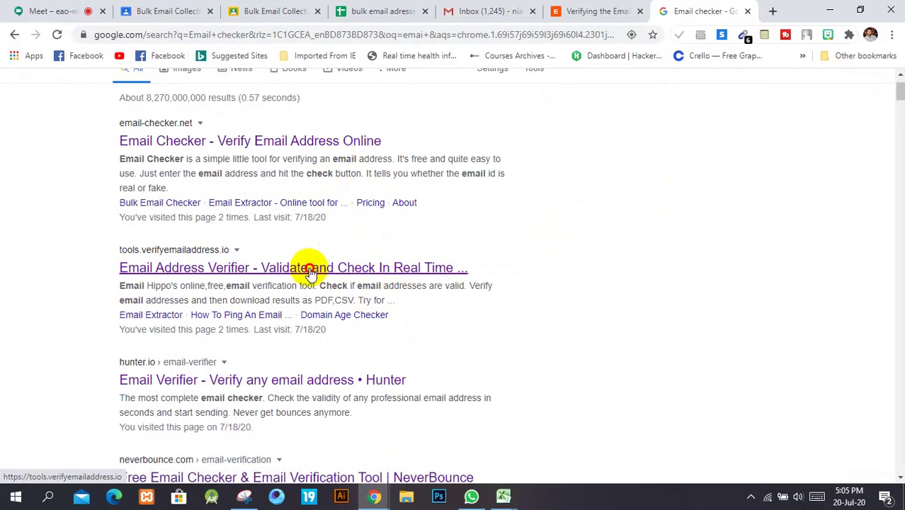
# - Return to Email Checker and copy the email address in its Email Address field
pyautogui.click(570, 11)
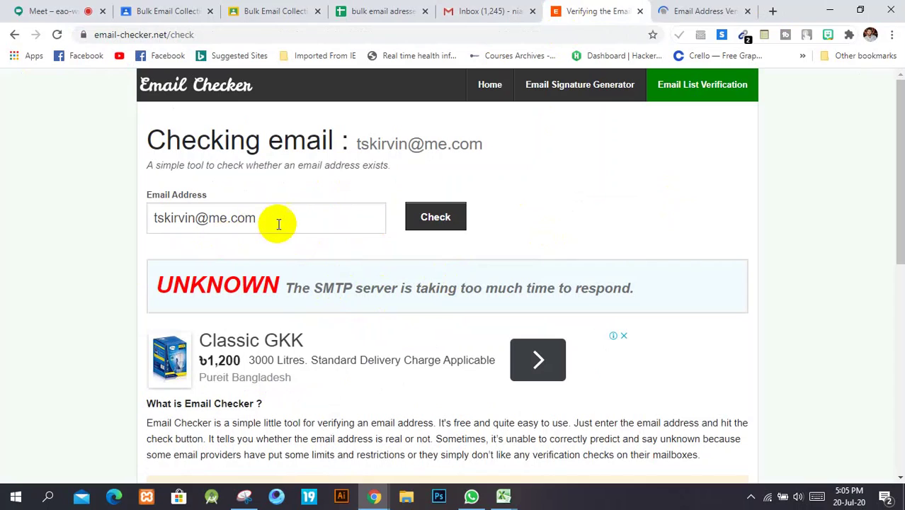
pyautogui.click(278, 223)
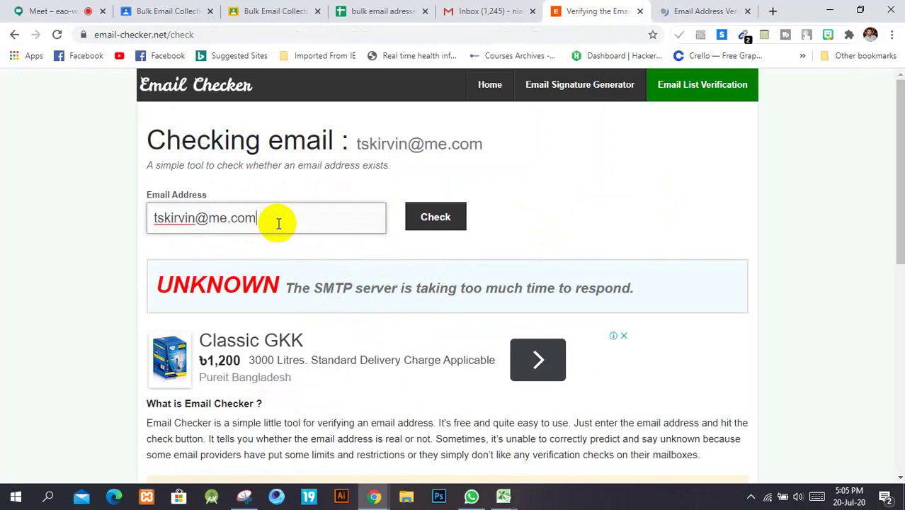
pyautogui.hotkey('ctrl', 'a')
pyautogui.hotkey('ctrl', 'c')
# - Verify the copied email address with Email Hippo's real-time verifier and view its result
pyautogui.click(701, 10)
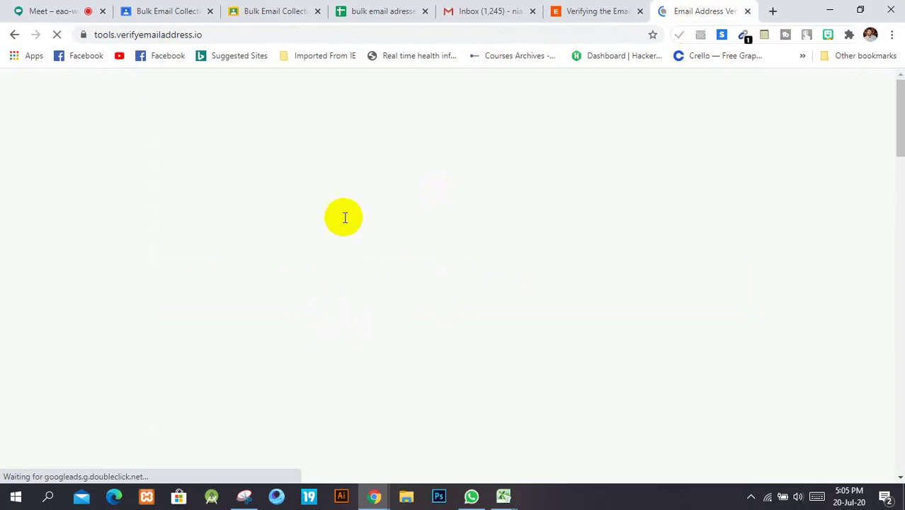
pyautogui.scroll(-3, 333, 210)
pyautogui.click(282, 199)
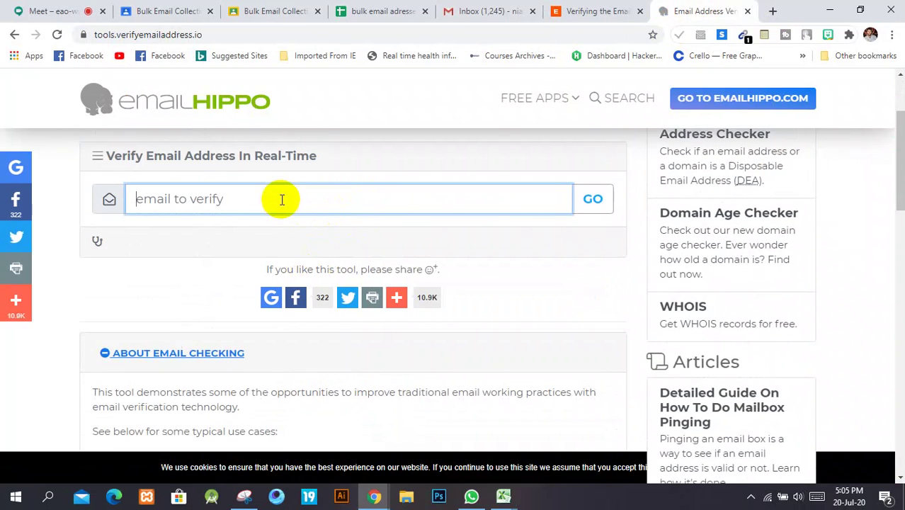
pyautogui.hotkey('ctrl', 'v')
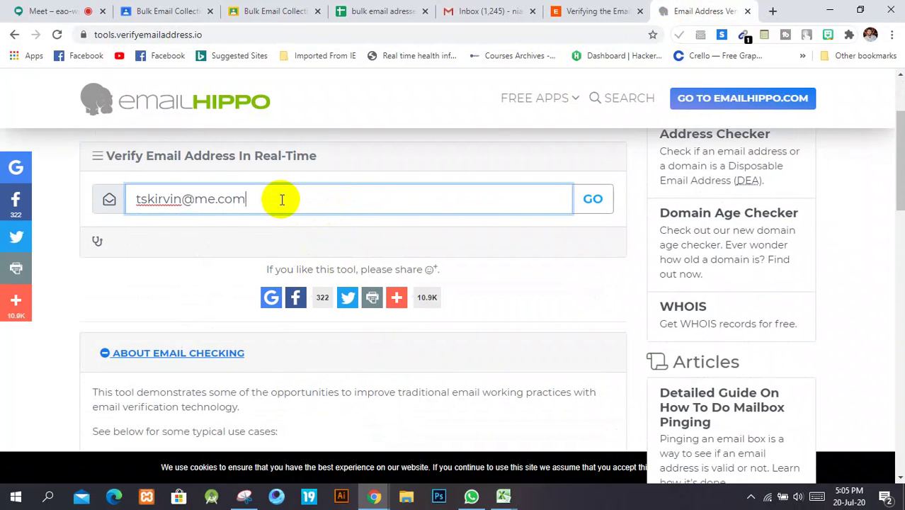
pyautogui.click(598, 197)
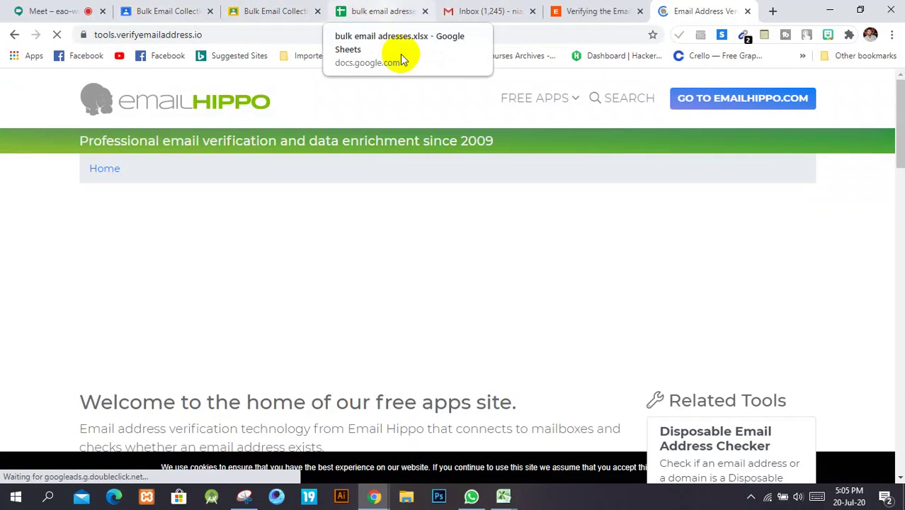
pyautogui.scroll(-3, 329, 283)
pyautogui.scroll(-3, 307, 284)
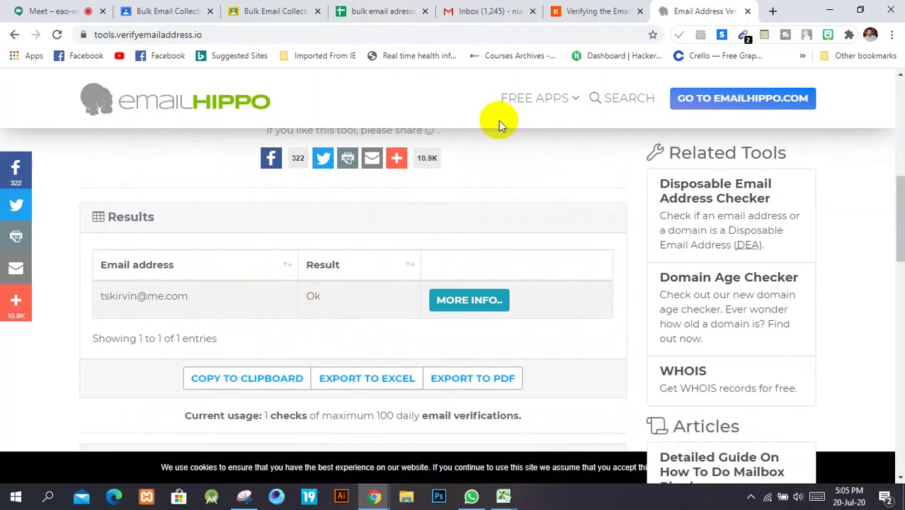
# - Return to the bulk email adresses spreadsheet and copy the email address from cell A24
pyautogui.click(597, 10)
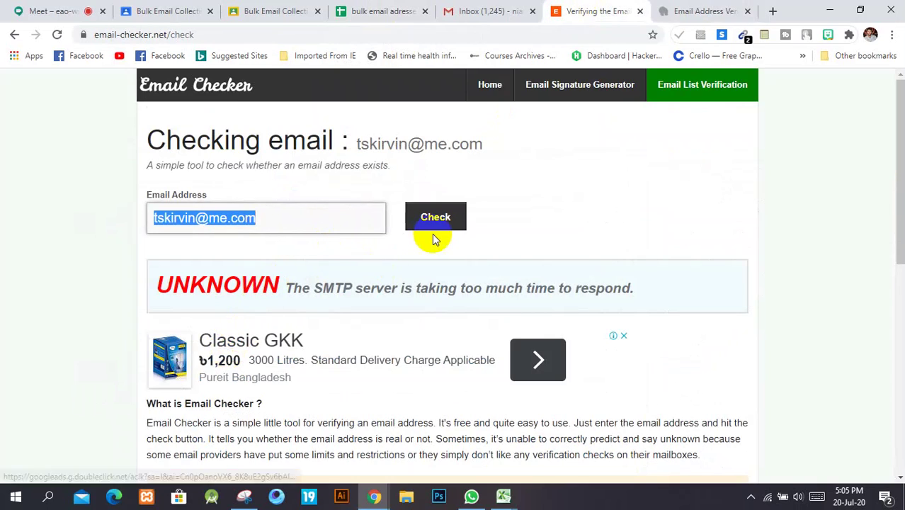
pyautogui.click(512, 207)
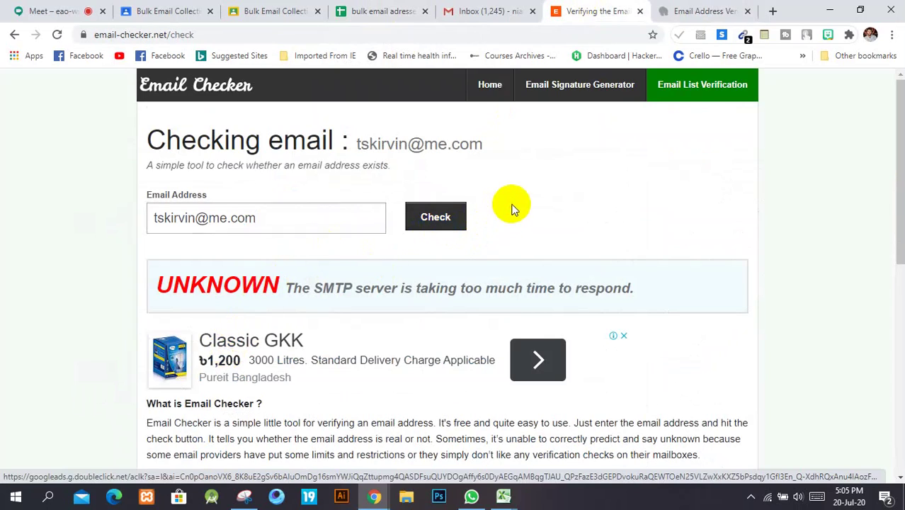
pyautogui.click(492, 11)
pyautogui.click(347, 11)
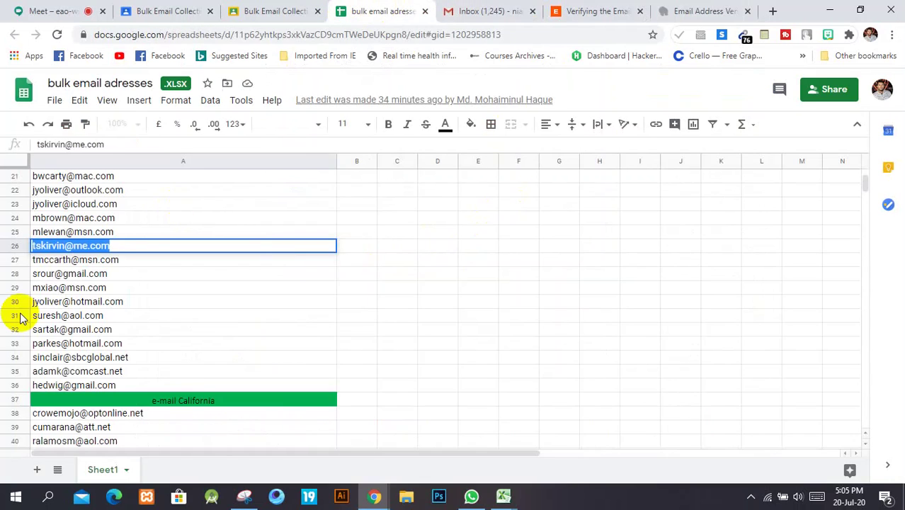
pyautogui.scroll(3, 109, 290)
pyautogui.click(133, 323)
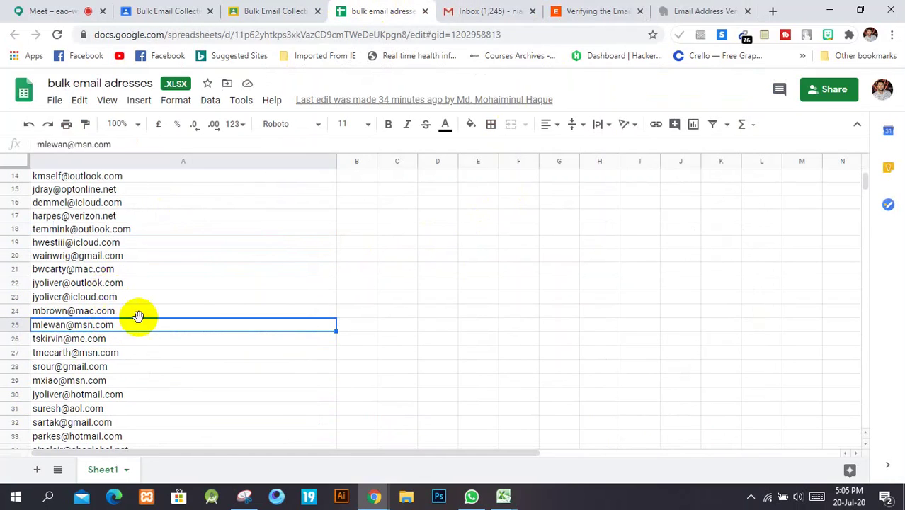
pyautogui.doubleClick(130, 315)
pyautogui.hotkey('ctrl', 'a')
pyautogui.hotkey('ctrl', 'c')
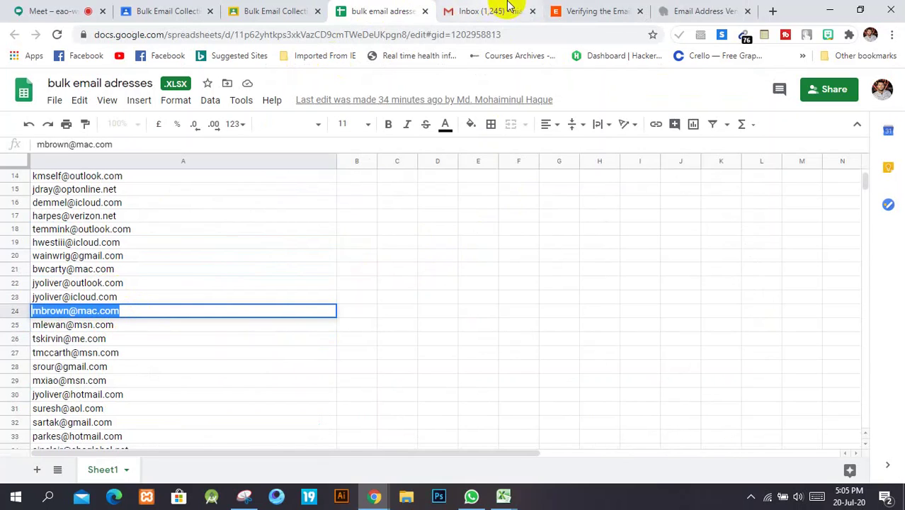
# - Submit the email address copied from cell A24 to Email Hippo's real-time verifier
pyautogui.click(682, 5)
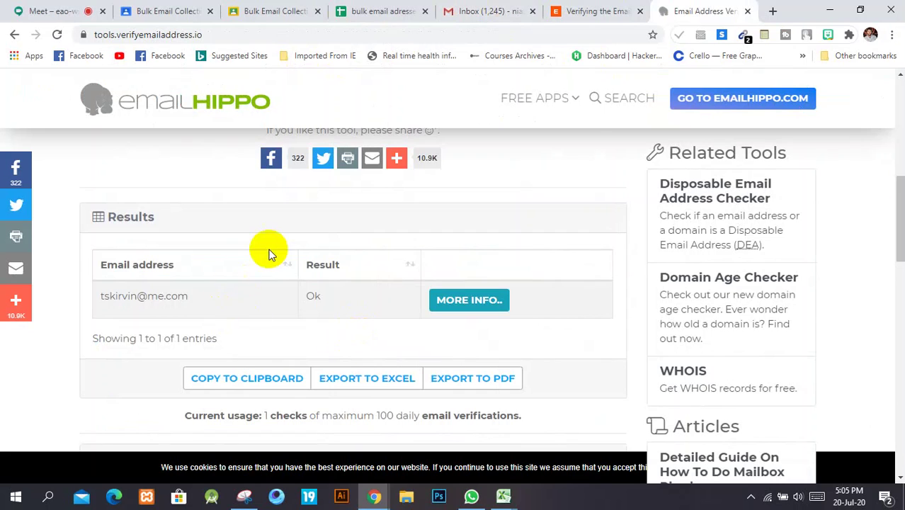
pyautogui.scroll(8, 231, 301)
pyautogui.scroll(-3, 276, 301)
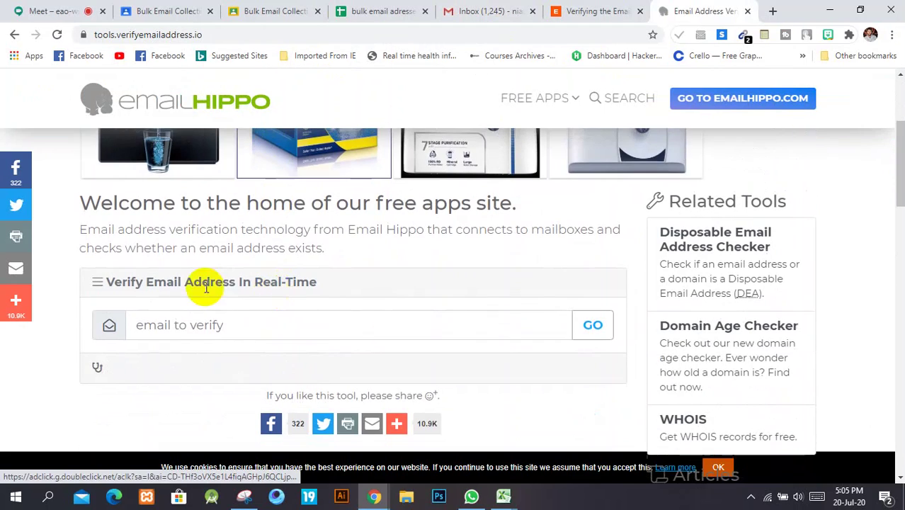
pyautogui.click(180, 320)
pyautogui.hotkey('ctrl', 'v')
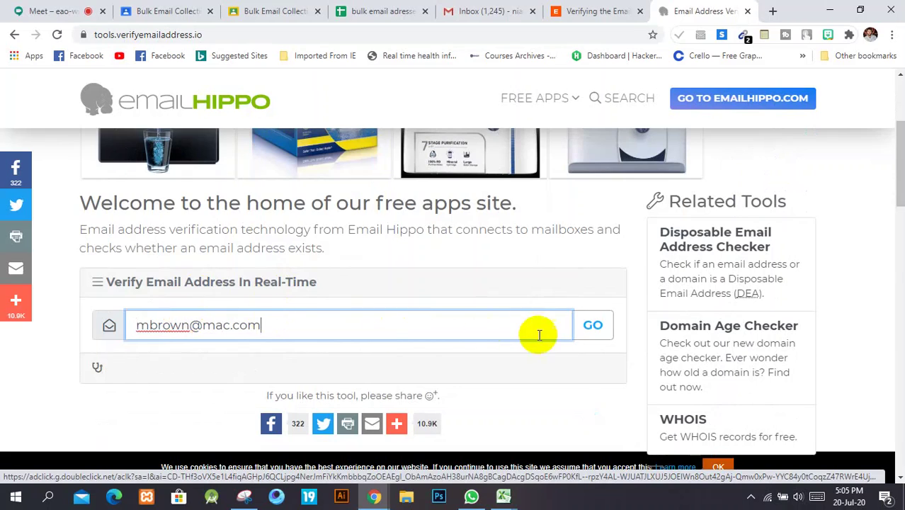
pyautogui.click(594, 327)
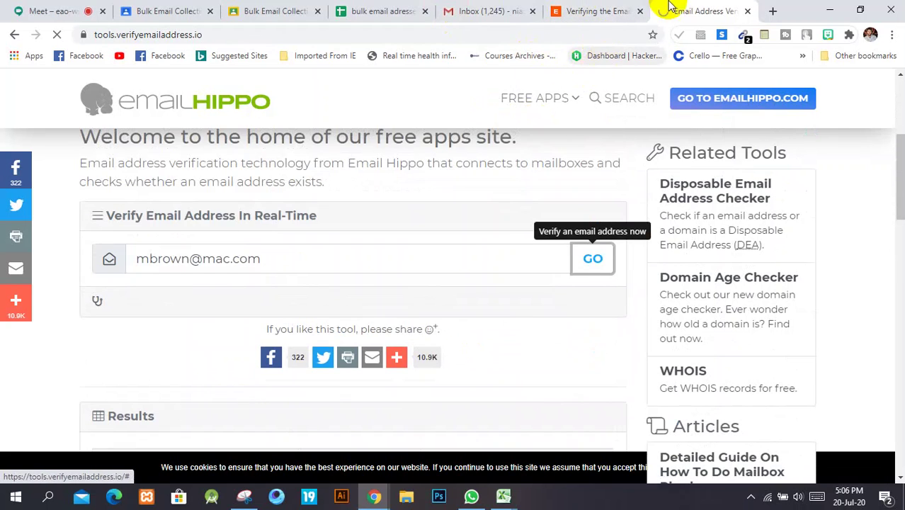
# - Return to the bulk email adresses spreadsheet and copy the last email address in the list, cell A72
pyautogui.click(601, 10)
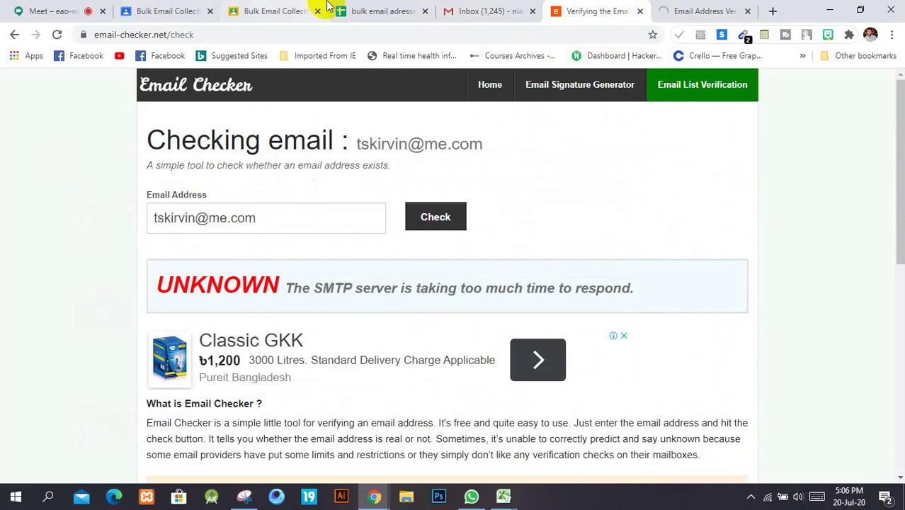
pyautogui.click(370, 10)
pyautogui.scroll(3, 87, 352)
pyautogui.scroll(-12, 87, 352)
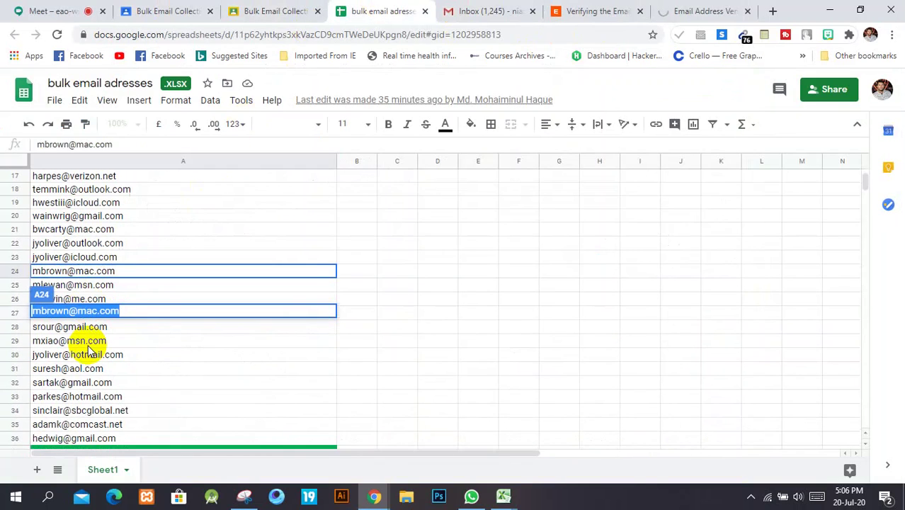
pyautogui.scroll(-1, 128, 252)
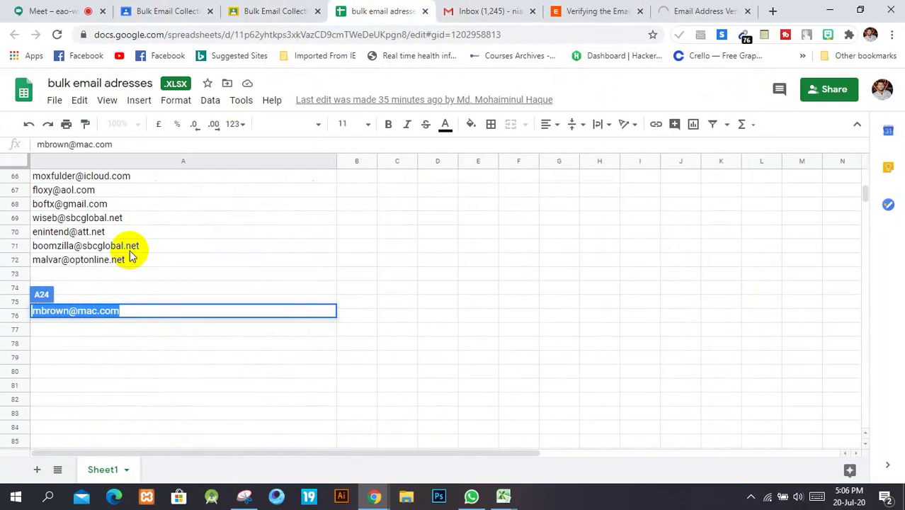
pyautogui.click(131, 256)
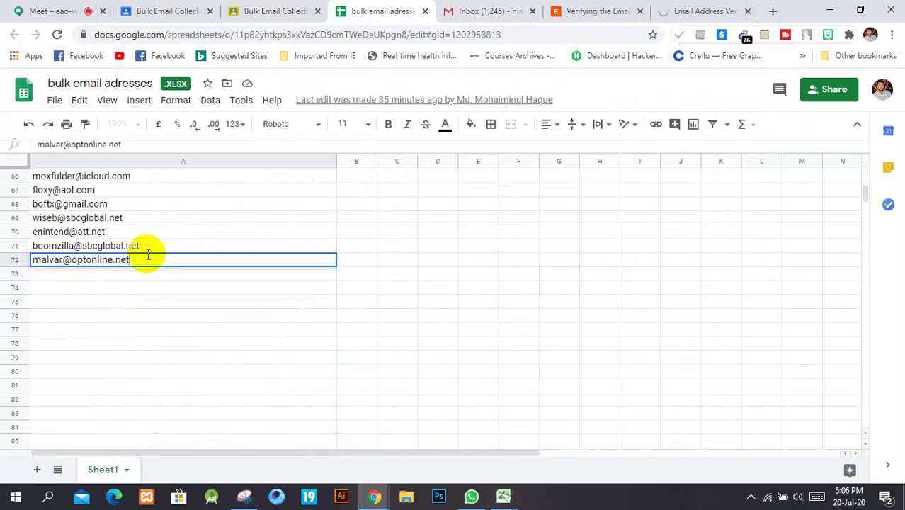
pyautogui.hotkey('ctrl', 'a')
pyautogui.hotkey('ctrl', 'c')
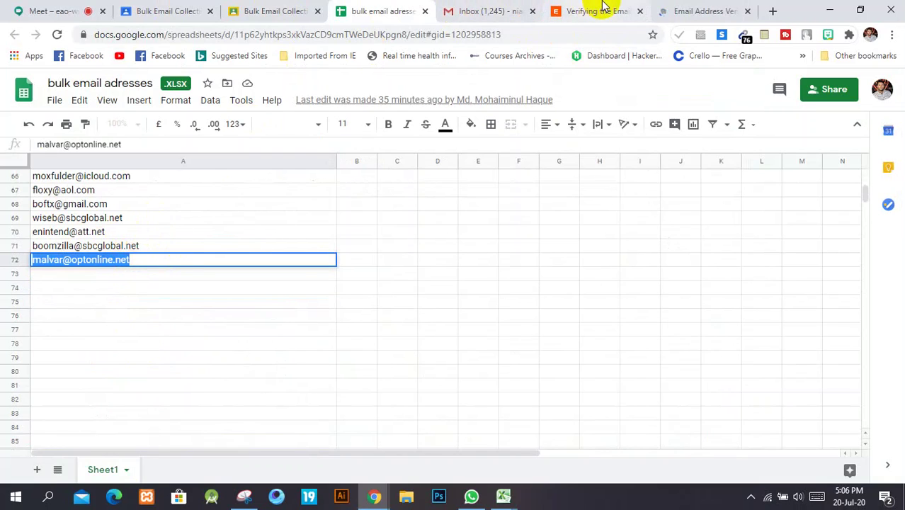
# - Replace the address in Email Checker with the one copied from cell A72, check it and review the result
pyautogui.click(588, 10)
pyautogui.tripleClick(264, 213)
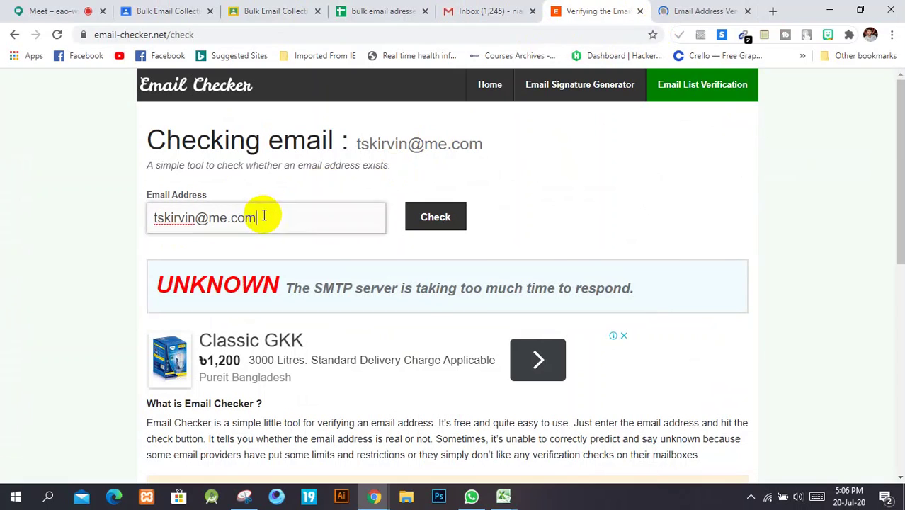
pyautogui.hotkey('ctrl', 'v')
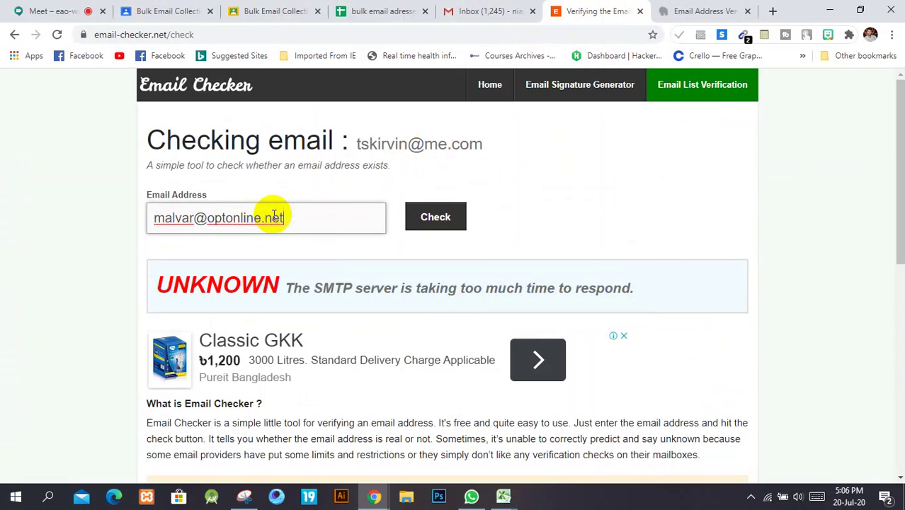
pyautogui.click(440, 217)
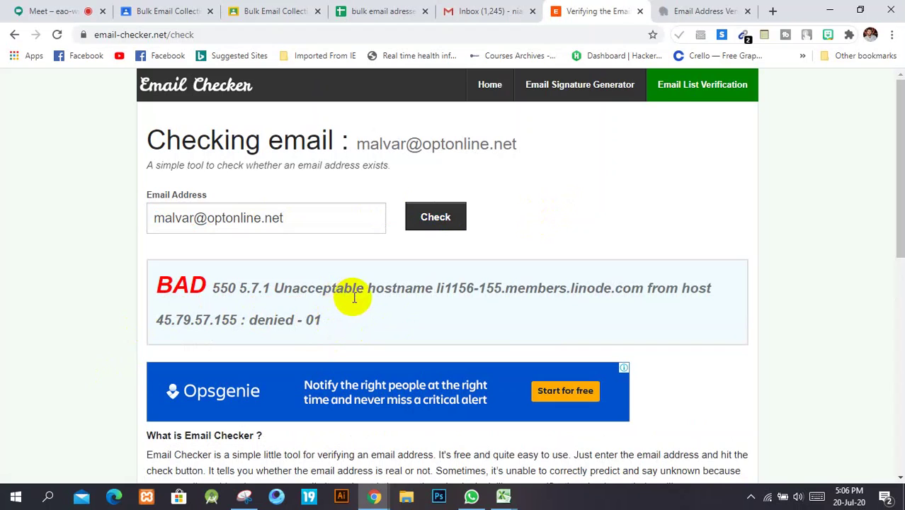
pyautogui.scroll(-1, 365, 212)
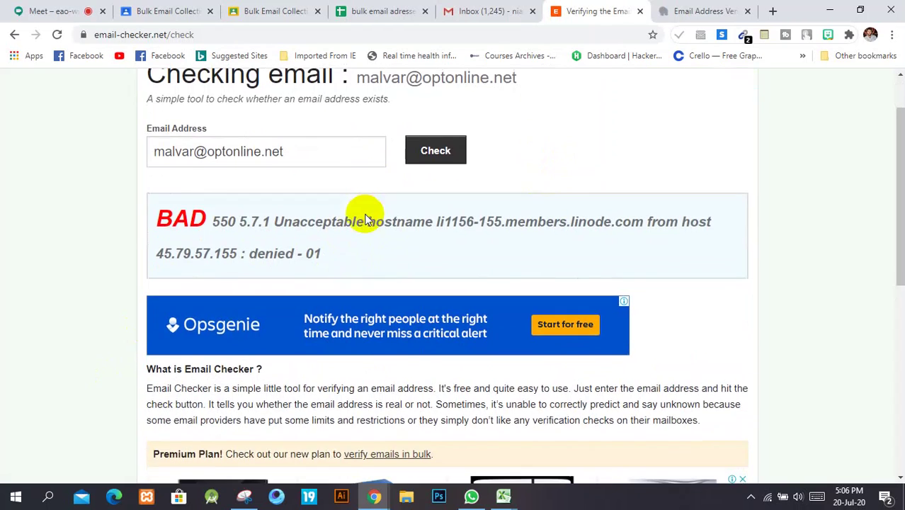
pyautogui.scroll(1, 383, 216)
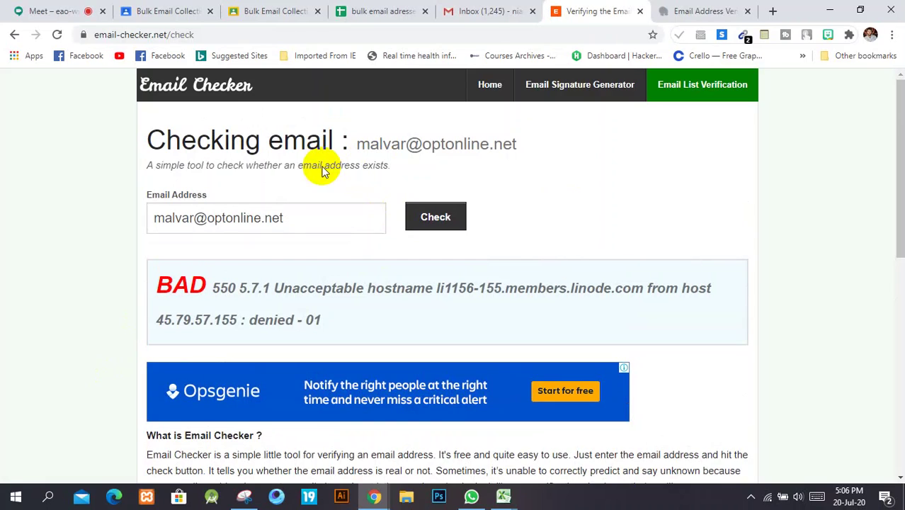
# - Review the Email Hippo results and open the detailed information for the address from cell A24
pyautogui.click(733, 10)
pyautogui.scroll(-8, 367, 330)
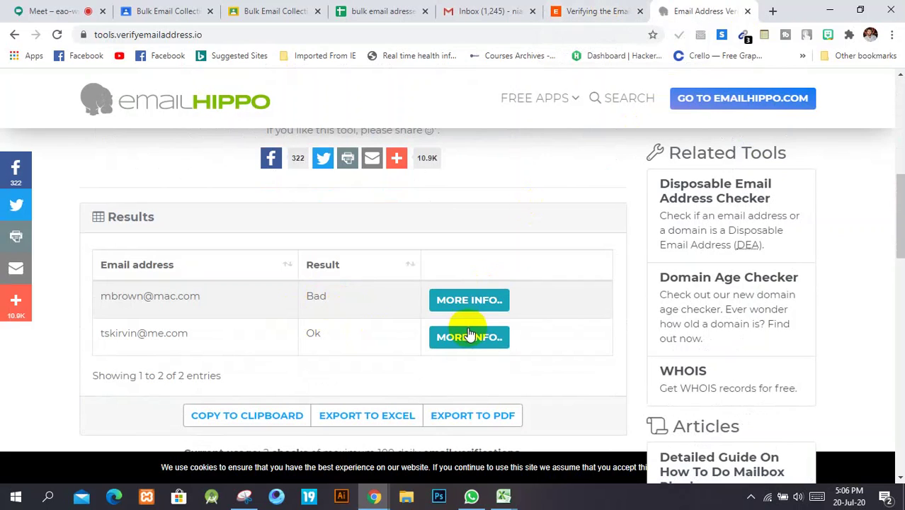
pyautogui.click(471, 303)
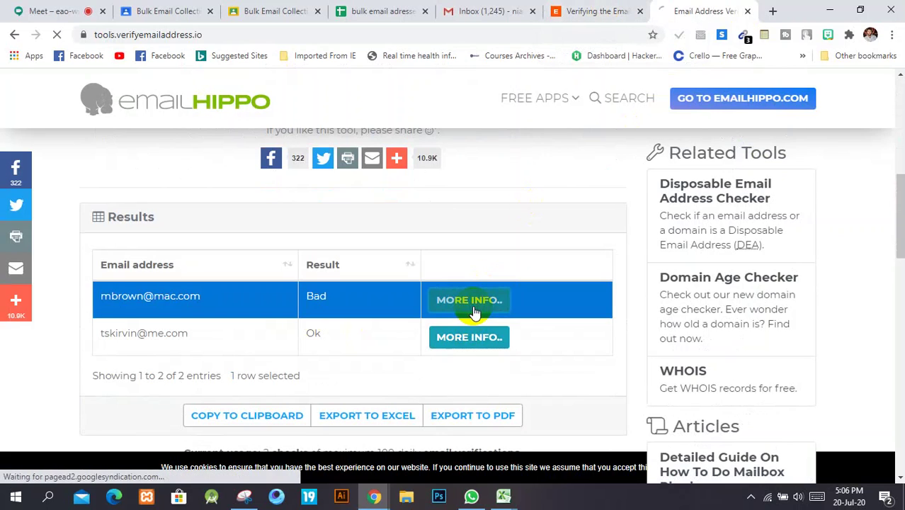
# - Return to the bulk email adresses spreadsheet and open cell A72 for editing
pyautogui.click(619, 7)
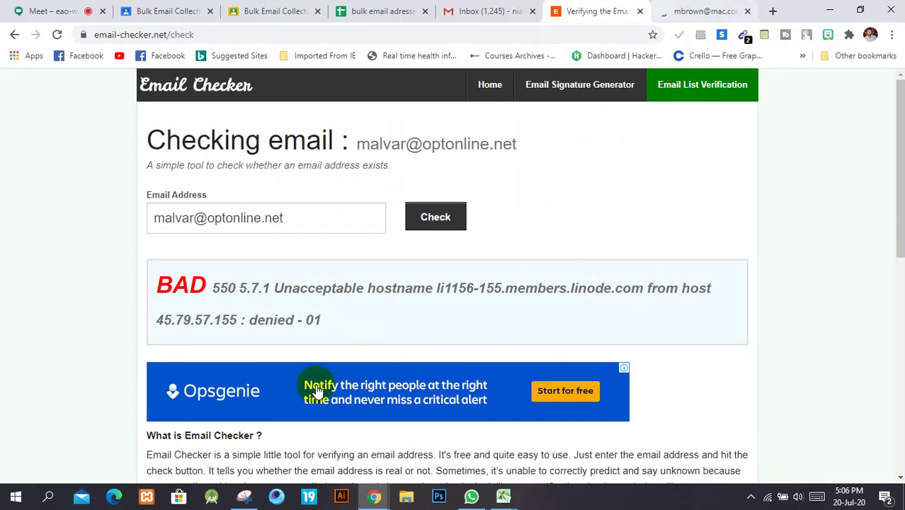
pyautogui.click(462, 8)
pyautogui.click(366, 9)
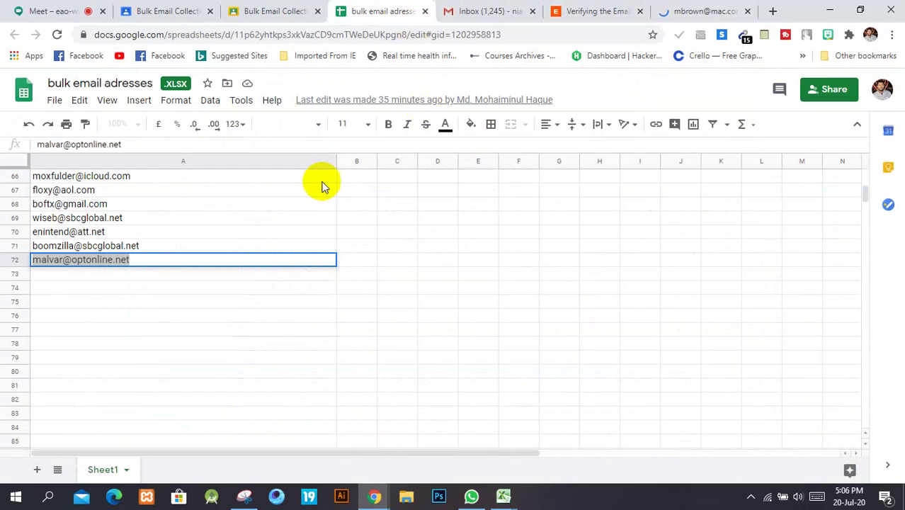
pyautogui.click(140, 248)
pyautogui.click(130, 264)
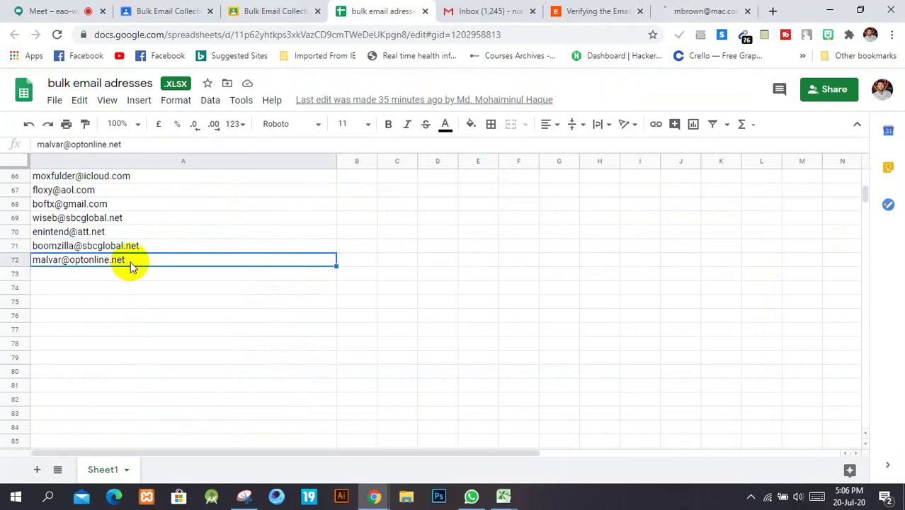
pyautogui.doubleClick(132, 263)
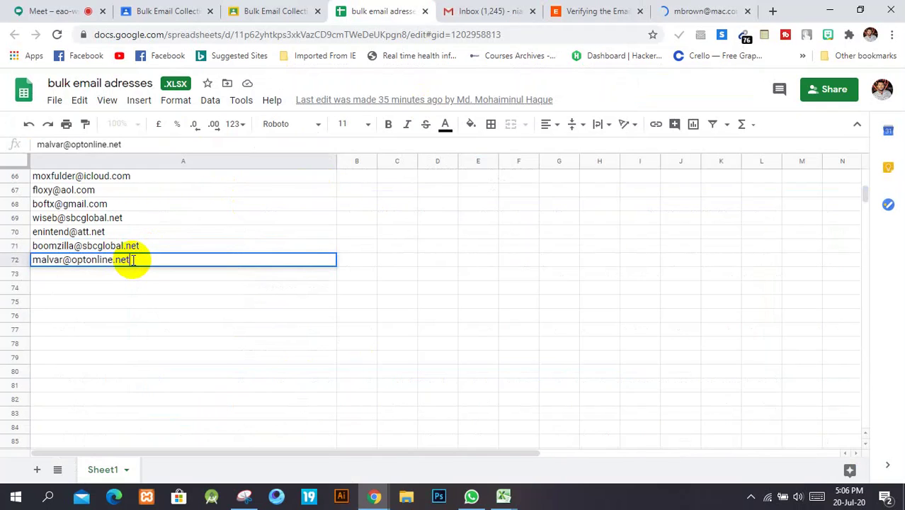
# - Examine the Email Hippo detail page for the address from cell A24, then return to the verifier page
pyautogui.click(709, 10)
pyautogui.scroll(-4, 382, 320)
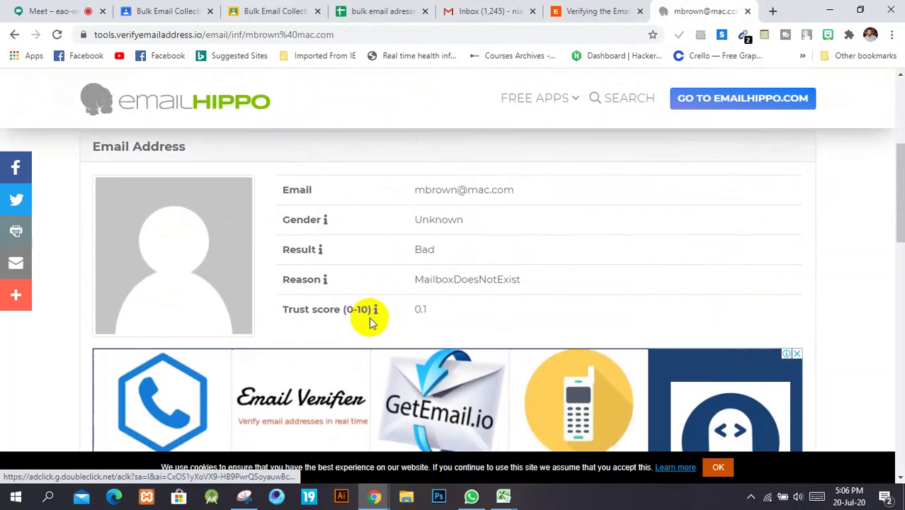
pyautogui.scroll(3, 369, 317)
pyautogui.scroll(1, 369, 317)
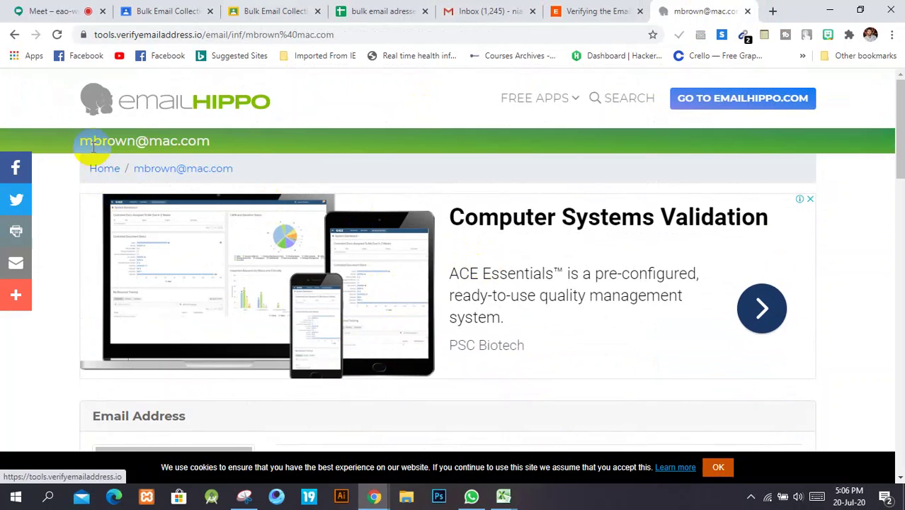
pyautogui.click(14, 34)
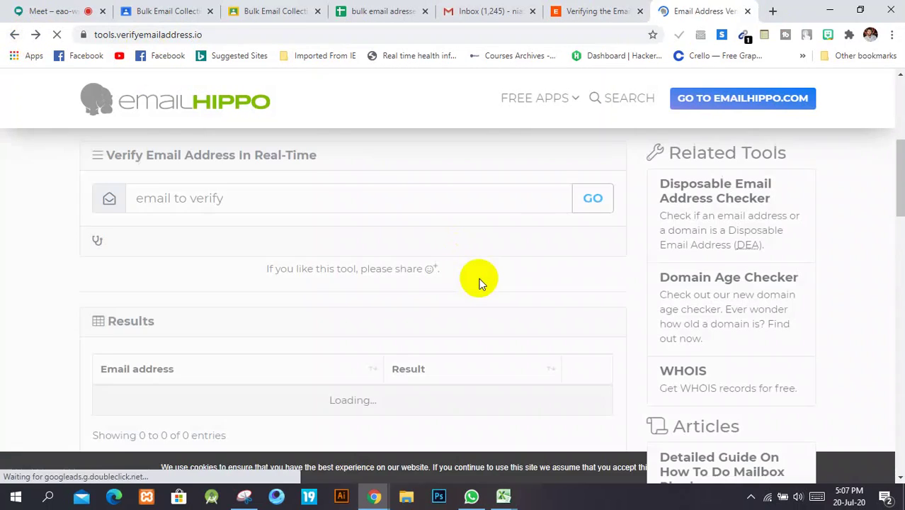
# - Review the Email Hippo results, then return to the bulk email adresses spreadsheet and copy the address in cell A67
pyautogui.scroll(-2, 479, 280)
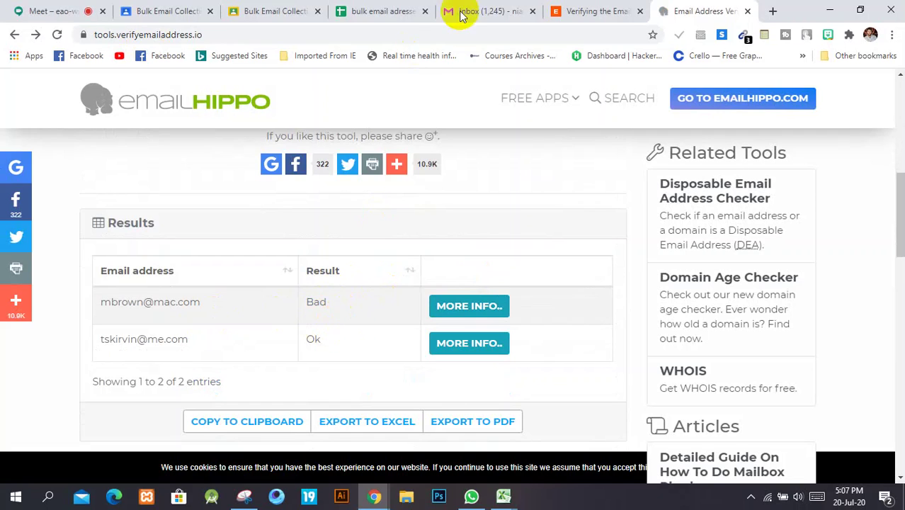
pyautogui.click(571, 10)
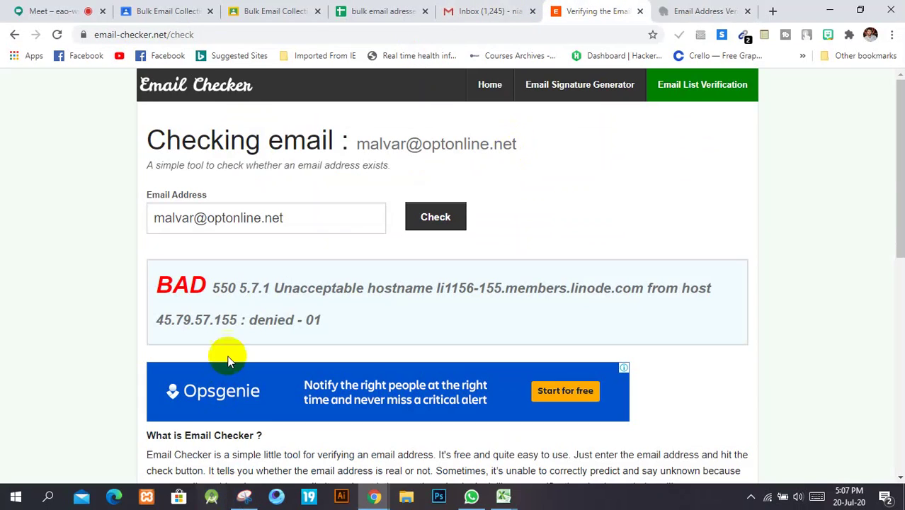
pyautogui.click(273, 6)
pyautogui.click(397, 9)
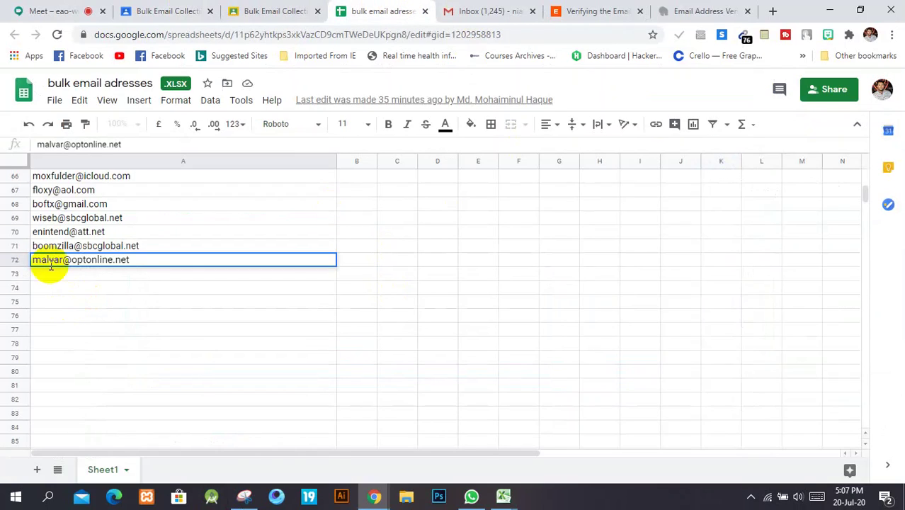
pyautogui.scroll(3, 71, 234)
pyautogui.doubleClick(129, 287)
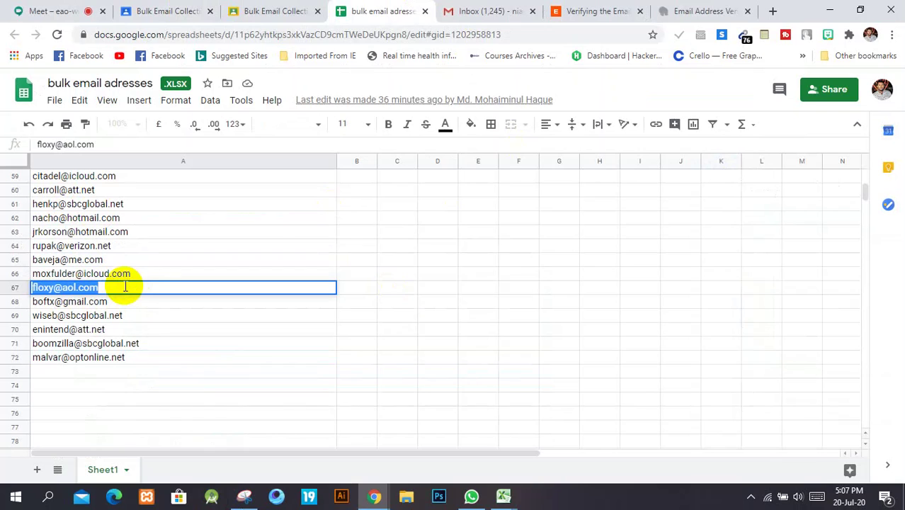
# - Verify the address copied from cell A67 in Email Hippo and review its entry in the results table
pyautogui.click(702, 8)
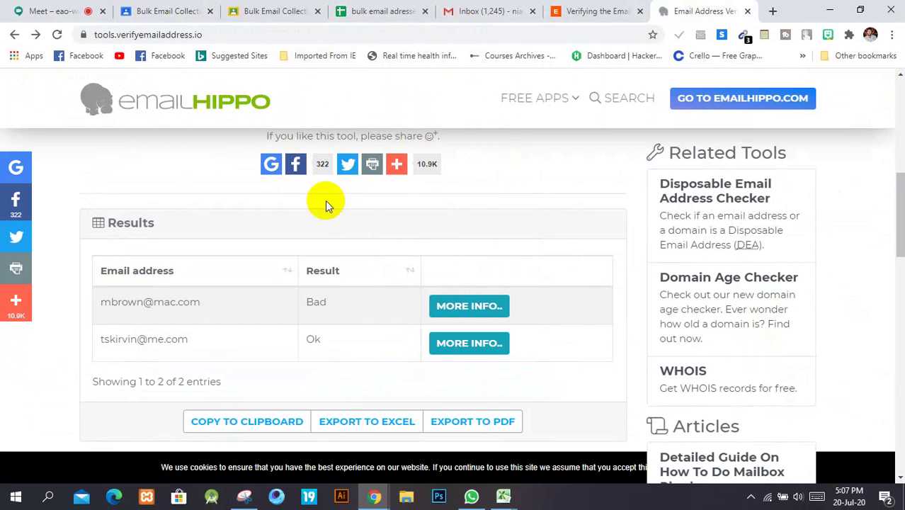
pyautogui.scroll(3, 325, 202)
pyautogui.scroll(1, 159, 270)
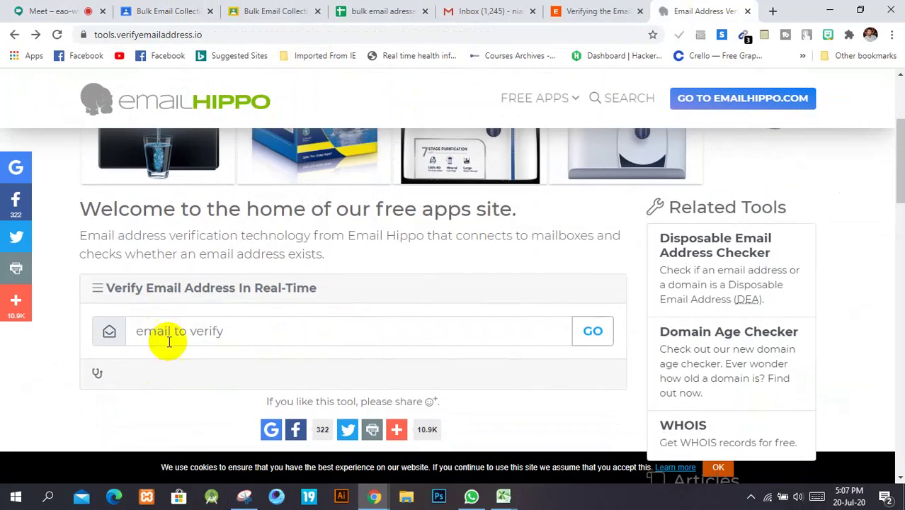
pyautogui.click(175, 329)
pyautogui.hotkey('ctrl', 'v')
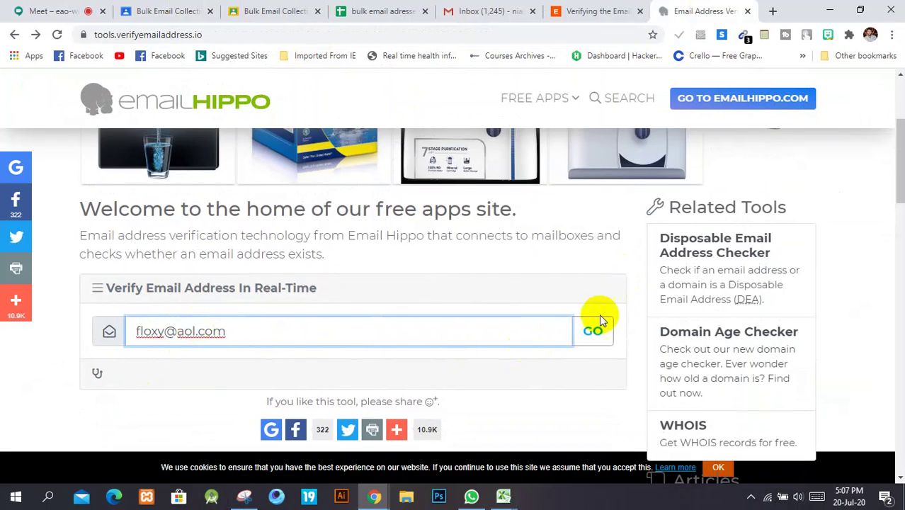
pyautogui.click(593, 330)
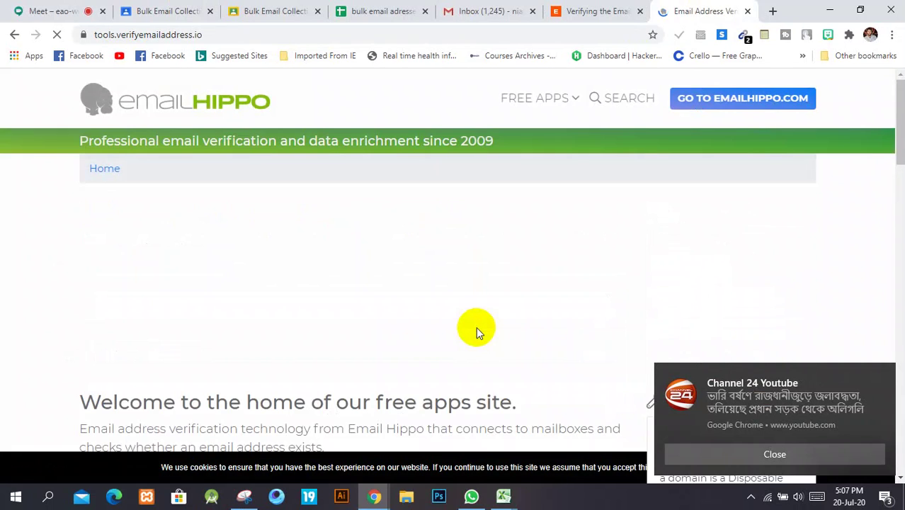
pyautogui.scroll(-6, 470, 327)
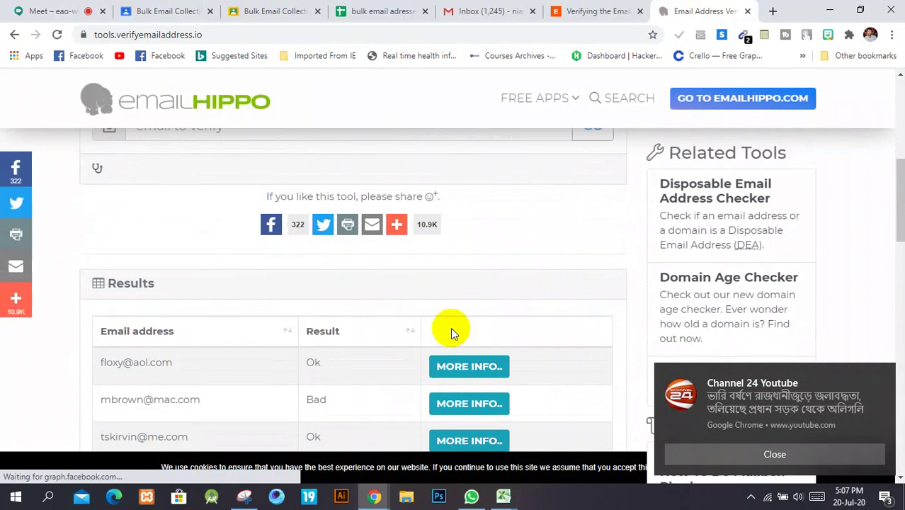
pyautogui.scroll(-2, 450, 327)
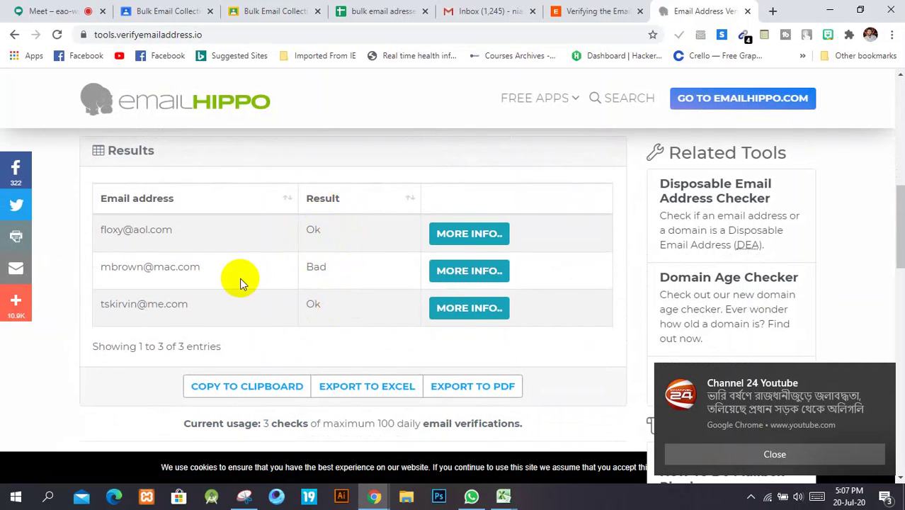
pyautogui.scroll(6, 241, 269)
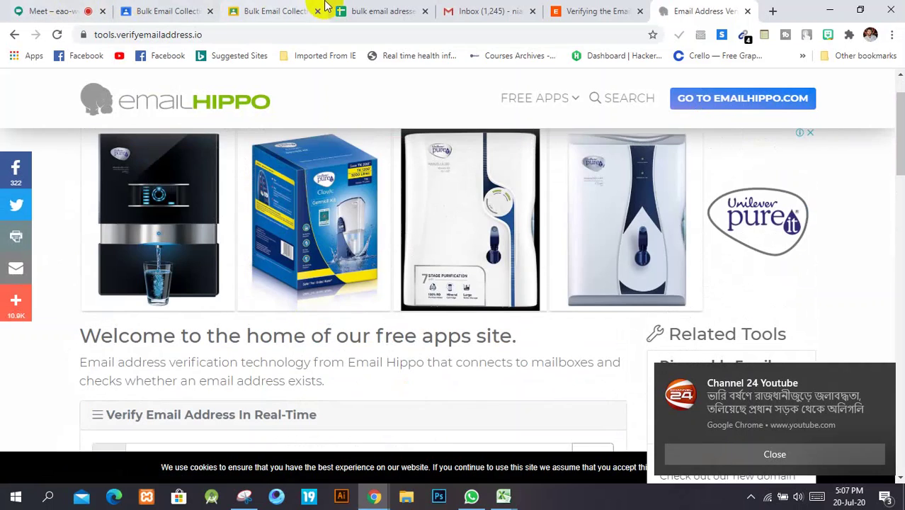
# - Return to the bulk email adresses spreadsheet, leave editing of cell A67 and look over the addresses in the earlier rows
pyautogui.click(354, 10)
pyautogui.scroll(3, 315, 266)
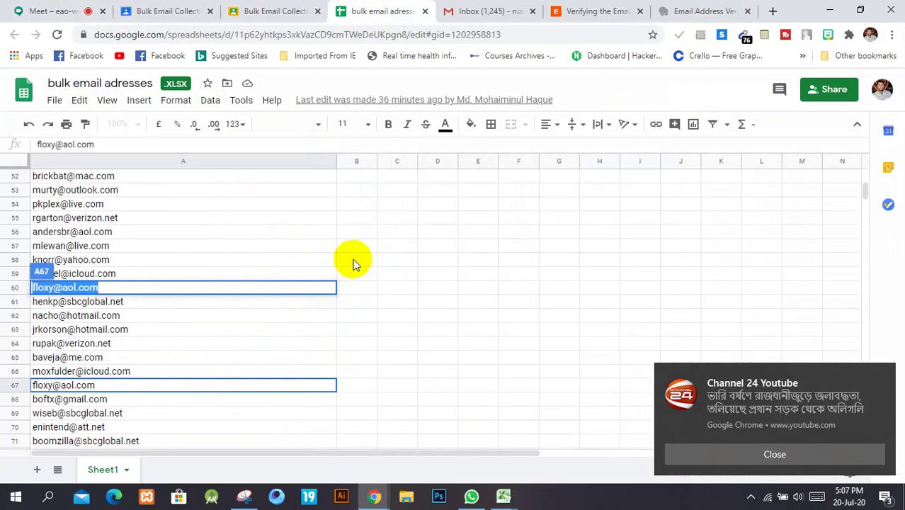
pyautogui.click(329, 245)
pyautogui.click(356, 244)
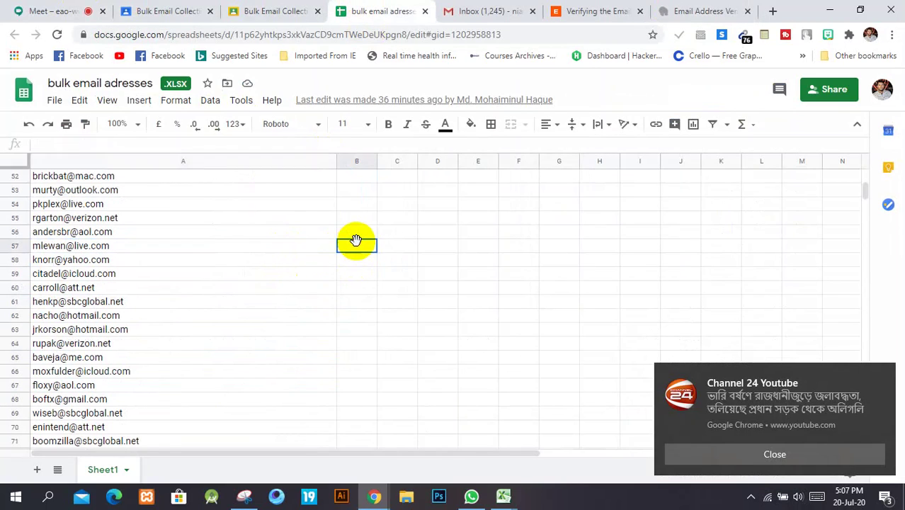
pyautogui.scroll(4, 259, 239)
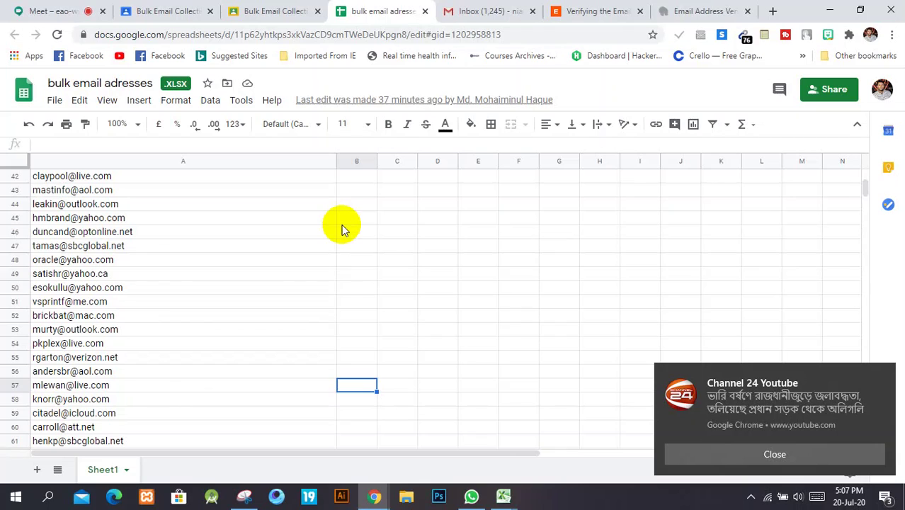
# - Go to the Bulk Email Collection student work page, dismiss the notification and open the fourth and first students' submissions
pyautogui.click(131, 11)
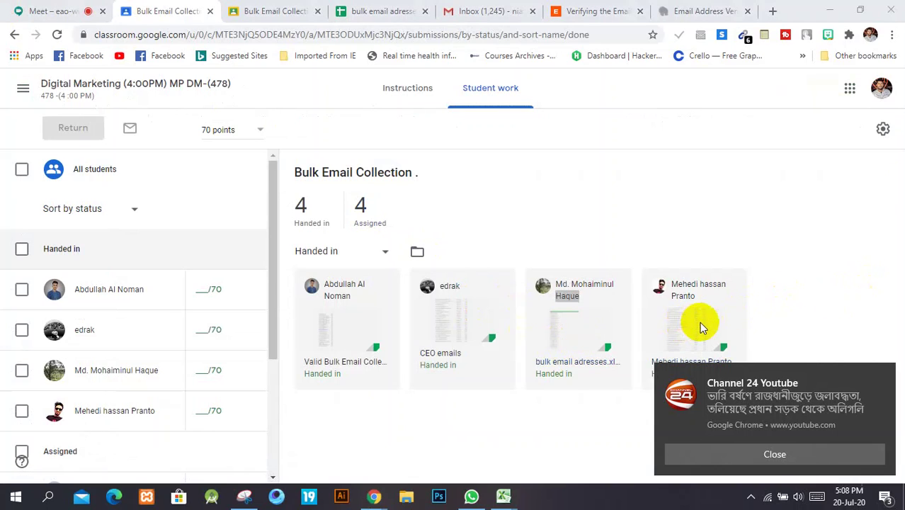
pyautogui.click(883, 496)
pyautogui.click(693, 370)
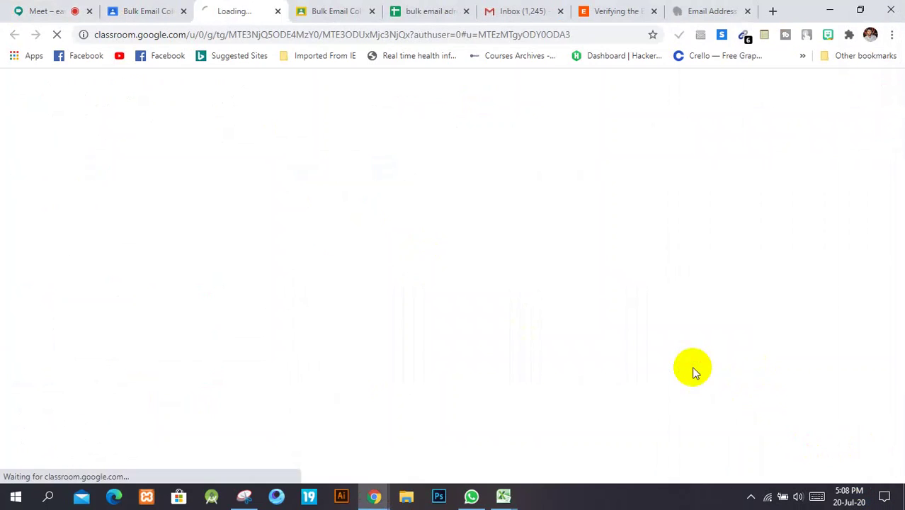
pyautogui.click(122, 10)
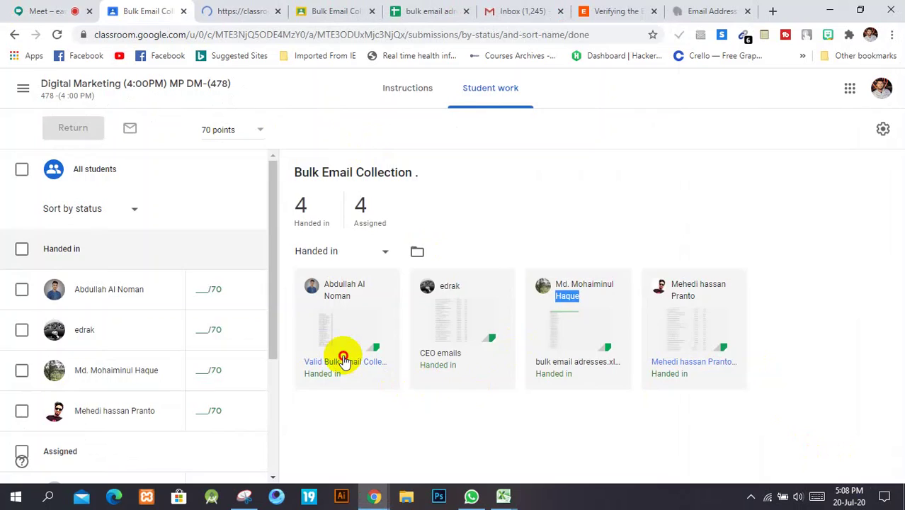
pyautogui.click(342, 362)
pyautogui.click(155, 8)
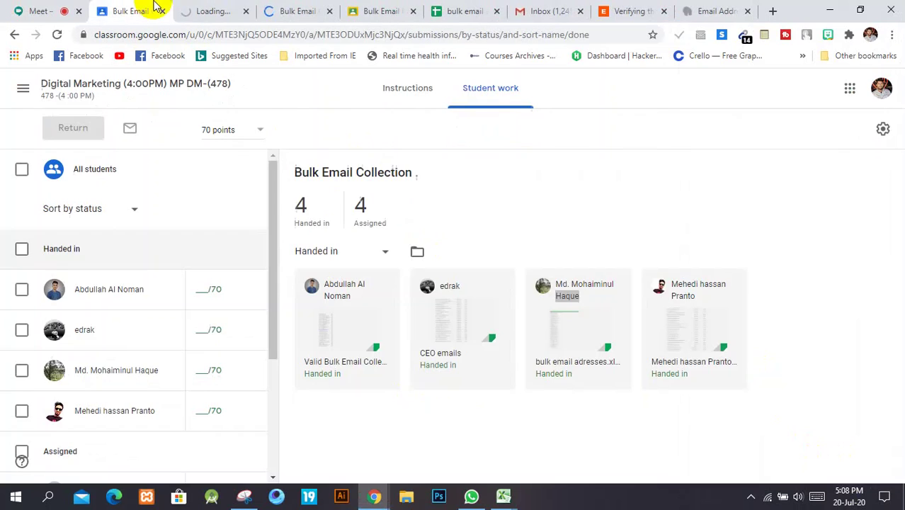
pyautogui.click(206, 8)
# - Open the CEO emails submission from the student work page, glance at the other opened submissions and return to it
pyautogui.click(121, 10)
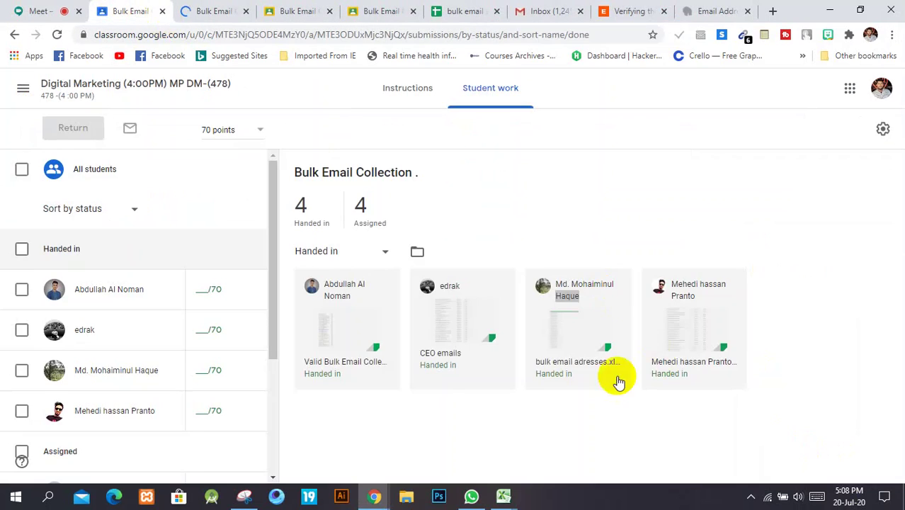
pyautogui.click(460, 356)
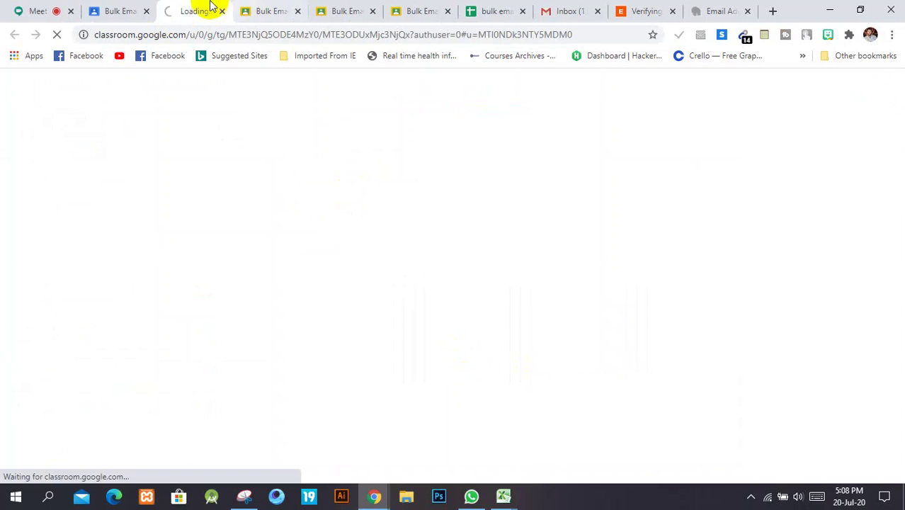
pyautogui.click(287, 8)
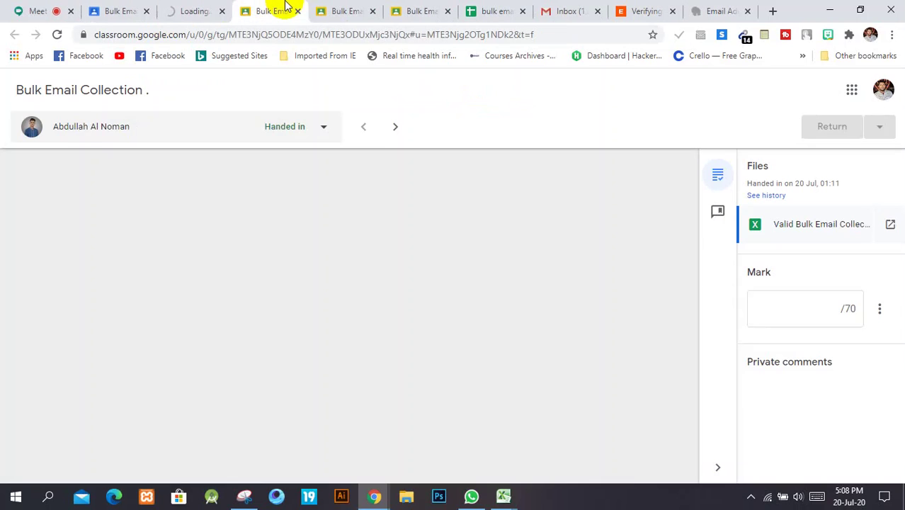
pyautogui.click(343, 10)
pyautogui.click(192, 14)
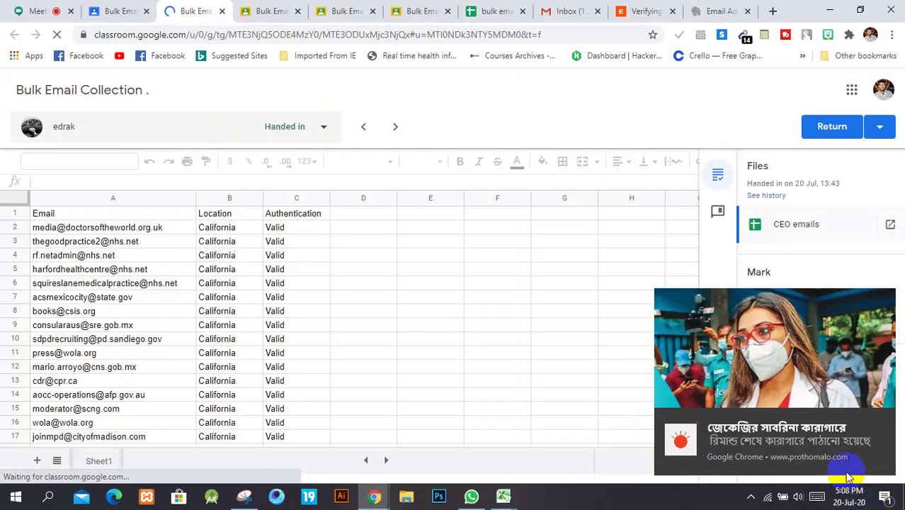
# - Dismiss the notification and examine the CEO emails list with its location and authentication columns down to the last row
pyautogui.click(886, 497)
pyautogui.click(341, 322)
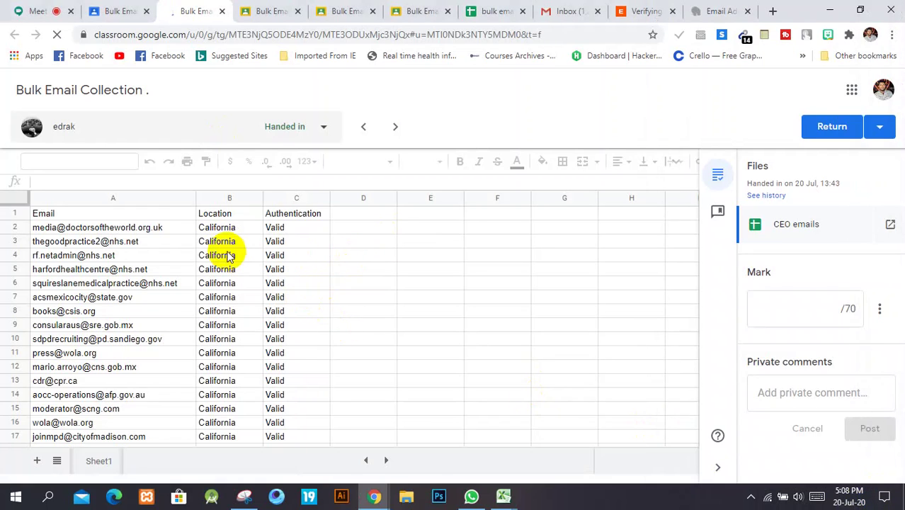
pyautogui.scroll(-8, 213, 283)
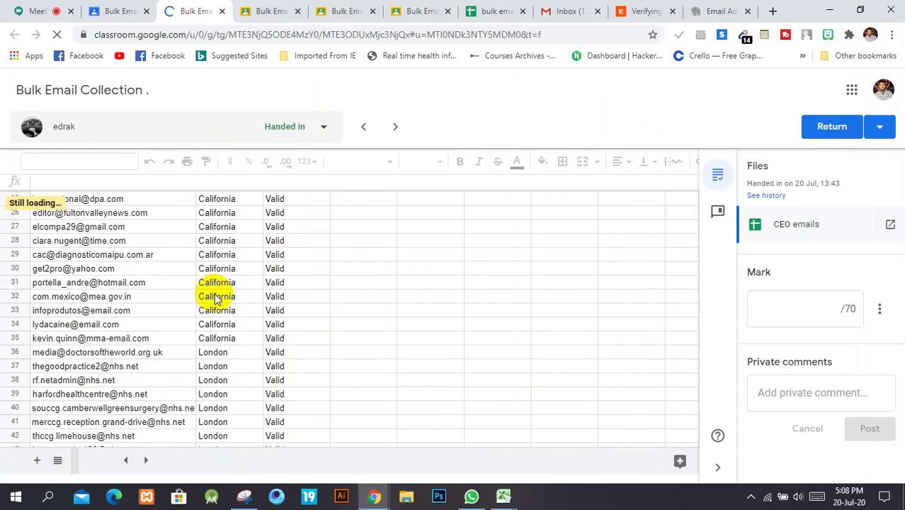
pyautogui.scroll(-3, 273, 305)
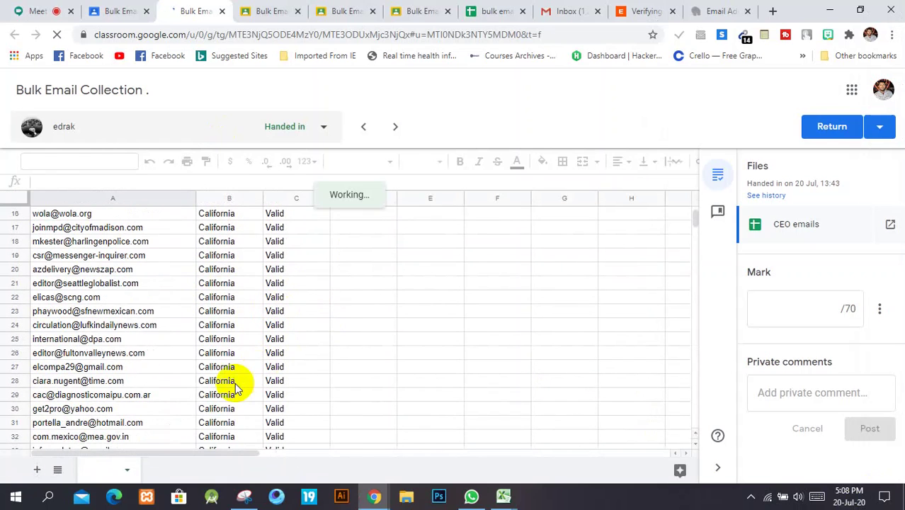
pyautogui.scroll(-15, 236, 382)
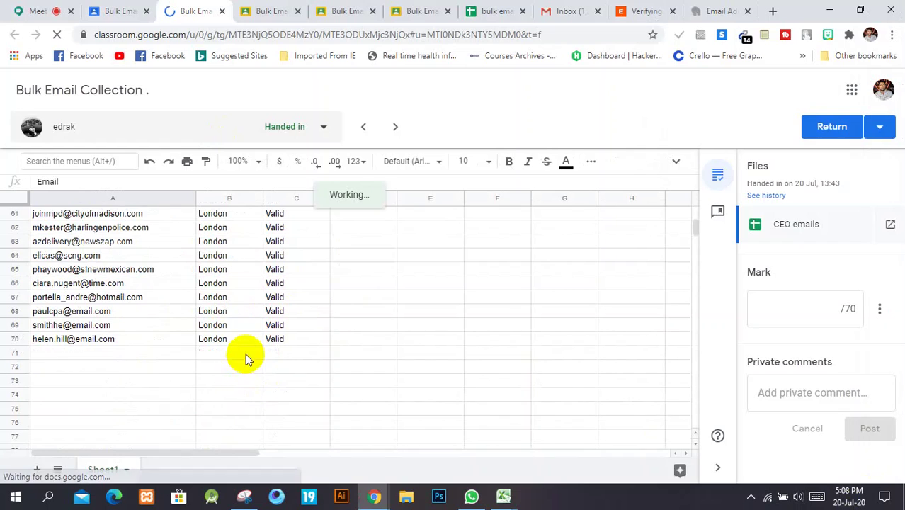
pyautogui.scroll(16, 155, 340)
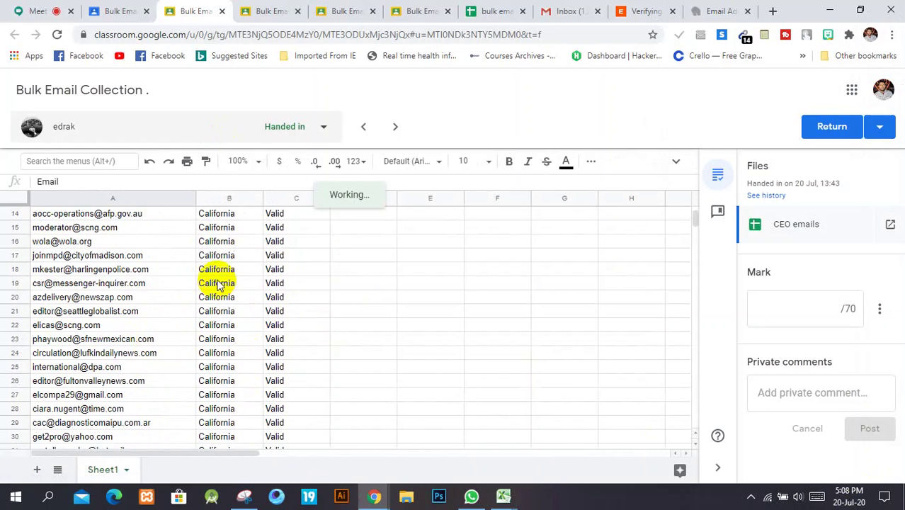
pyautogui.scroll(5, 218, 283)
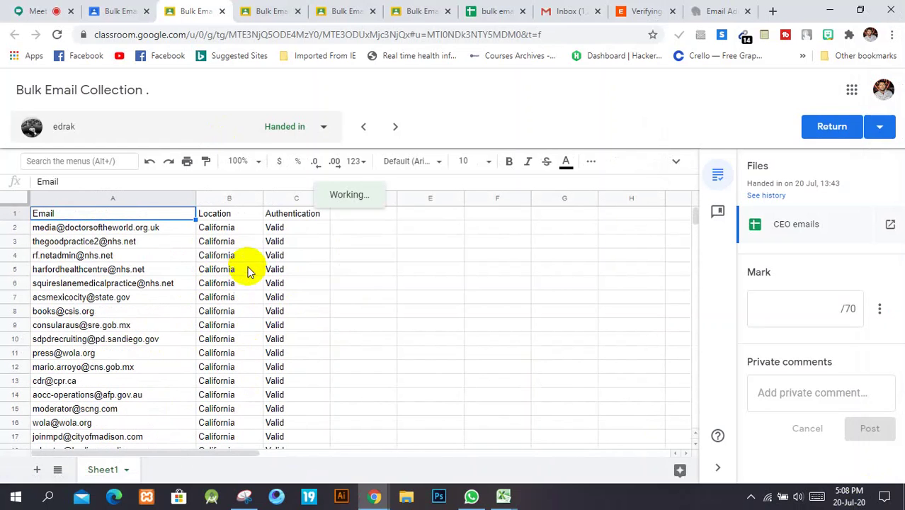
# - Copy the email address in cell A2 of the CEO emails sheet
pyautogui.click(291, 216)
pyautogui.click(347, 236)
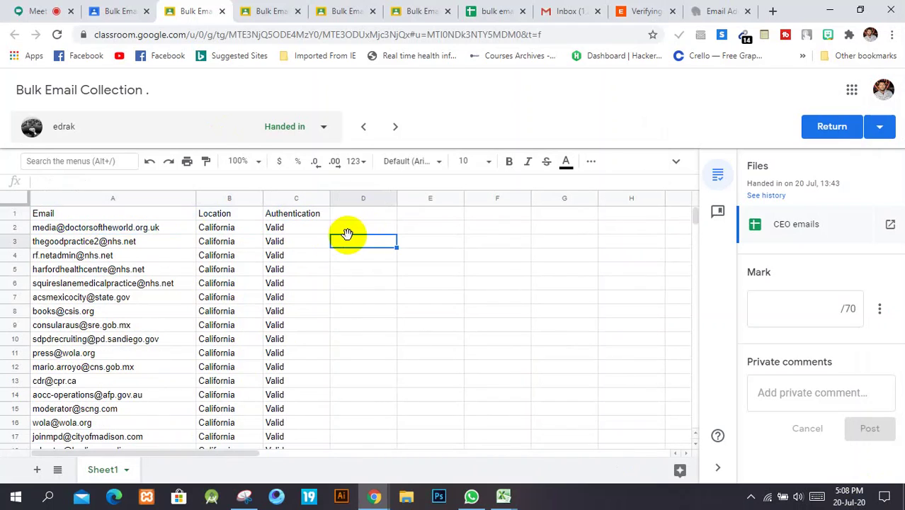
pyautogui.moveTo(283, 228); pyautogui.dragTo(91, 229)
pyautogui.click(91, 229)
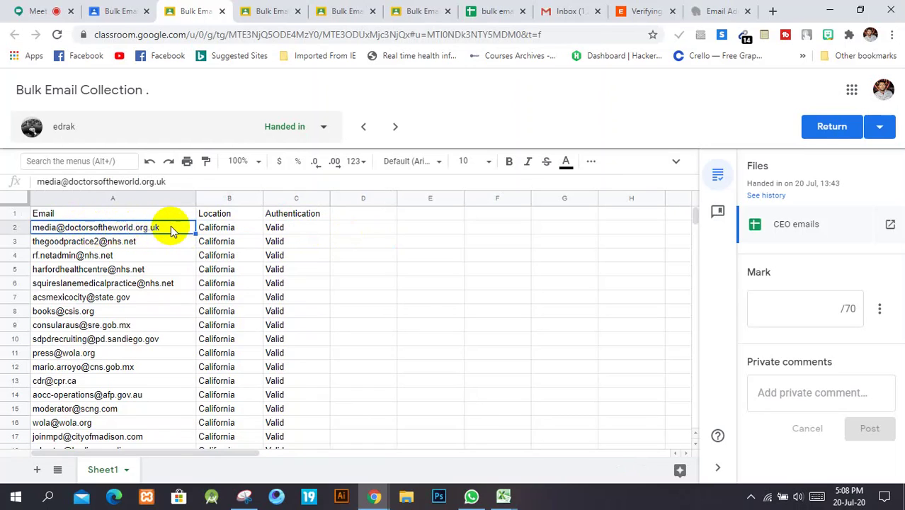
pyautogui.doubleClick(171, 227)
pyautogui.hotkey('ctrl', 'a')
pyautogui.hotkey('ctrl', 'c')
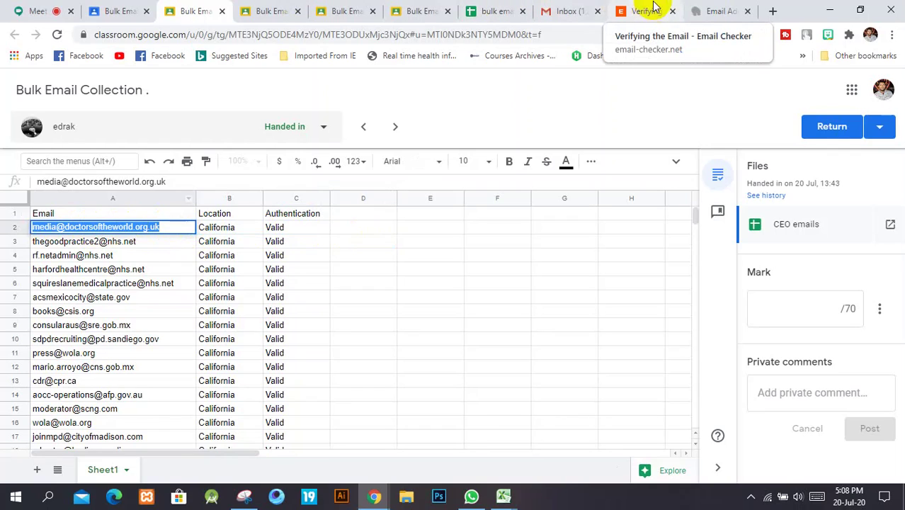
# - Replace the address in Email Checker with the one copied from cell A2 and run the check
pyautogui.click(641, 11)
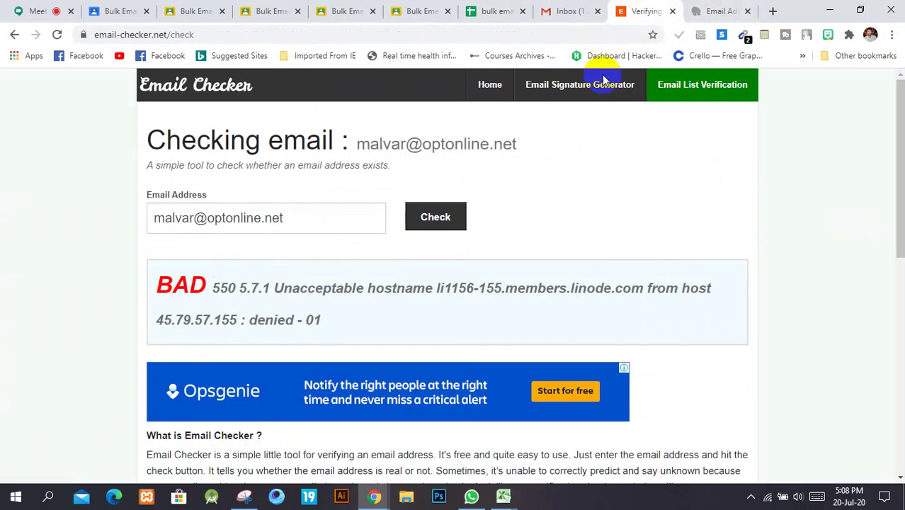
pyautogui.click(300, 213)
pyautogui.hotkey('ctrl', 'a')
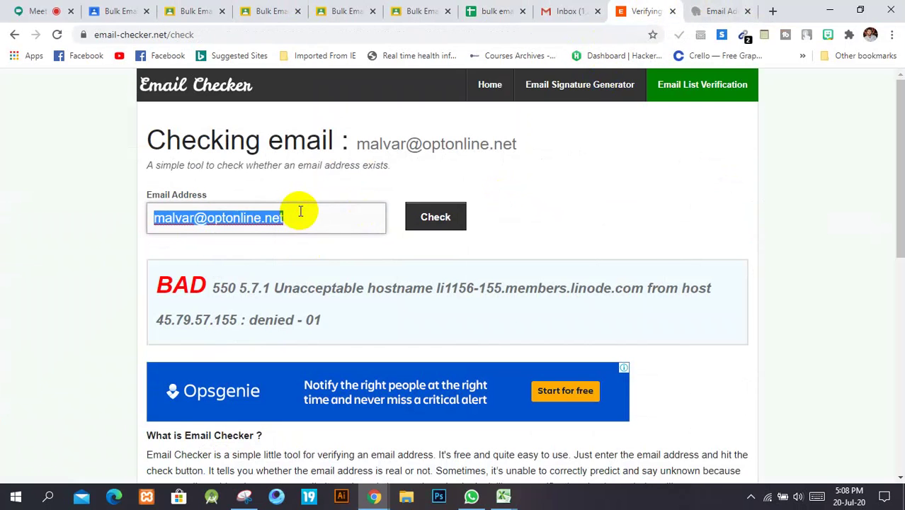
pyautogui.hotkey('ctrl', 'v')
pyautogui.click(435, 217)
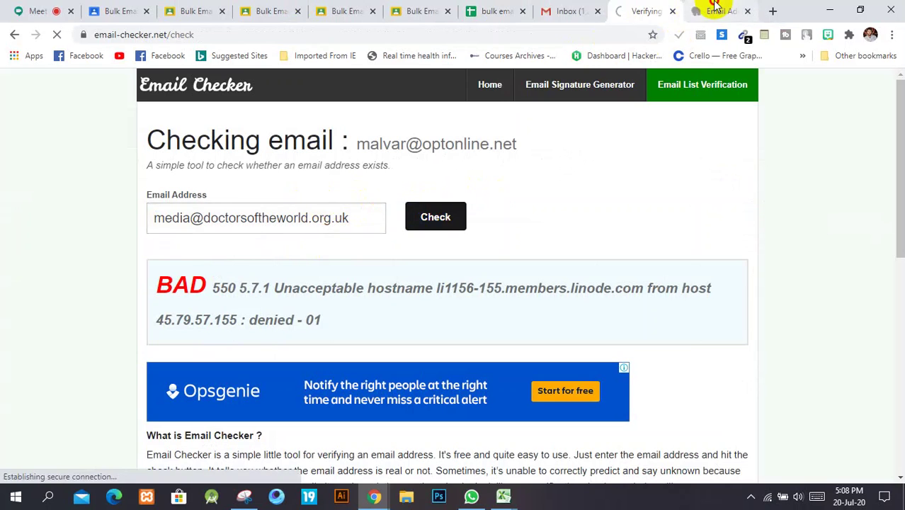
# - Enter the address copied from cell A2 of the CEO emails sheet in Email Hippo and run the verification
pyautogui.click(717, 10)
pyautogui.scroll(-3, 354, 259)
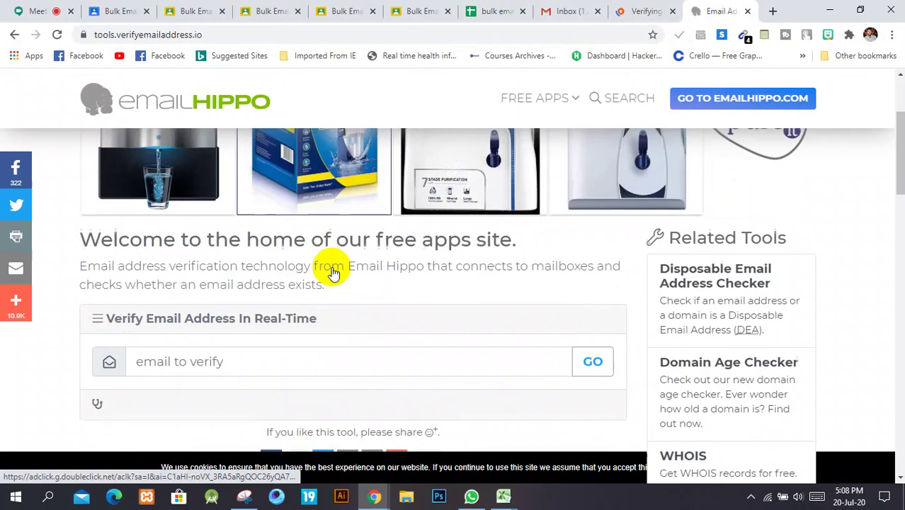
pyautogui.click(251, 259)
pyautogui.hotkey('ctrl', 'v')
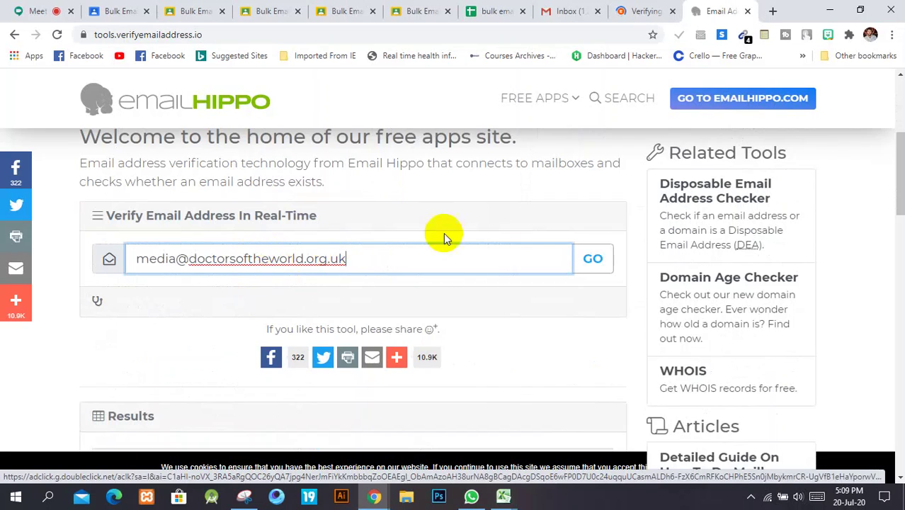
pyautogui.click(585, 254)
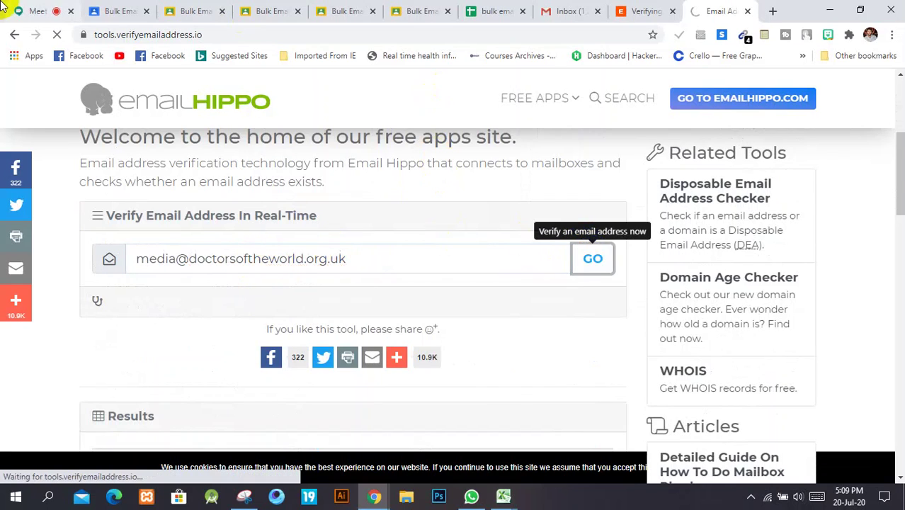
# - Glance at the CEO emails and Valid Bulk Email Collection.xlsx submissions and at the Meet call, returning to CEO emails
pyautogui.click(212, 10)
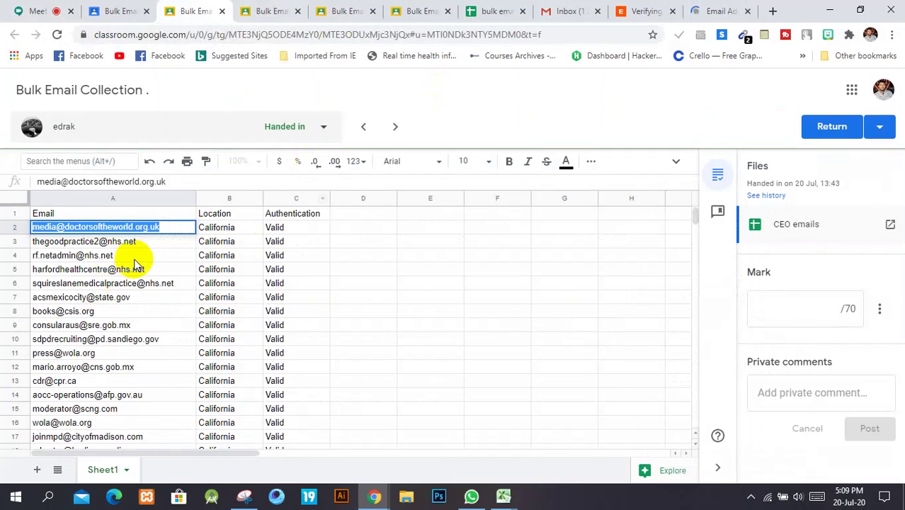
pyautogui.click(257, 9)
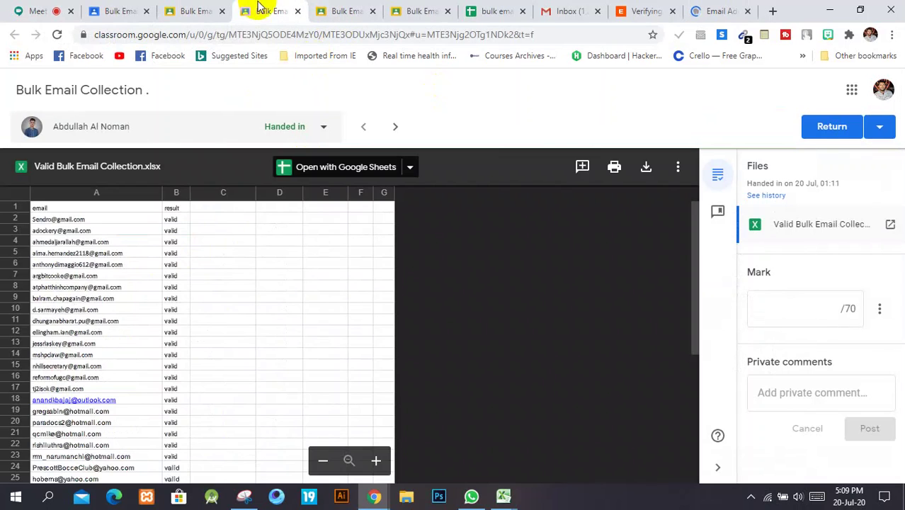
pyautogui.click(11, 9)
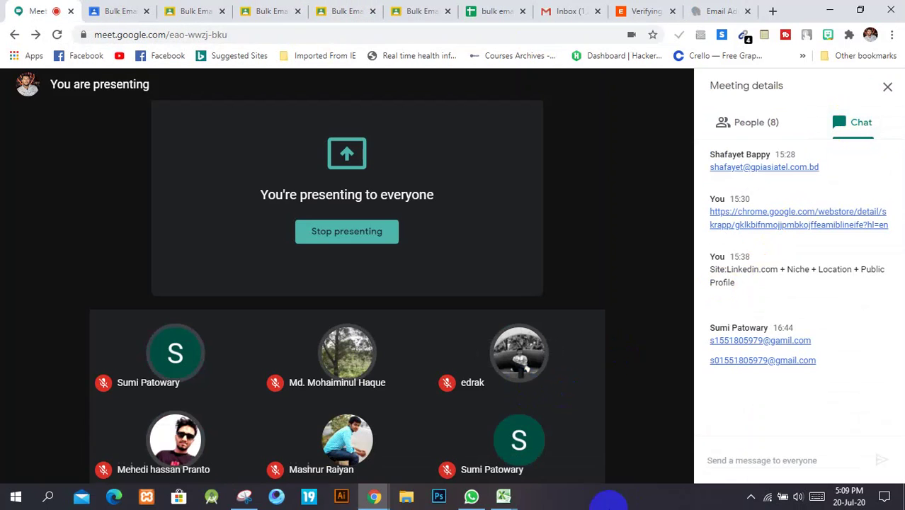
pyautogui.click(223, 3)
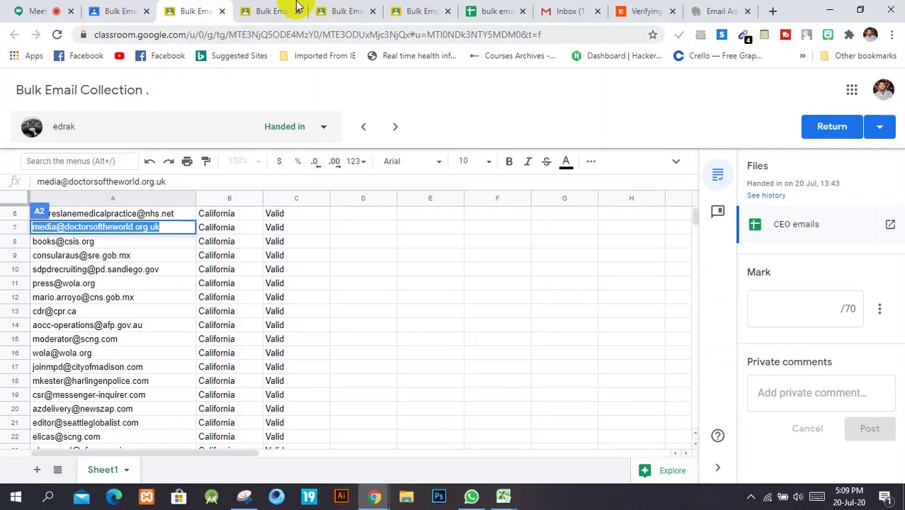
# - Open the submission with Location and Validity columns and examine its email list down to the last row
pyautogui.click(274, 7)
pyautogui.click(320, 7)
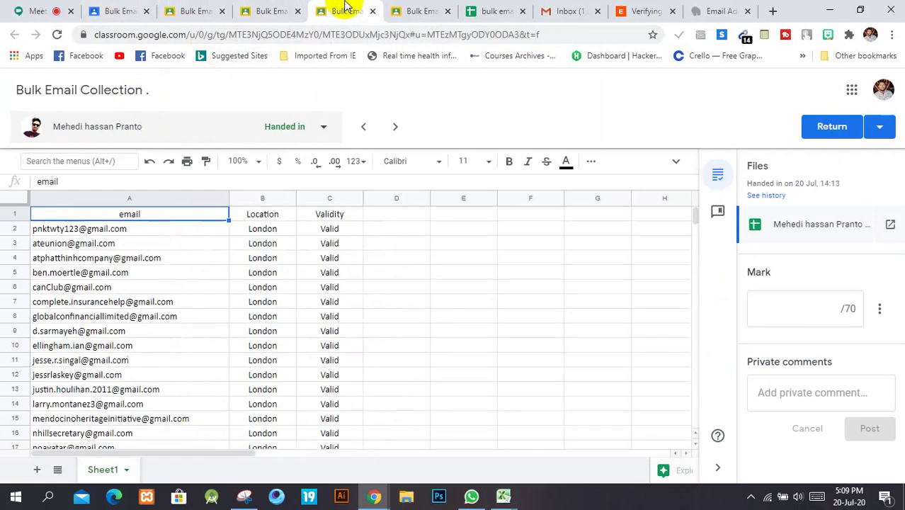
pyautogui.scroll(-3, 134, 304)
pyautogui.scroll(-5, 323, 339)
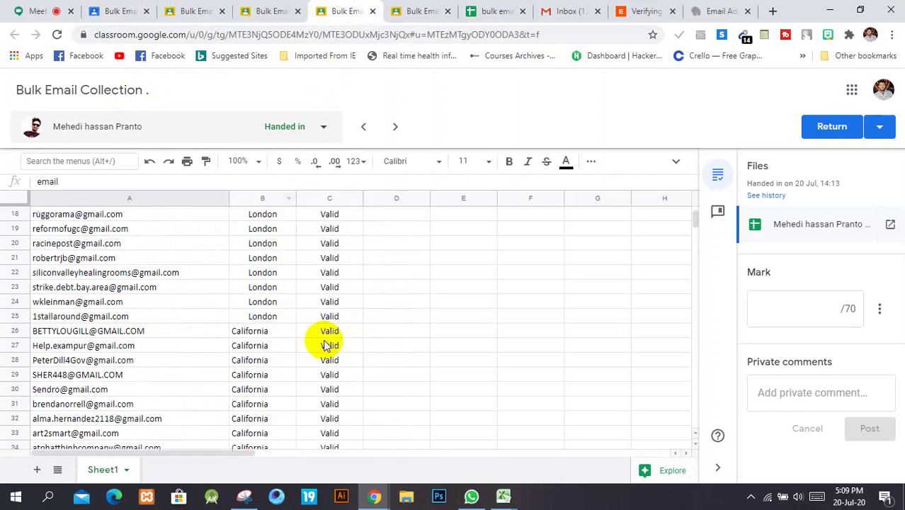
pyautogui.scroll(8, 315, 335)
pyautogui.scroll(-17, 206, 322)
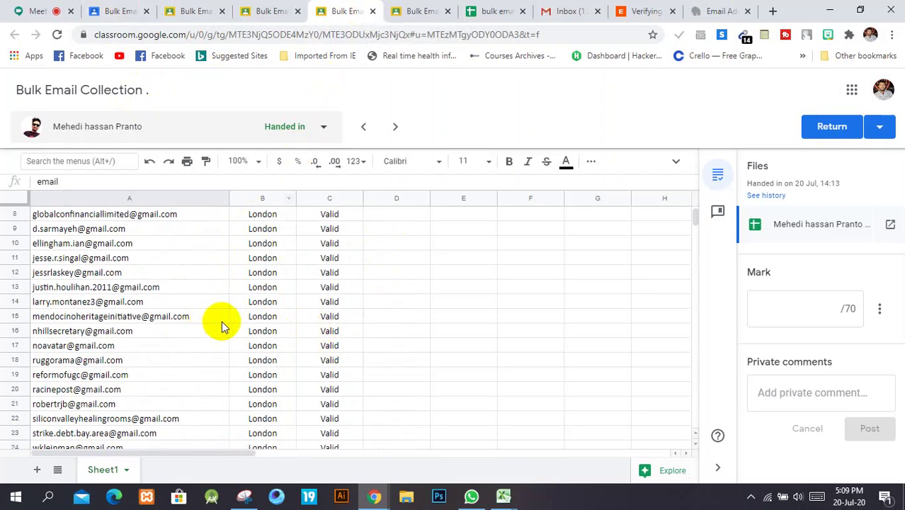
pyautogui.scroll(-4, 218, 338)
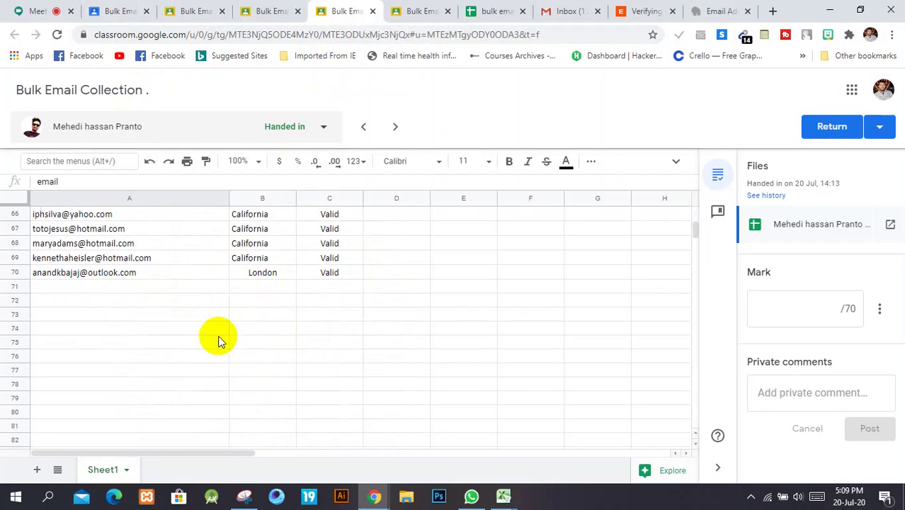
pyautogui.scroll(1, 218, 339)
pyautogui.scroll(3, 225, 333)
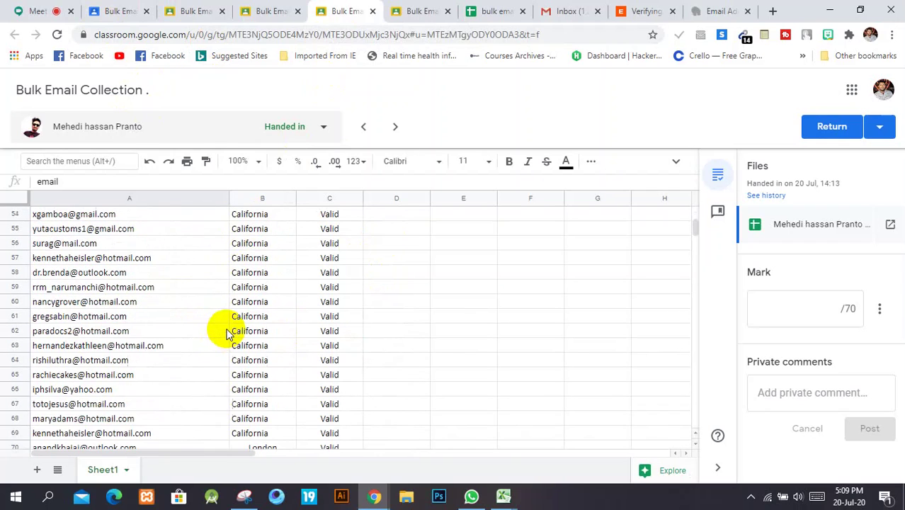
pyautogui.scroll(-2, 224, 331)
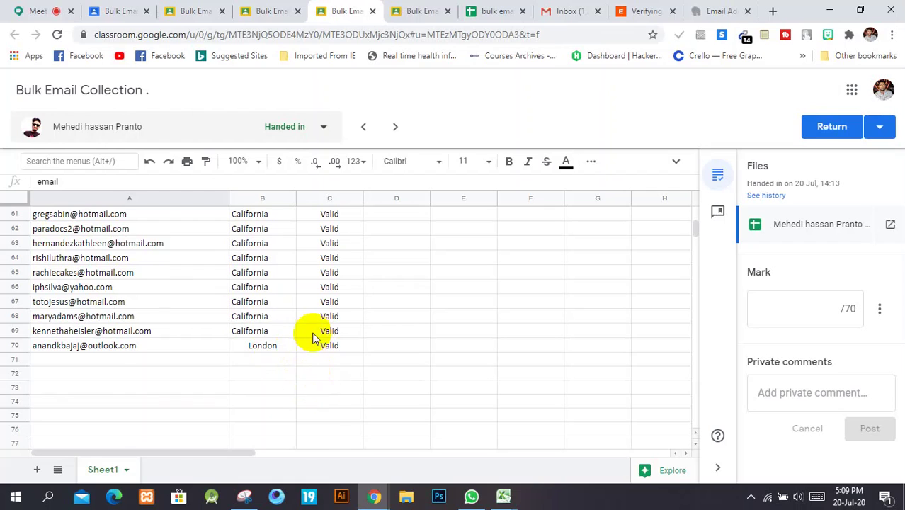
pyautogui.scroll(9, 312, 339)
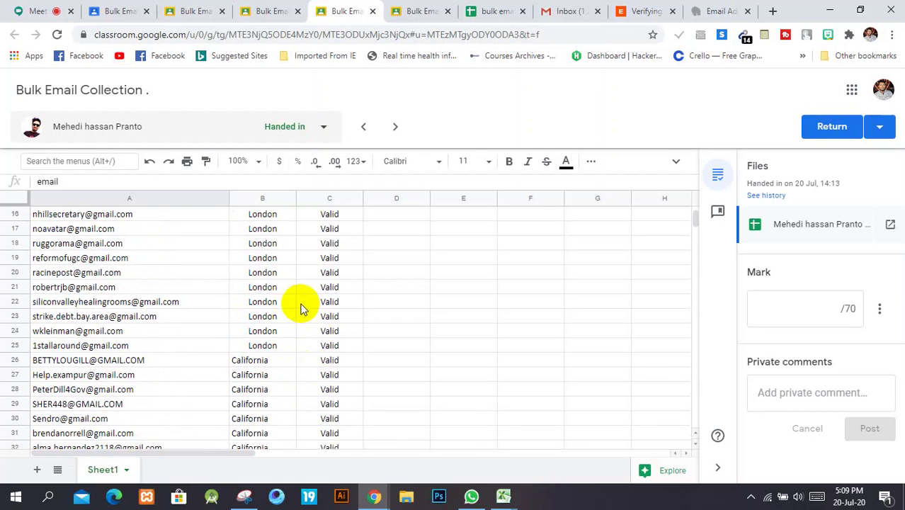
# - Select the email address in cell A23, and run Email Checker again on the address already entered there
pyautogui.click(176, 317)
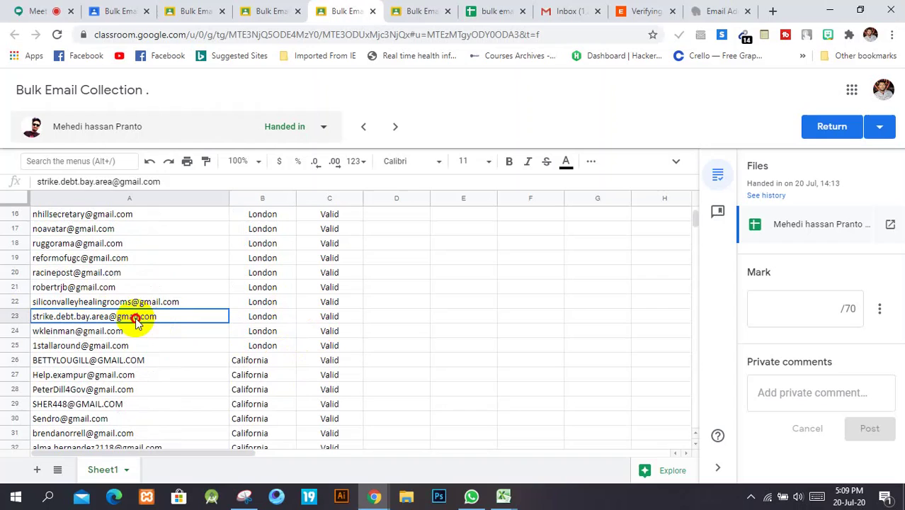
pyautogui.doubleClick(176, 316)
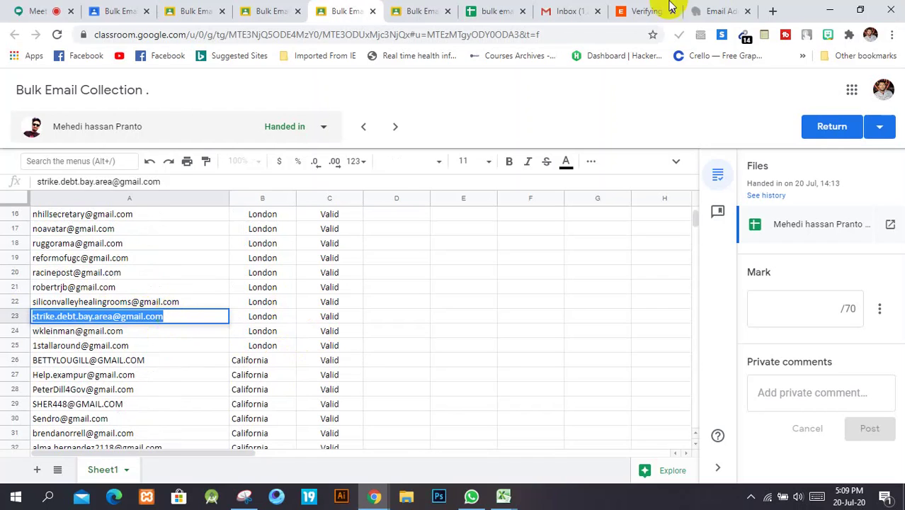
pyautogui.click(639, 11)
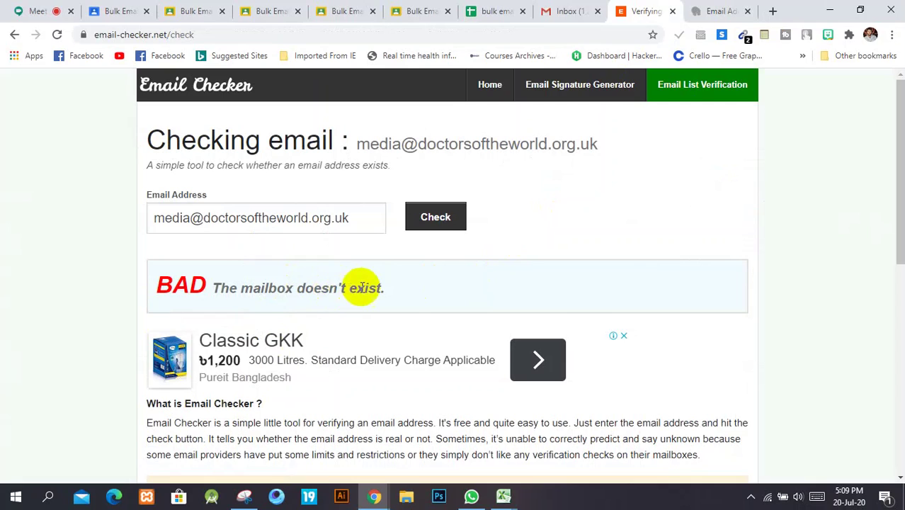
pyautogui.click(434, 221)
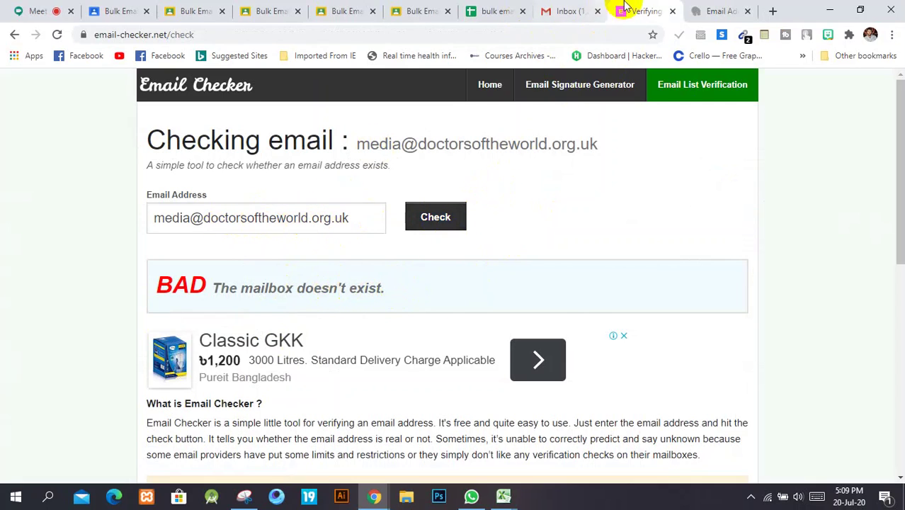
# - Examine the Email Hippo results table for the address taken from the CEO emails sheet
pyautogui.click(704, 7)
pyautogui.scroll(-5, 448, 262)
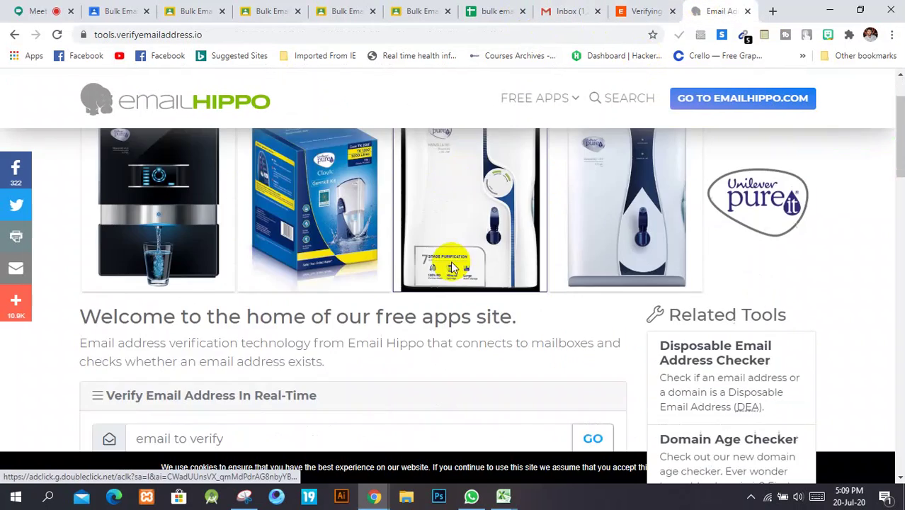
pyautogui.scroll(-1, 449, 262)
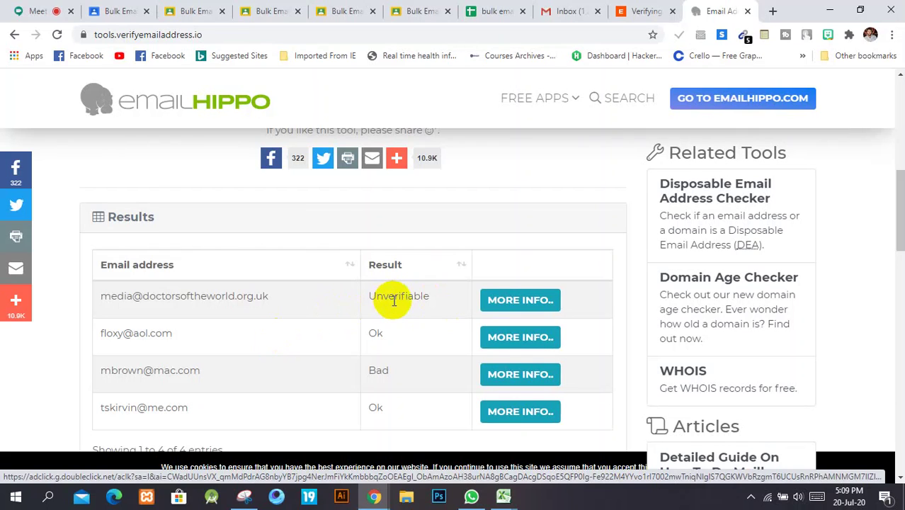
pyautogui.scroll(3, 395, 301)
pyautogui.scroll(-1, 394, 303)
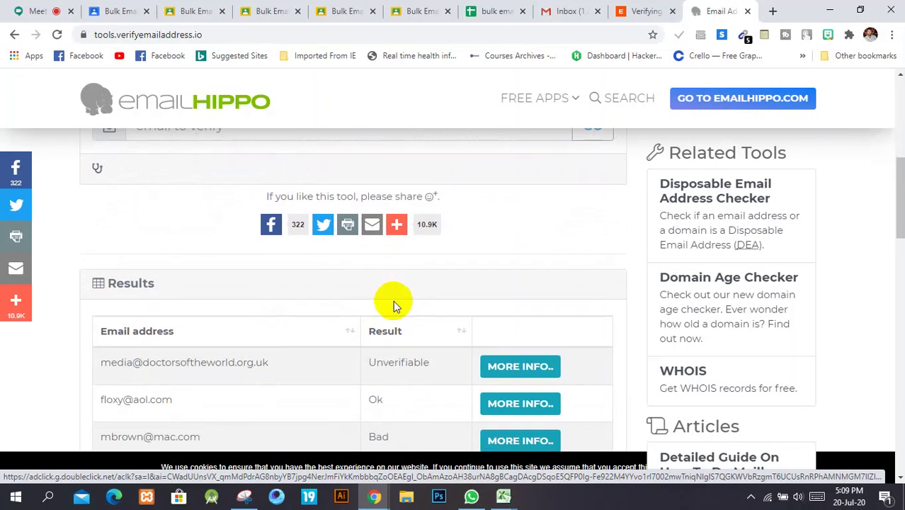
pyautogui.scroll(-2, 393, 300)
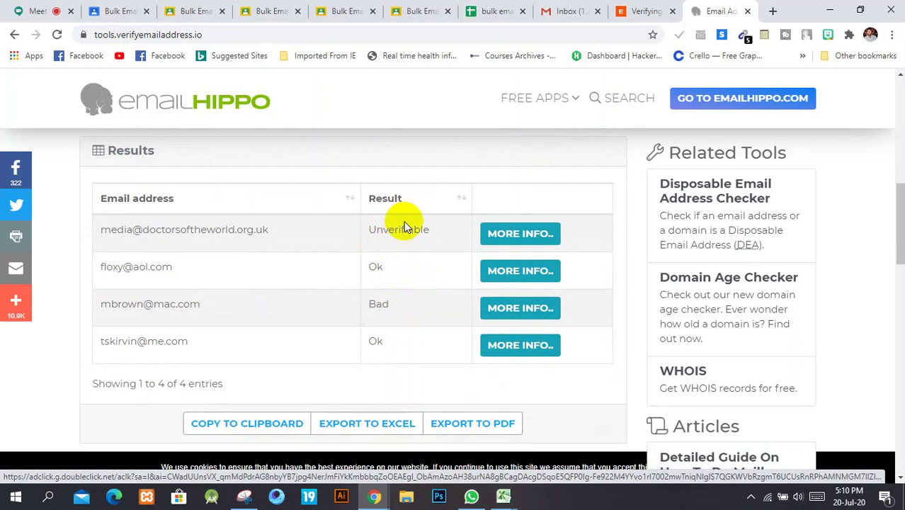
# - Return to the submission with the Validity column and select the email address in cell A20
pyautogui.click(645, 11)
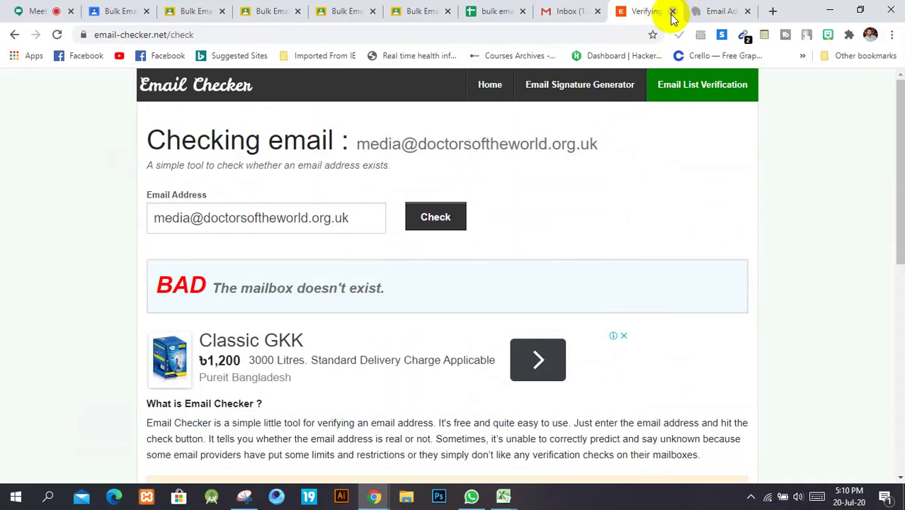
pyautogui.click(269, 11)
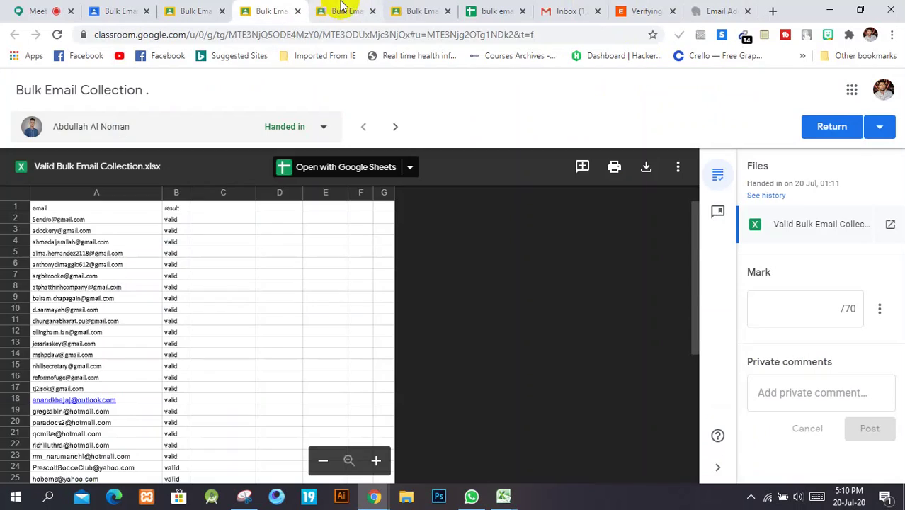
pyautogui.click(340, 9)
pyautogui.scroll(2, 199, 253)
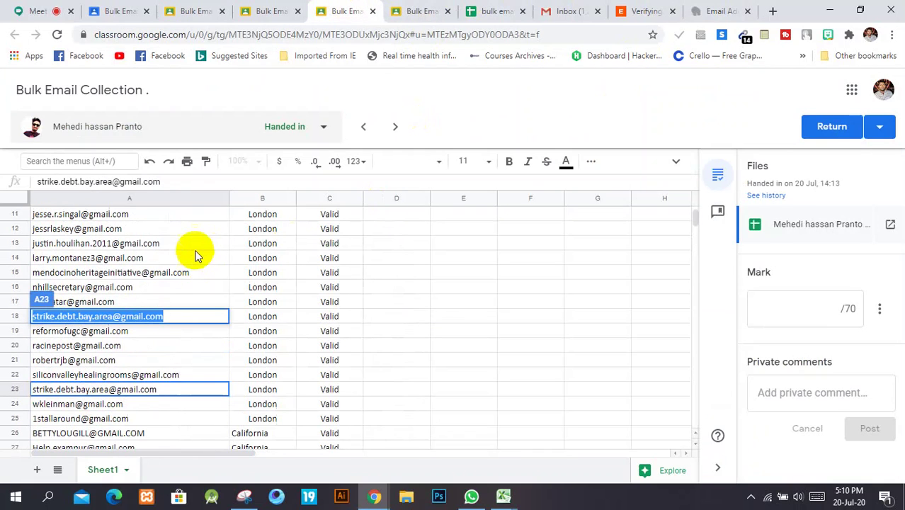
pyautogui.click(157, 346)
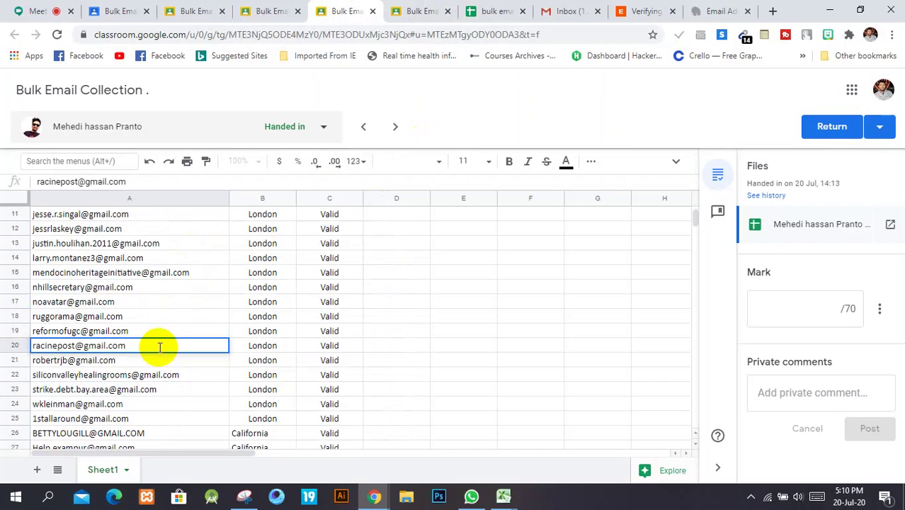
pyautogui.doubleClick(160, 347)
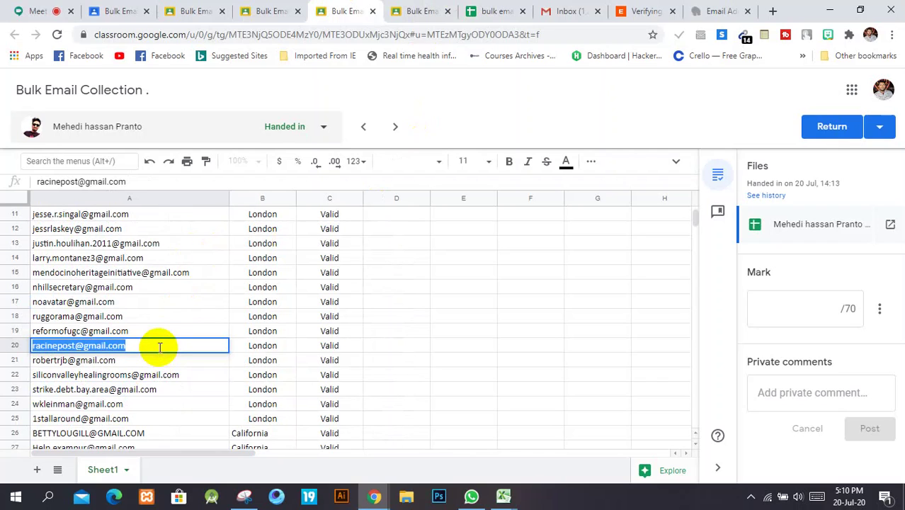
# - Review the Email Checker result and the Email Hippo results table, returning to the start of the Email Hippo page
pyautogui.click(626, 8)
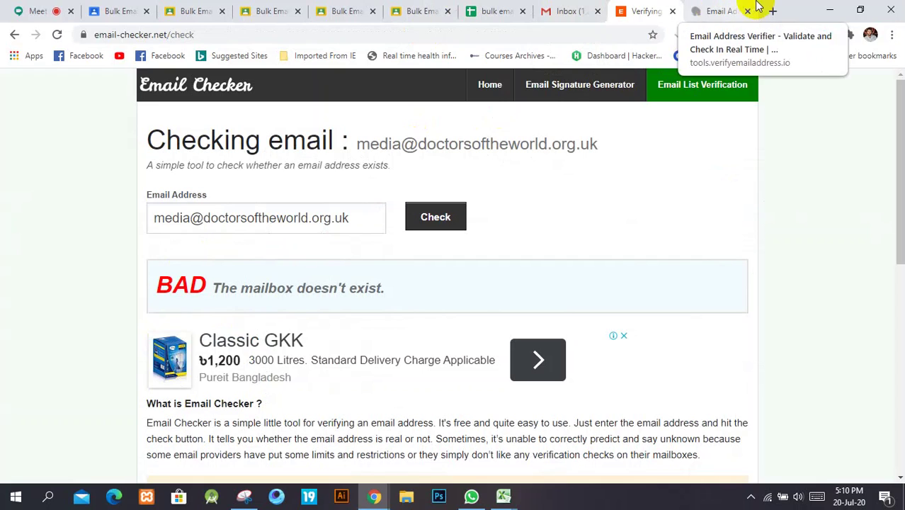
pyautogui.click(712, 10)
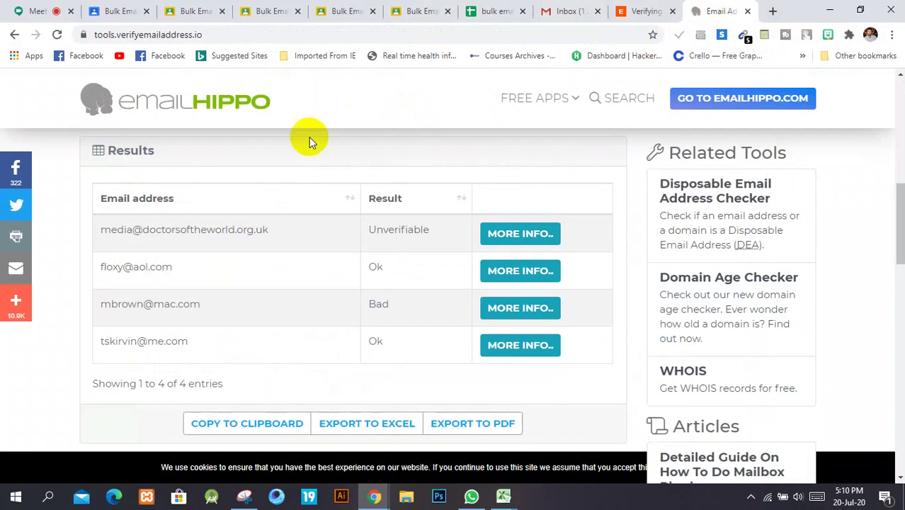
pyautogui.scroll(8, 305, 127)
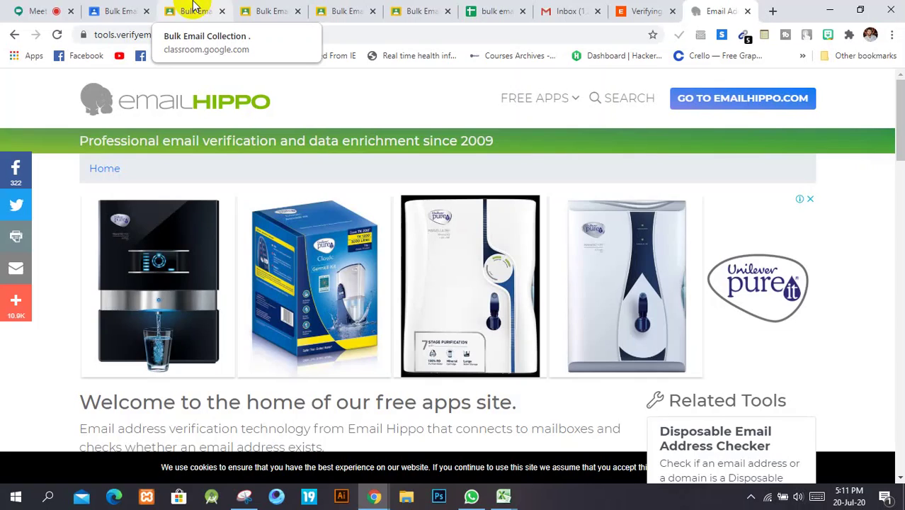
# - Look over the bulk email adresses.xlsx list, the student work page and the Meet call
pyautogui.click(423, 10)
pyautogui.scroll(-5, 106, 233)
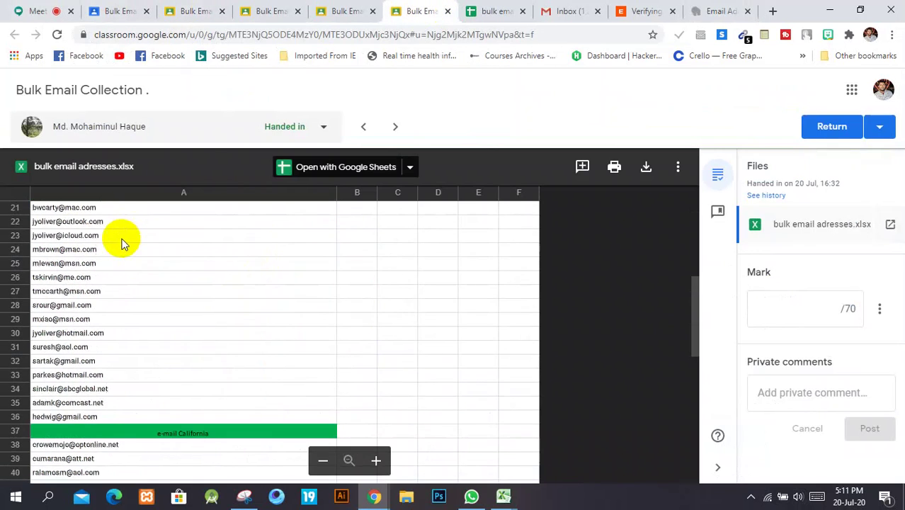
pyautogui.scroll(5, 122, 242)
pyautogui.click(116, 9)
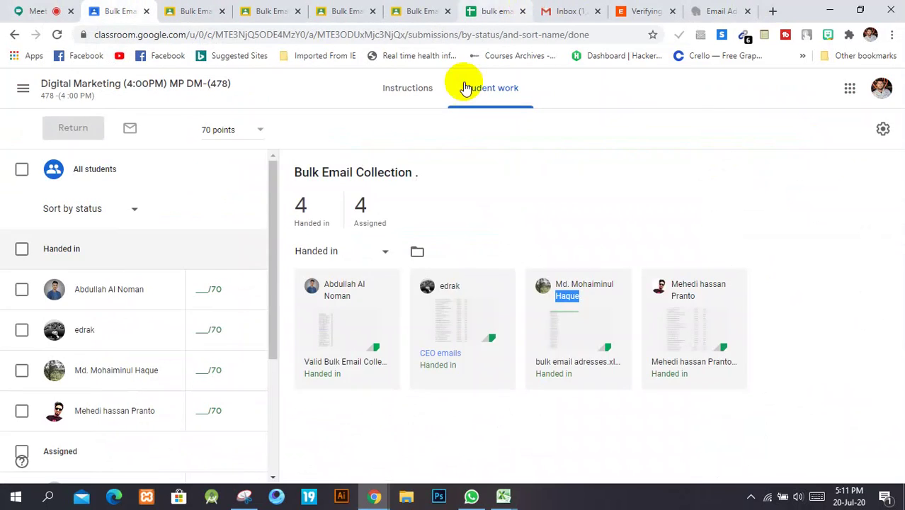
pyautogui.click(43, 10)
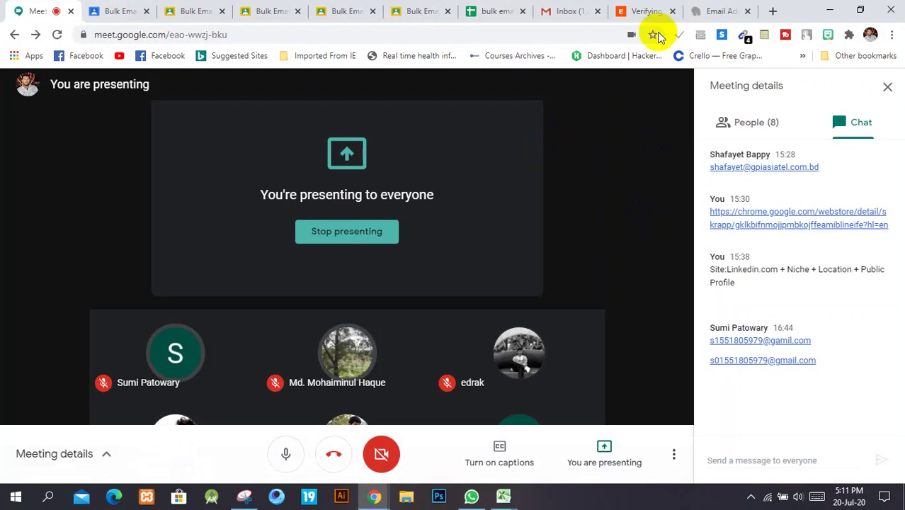
# - Close the Email Hippo page and the CEO emails and Valid Bulk Email Collection.xlsx submissions, keeping Email Checker open
pyautogui.click(661, 10)
pyautogui.click(748, 11)
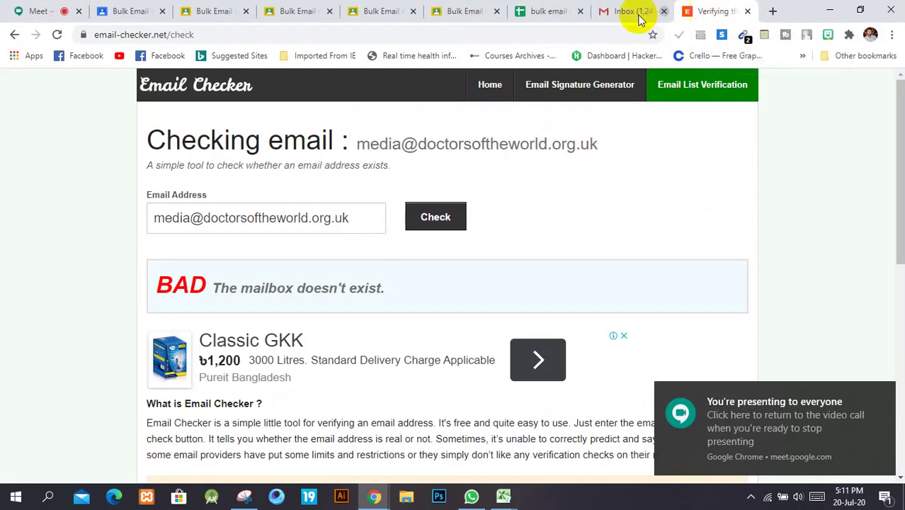
pyautogui.click(245, 11)
pyautogui.click(245, 11)
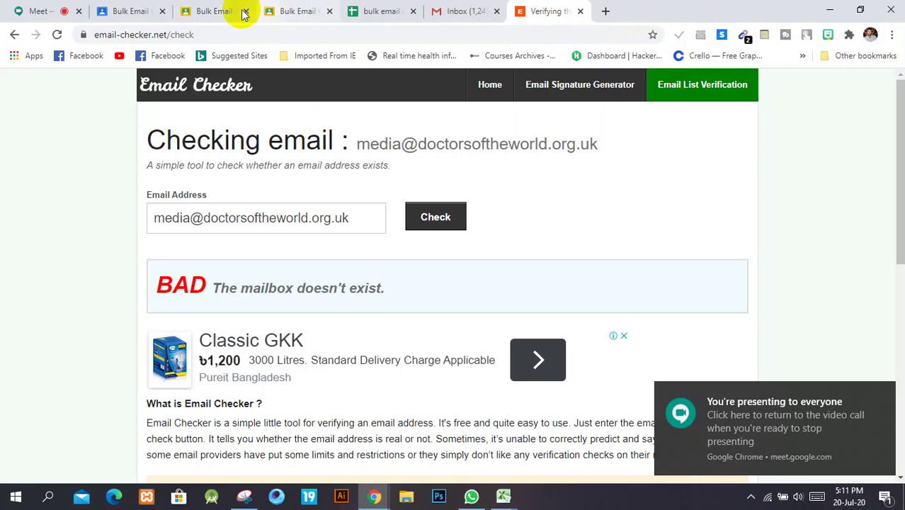
# - Close the remaining submission pages, the bulk email spreadsheet, the Gmail inbox and Email Checker, keeping Meet and the student work page open
pyautogui.click(245, 11)
pyautogui.click(243, 12)
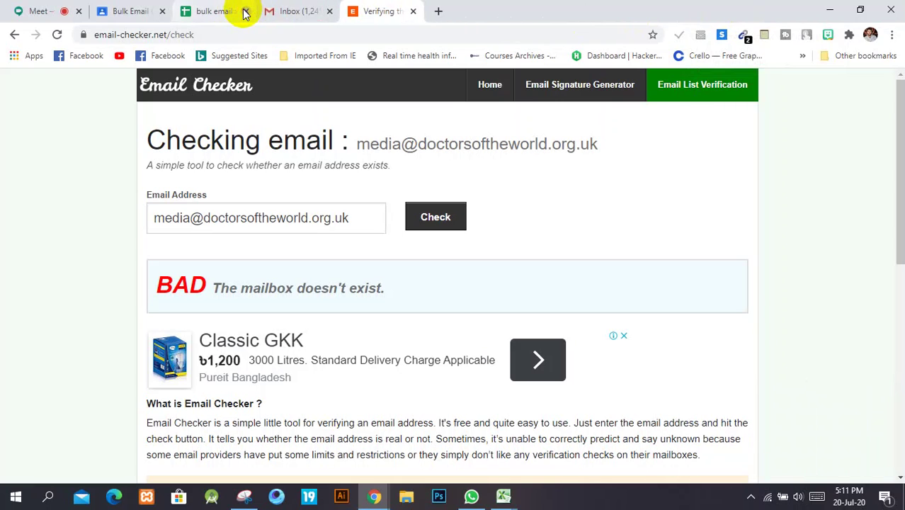
pyautogui.click(244, 11)
pyautogui.click(247, 12)
pyautogui.click(248, 12)
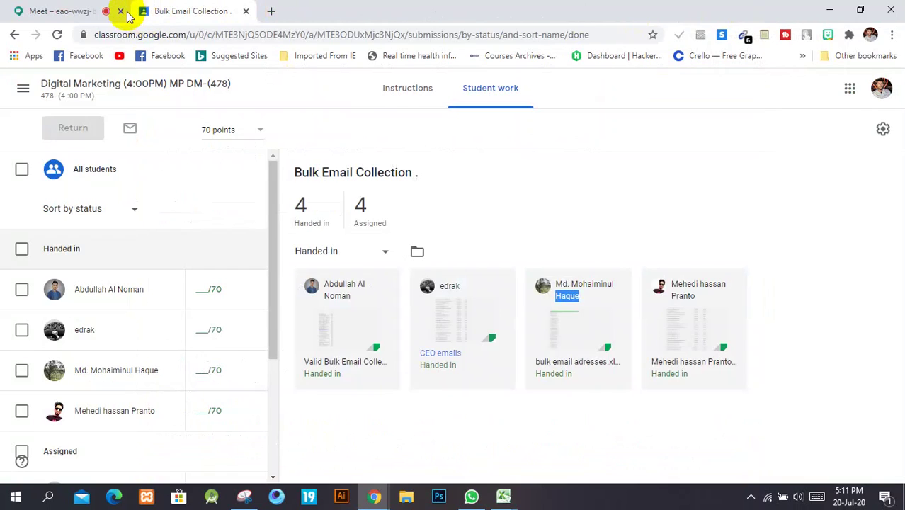
# - Check the Meet call, return to the Bulk Email Collection student work page and clear the presenting notification
pyautogui.click(41, 10)
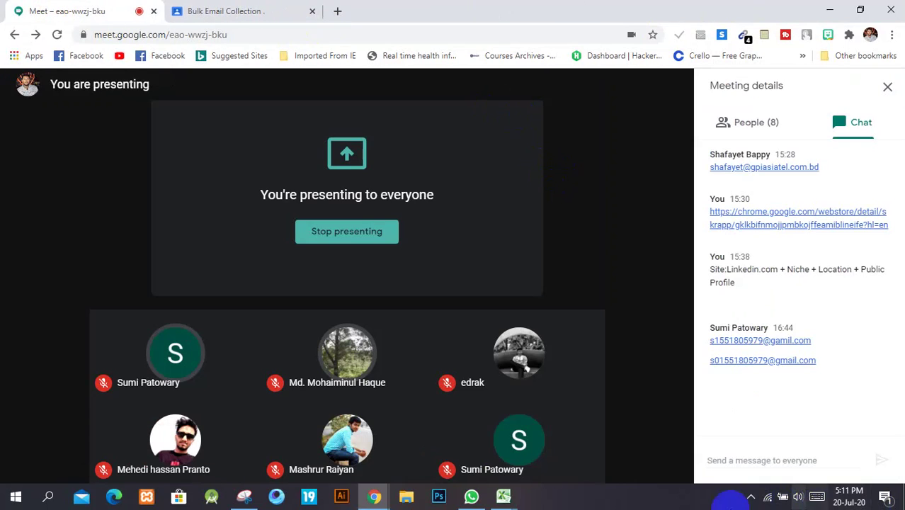
pyautogui.moveTo(627, 439)
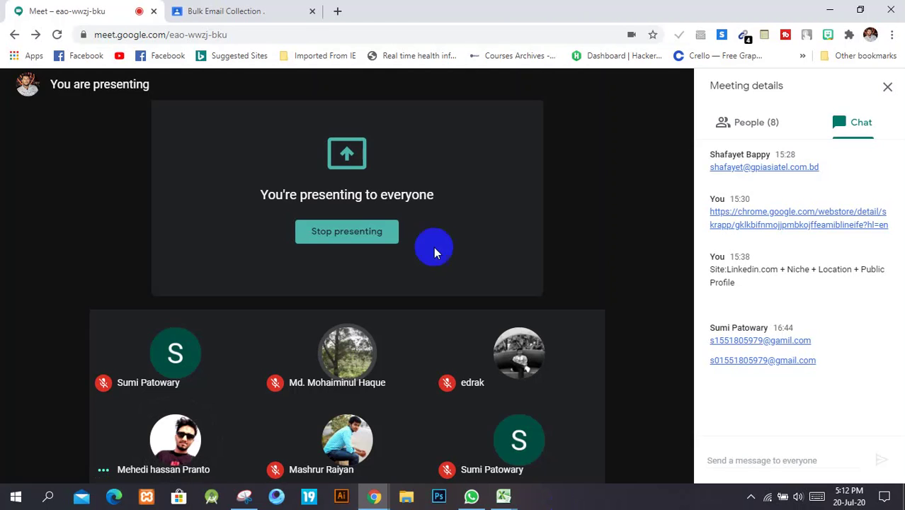
pyautogui.click(277, 12)
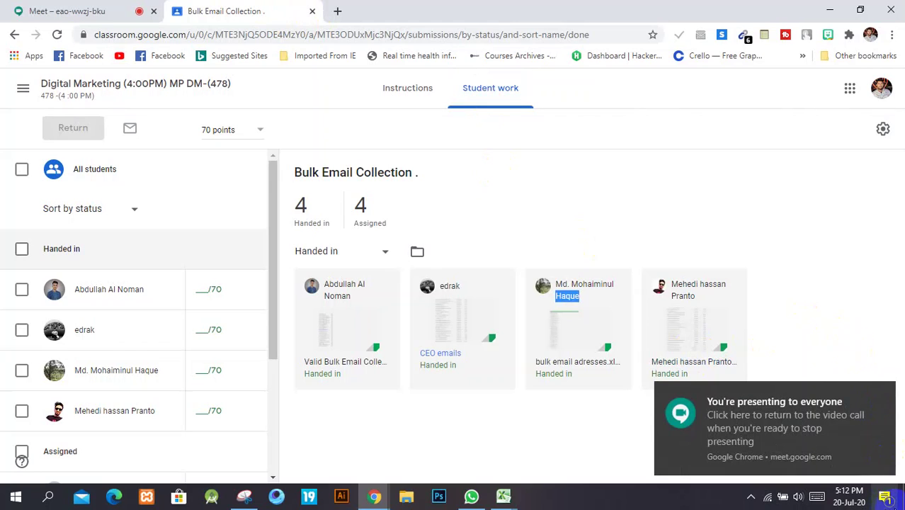
pyautogui.click(885, 497)
pyautogui.click(885, 497)
# - Open the second student in the Assigned group and go to that student's overview of all class work
pyautogui.scroll(-3, 170, 382)
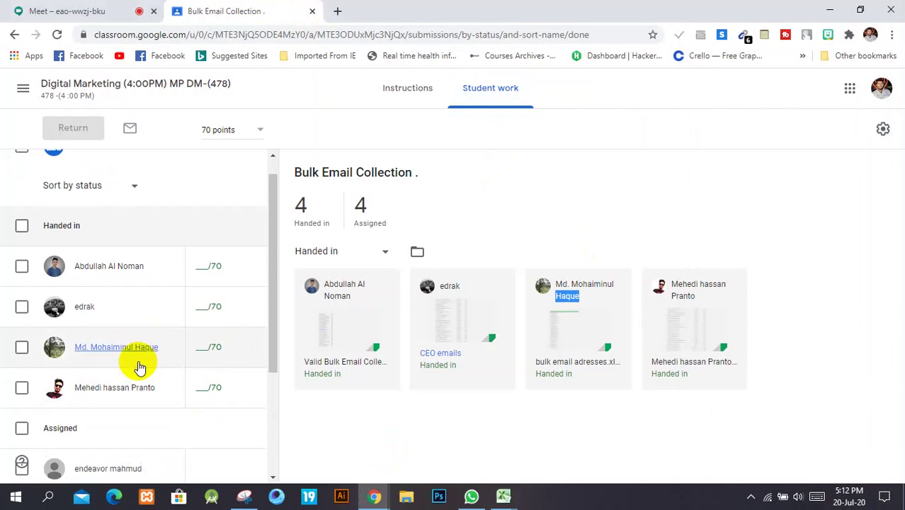
pyautogui.click(121, 344)
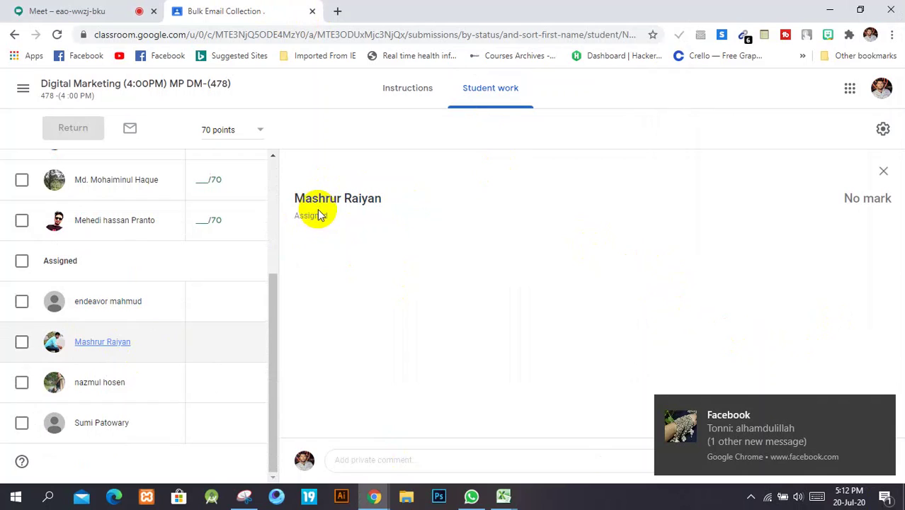
pyautogui.click(425, 188)
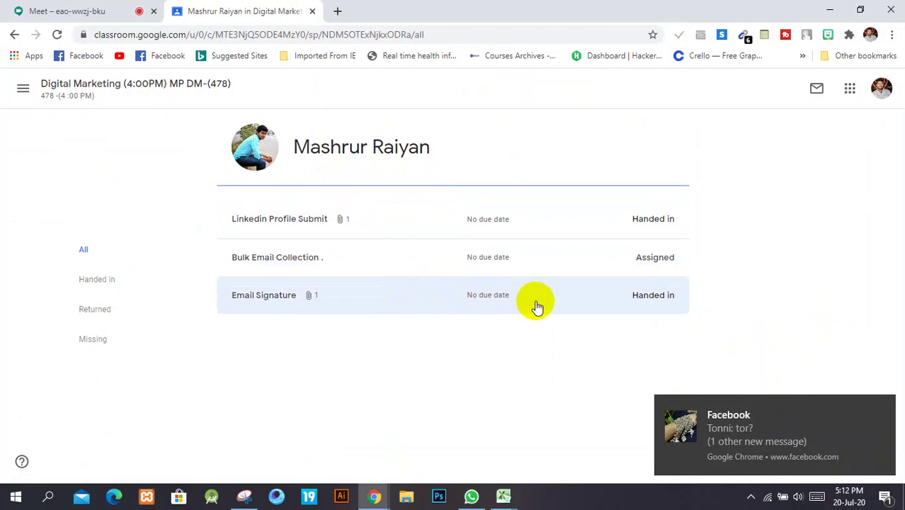
# - Review the student's Bulk Email Collection, Email Signature and Linkedin Profile Submit entries, ending on Bulk Email Collection
pyautogui.click(646, 259)
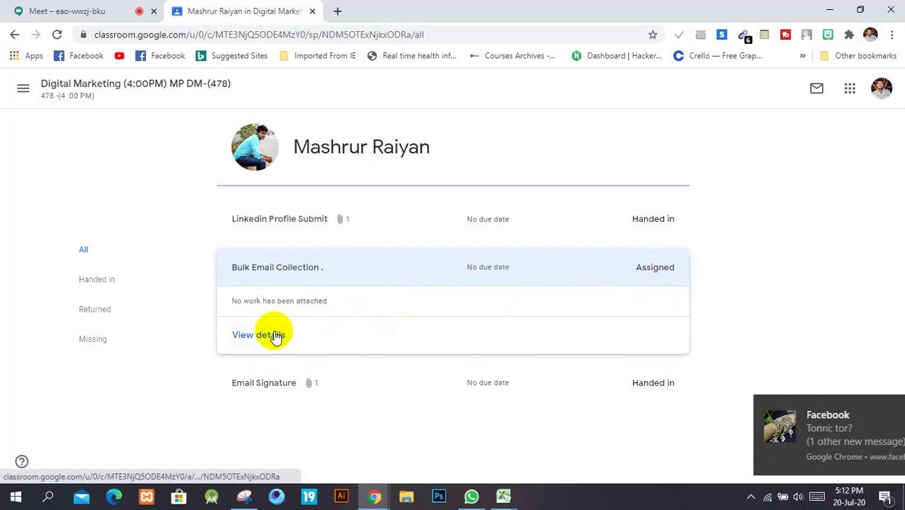
pyautogui.click(653, 381)
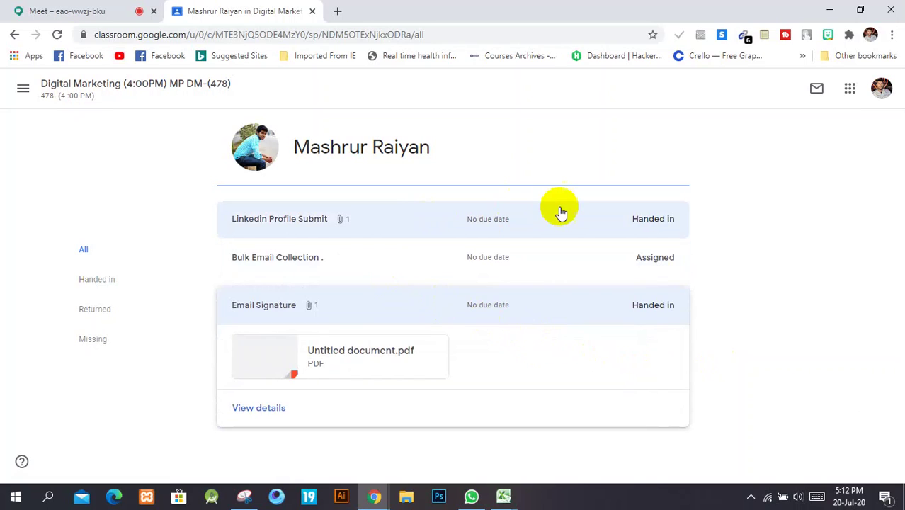
pyautogui.click(651, 220)
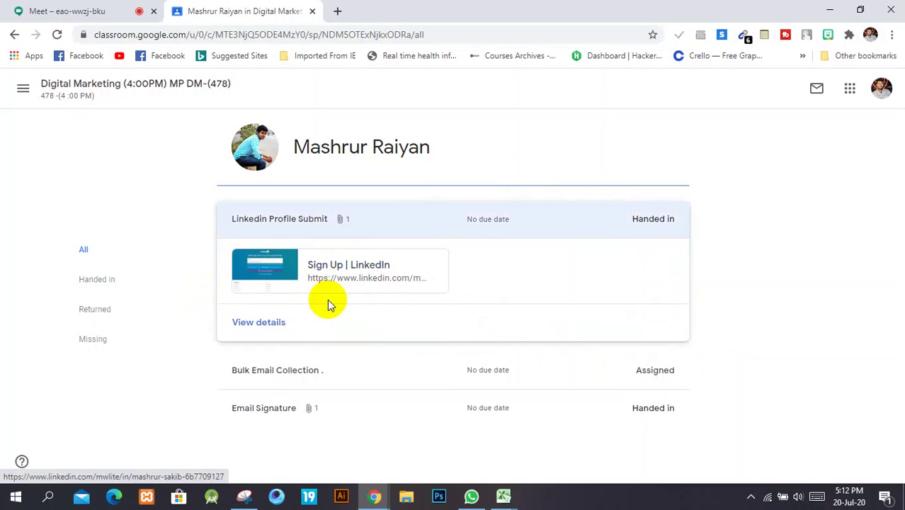
pyautogui.click(635, 369)
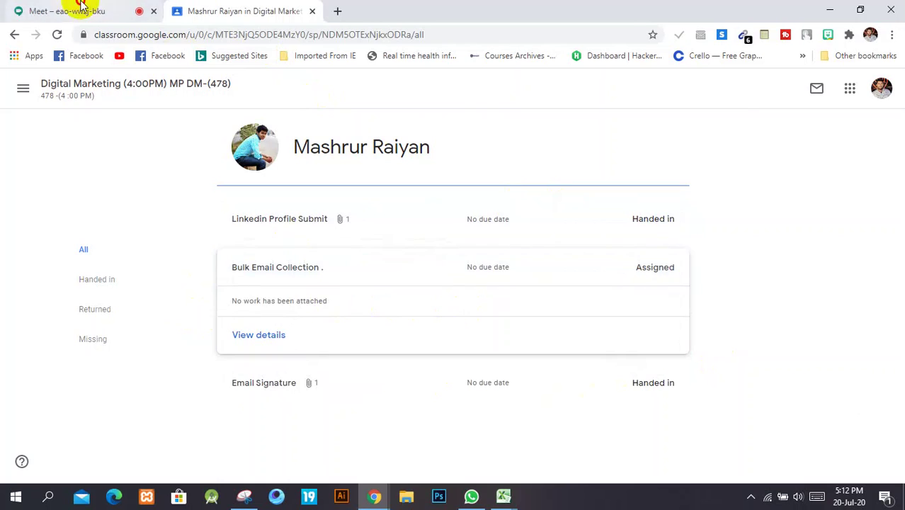
# - Check the Meet call and open a new blank browser tab, returning to the student's work overview
pyautogui.click(81, 11)
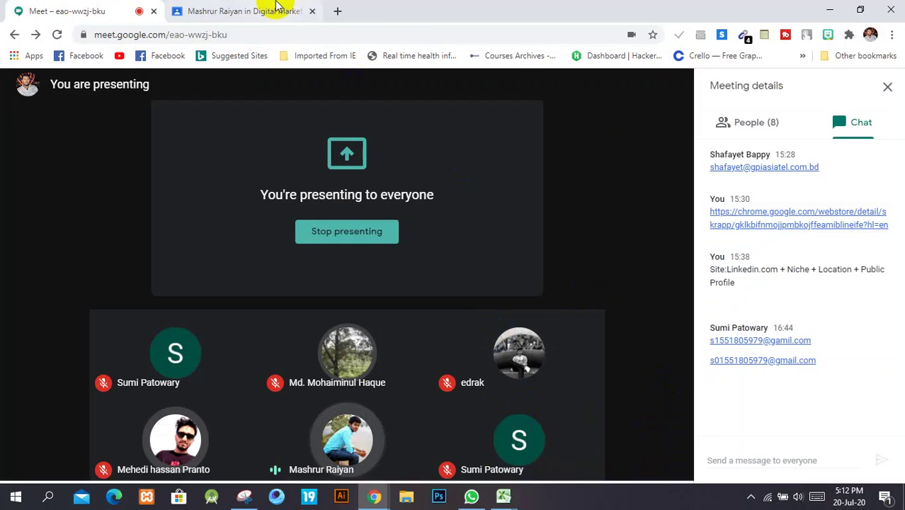
pyautogui.click(283, 8)
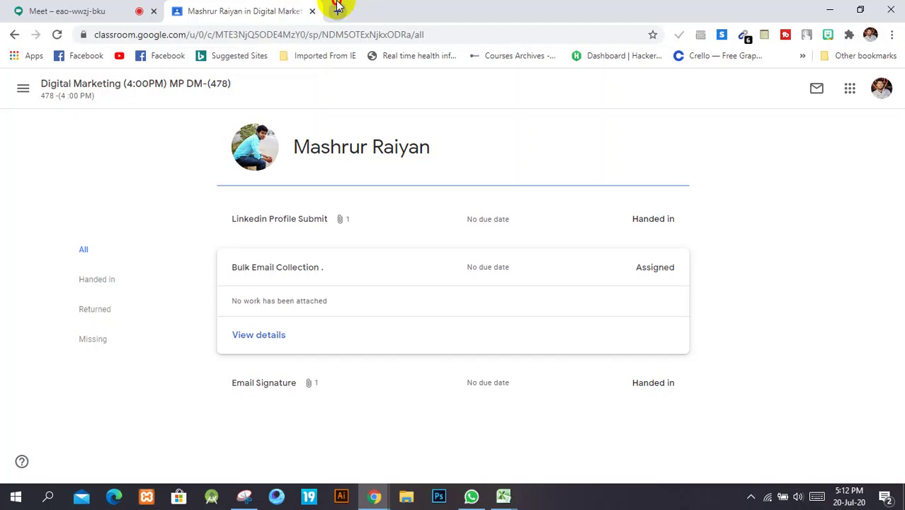
pyautogui.click(338, 8)
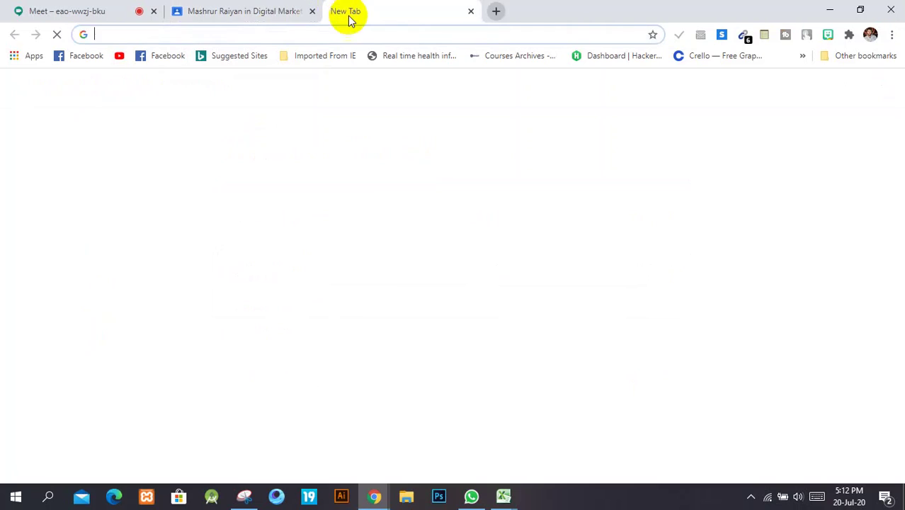
pyautogui.click(173, 9)
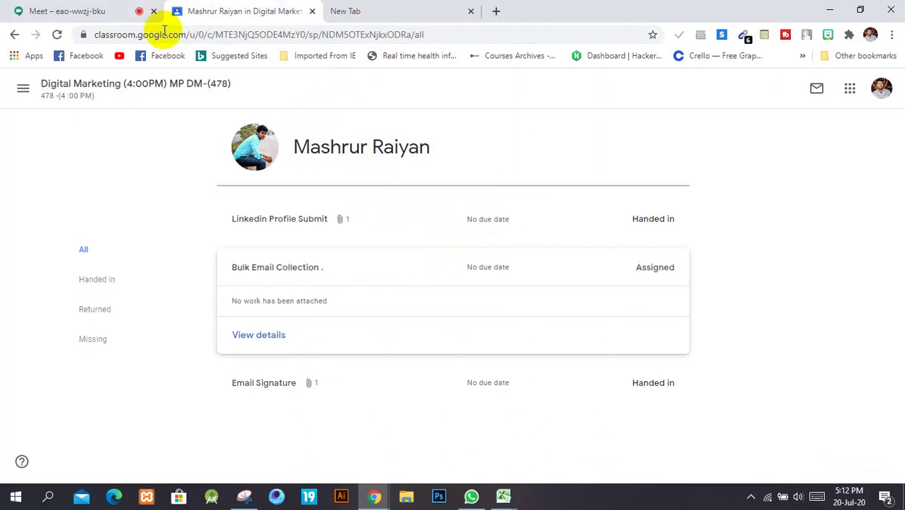
# - Go to the Digital Marketing (4:00PM) class, look over its stream and show its Classwork list
pyautogui.click(73, 85)
pyautogui.scroll(-2, 382, 304)
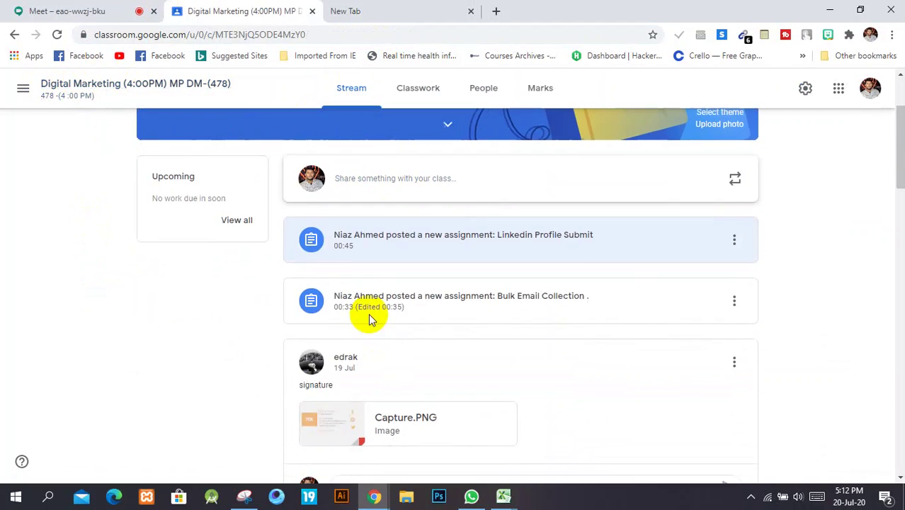
pyautogui.scroll(3, 368, 313)
pyautogui.click(432, 86)
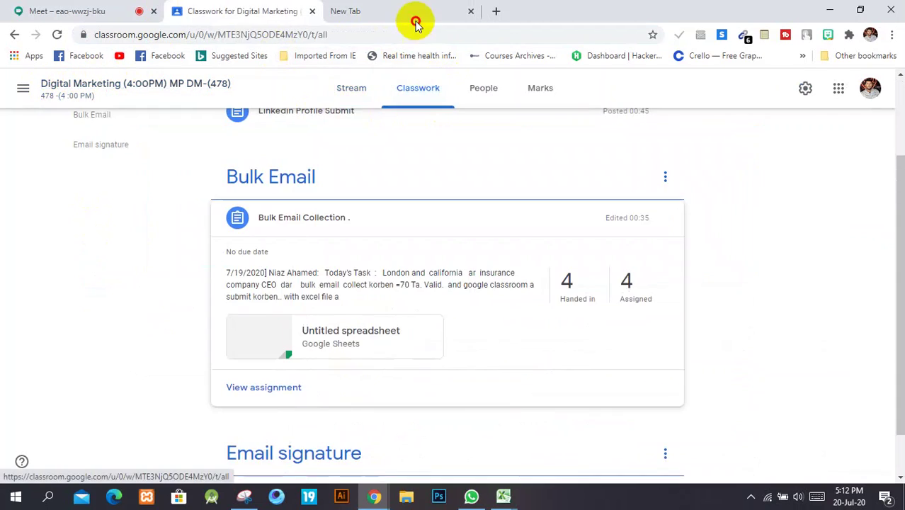
# - Look over the Classwork page with the Bulk Email Collection assignment, ending on the Meet call
pyautogui.click(415, 20)
pyautogui.click(294, 10)
pyautogui.click(398, 7)
pyautogui.click(141, 7)
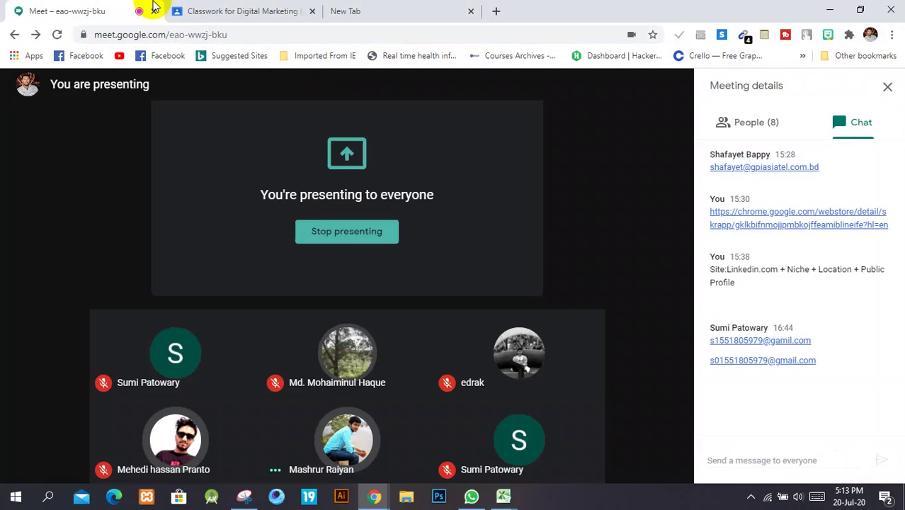
pyautogui.click(301, 8)
pyautogui.click(325, 11)
pyautogui.click(291, 8)
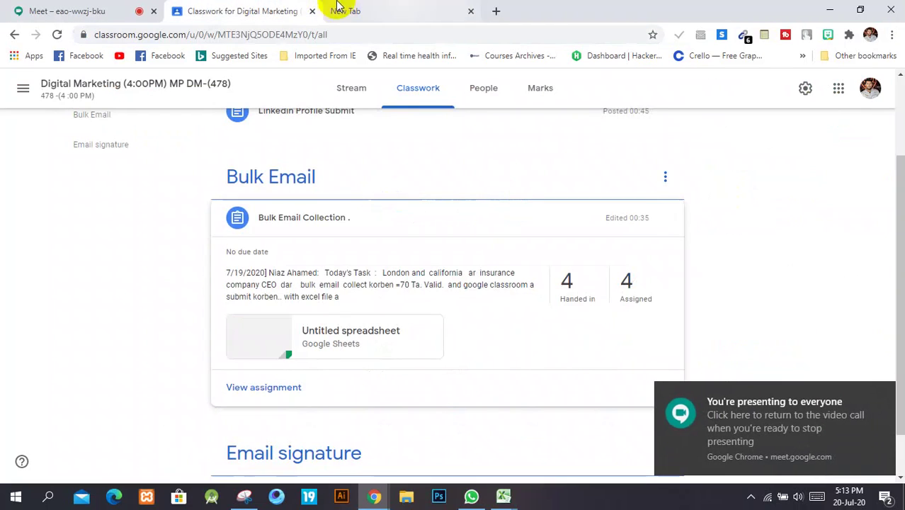
pyautogui.click(101, 9)
pyautogui.moveTo(691, 323)
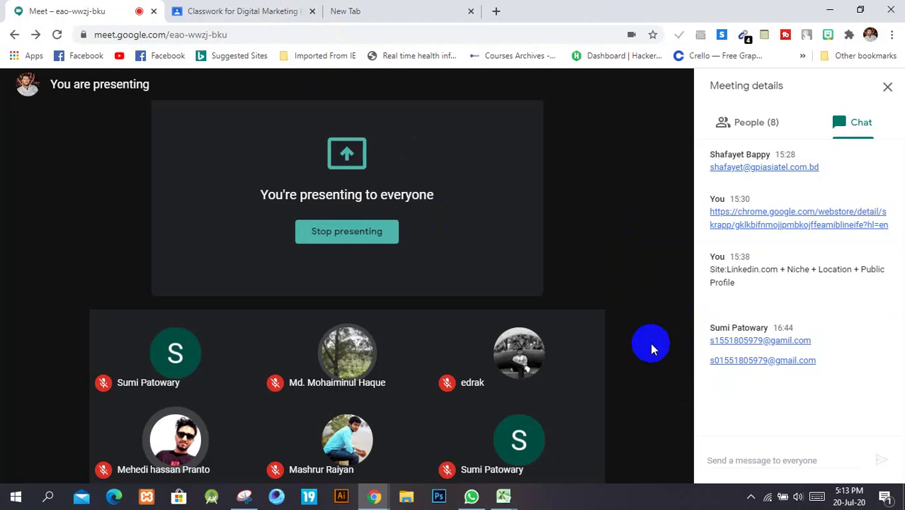
# - Review the Bulk Email Collection task instructions on the Classwork page, glancing at the blank tab and the Meet call
pyautogui.click(417, 9)
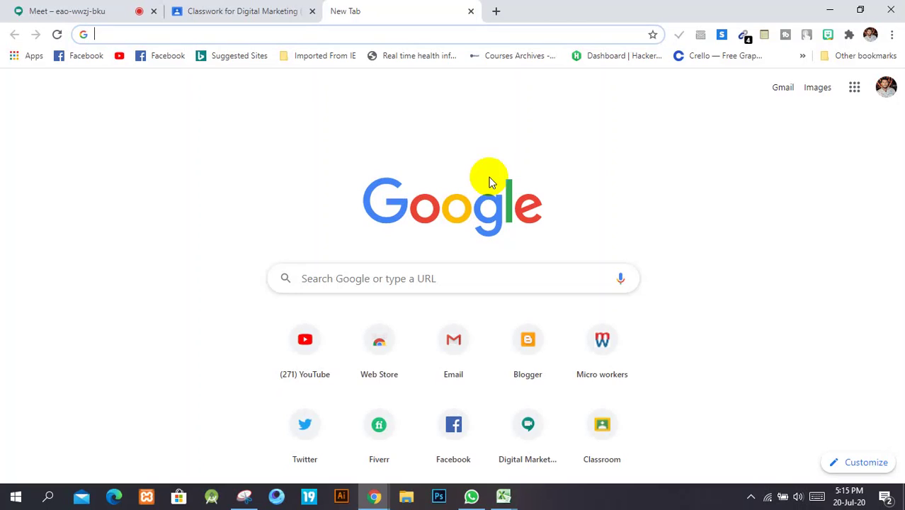
pyautogui.click(492, 182)
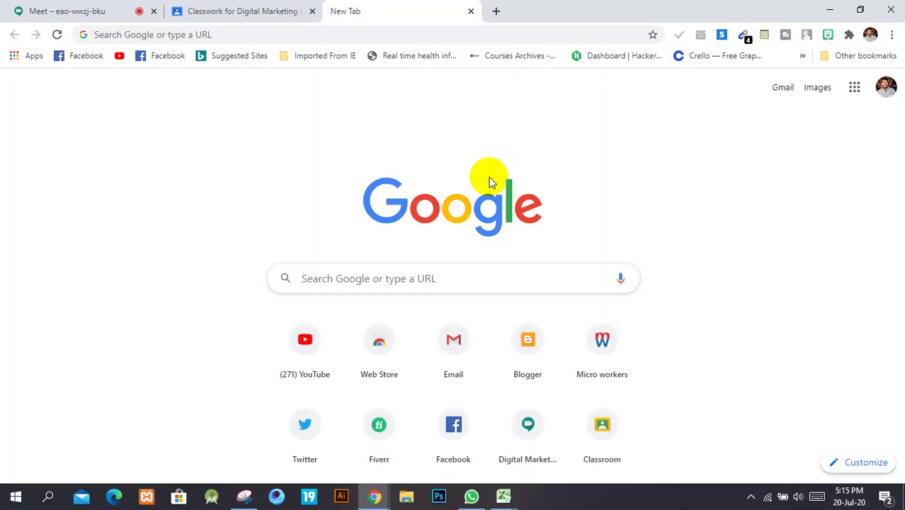
pyautogui.click(489, 178)
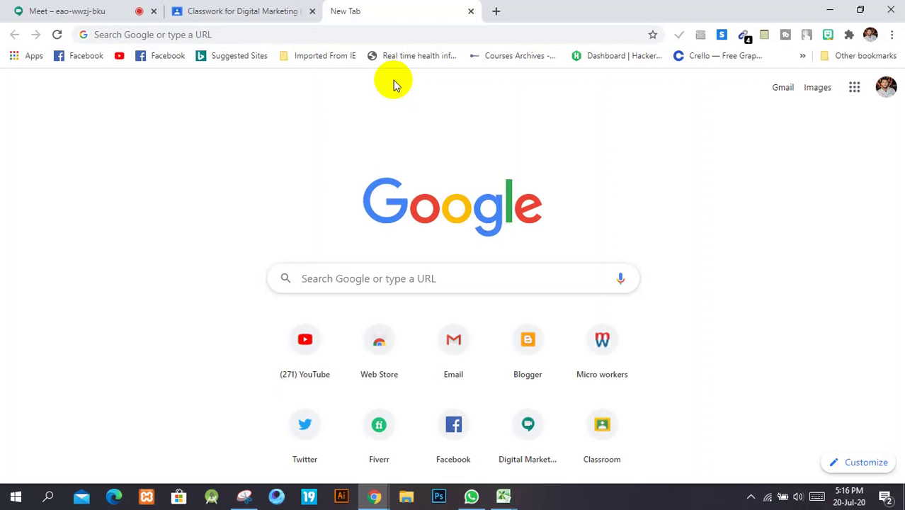
pyautogui.click(222, 8)
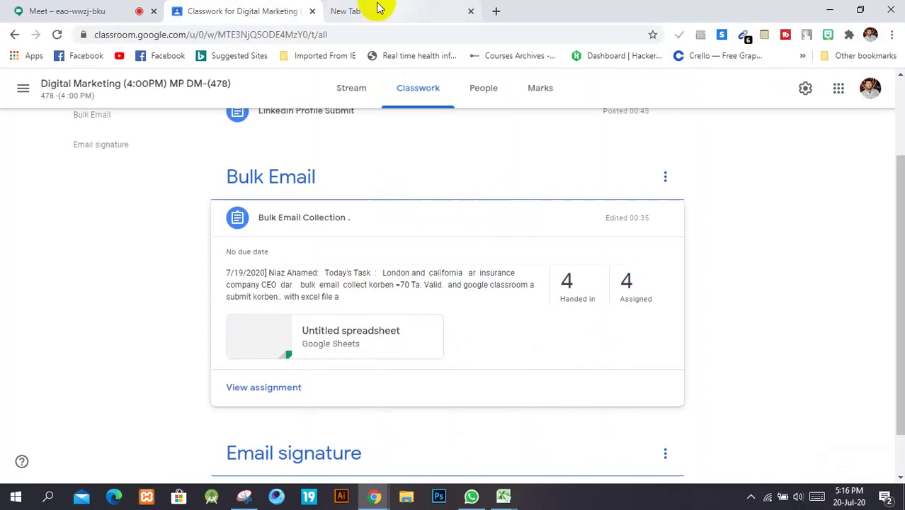
pyautogui.click(375, 8)
pyautogui.click(75, 10)
pyautogui.click(239, 8)
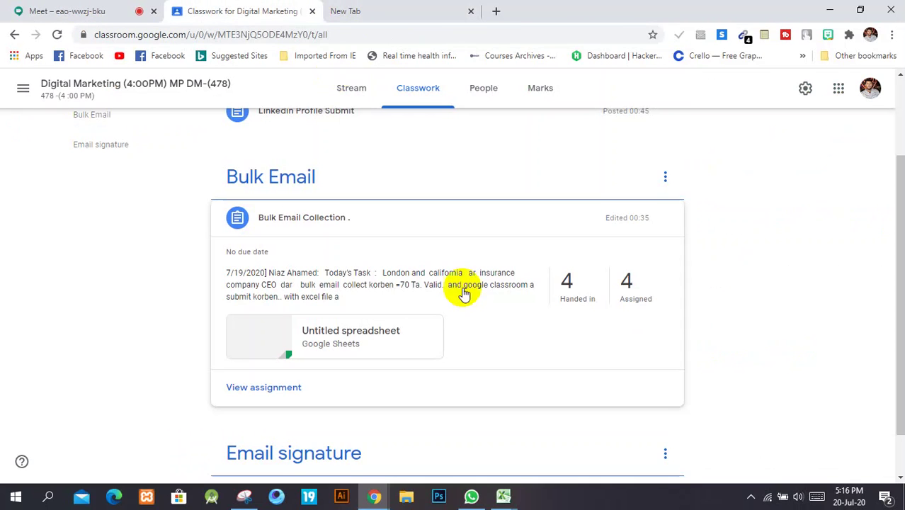
# - Search Google for "skrapp.io chrome extension" in the blank tab
pyautogui.click(449, 12)
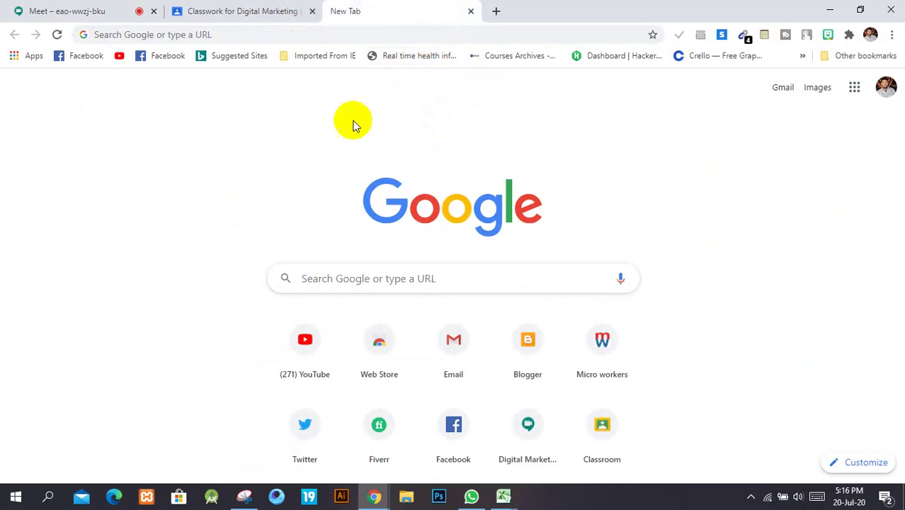
pyautogui.click(282, 36)
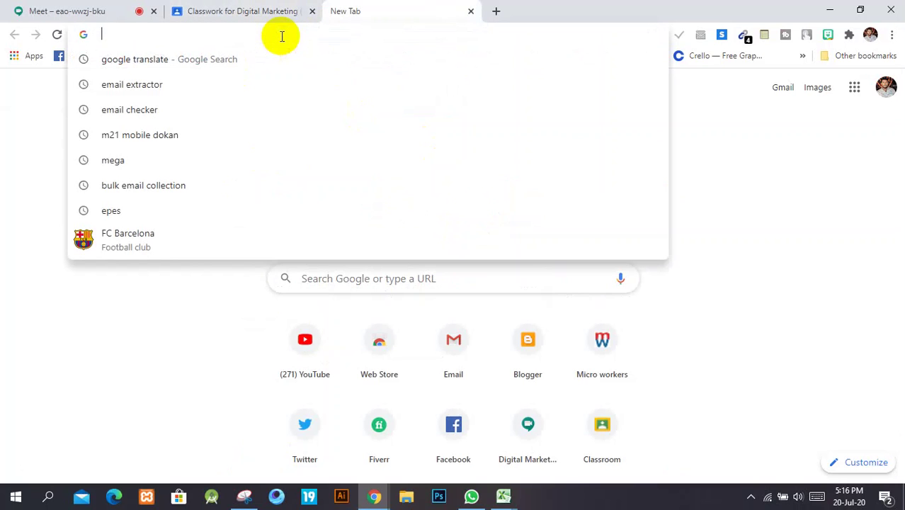
pyautogui.write('E')
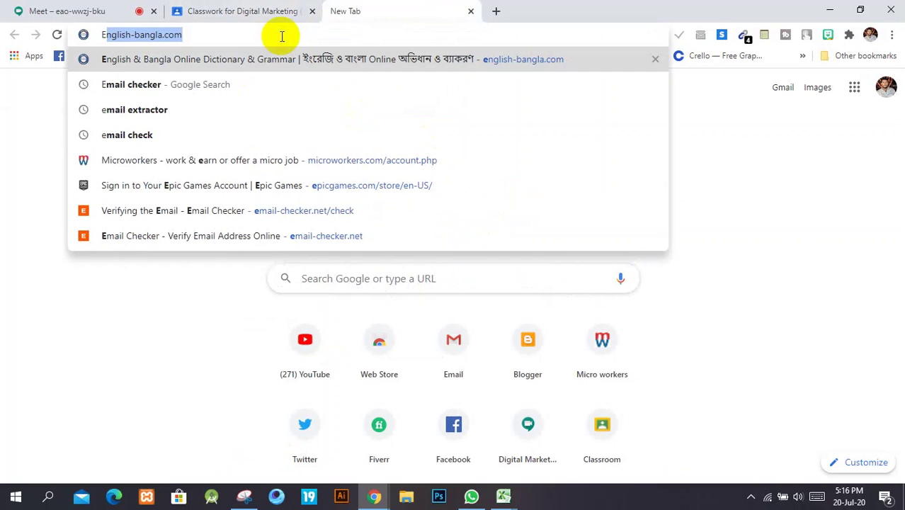
pyautogui.press('BackSpace')
pyautogui.press('BackSpace')
pyautogui.write('skr')
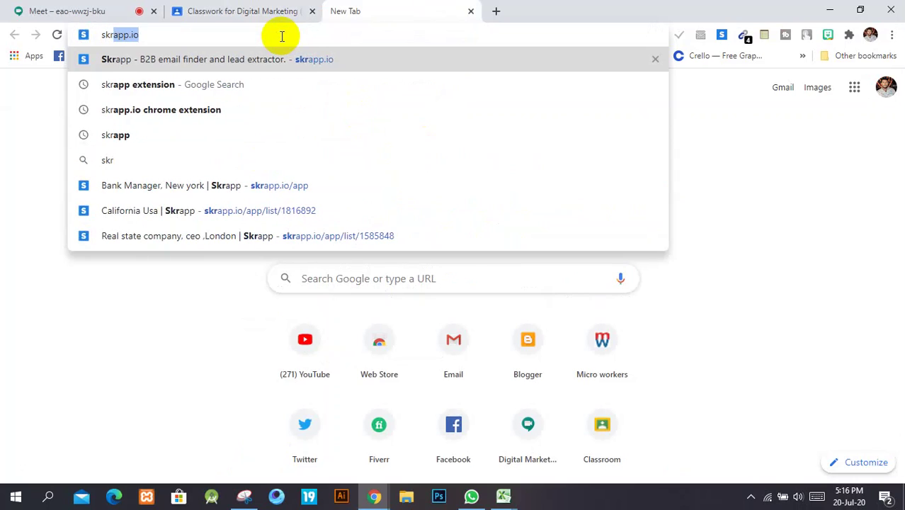
pyautogui.write('app')
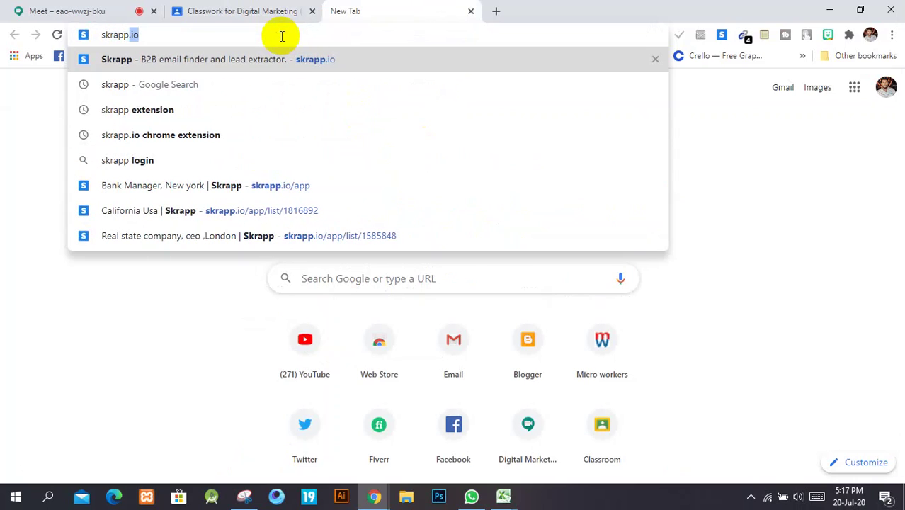
pyautogui.write('.')
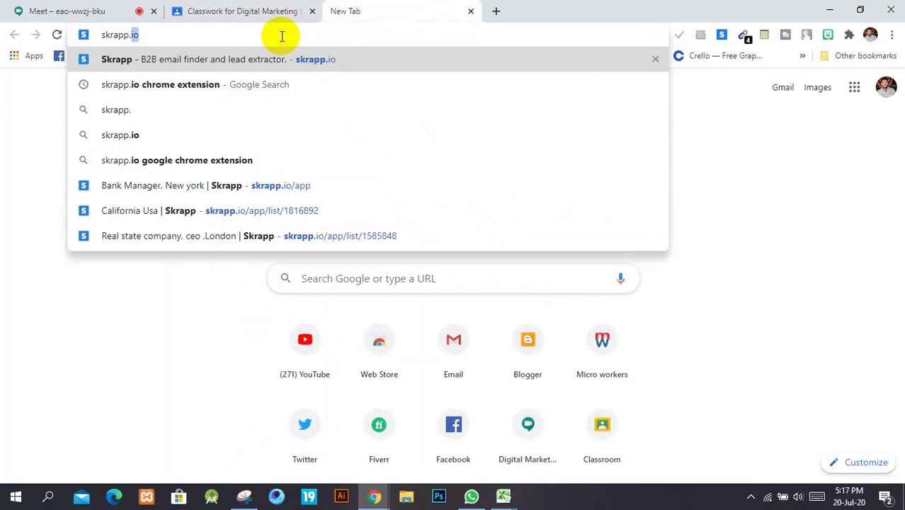
pyautogui.press('Down')
pyautogui.press('Return')
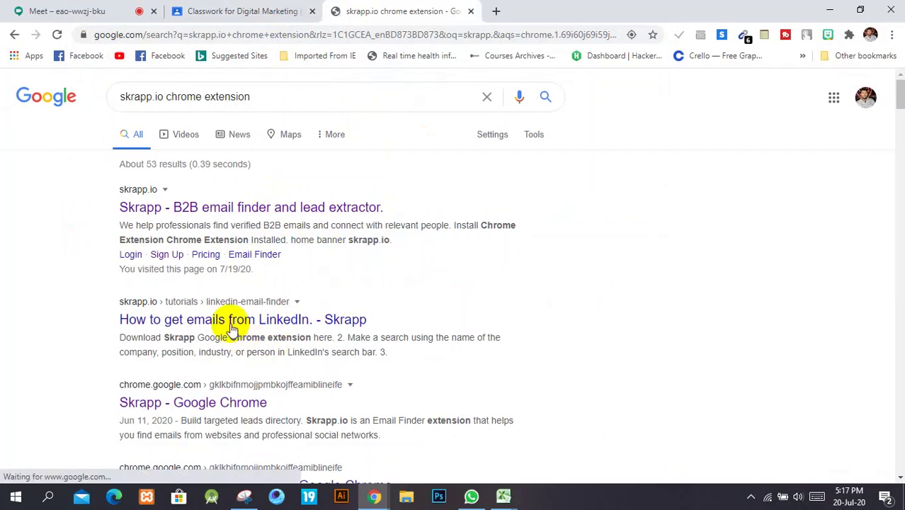
# - Remove the word "chrome" from the Google query and search for "skrapp.io extension"
pyautogui.click(205, 96)
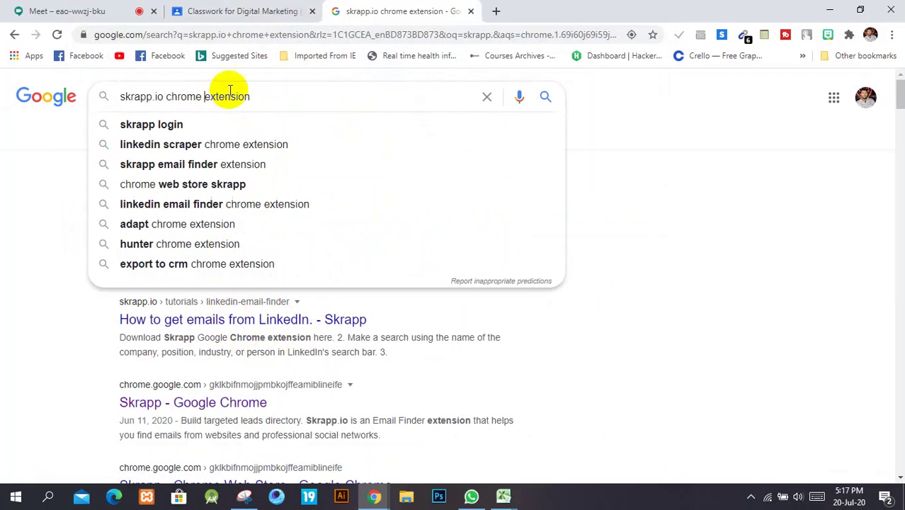
pyautogui.press('BackSpace')
pyautogui.press('BackSpace')
pyautogui.press('BackSpace')
pyautogui.press('BackSpace')
pyautogui.press('BackSpace')
pyautogui.press('BackSpace')
pyautogui.press('BackSpace')
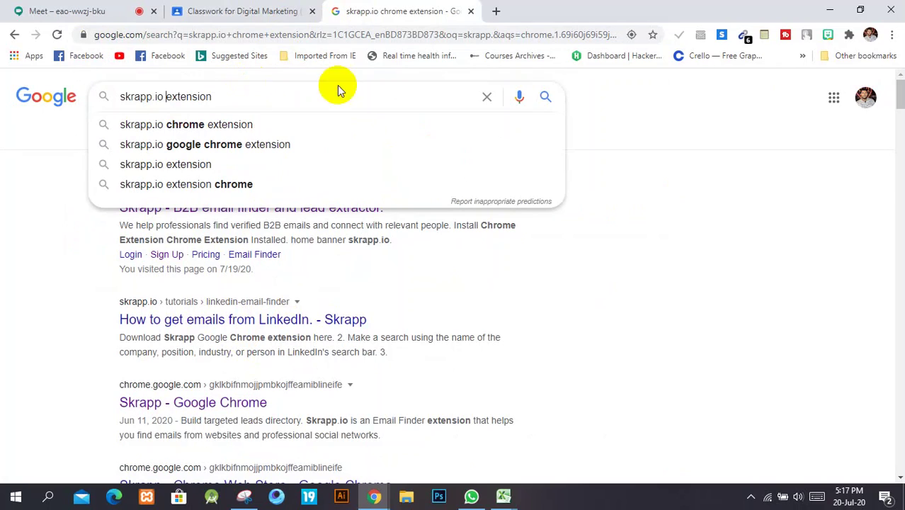
pyautogui.click(547, 96)
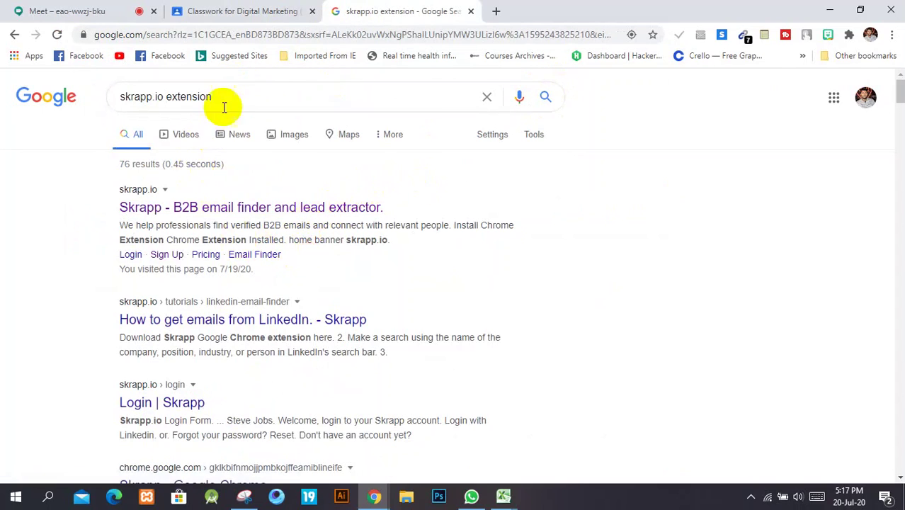
# - Shorten the Google query by removing ".io" and search for "skrapp extension"
pyautogui.click(151, 97)
pyautogui.press('Delete')
pyautogui.press('Delete')
pyautogui.press('Delete')
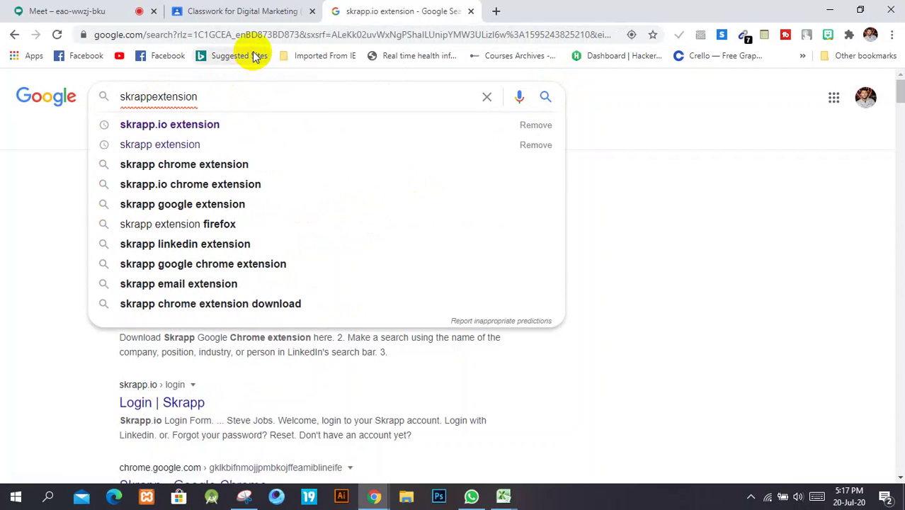
pyautogui.press('Return')
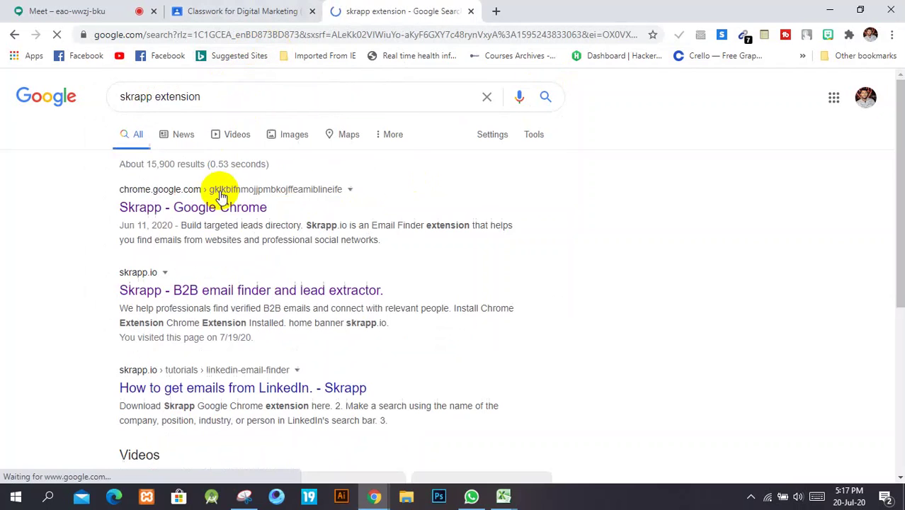
# - Open the "Skrapp - Google Chrome" result to reach the extension's Chrome Web Store page
pyautogui.rightClick(234, 207)
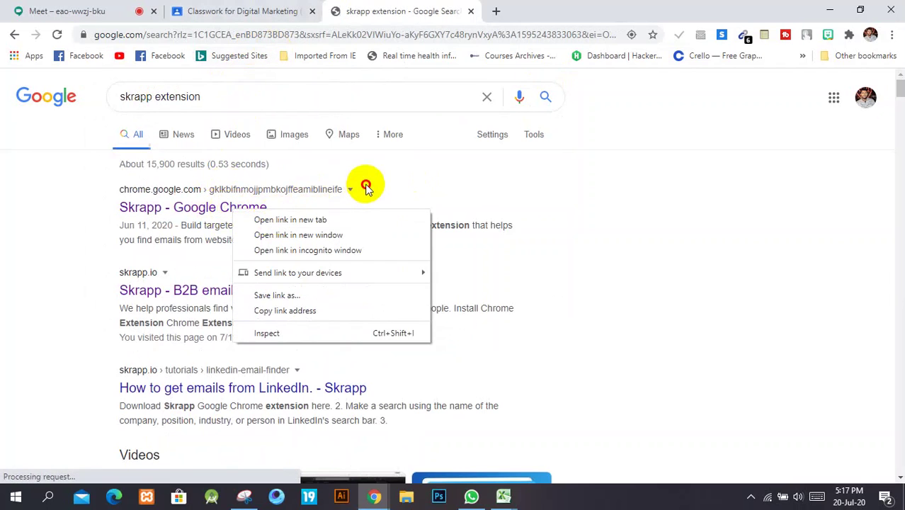
pyautogui.click(244, 207)
pyautogui.click(244, 207)
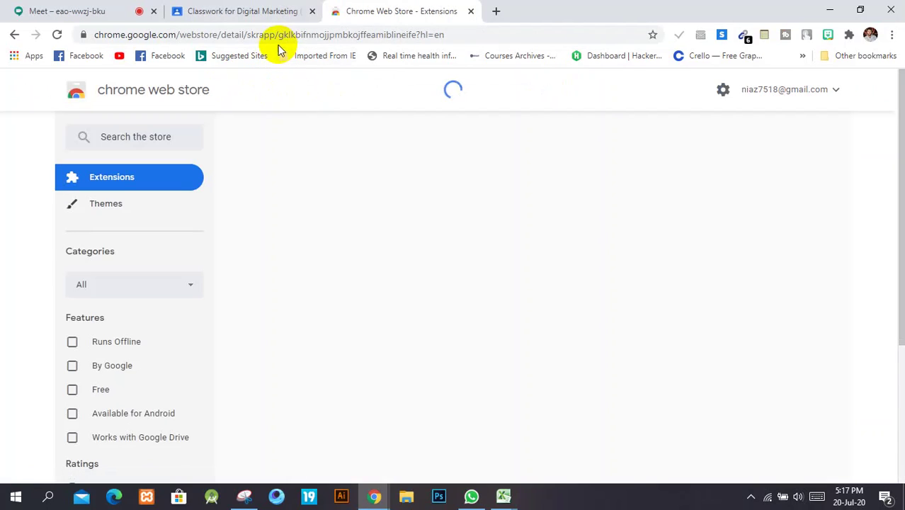
# - Copy the address of the Skrapp Chrome Web Store page and send it in the Meet call's chat
pyautogui.click(253, 35)
pyautogui.hotkey('ctrl', 'c')
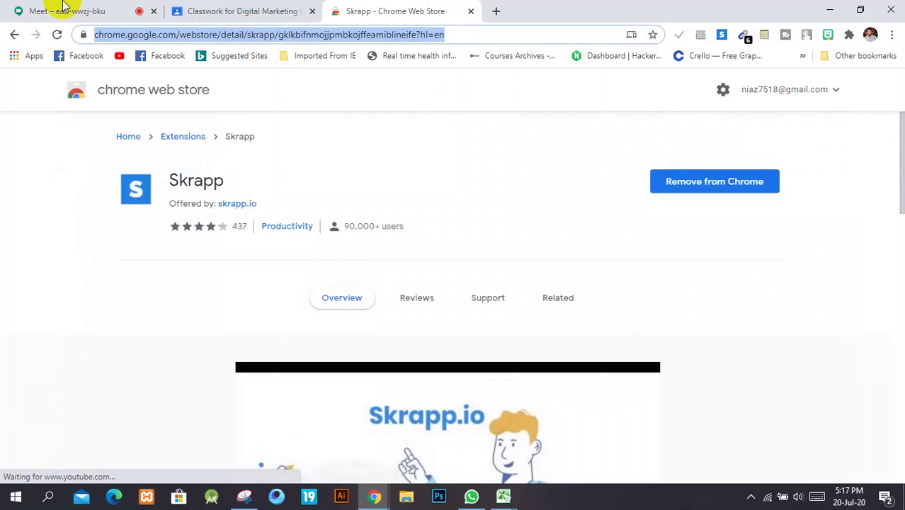
pyautogui.click(7, 9)
pyautogui.click(758, 459)
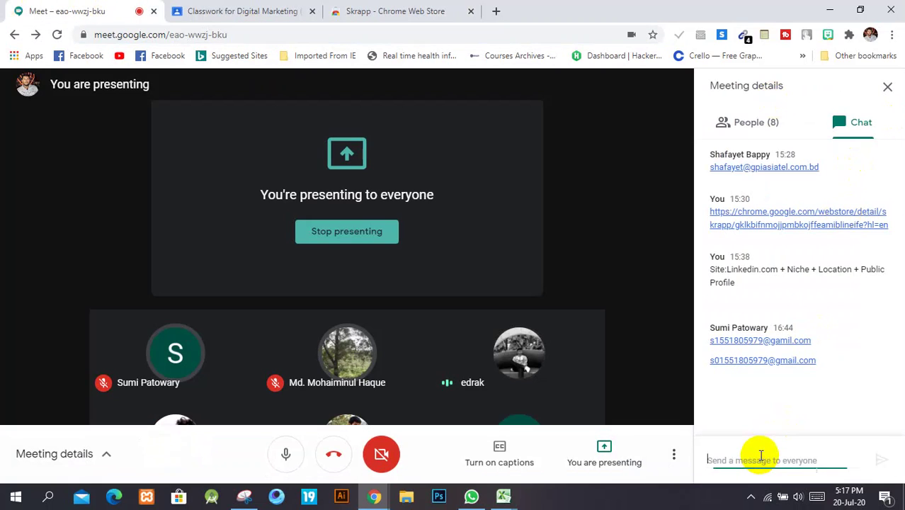
pyautogui.hotkey('ctrl', 'v')
pyautogui.click(882, 460)
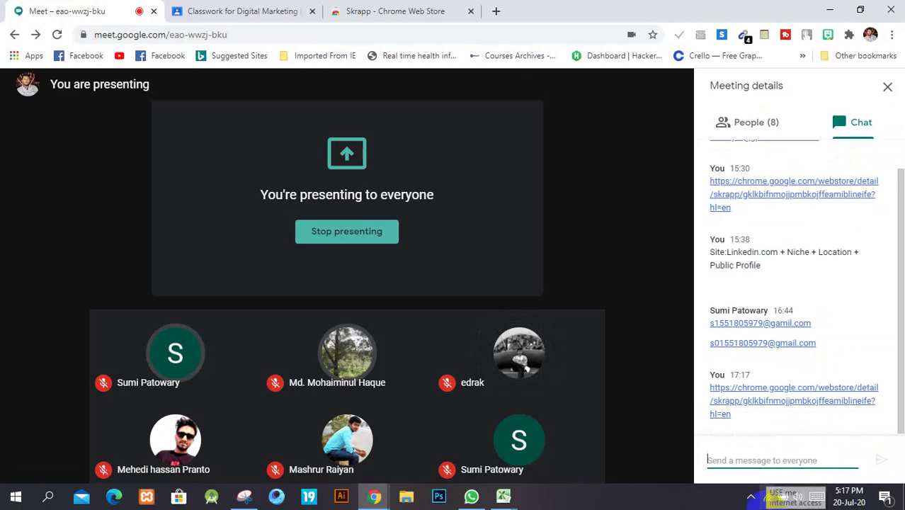
# - Enter skrapp.io as the address in a new tab and look at the Meet call's presenting options
pyautogui.click(498, 9)
pyautogui.write('skrapp.io')
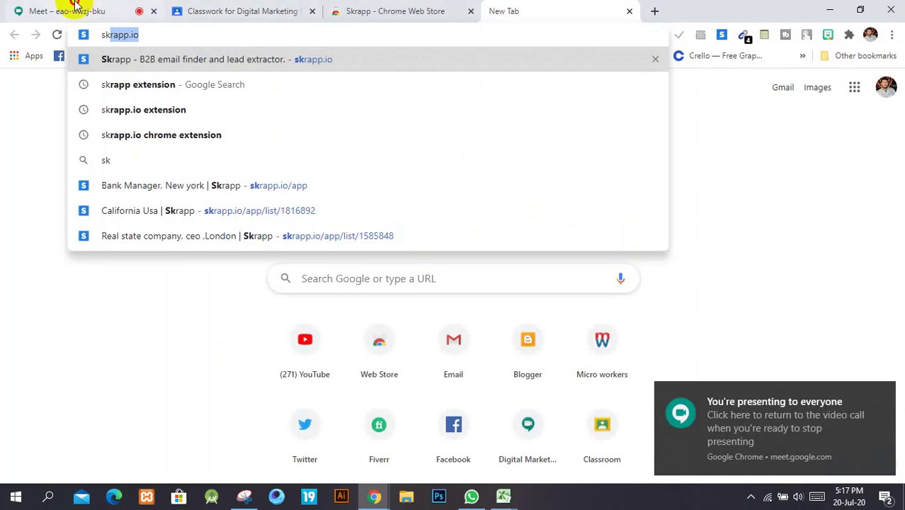
pyautogui.click(117, 10)
pyautogui.click(602, 453)
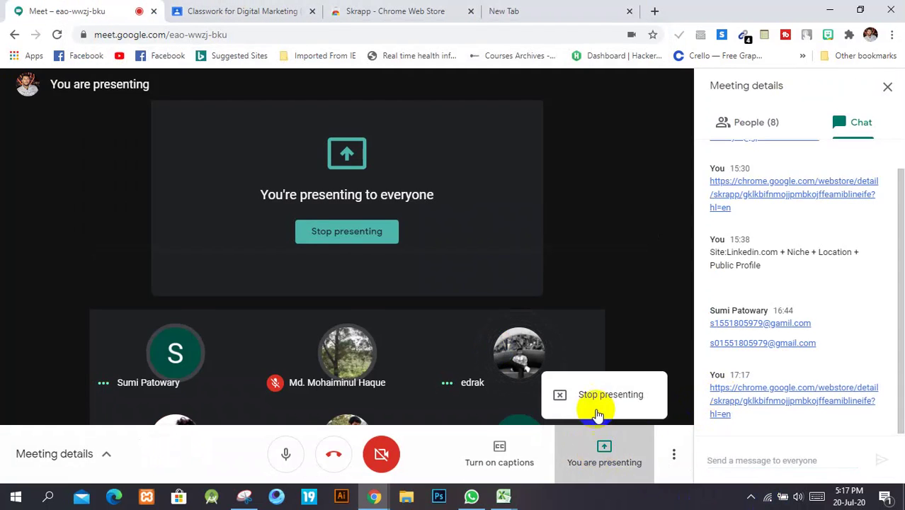
pyautogui.click(673, 366)
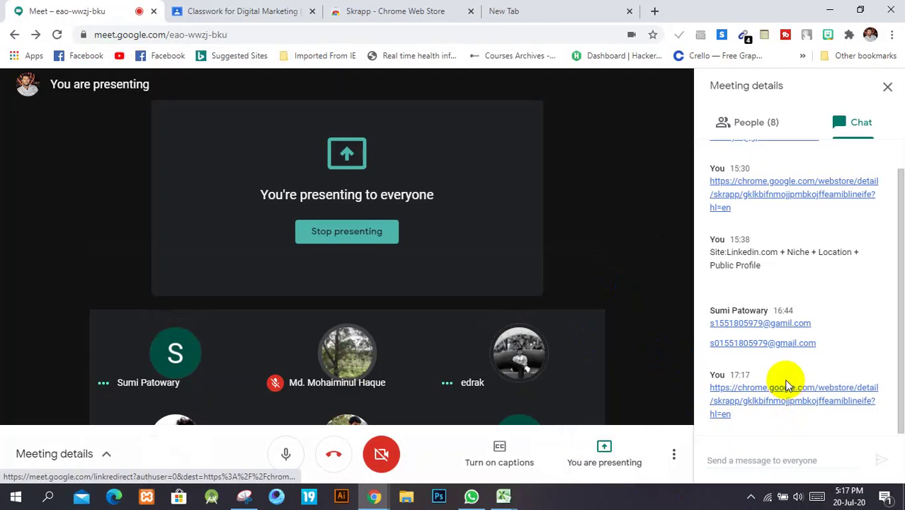
# - Show the list of installed Chrome extensions from the Skrapp Web Store page, ending on the blank tab
pyautogui.click(386, 10)
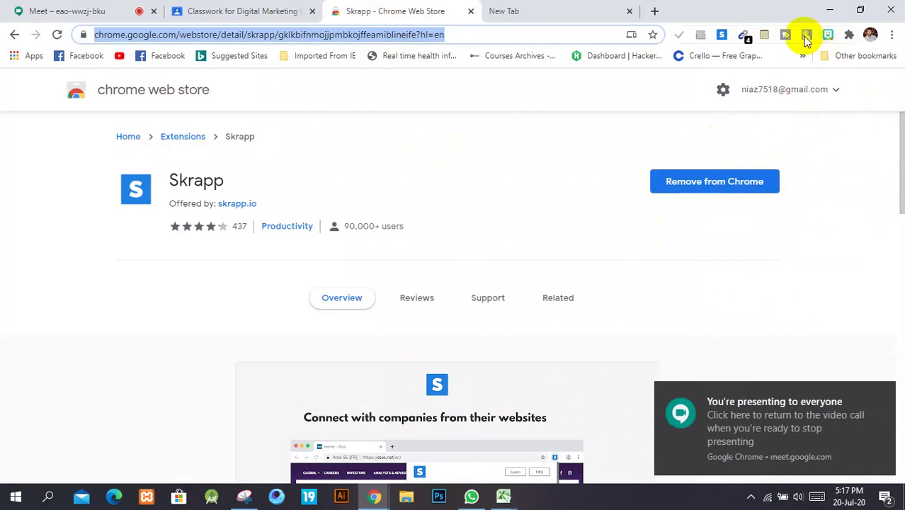
pyautogui.click(849, 36)
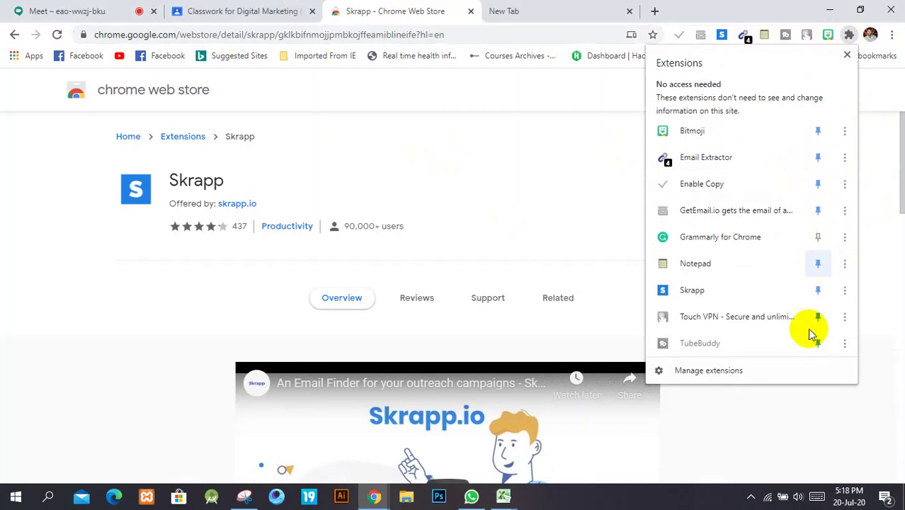
pyautogui.click(591, 216)
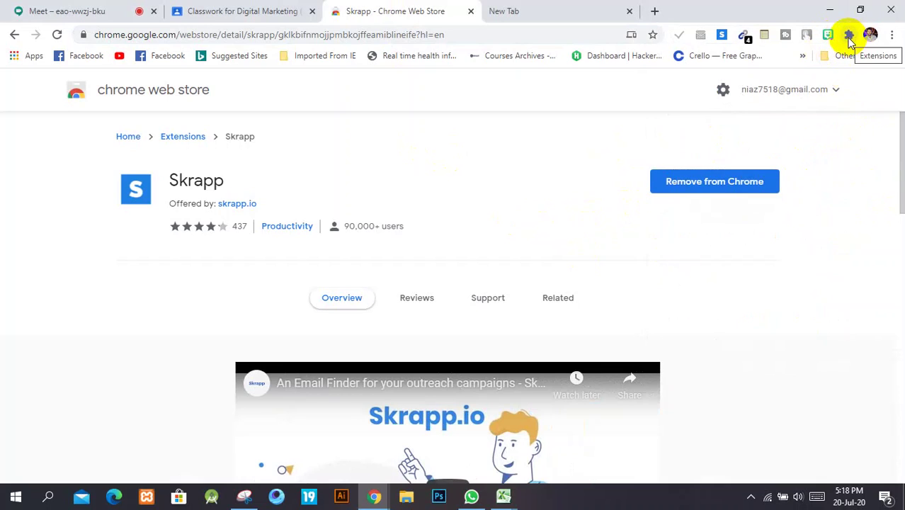
pyautogui.click(541, 8)
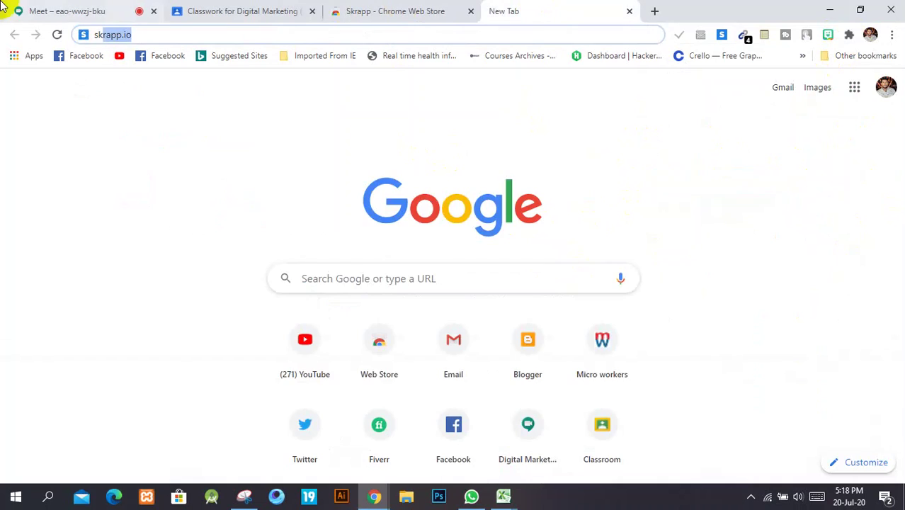
# - Return to the Meet call and stop presenting to the participants
pyautogui.click(35, 10)
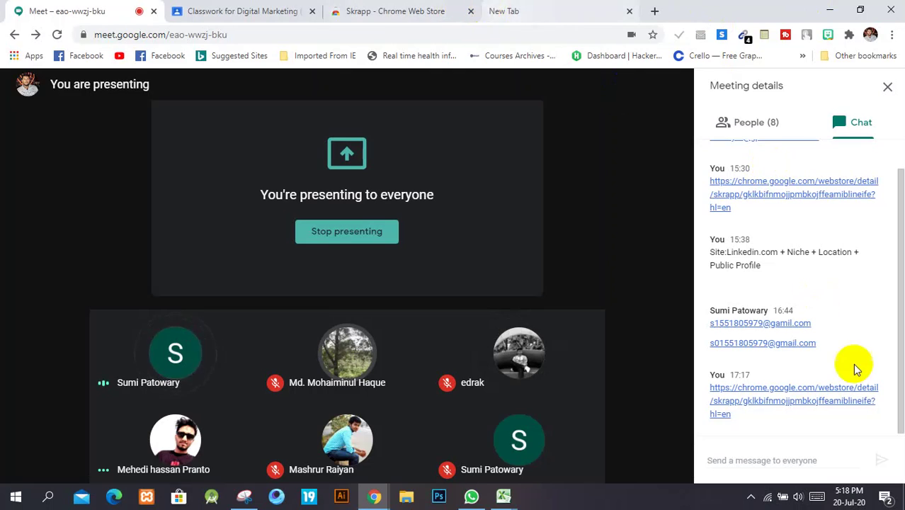
pyautogui.click(586, 5)
pyautogui.click(130, 7)
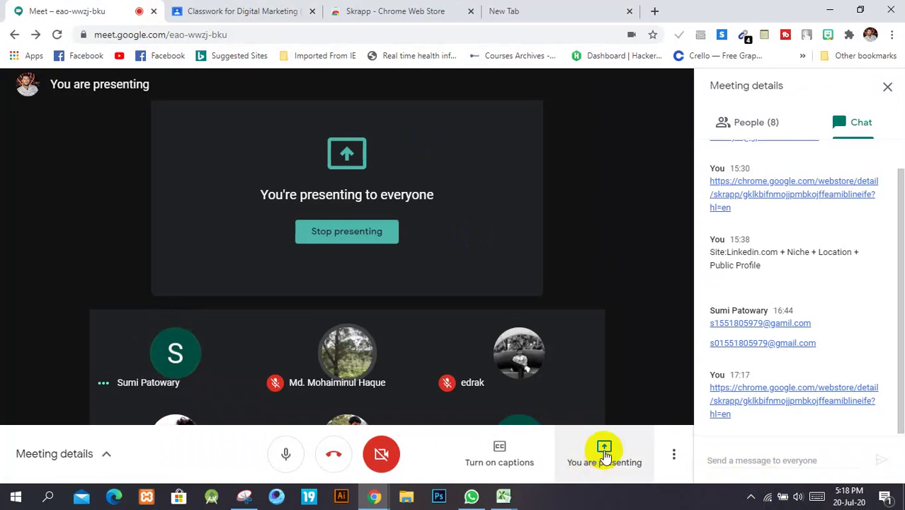
pyautogui.click(606, 457)
pyautogui.click(674, 380)
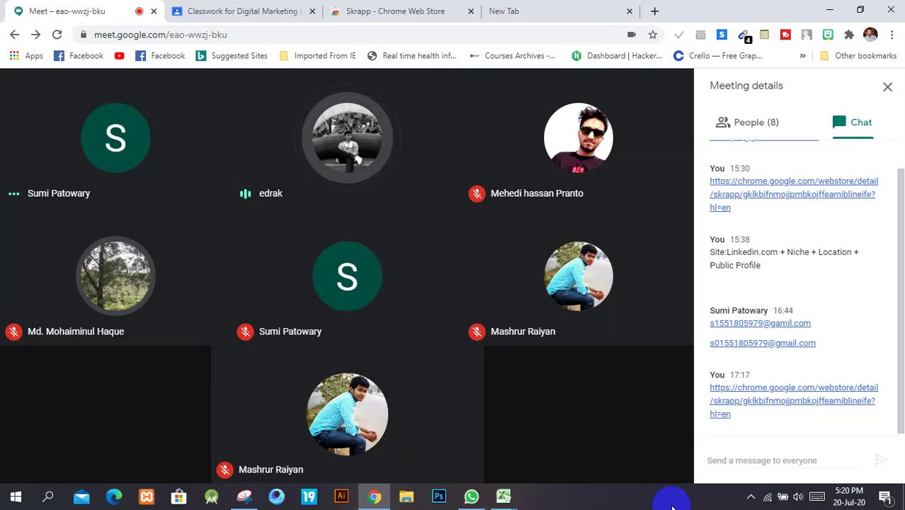
# - Close the Meeting details chat panel in the Meet call and check the call's controls
pyautogui.click(888, 87)
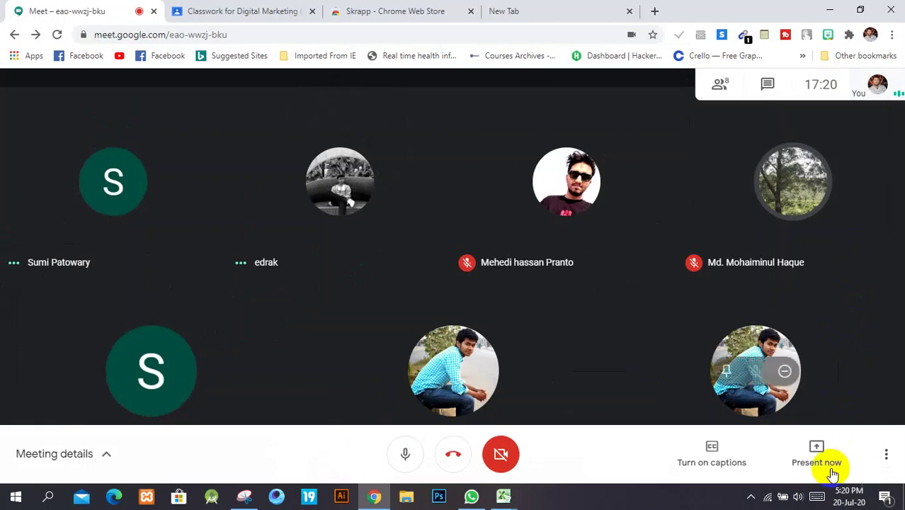
pyautogui.click(888, 452)
pyautogui.click(886, 446)
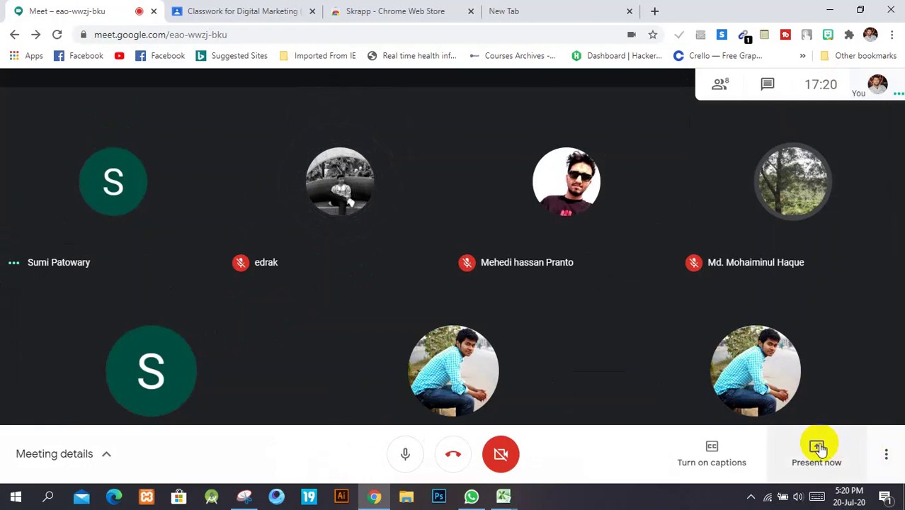
pyautogui.click(499, 454)
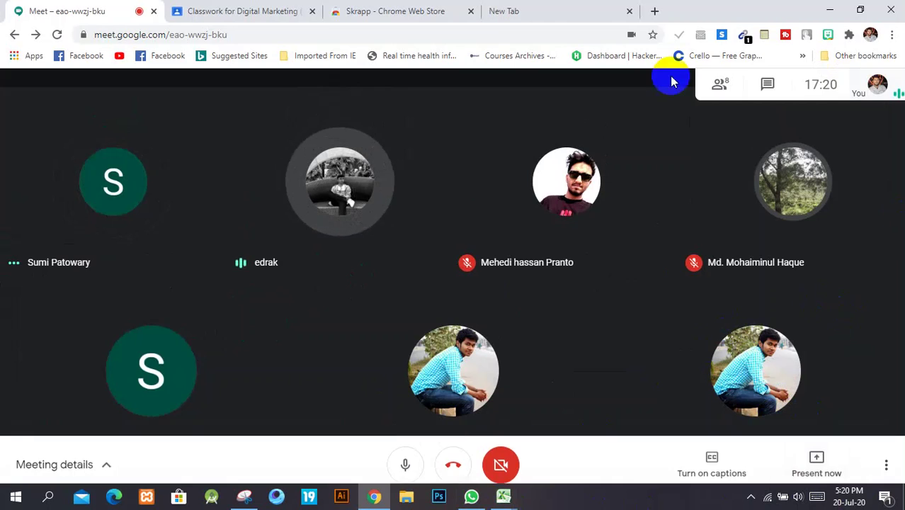
# - Present a window to the Meet call, sharing the Chrome window that holds the meeting
pyautogui.click(814, 453)
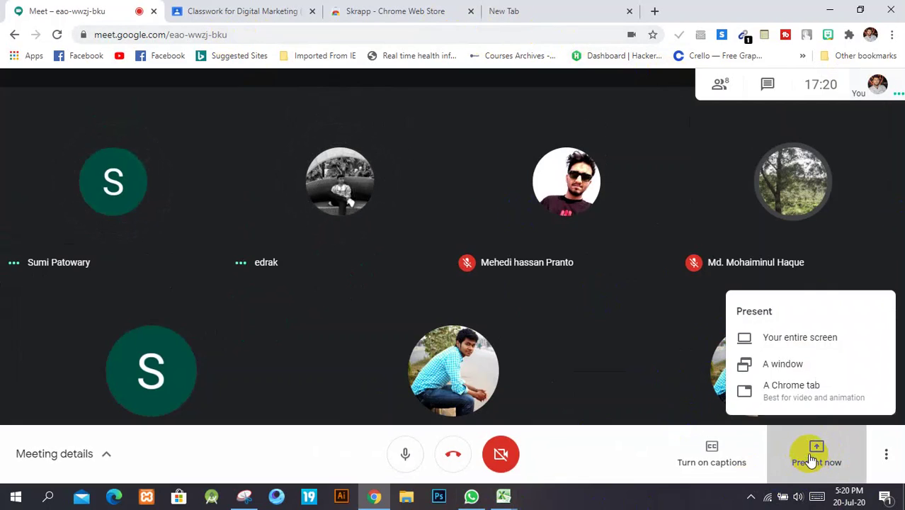
pyautogui.click(797, 364)
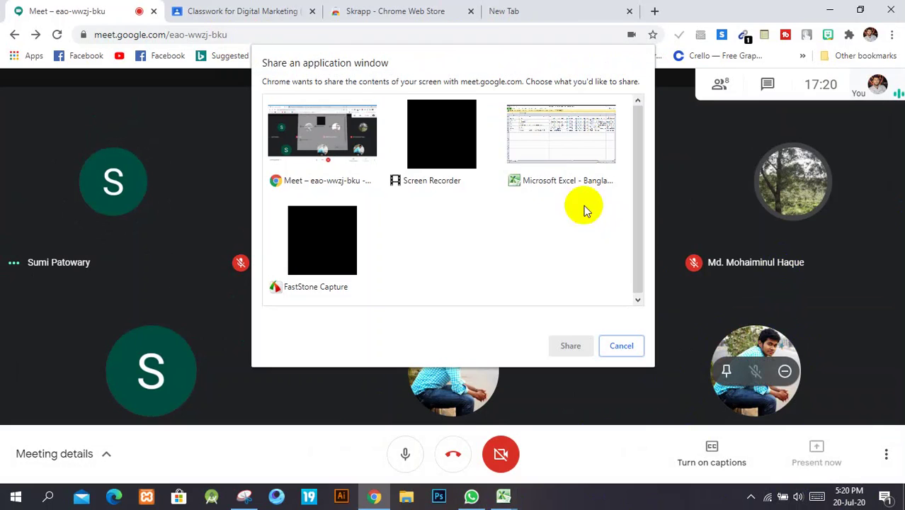
pyautogui.click(322, 159)
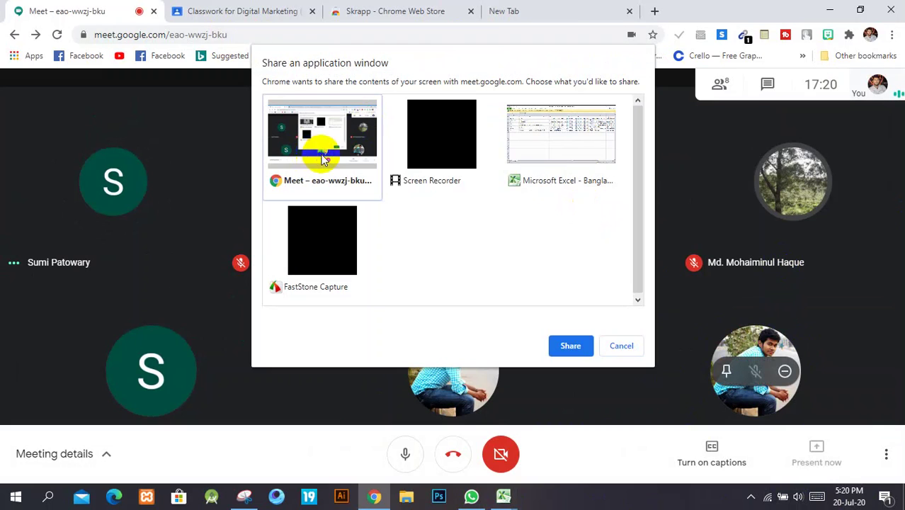
pyautogui.click(573, 347)
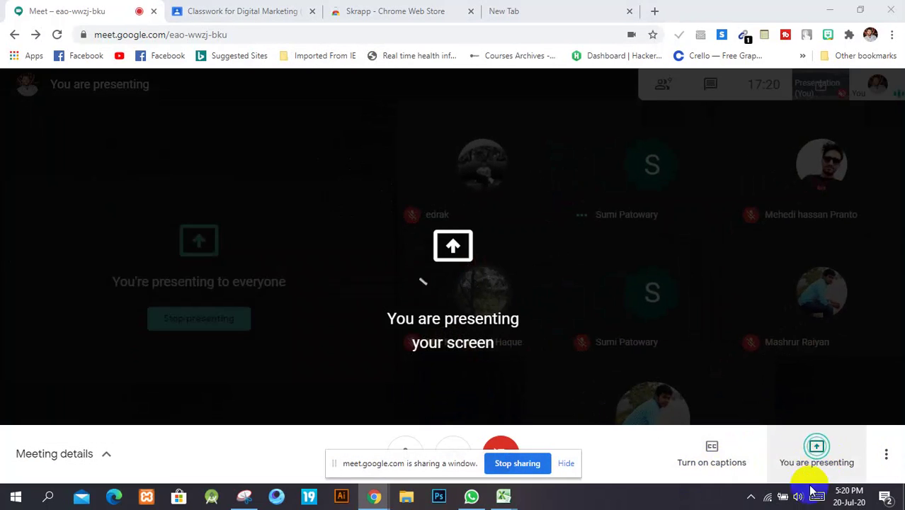
# - Glance at the system notifications and stop presenting the Chrome window in the Meet call
pyautogui.click(883, 495)
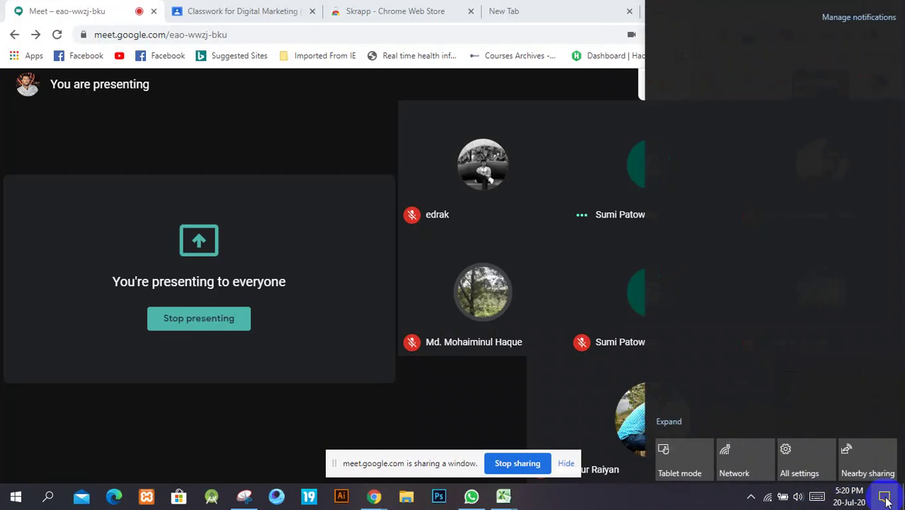
pyautogui.click(808, 434)
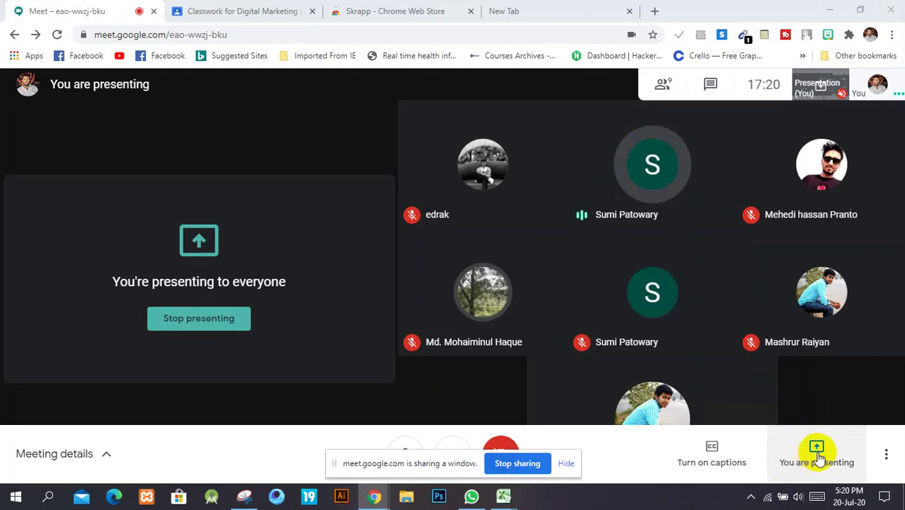
pyautogui.click(818, 453)
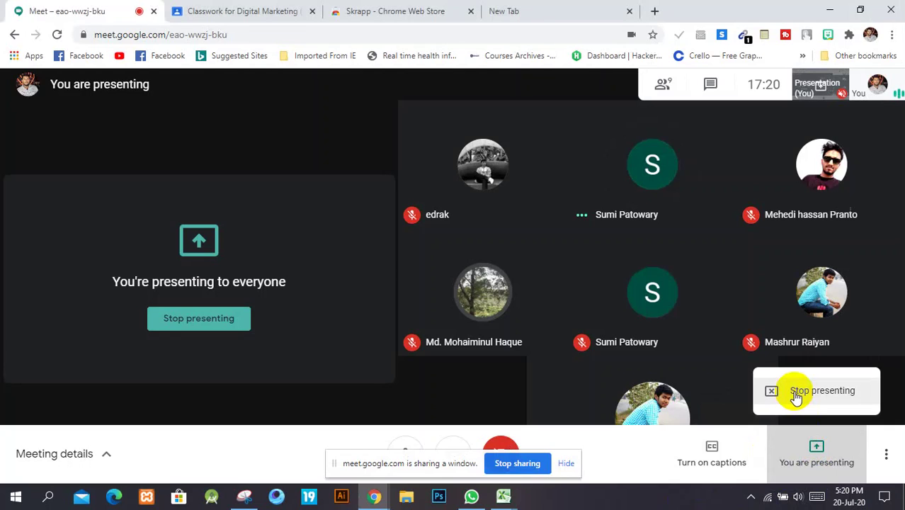
pyautogui.click(796, 396)
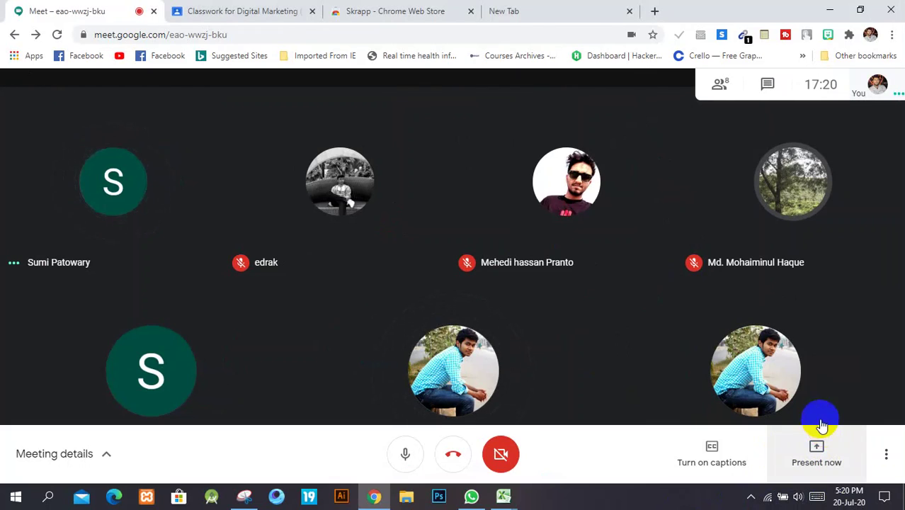
# - Reopen the meeting chat, copy the last posted Skrapp Web Store link and send it again to everyone
pyautogui.click(768, 85)
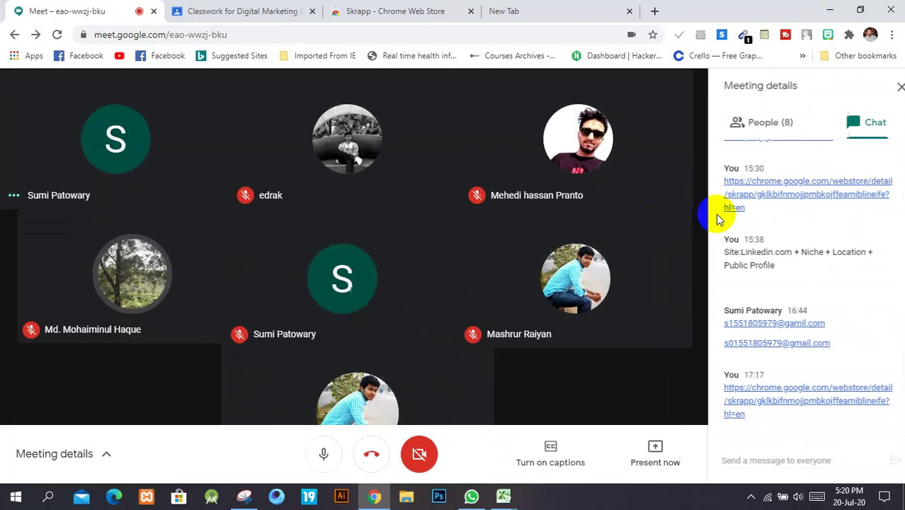
pyautogui.moveTo(706, 389); pyautogui.dragTo(777, 412)
pyautogui.hotkey('ctrl', 'c')
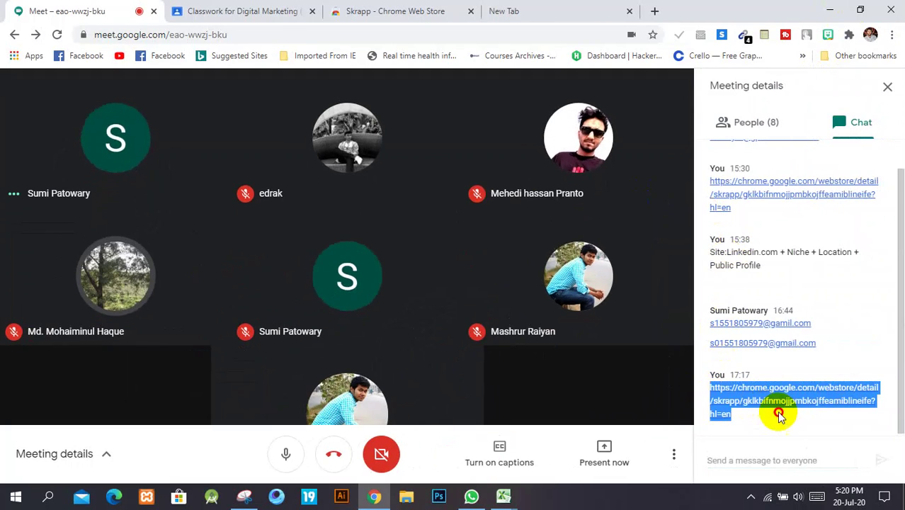
pyautogui.click(778, 461)
pyautogui.rightClick(778, 461)
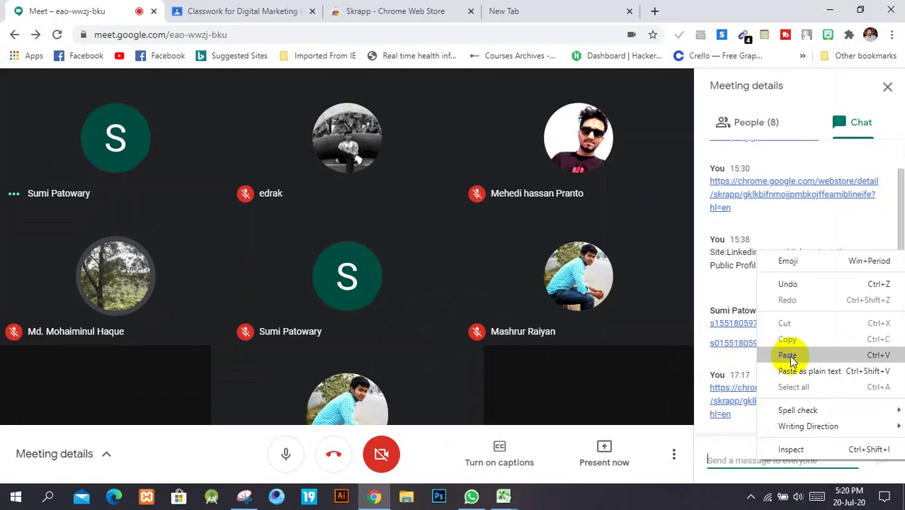
pyautogui.click(788, 350)
pyautogui.click(876, 462)
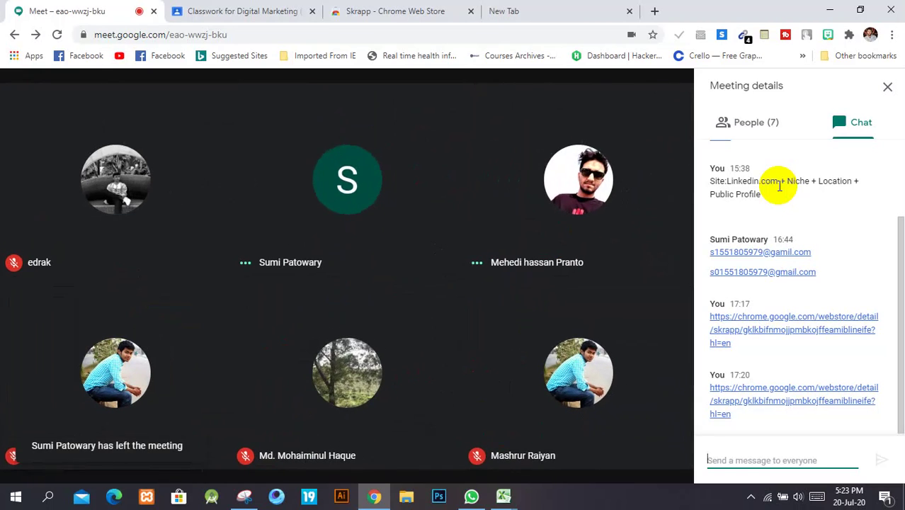
# - Present the Chrome window that holds the meeting to the Meet call and close the meeting chat panel
pyautogui.moveTo(631, 418)
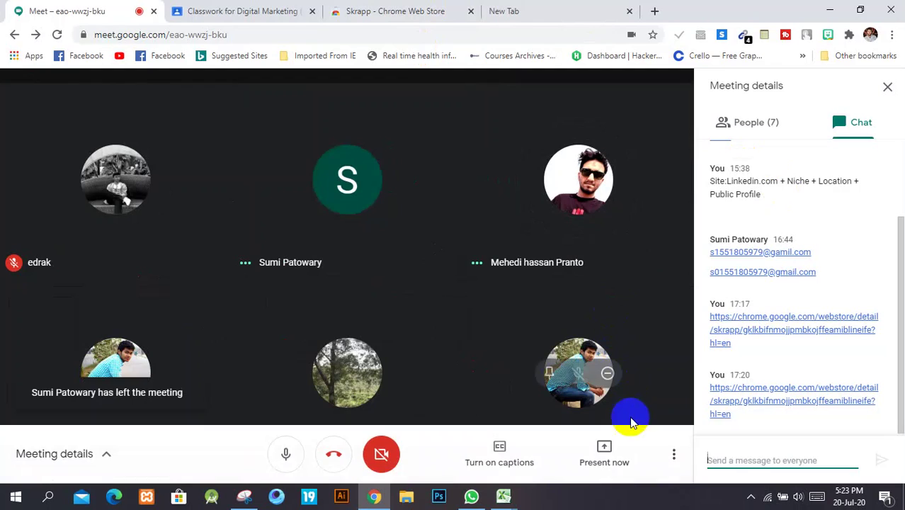
pyautogui.click(604, 453)
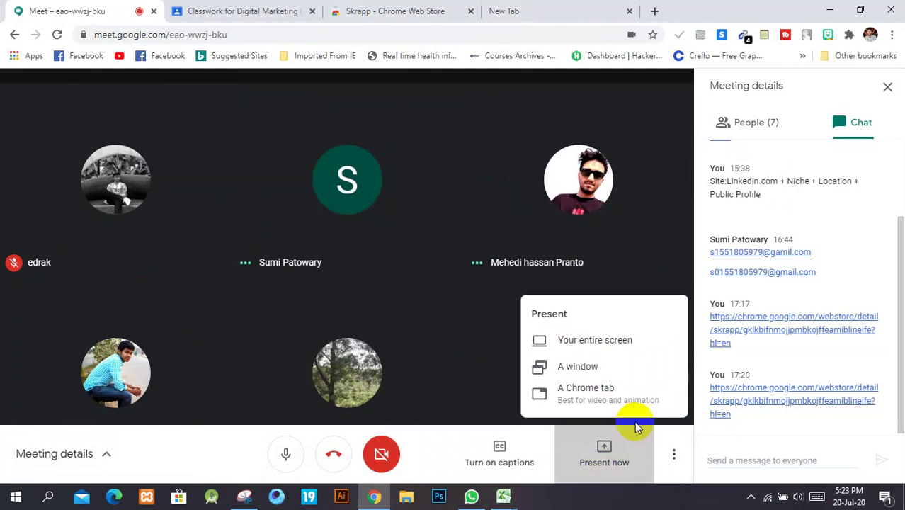
pyautogui.click(607, 367)
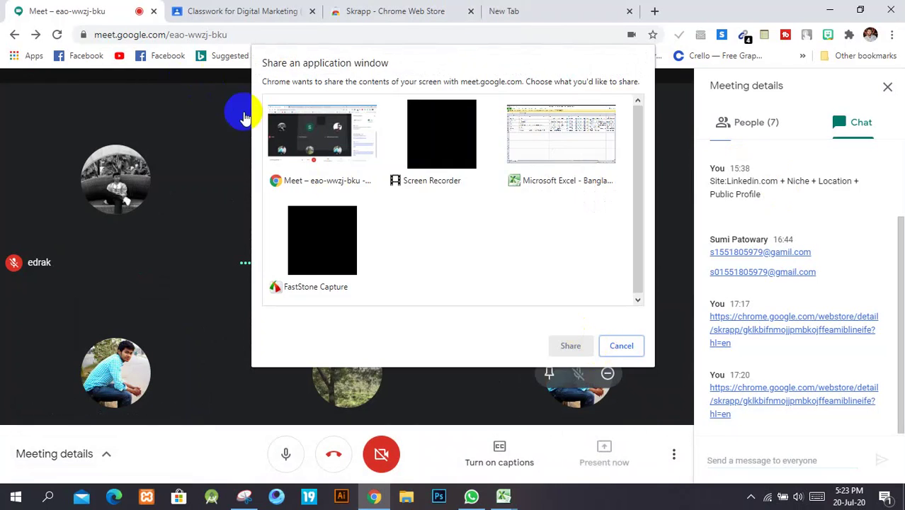
pyautogui.click(297, 131)
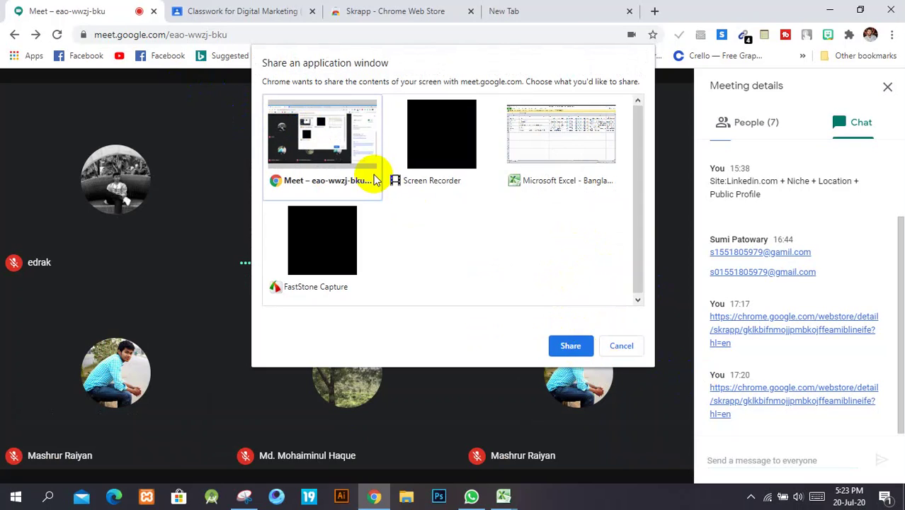
pyautogui.click(567, 345)
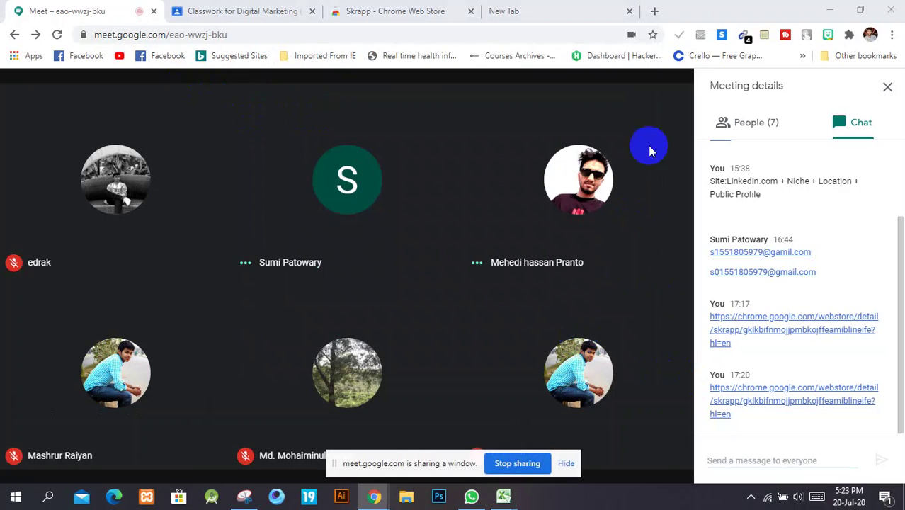
pyautogui.click(887, 87)
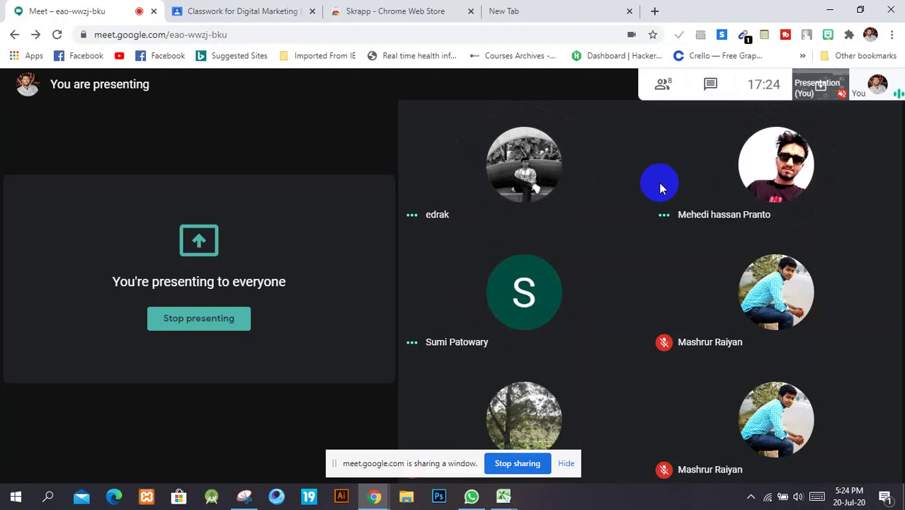
# - Load the skrapp.io website in the empty new browser tab
pyautogui.click(578, 10)
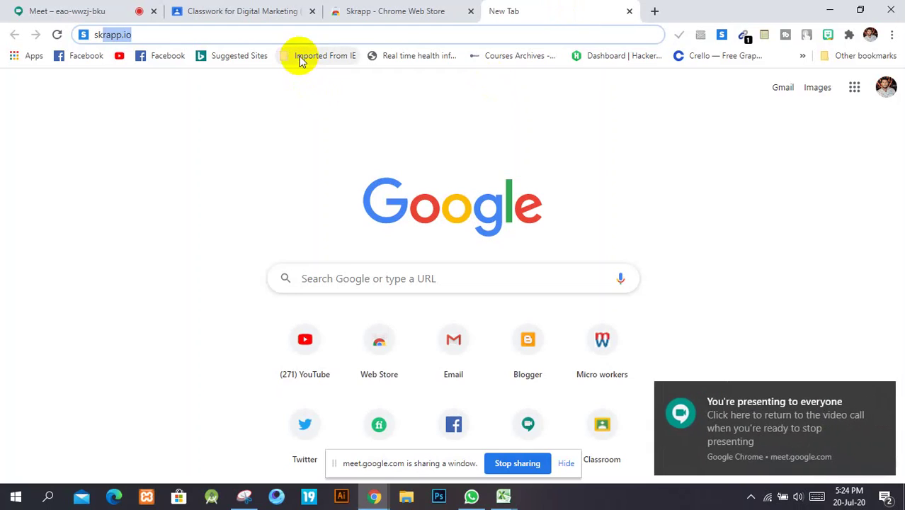
pyautogui.write('skr')
pyautogui.press('Right')
pyautogui.press('Return')
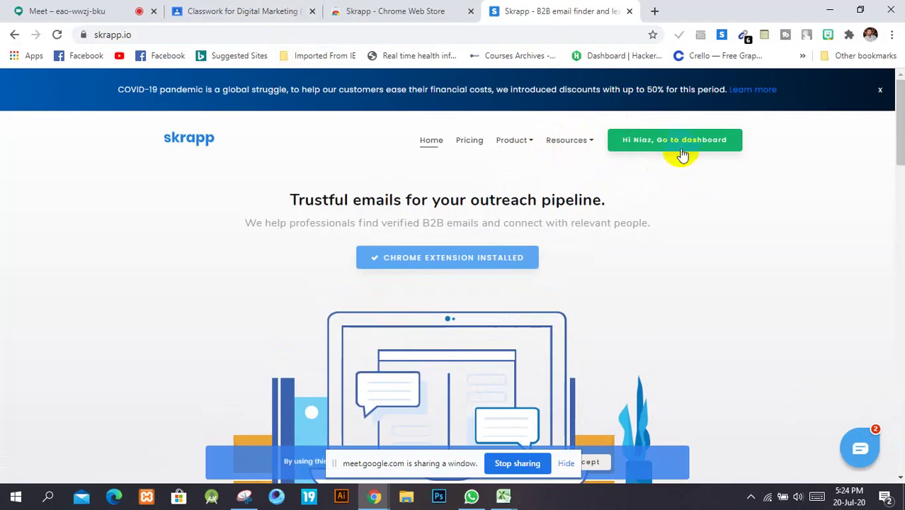
# - Look through the open Skrapp and Classroom Classwork pages, ending on the Meet call to check its participants
pyautogui.click(425, 8)
pyautogui.click(615, 9)
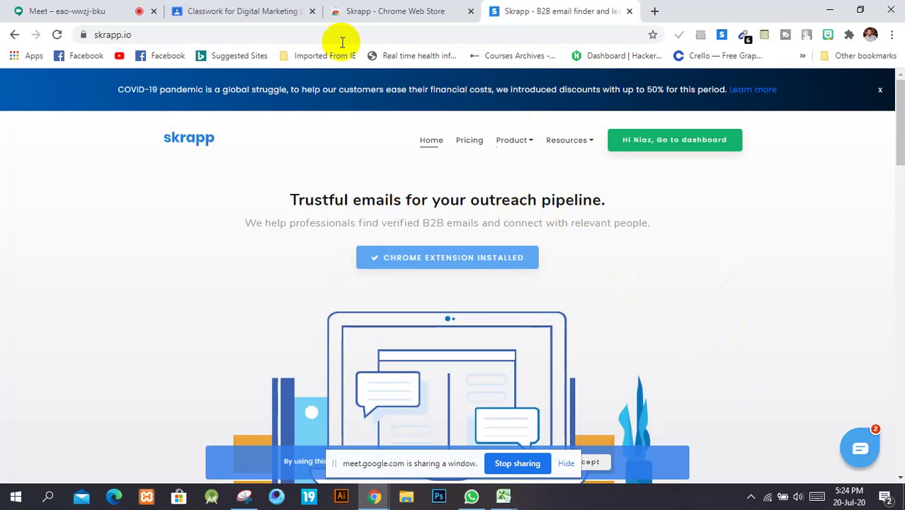
pyautogui.click(357, 8)
pyautogui.click(238, 11)
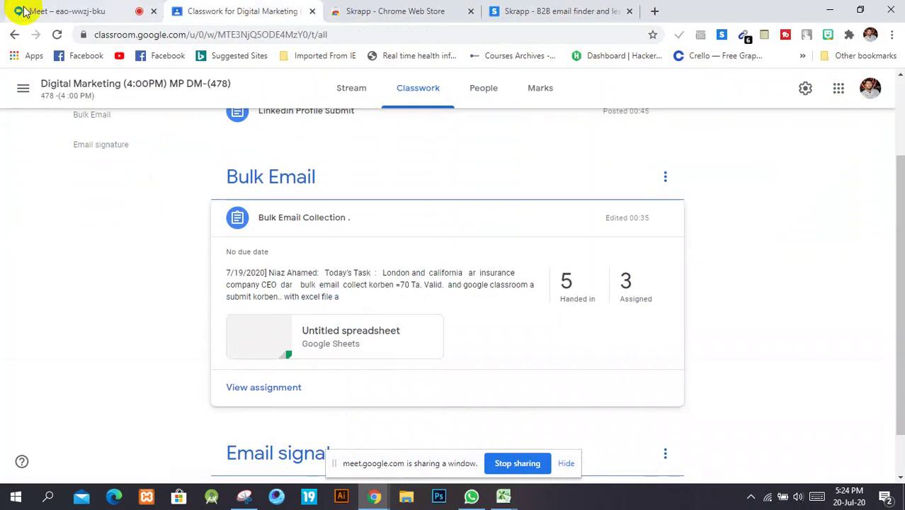
pyautogui.click(16, 12)
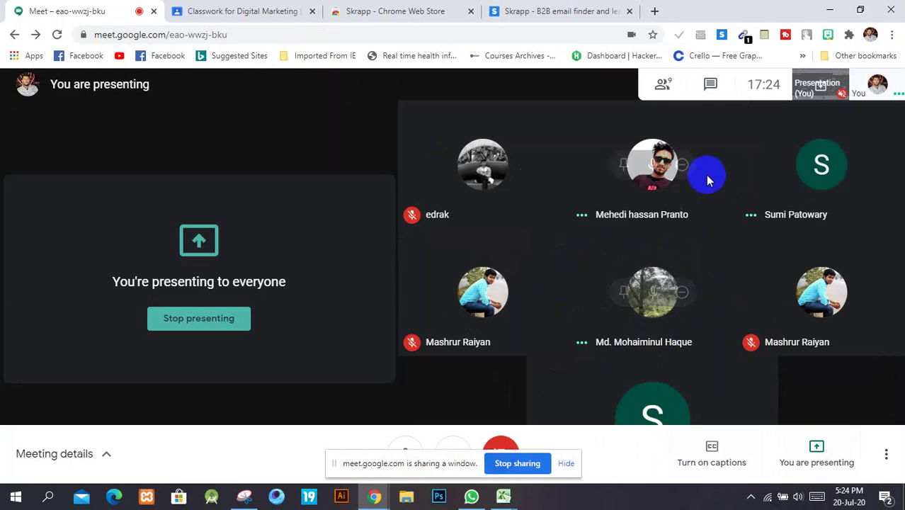
# - Return to the Skrapp homepage and open the account's dashboard with its lead lists
pyautogui.click(567, 10)
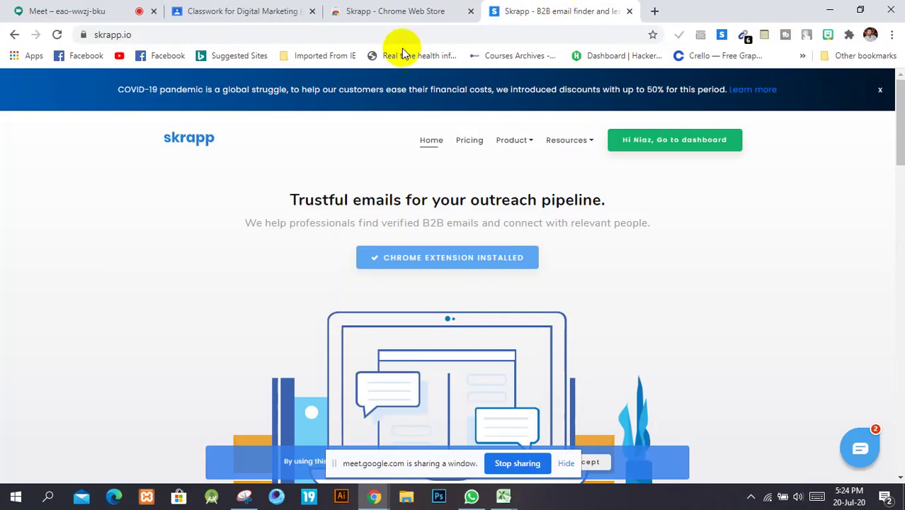
pyautogui.scroll(-1, 457, 142)
pyautogui.scroll(1, 513, 185)
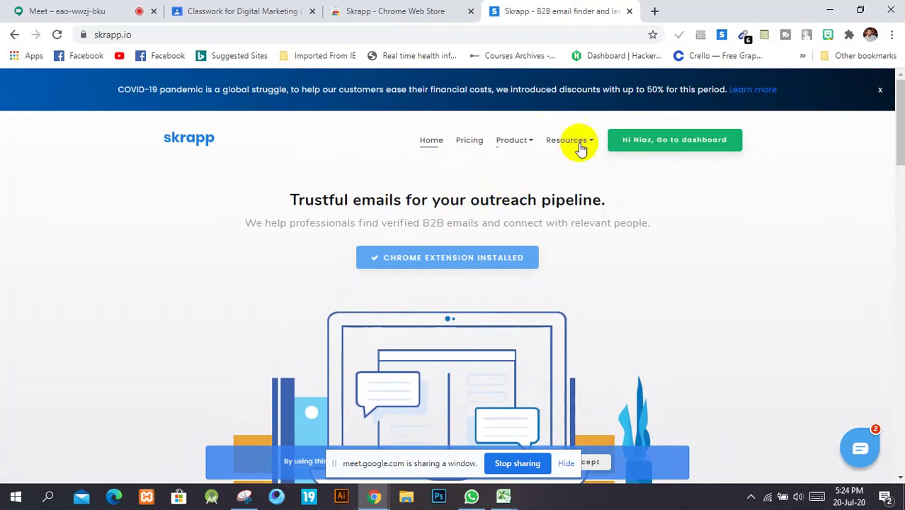
pyautogui.click(679, 145)
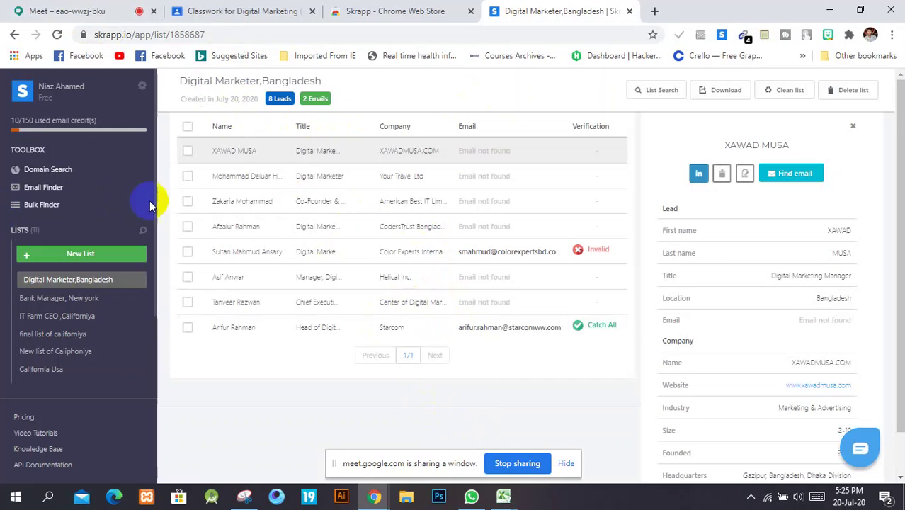
# - Open the form for a new lead list in Skrapp, and return to the Google Meet call
pyautogui.click(50, 255)
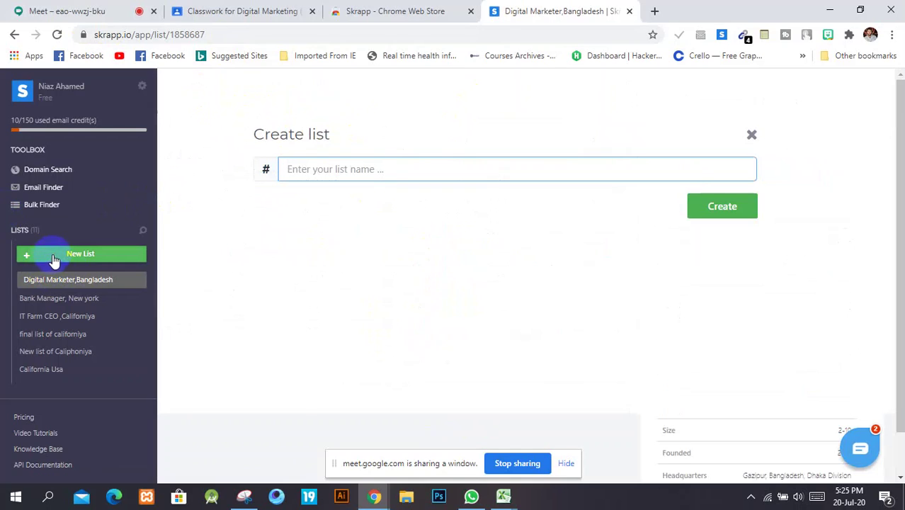
pyautogui.click(427, 9)
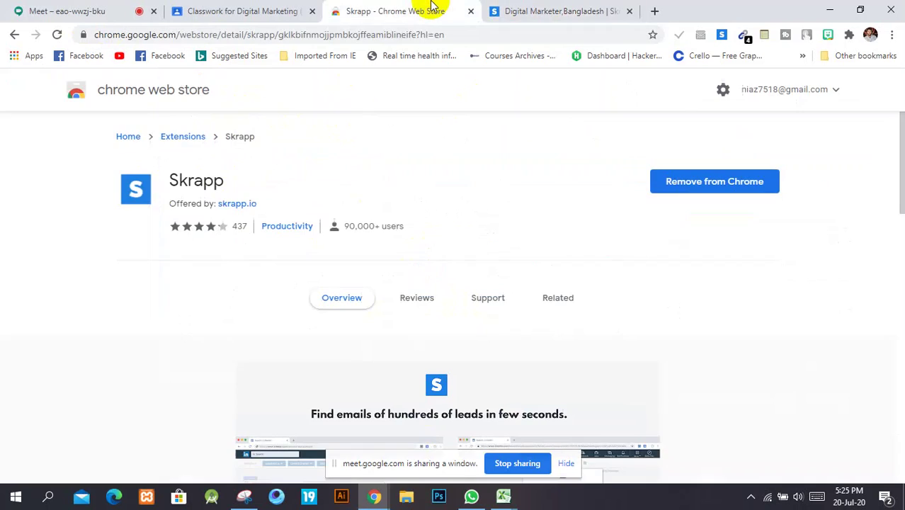
pyautogui.click(515, 9)
pyautogui.click(423, 9)
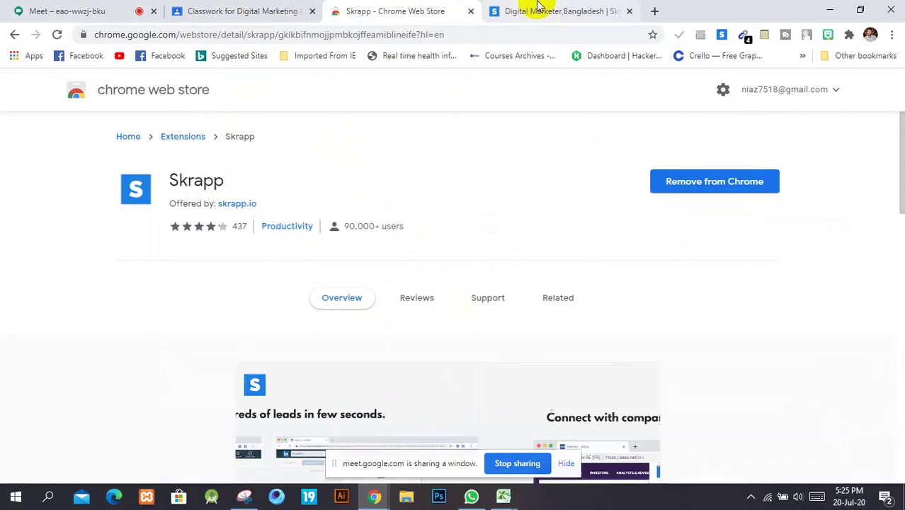
pyautogui.click(211, 7)
pyautogui.click(136, 8)
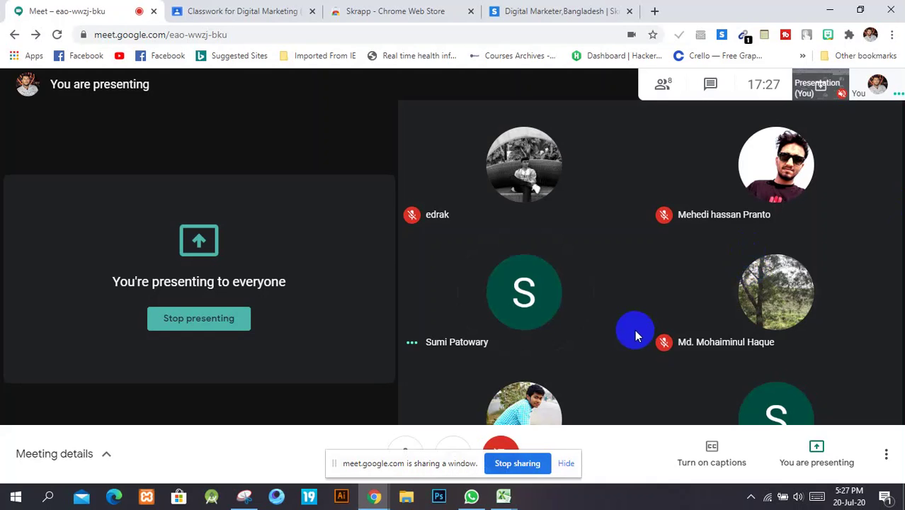
# - Hide the screen-sharing notice, return to the Skrapp new-list form and clear the presenting notification covering it
pyautogui.click(566, 464)
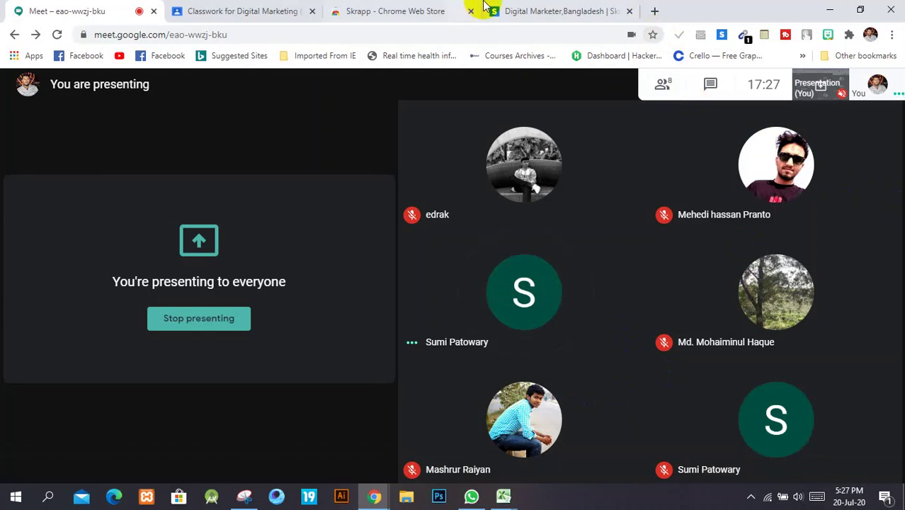
pyautogui.click(519, 10)
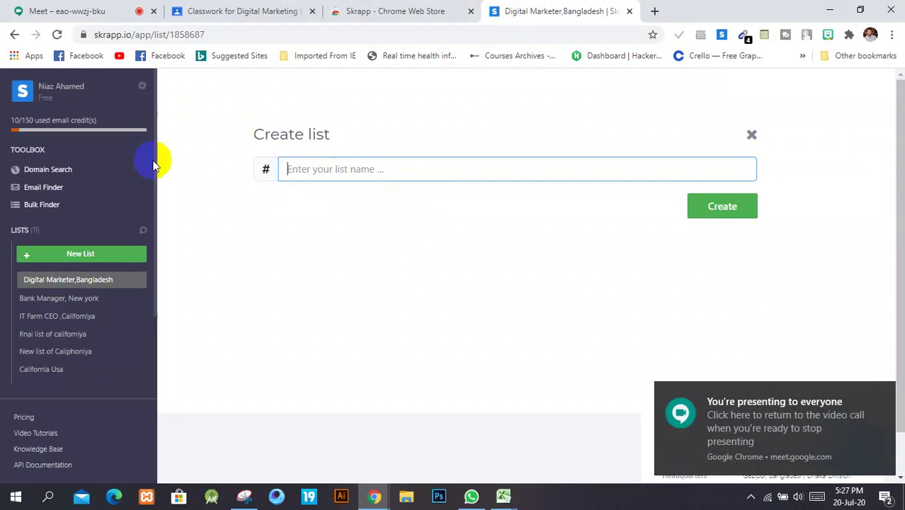
pyautogui.click(83, 121)
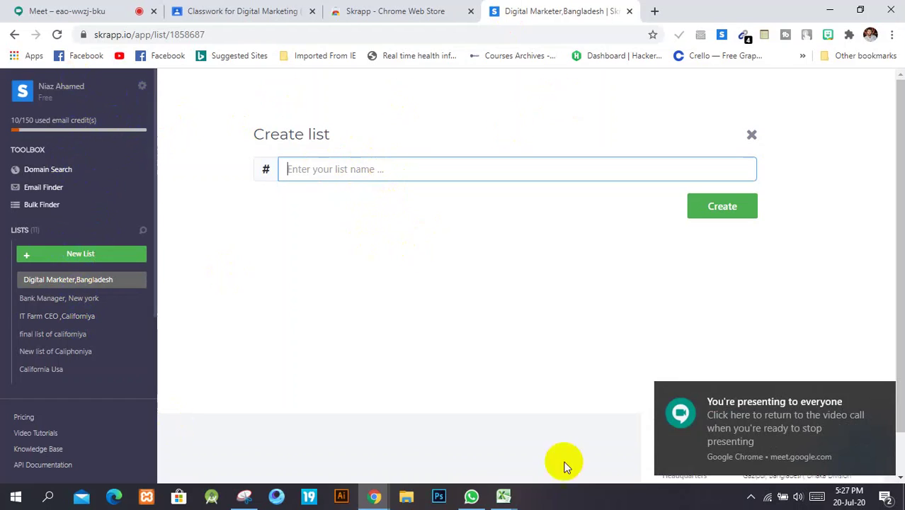
pyautogui.click(755, 424)
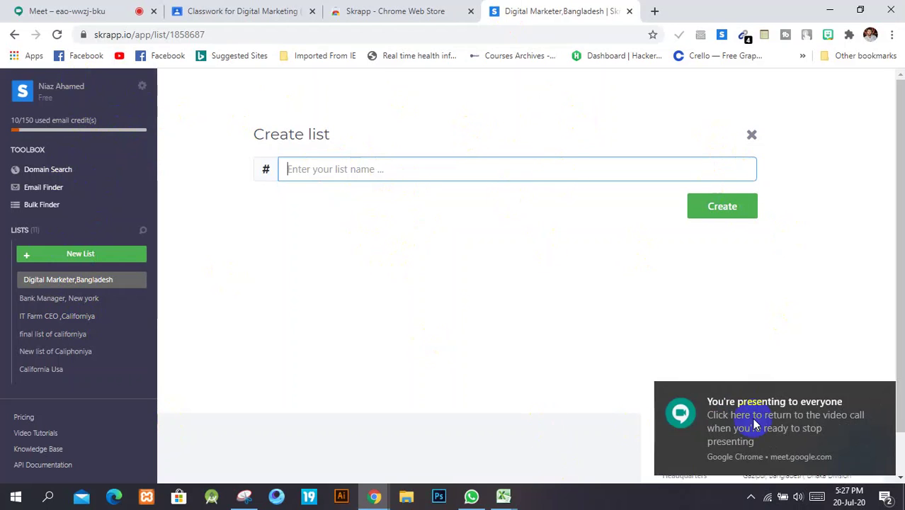
pyautogui.click(885, 500)
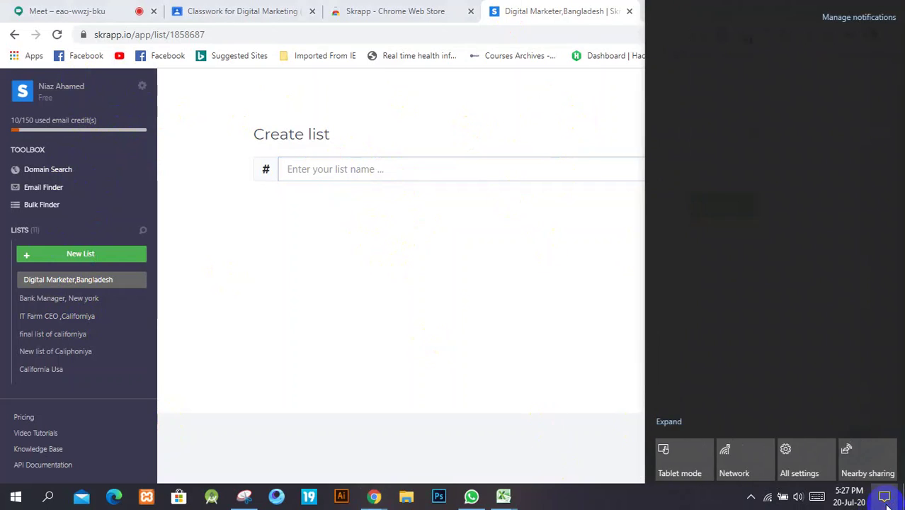
pyautogui.click(887, 504)
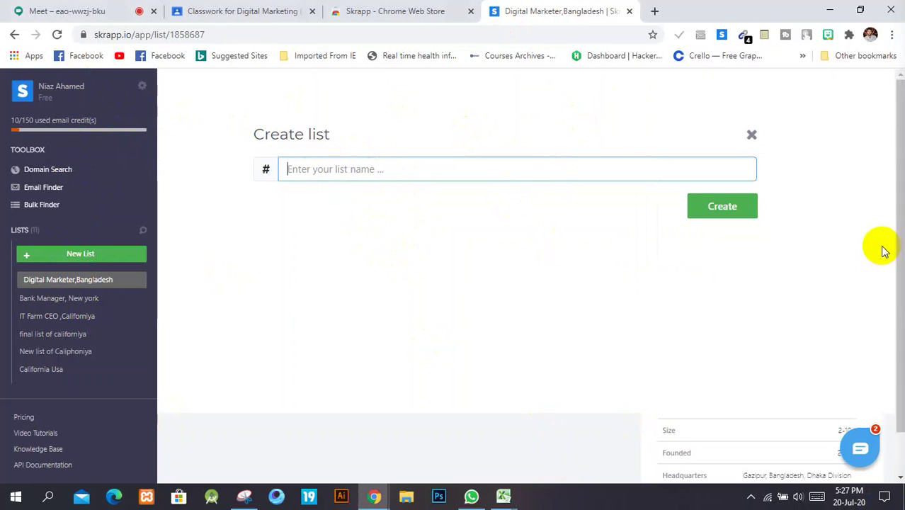
pyautogui.click(133, 6)
pyautogui.click(515, 9)
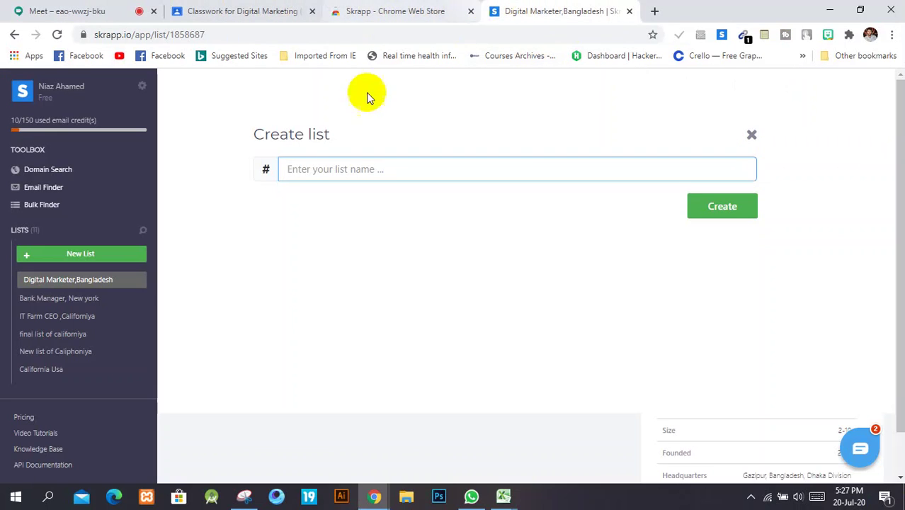
pyautogui.click(697, 213)
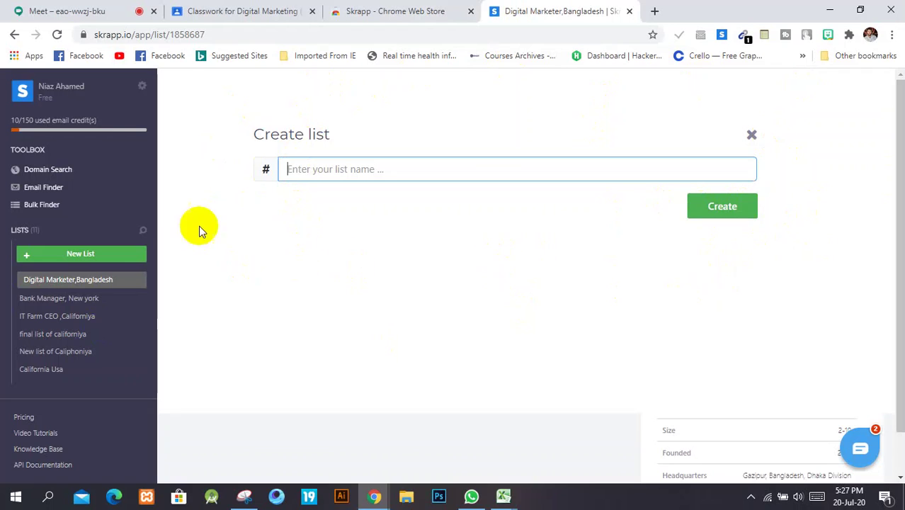
pyautogui.click(89, 262)
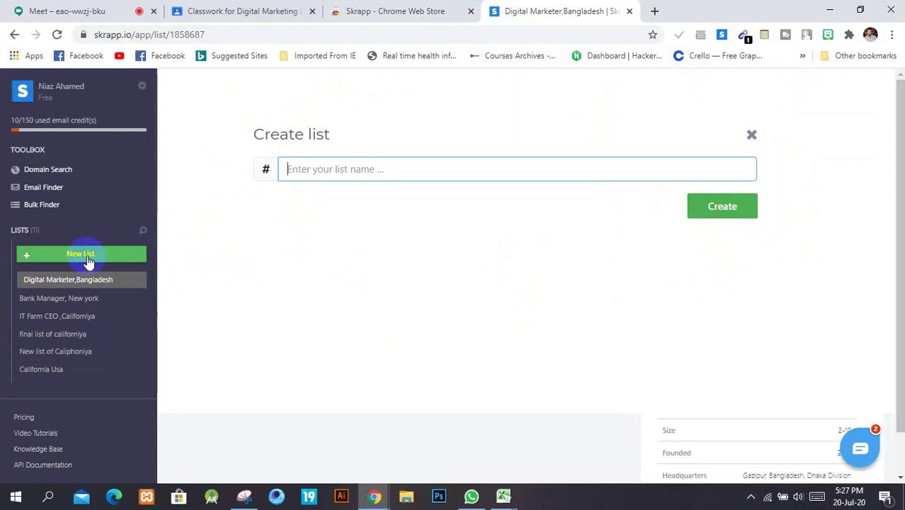
pyautogui.click(67, 11)
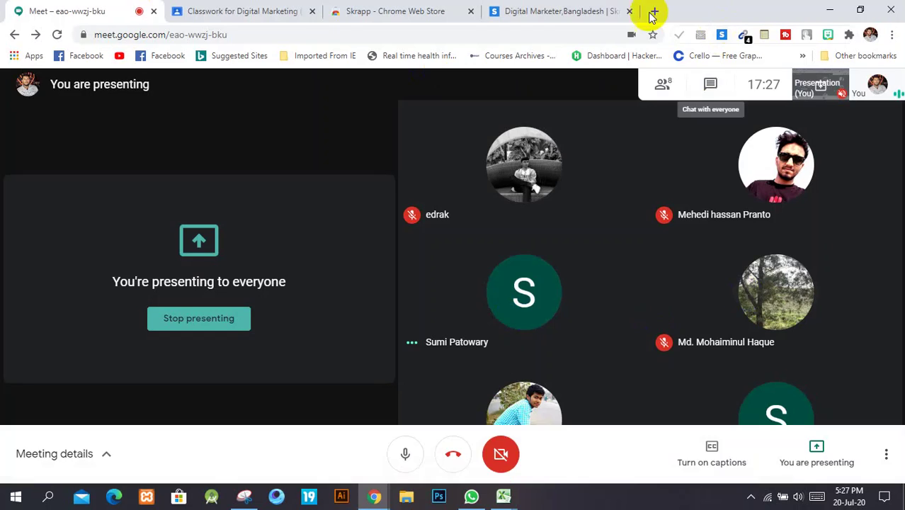
pyautogui.click(564, 9)
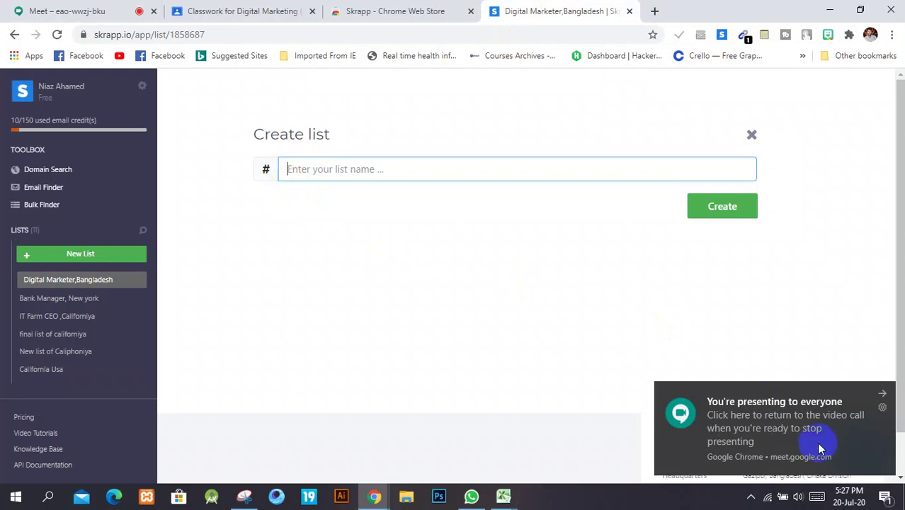
pyautogui.click(884, 496)
pyautogui.click(883, 496)
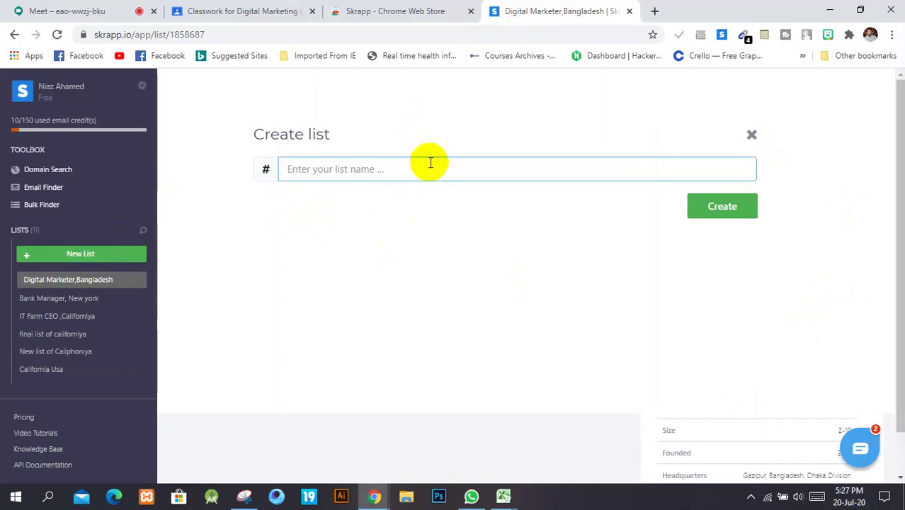
# - Open a new browser tab, and refresh the desktop before returning to the browser
pyautogui.click(653, 8)
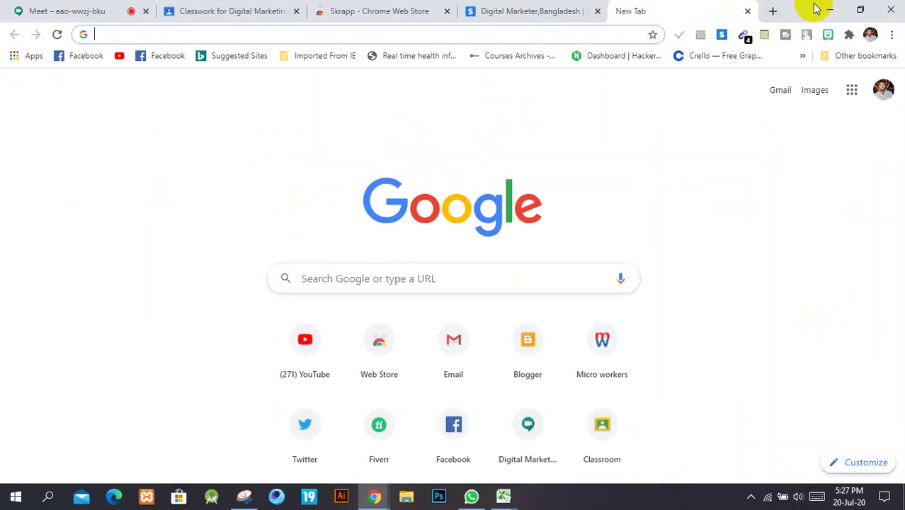
pyautogui.click(828, 9)
pyautogui.click(828, 8)
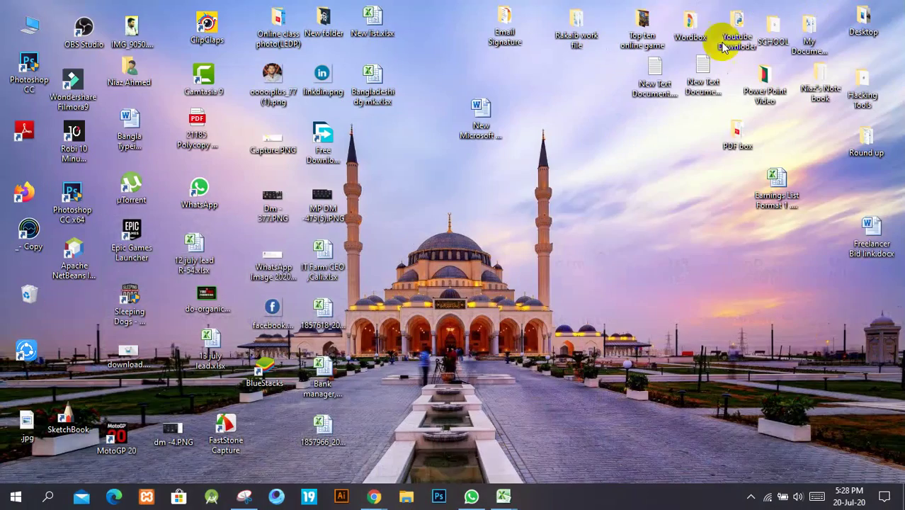
pyautogui.rightClick(517, 204)
pyautogui.click(534, 243)
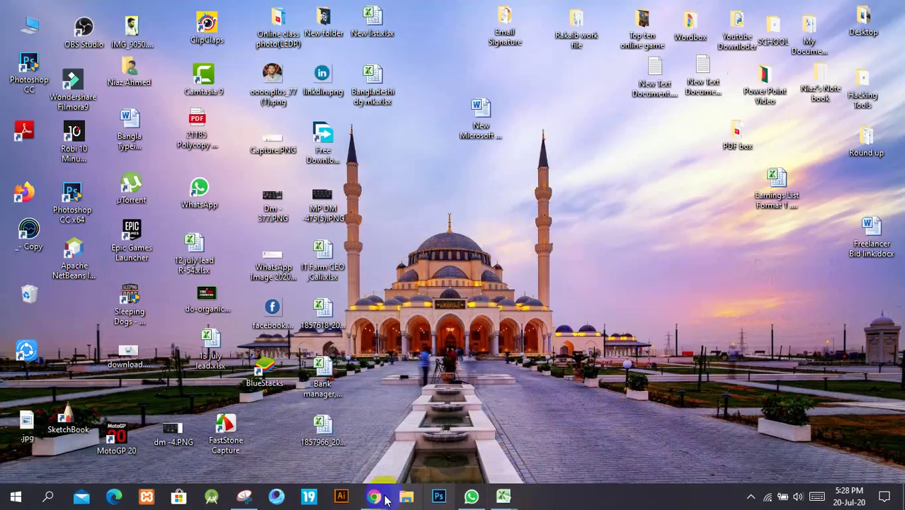
pyautogui.moveTo(374, 496)
pyautogui.click(344, 455)
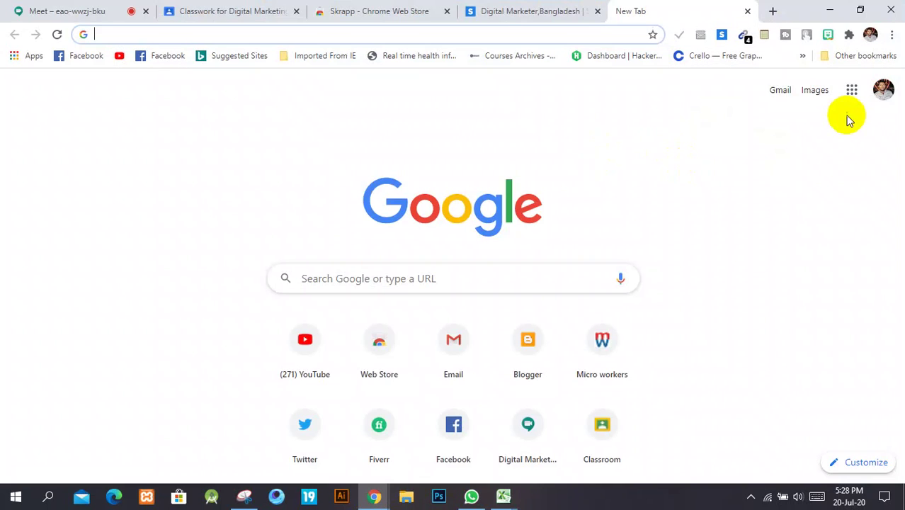
# - Open Google Docs and the recent untitled document containing the numbered lead fields and LinkedIn search formulas
pyautogui.click(851, 90)
pyautogui.scroll(-3, 779, 329)
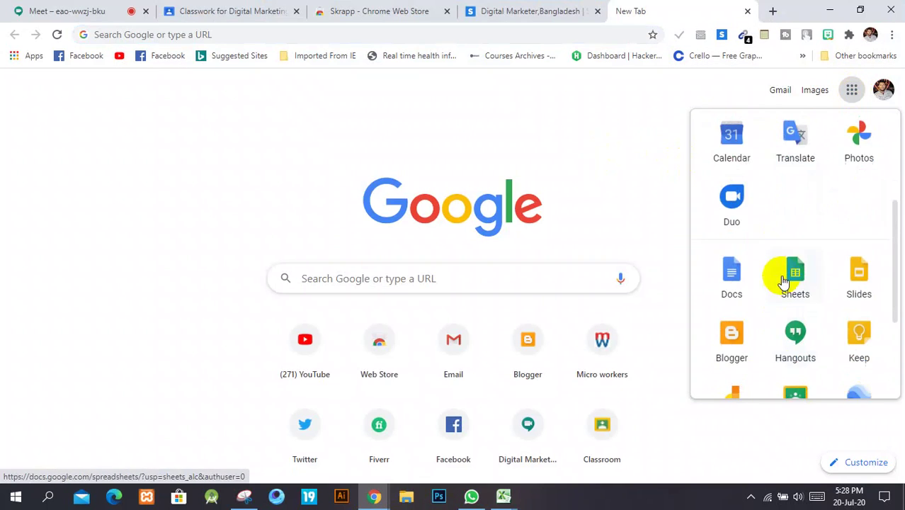
pyautogui.scroll(1, 765, 283)
pyautogui.click(736, 337)
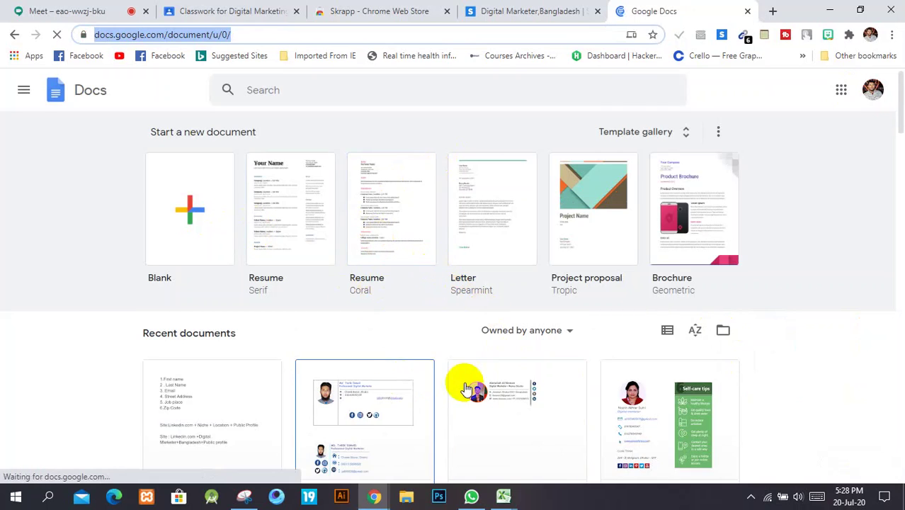
pyautogui.scroll(-1, 210, 373)
pyautogui.click(212, 362)
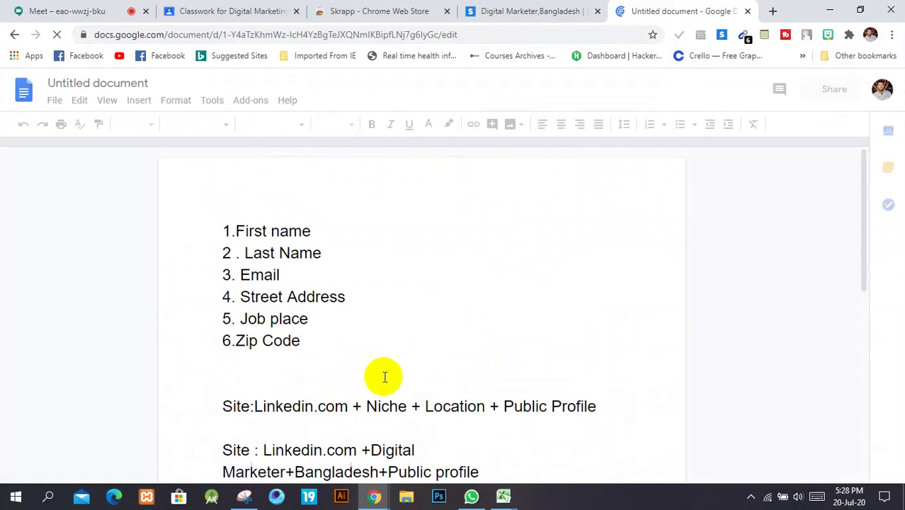
# - Review the numbered lead-data fields in the document, highlighting the list from First name to Zip Code
pyautogui.scroll(-1, 248, 228)
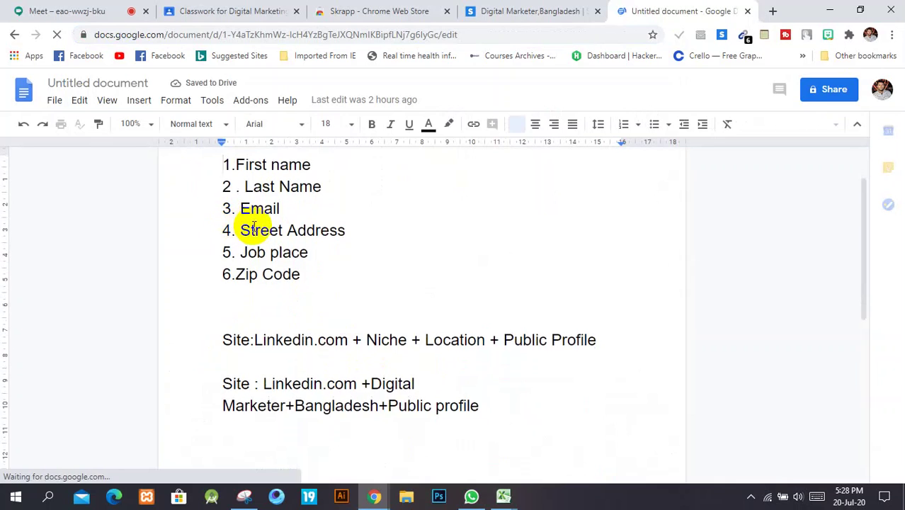
pyautogui.scroll(1, 241, 230)
pyautogui.click(220, 220)
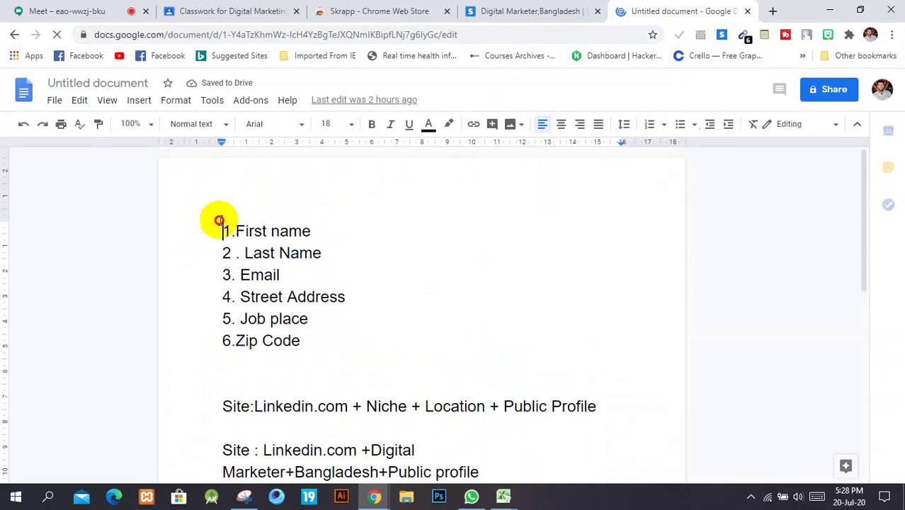
pyautogui.moveTo(220, 221); pyautogui.dragTo(343, 345)
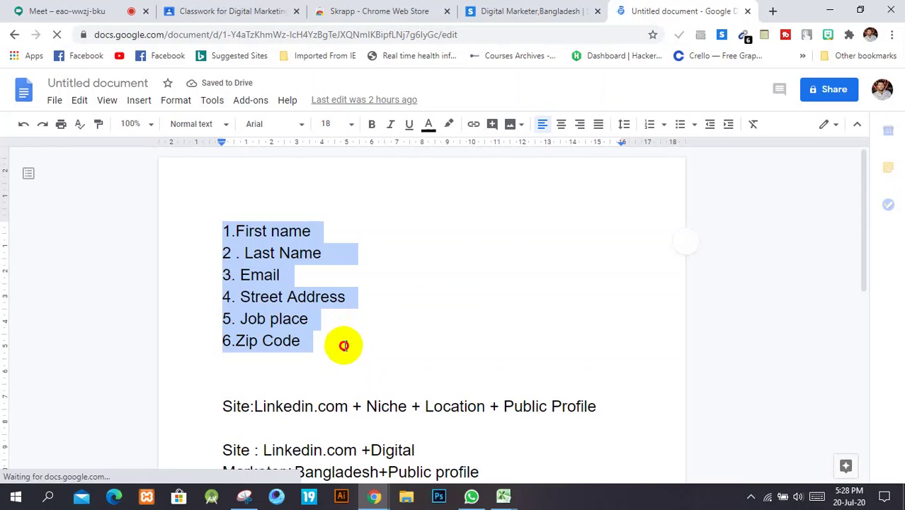
pyautogui.click(358, 346)
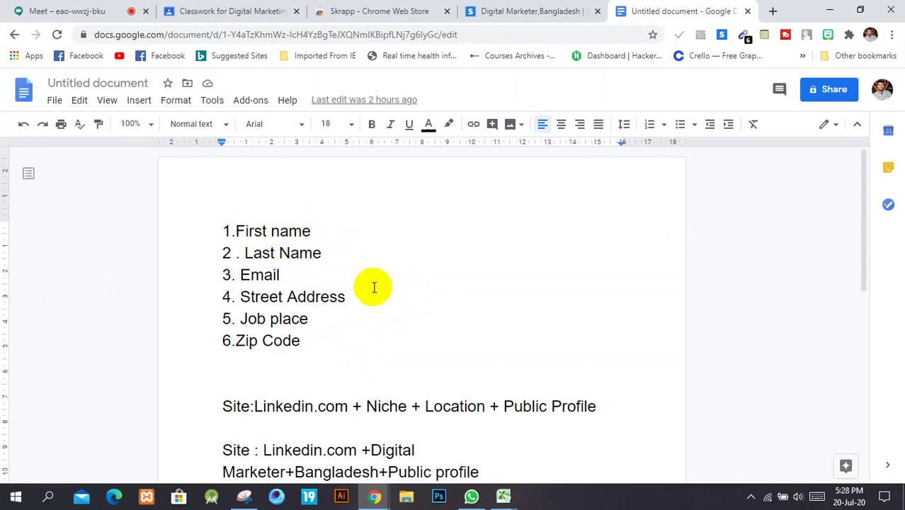
pyautogui.moveTo(361, 295); pyautogui.dragTo(318, 296)
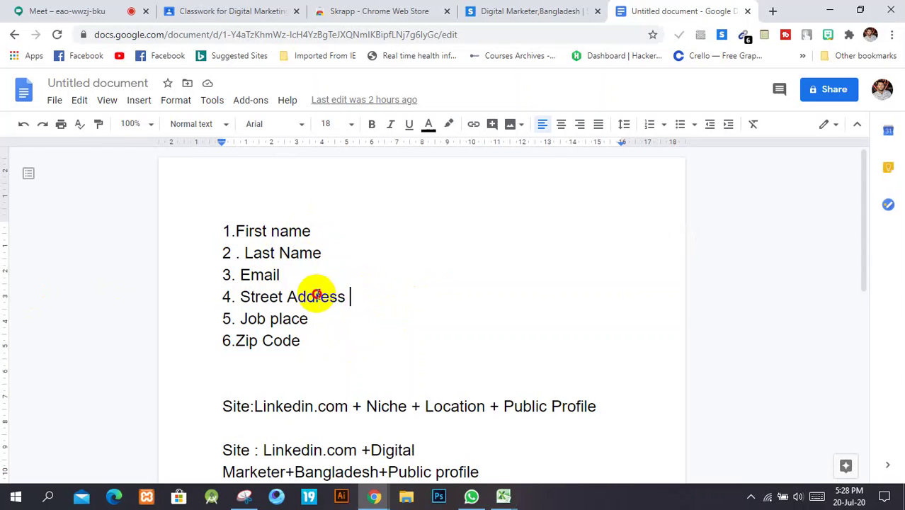
pyautogui.scroll(-2, 283, 326)
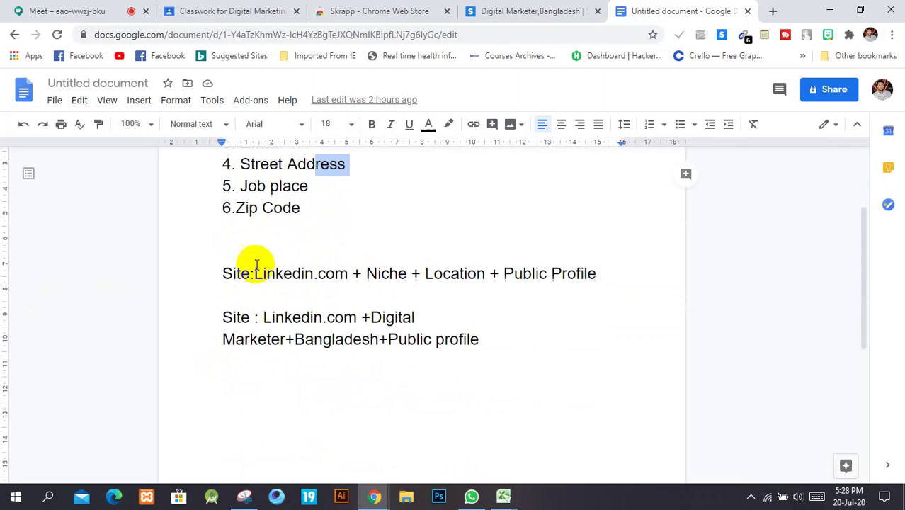
pyautogui.scroll(2, 269, 212)
pyautogui.moveTo(230, 227); pyautogui.dragTo(256, 237)
pyautogui.click(360, 323)
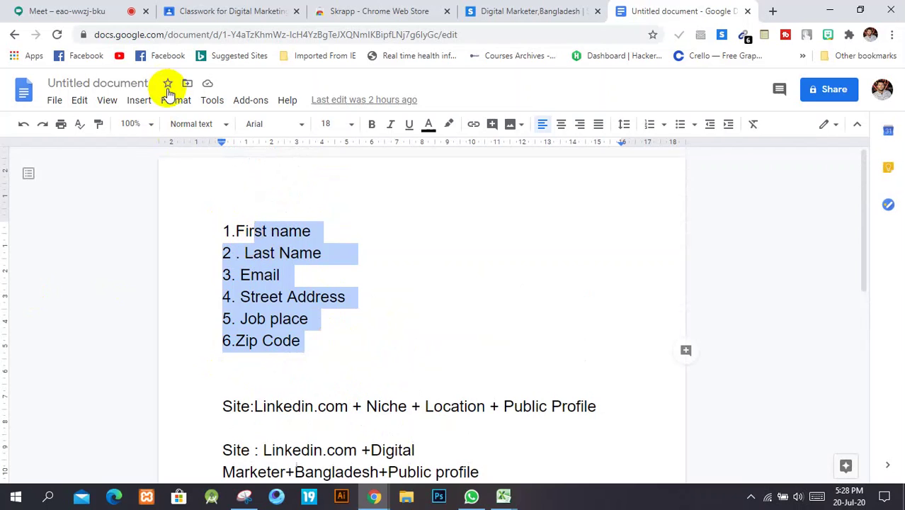
# - Compare the search formula with the field list, and highlight the fields from First name to Job place
pyautogui.scroll(-2, 213, 242)
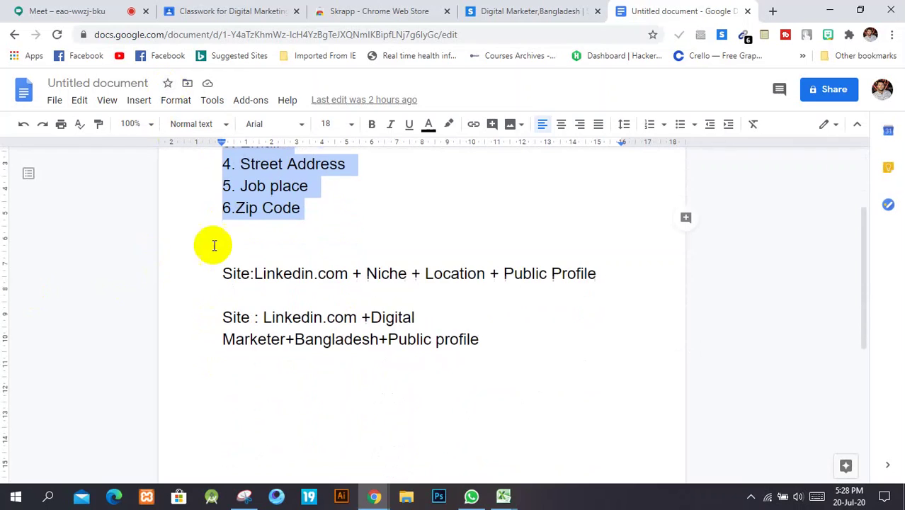
pyautogui.scroll(1, 240, 279)
pyautogui.click(216, 340)
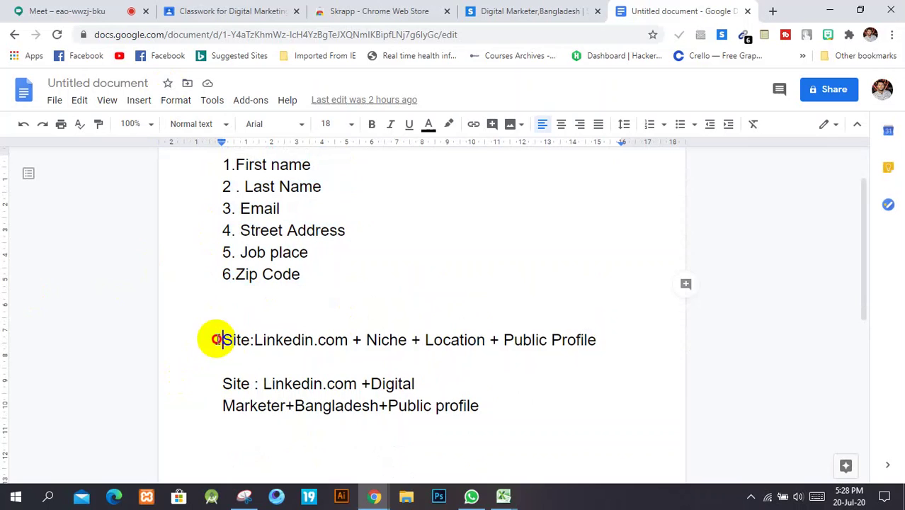
pyautogui.scroll(1, 237, 236)
pyautogui.moveTo(236, 231); pyautogui.dragTo(333, 320)
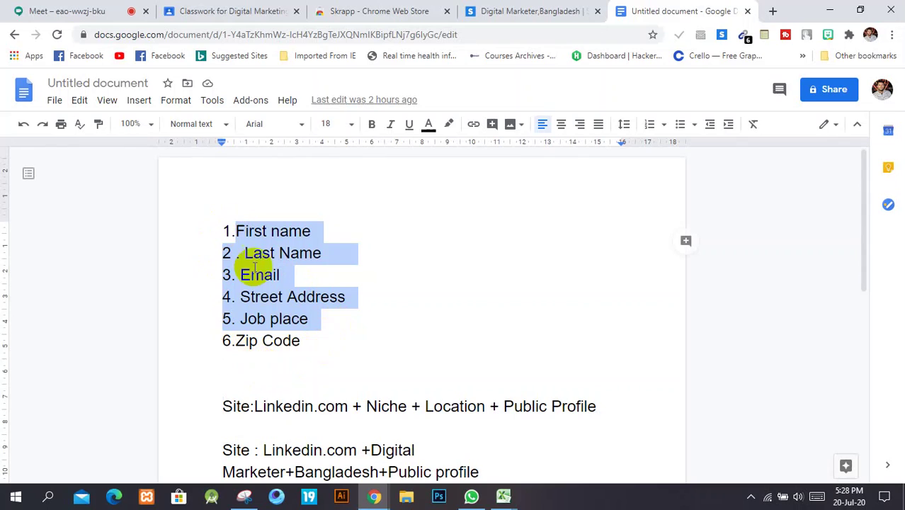
# - Highlight the search formula line "Site:Linkedin.com + Niche + Location + Public Profile"
pyautogui.scroll(-2, 222, 300)
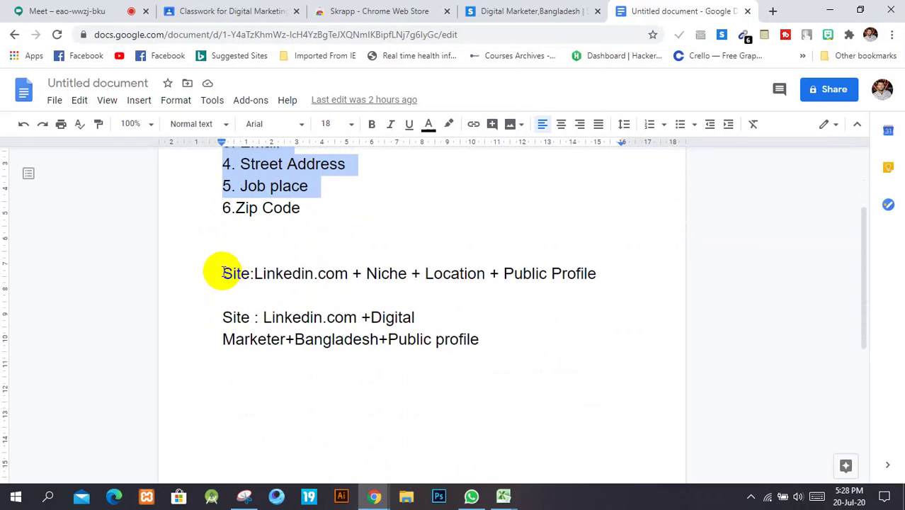
pyautogui.click(224, 273)
pyautogui.moveTo(241, 272); pyautogui.dragTo(536, 263)
pyautogui.tripleClick(619, 262)
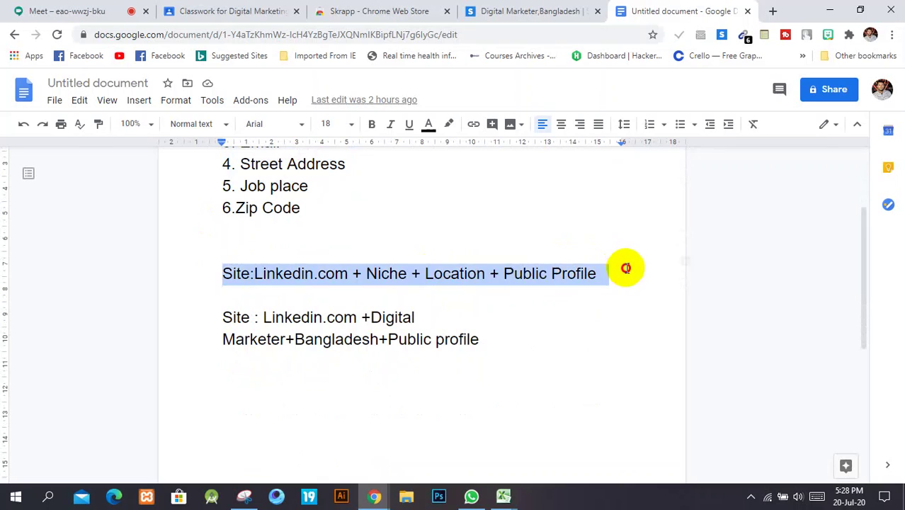
# - Emphasize the complete search formula again by selecting its full line from "Site" through "Public Profile"
pyautogui.click(516, 261)
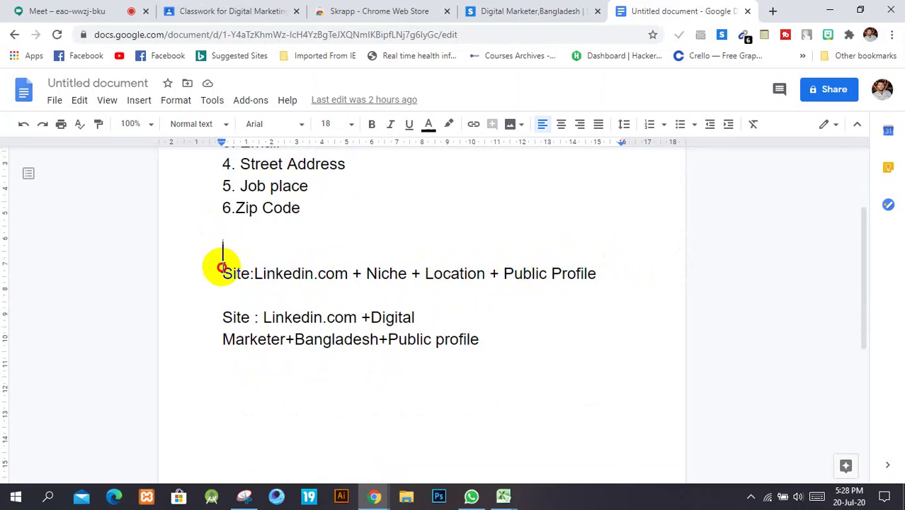
pyautogui.moveTo(222, 268); pyautogui.dragTo(630, 265)
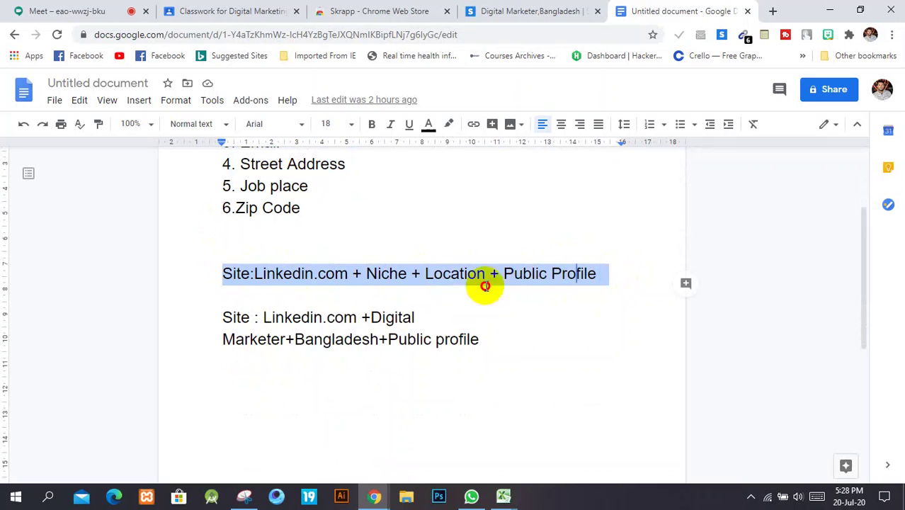
pyautogui.click(188, 289)
pyautogui.moveTo(212, 274); pyautogui.dragTo(624, 263)
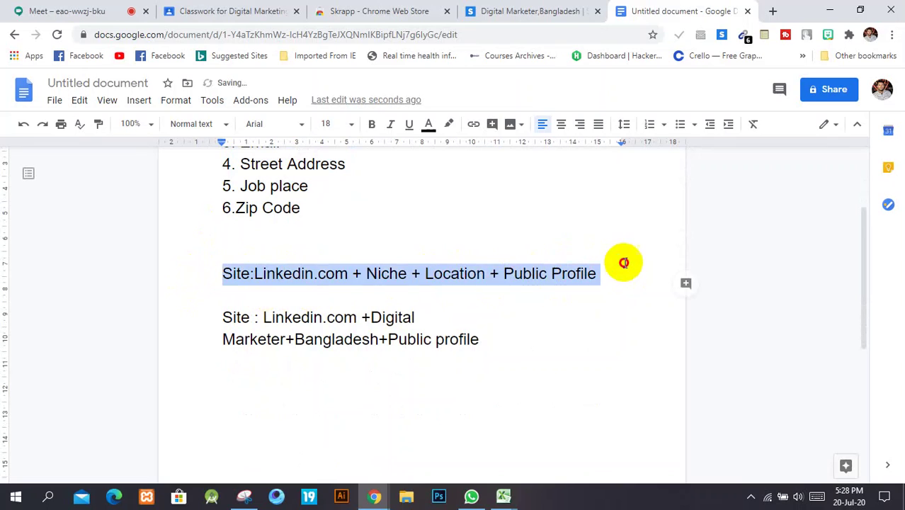
pyautogui.click(631, 262)
pyautogui.click(597, 274)
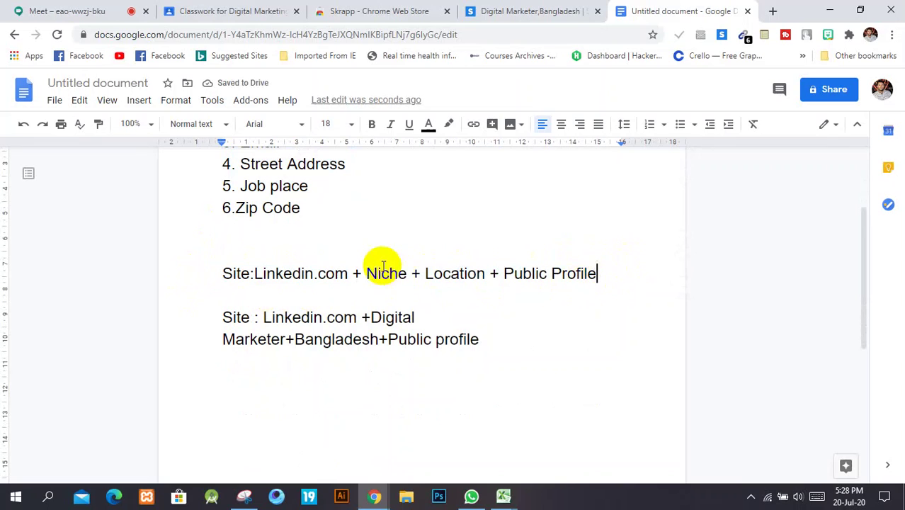
# - Highlight the variable part "Niche + Location" within the search formula, relating it to the whole line
pyautogui.moveTo(360, 274); pyautogui.dragTo(399, 274)
pyautogui.moveTo(453, 272); pyautogui.dragTo(484, 273)
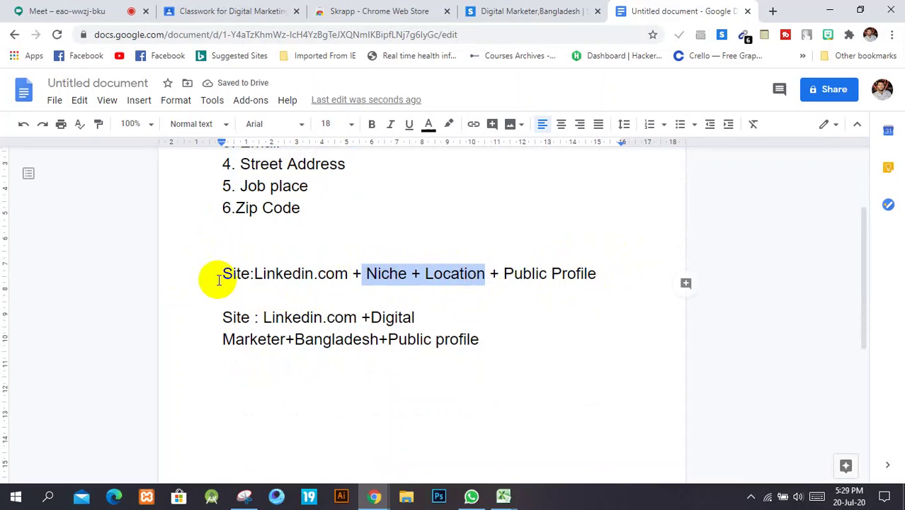
pyautogui.click(434, 276)
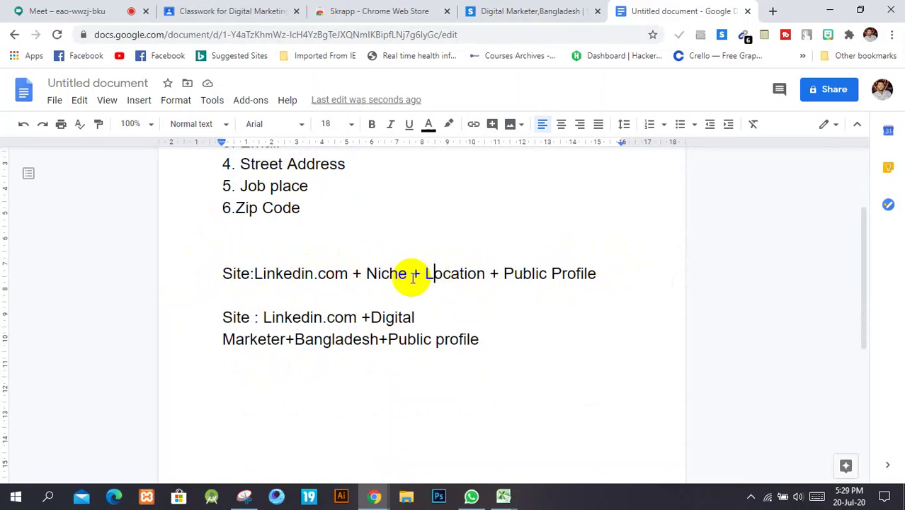
pyautogui.doubleClick(368, 279)
pyautogui.moveTo(367, 228); pyautogui.dragTo(621, 286)
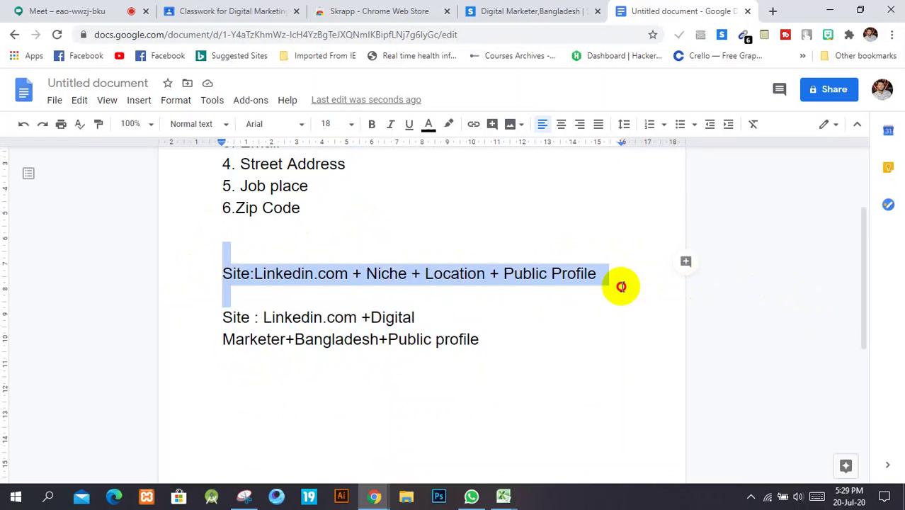
pyautogui.click(623, 287)
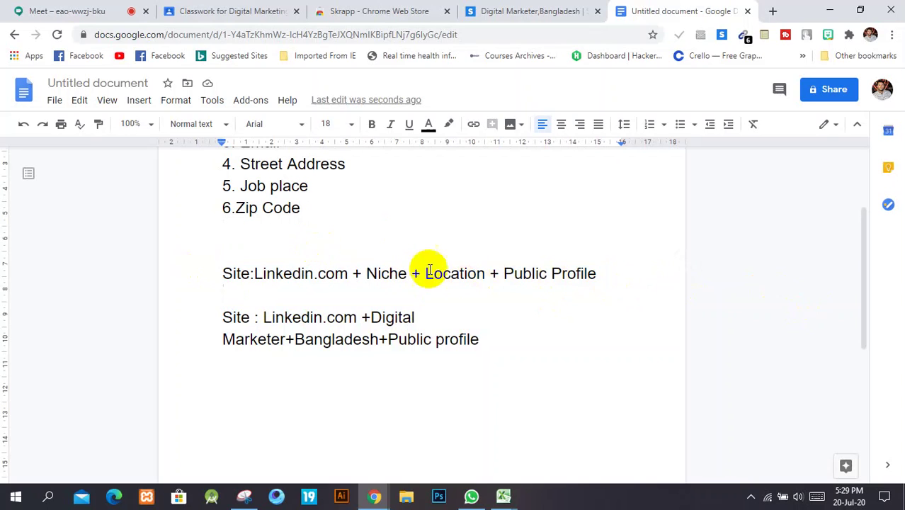
pyautogui.click(371, 273)
pyautogui.moveTo(371, 274); pyautogui.dragTo(486, 272)
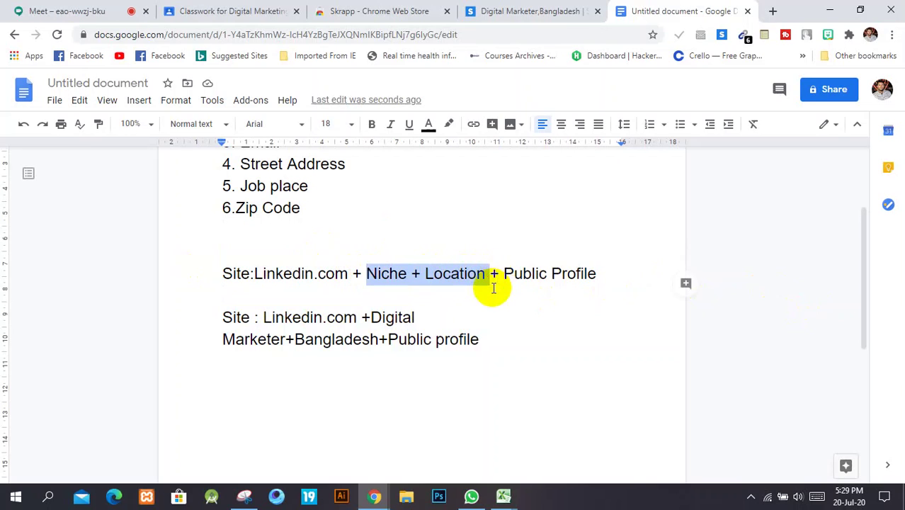
pyautogui.click(315, 287)
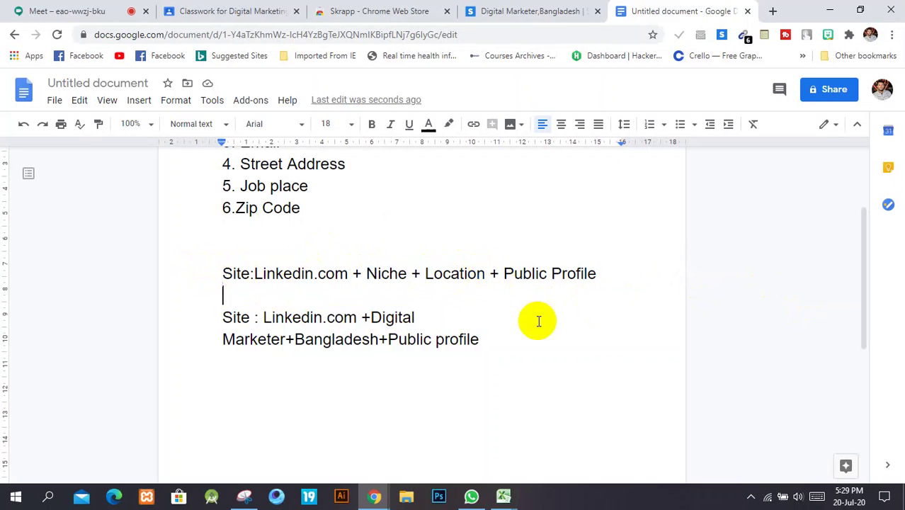
# - Highlight the formula's parts one after another: "Site:Linkedin.com", "Public Profile" and "Niche + Location"
pyautogui.scroll(-1, 383, 318)
pyautogui.scroll(2, 232, 315)
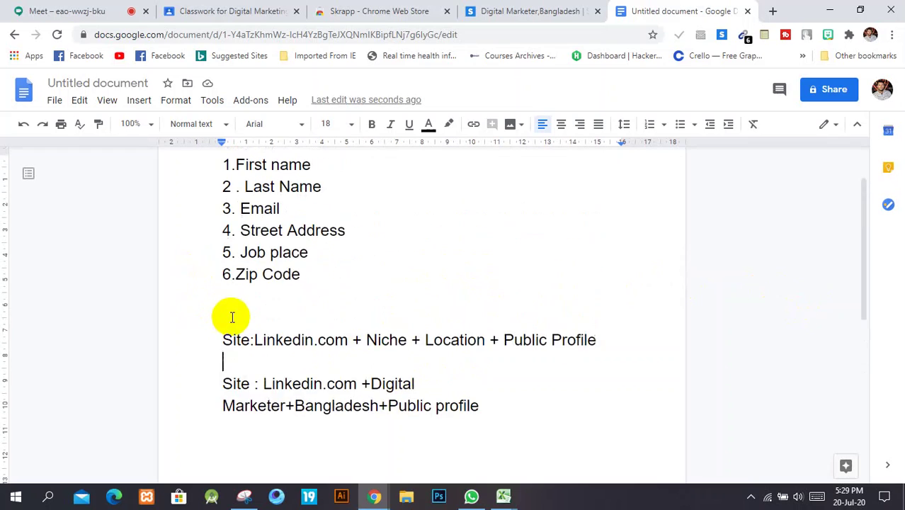
pyautogui.scroll(-2, 228, 318)
pyautogui.scroll(1, 184, 283)
pyautogui.moveTo(222, 273); pyautogui.dragTo(352, 273)
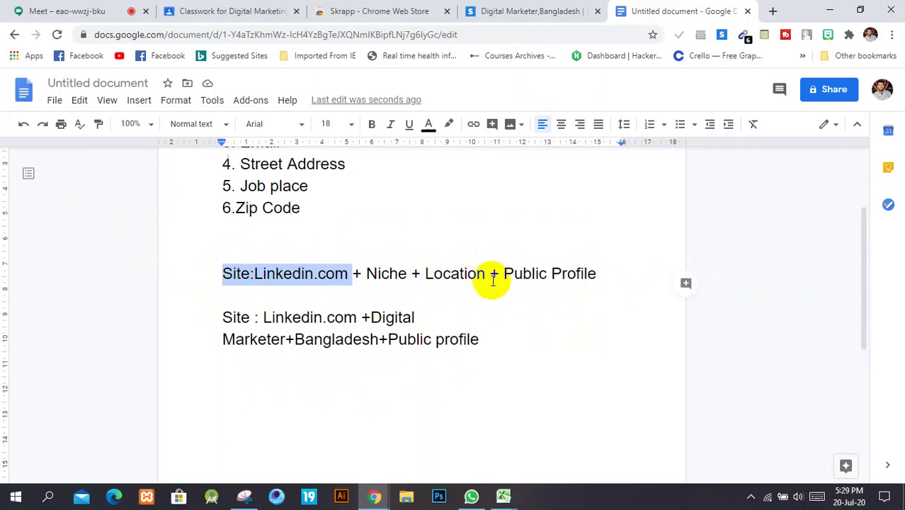
pyautogui.moveTo(502, 275); pyautogui.dragTo(592, 274)
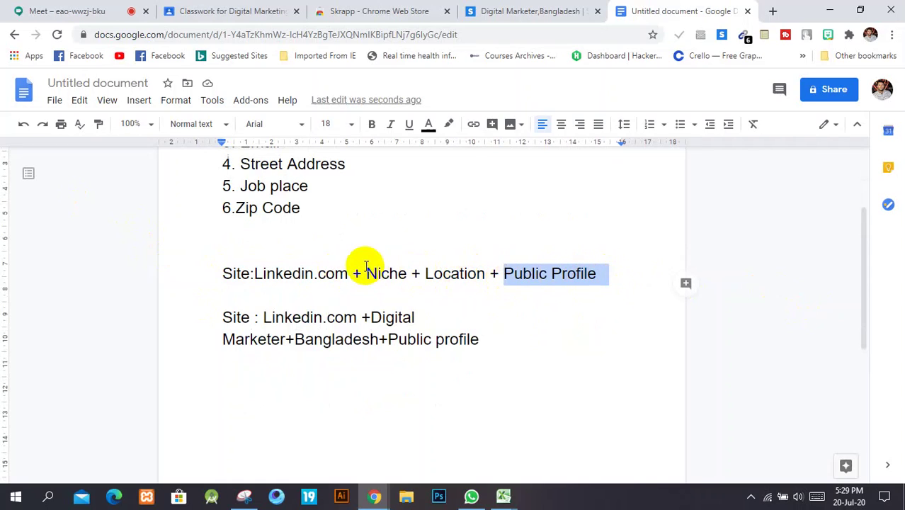
pyautogui.moveTo(366, 274); pyautogui.dragTo(476, 274)
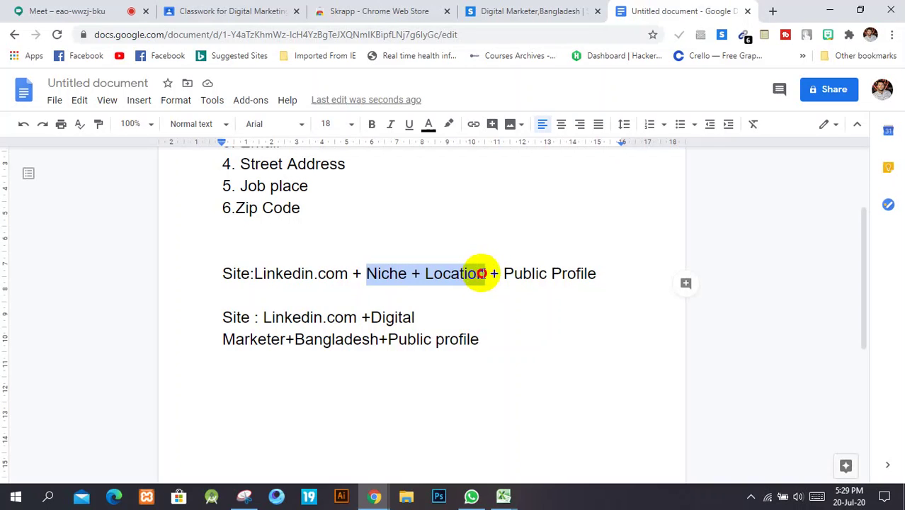
pyautogui.click(418, 249)
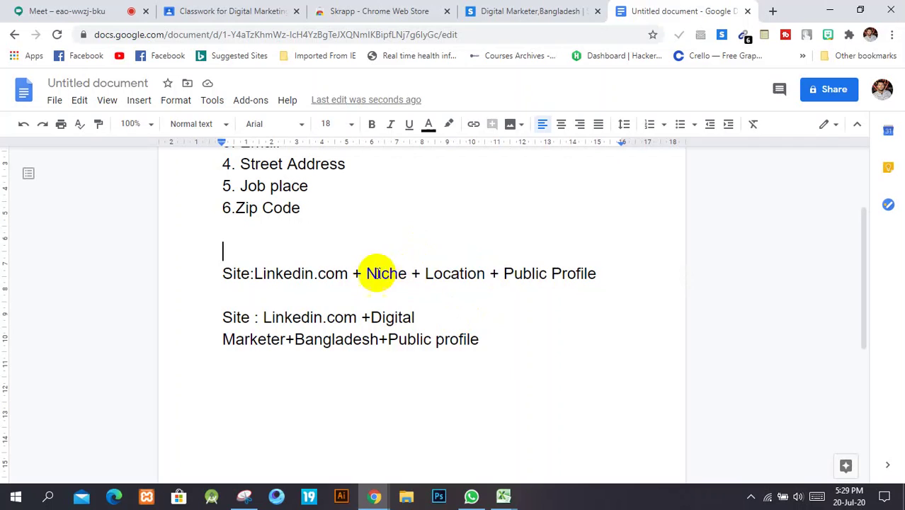
pyautogui.moveTo(366, 272); pyautogui.dragTo(488, 283)
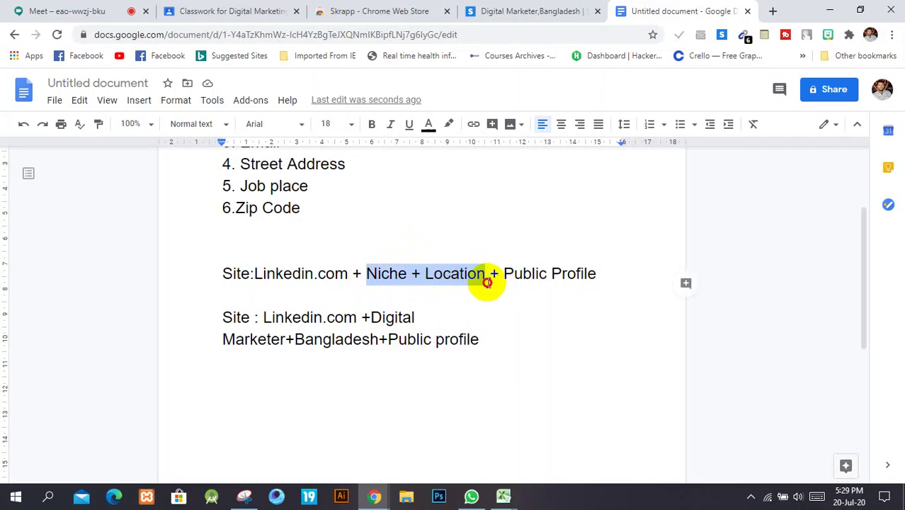
pyautogui.scroll(-1, 304, 253)
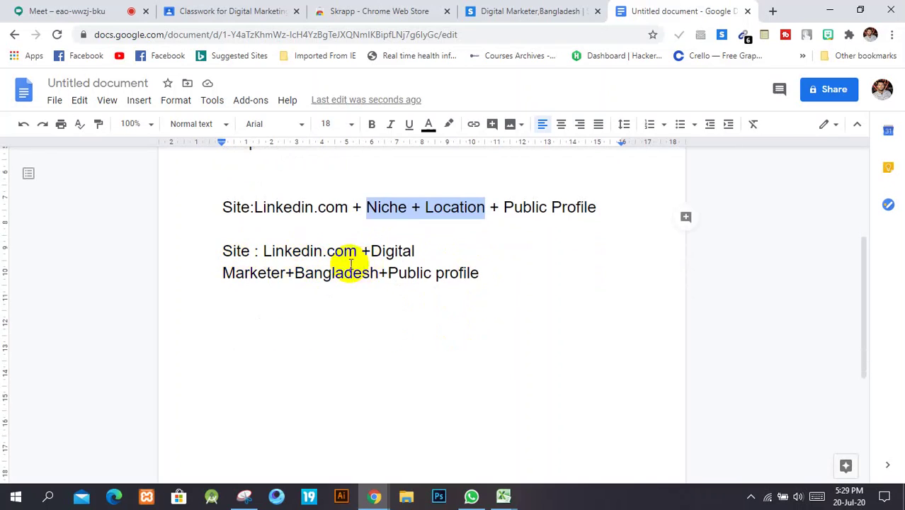
# - Delete "Digital Marketer+Bangladesh" from the example line below the formula and insert an additional plus sign in its place
pyautogui.click(219, 271)
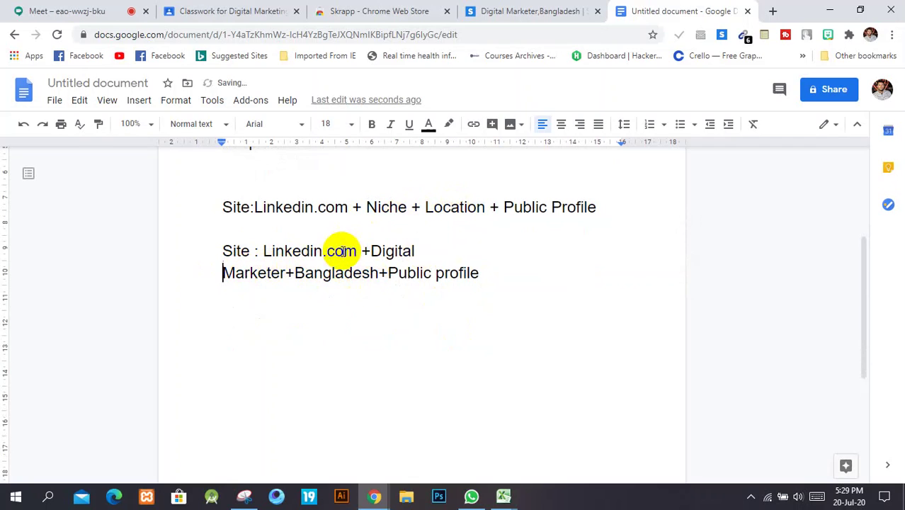
pyautogui.moveTo(371, 251); pyautogui.dragTo(387, 306)
pyautogui.press('BackSpace')
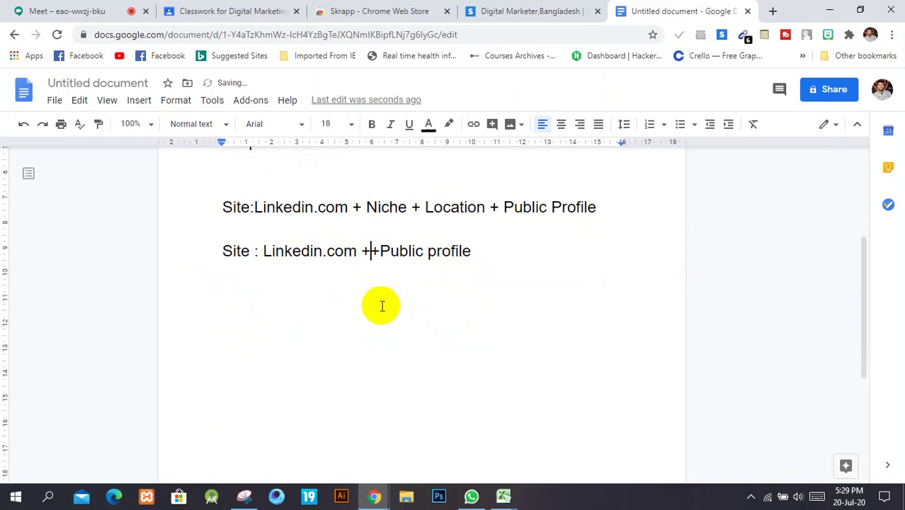
pyautogui.write('+')
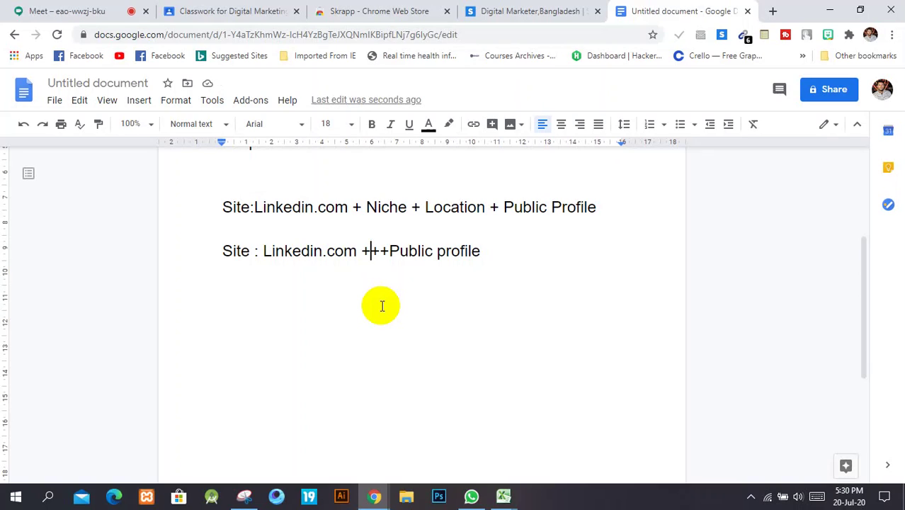
# - Fill the example line's gaps with the niche "Police Officer" and the location "London", separated by the plus signs
pyautogui.write('Police ')
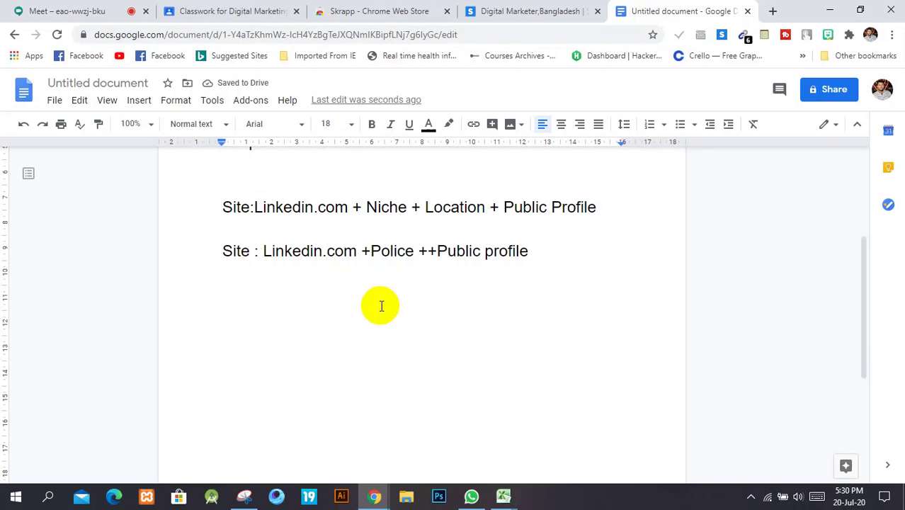
pyautogui.write('Offiel')
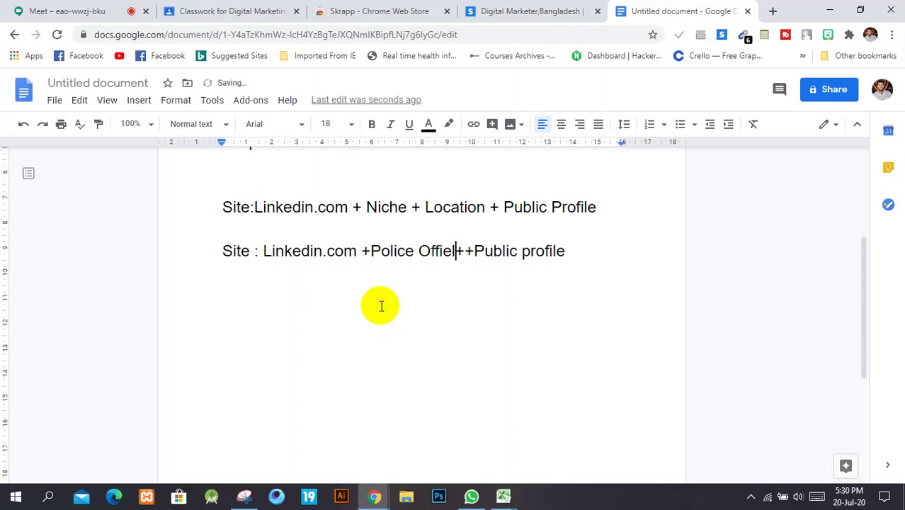
pyautogui.press('BackSpace')
pyautogui.press('BackSpace')
pyautogui.write('cer')
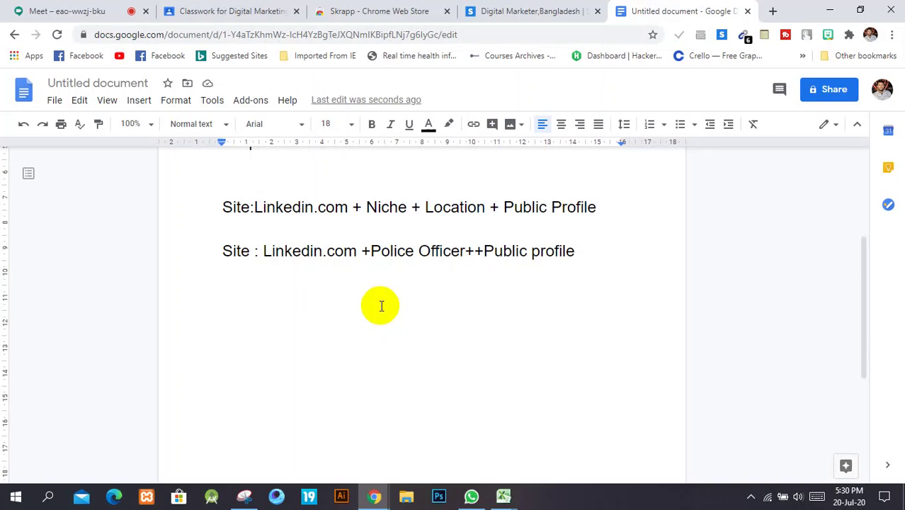
pyautogui.click(475, 251)
pyautogui.write('Lo')
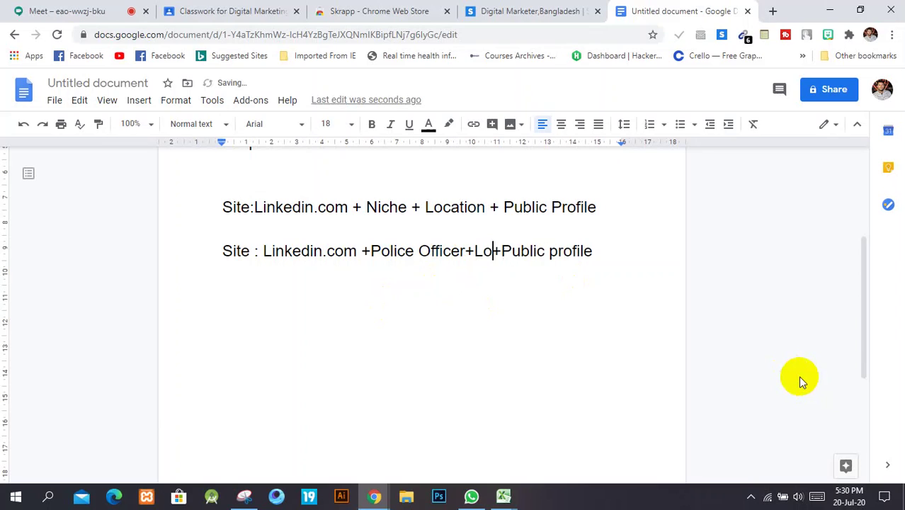
pyautogui.write('ndon')
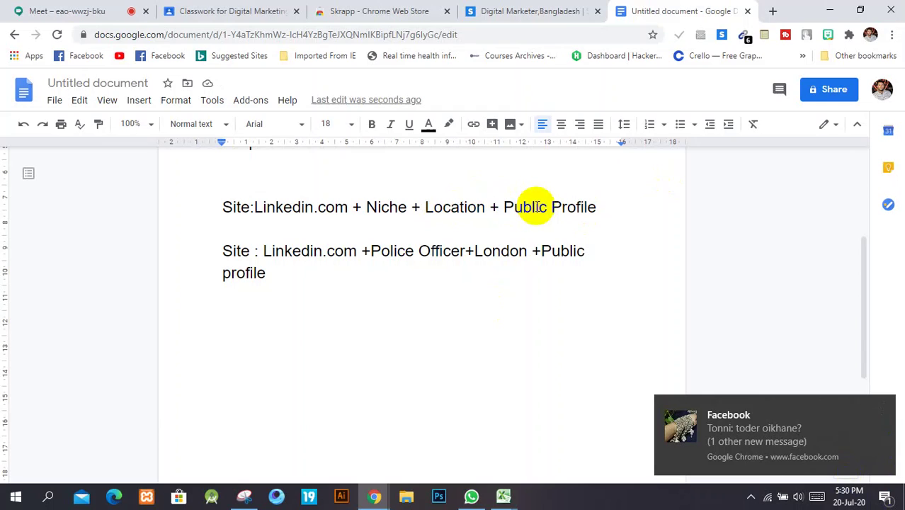
# - Remove the space after "Location" in the formula, and send "Site:Linkedin.com + Niche + Location+ Public P" to the Google Meet chat
pyautogui.press('BackSpace')
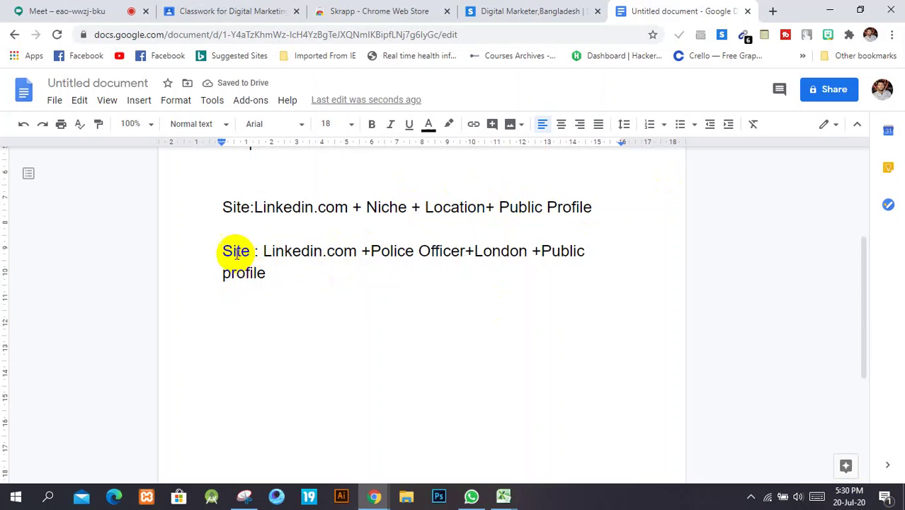
pyautogui.moveTo(224, 207); pyautogui.dragTo(555, 218)
pyautogui.hotkey('ctrl', 'c')
pyautogui.click(69, 10)
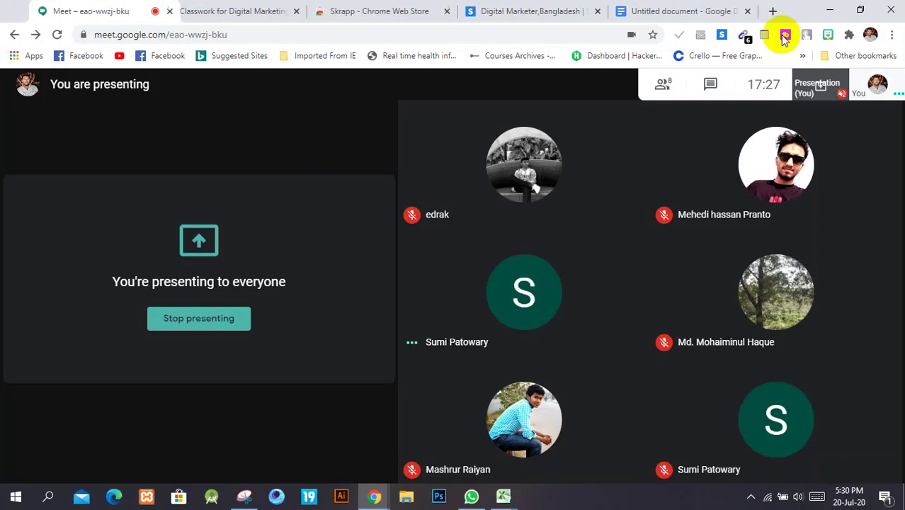
pyautogui.click(712, 81)
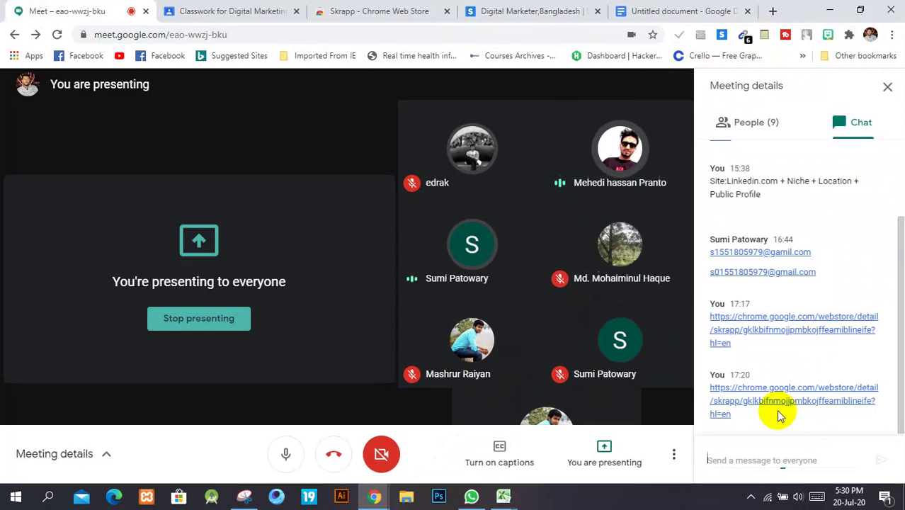
pyautogui.hotkey('ctrl', 'v')
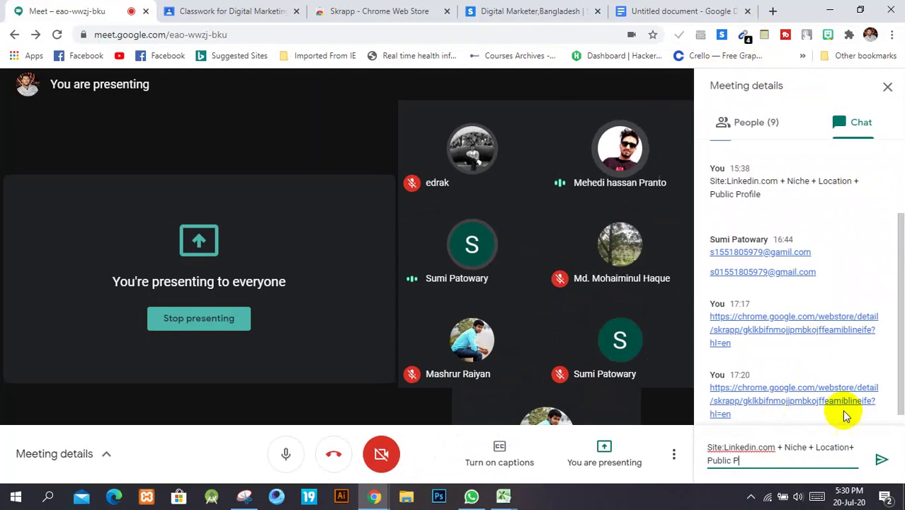
pyautogui.click(881, 460)
# - Copy the example line from the document and search Google in a new tab for "Site : Linkedin.com +Police Officer+London +Public profile"
pyautogui.click(596, 10)
pyautogui.click(684, 10)
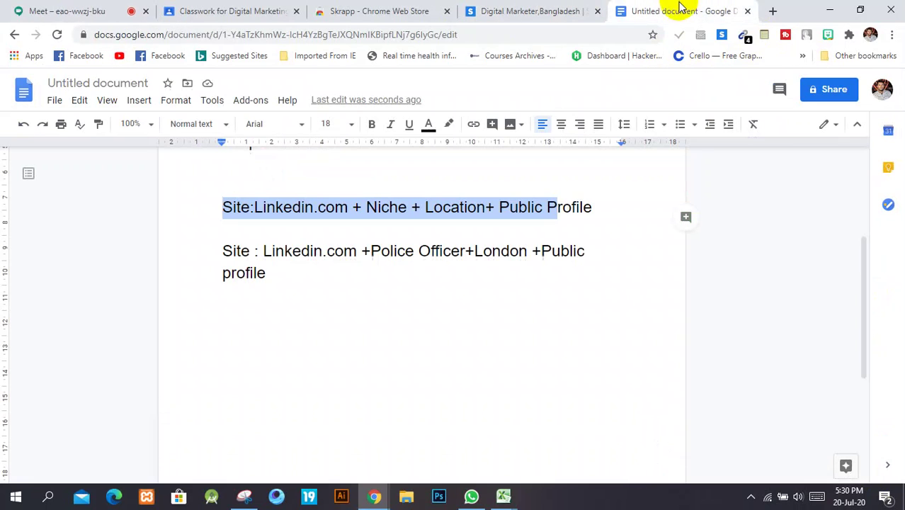
pyautogui.moveTo(223, 253); pyautogui.dragTo(594, 296)
pyautogui.hotkey('ctrl', 'c')
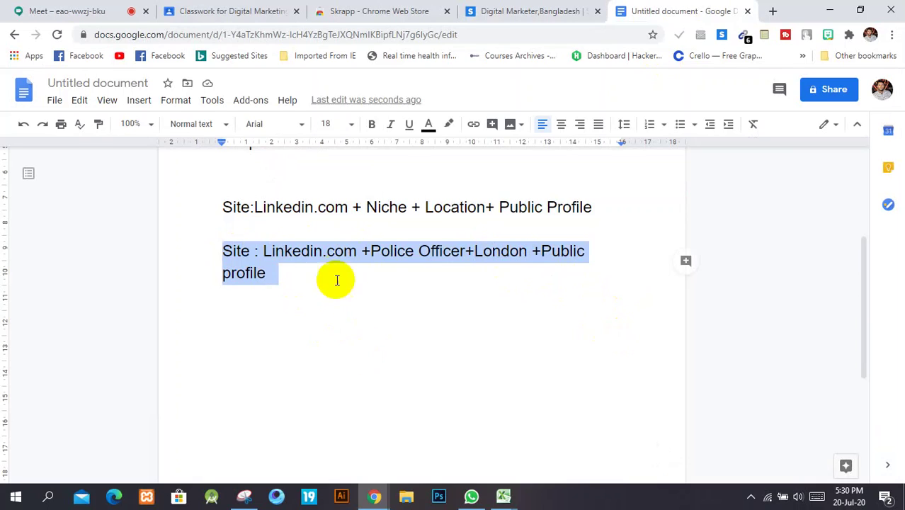
pyautogui.click(772, 11)
pyautogui.hotkey('ctrl', 'v')
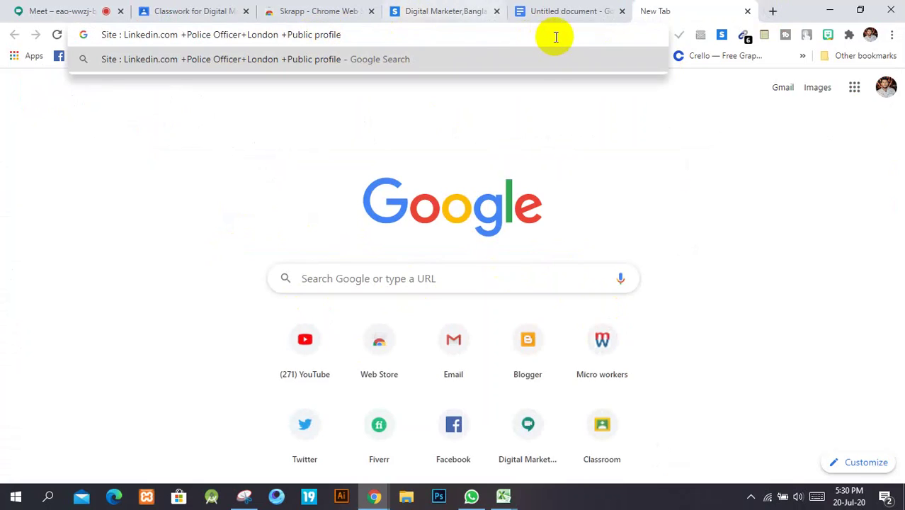
pyautogui.press('Return')
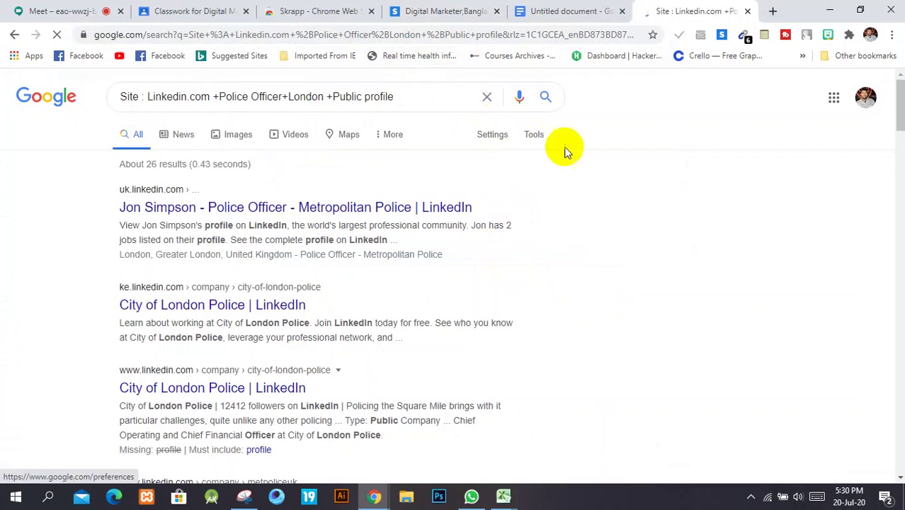
# - Examine the Google results for LinkedIn profiles of police officers in London, comparing personal profiles with company pages
pyautogui.click(500, 139)
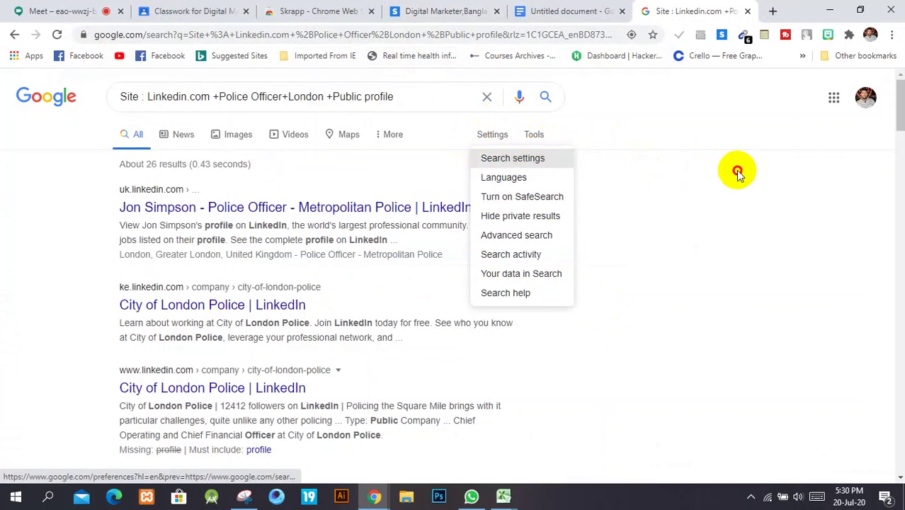
pyautogui.click(730, 177)
pyautogui.scroll(-1, 457, 299)
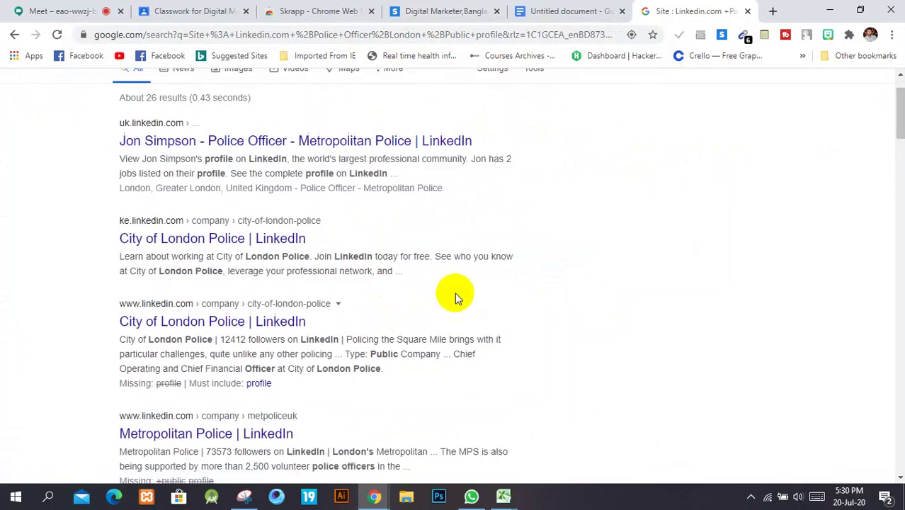
pyautogui.scroll(1, 606, 206)
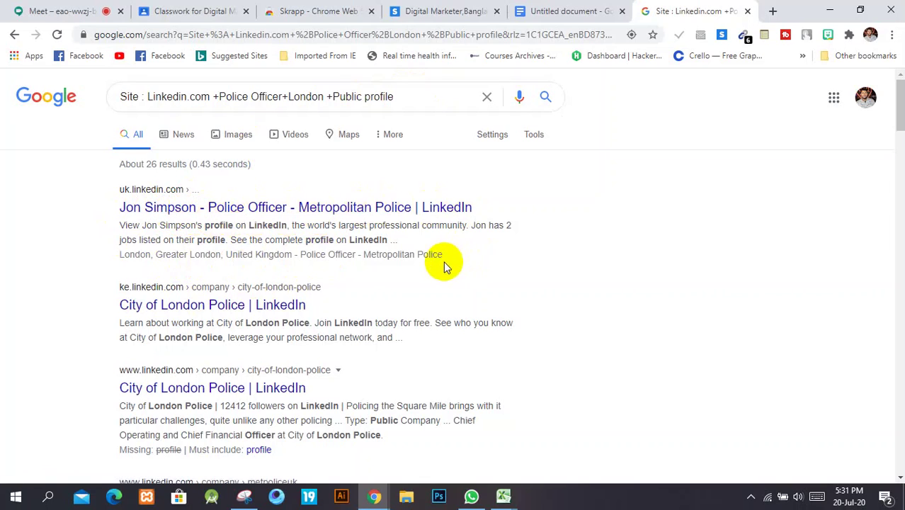
pyautogui.scroll(-1, 307, 228)
pyautogui.scroll(1, 226, 222)
pyautogui.scroll(-5, 182, 238)
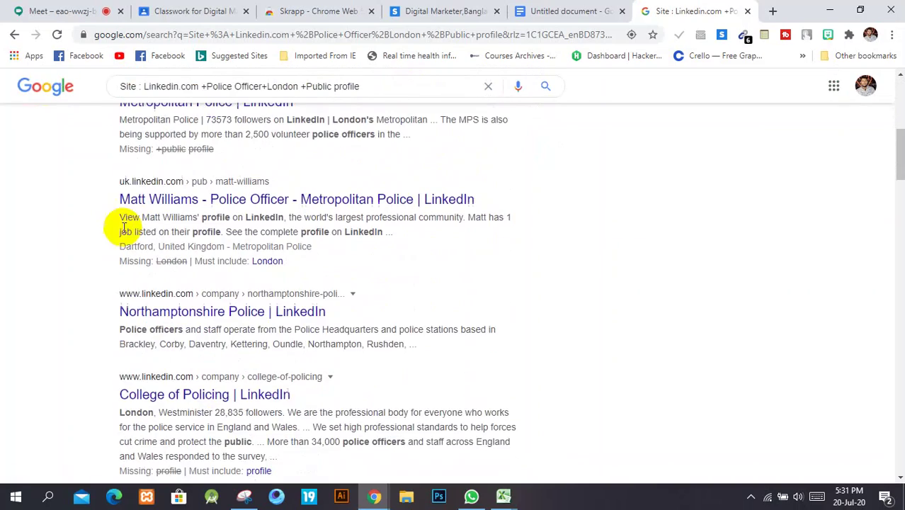
pyautogui.scroll(2, 99, 241)
pyautogui.scroll(3, 397, 315)
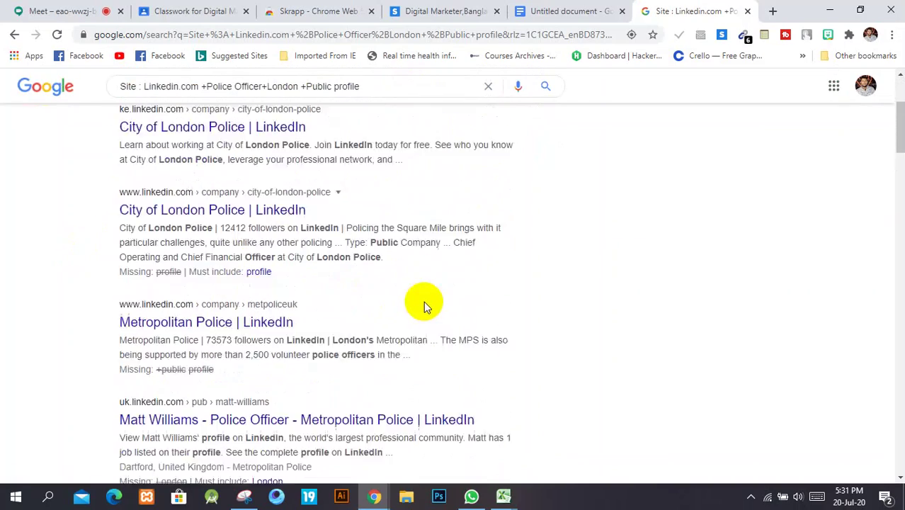
pyautogui.scroll(3, 397, 297)
pyautogui.scroll(-8, 538, 137)
pyautogui.scroll(5, 421, 216)
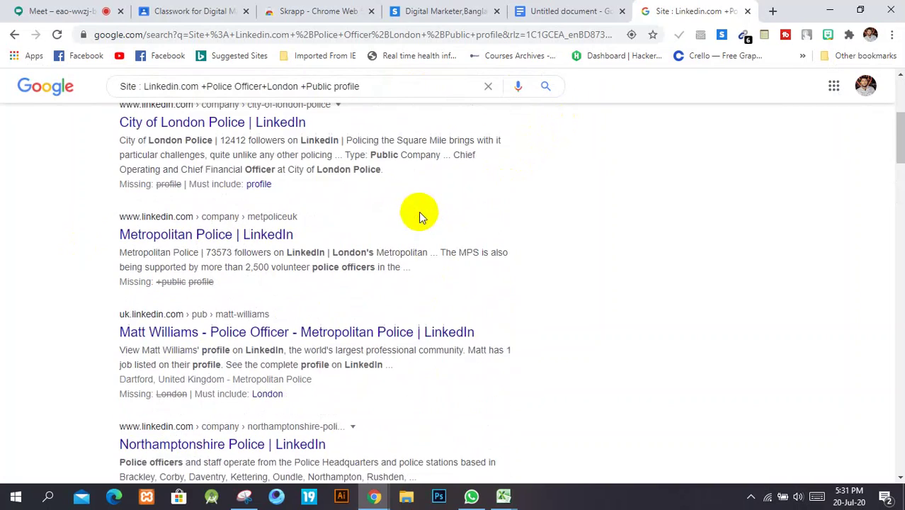
pyautogui.scroll(3, 418, 212)
# - Check the participants and chat in the Google Meet call, and dismiss the presenting notification
pyautogui.click(43, 11)
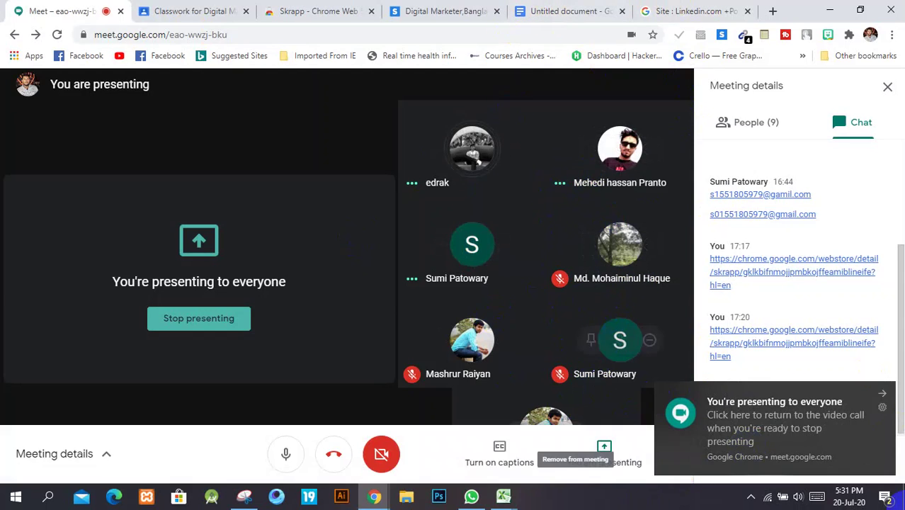
pyautogui.click(885, 497)
pyautogui.click(621, 305)
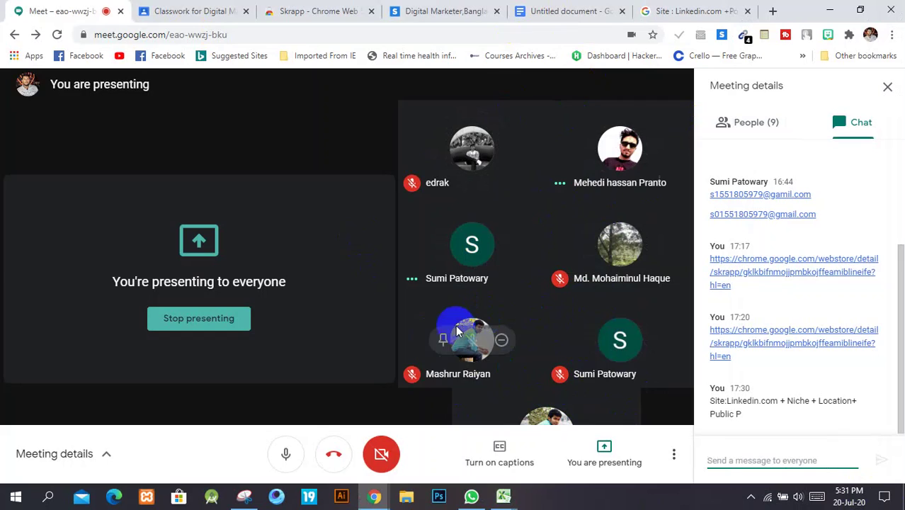
# - Open the first Metropolitan Police officer's LinkedIn profile from the Google results and review its job title and location
pyautogui.click(664, 12)
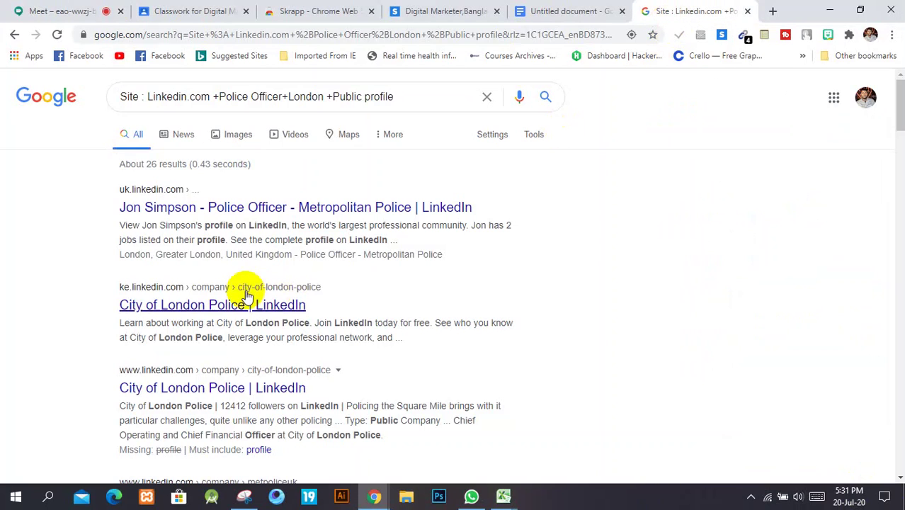
pyautogui.click(307, 212)
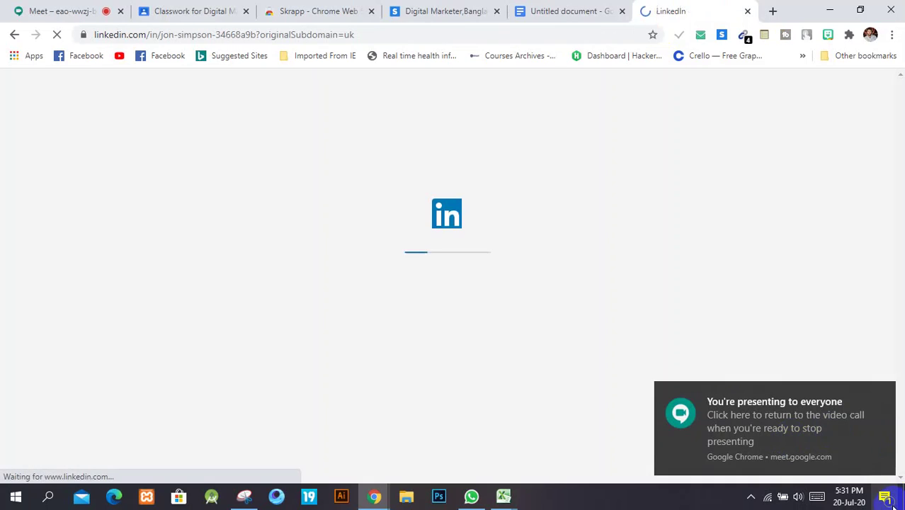
pyautogui.click(893, 499)
pyautogui.click(540, 306)
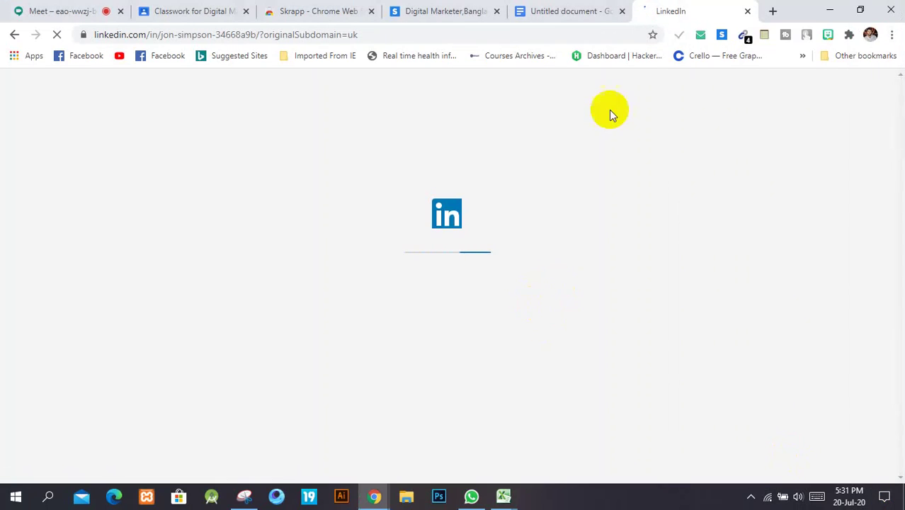
pyautogui.click(579, 10)
pyautogui.click(680, 10)
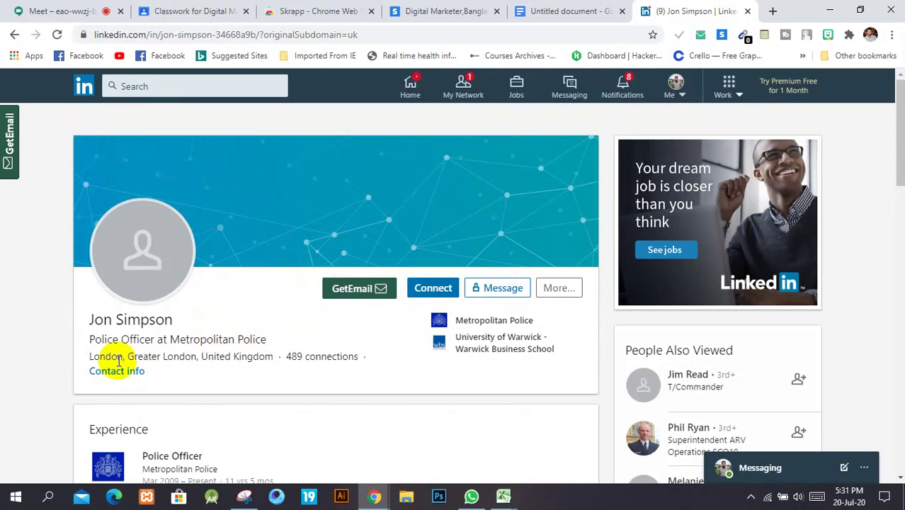
pyautogui.scroll(-1, 119, 359)
pyautogui.scroll(1, 119, 359)
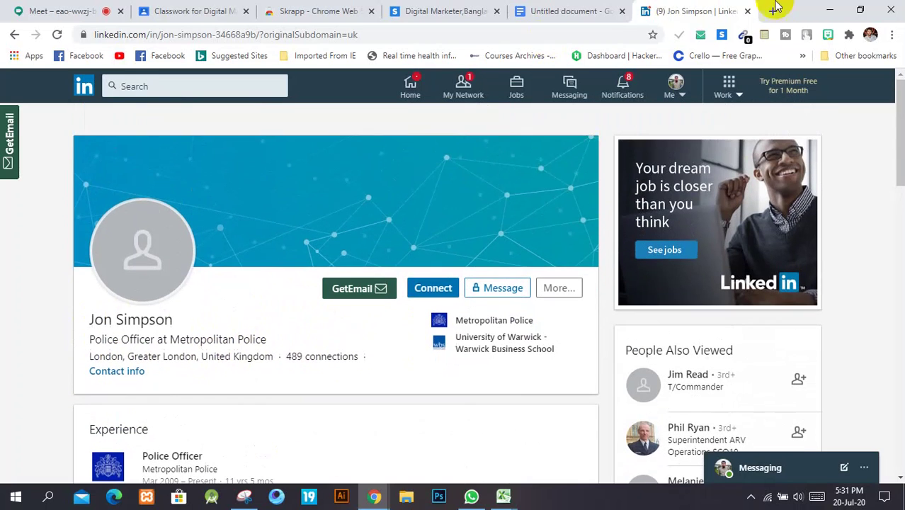
# - Create a new Skrapp list named "Police officer , London"
pyautogui.click(436, 10)
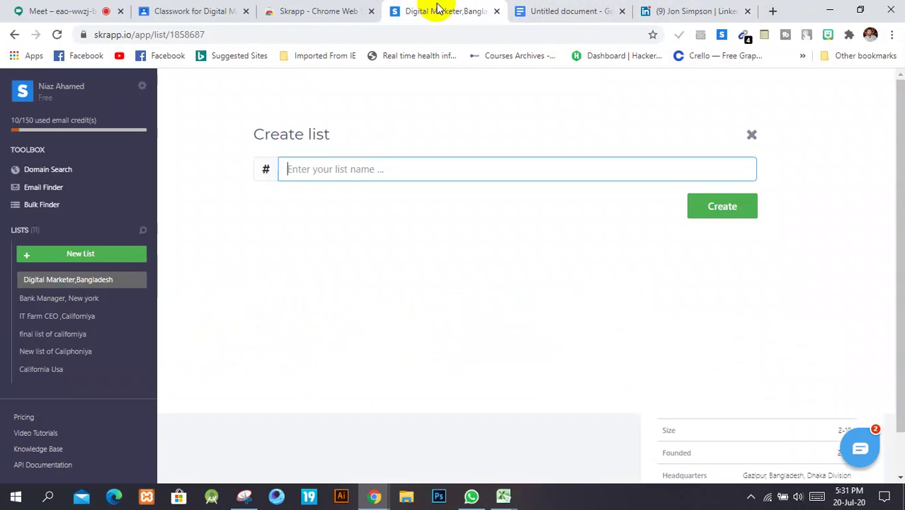
pyautogui.click(79, 259)
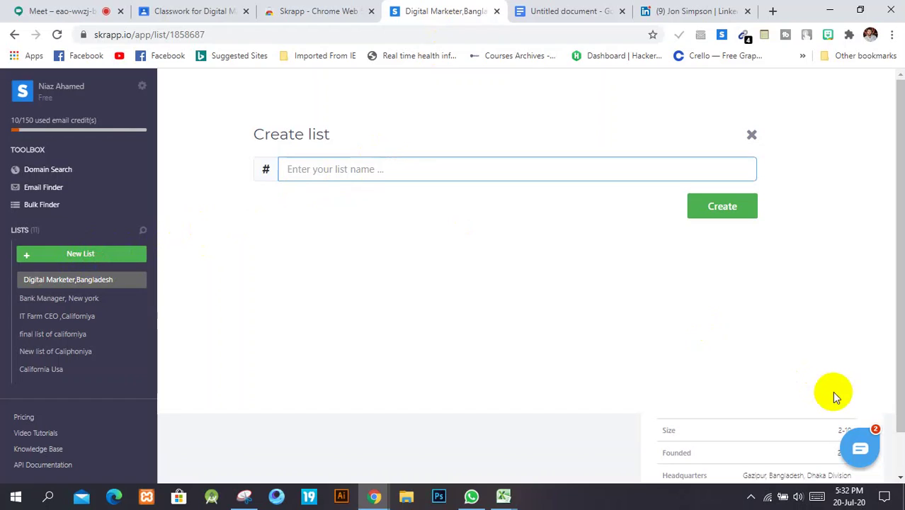
pyautogui.click(71, 253)
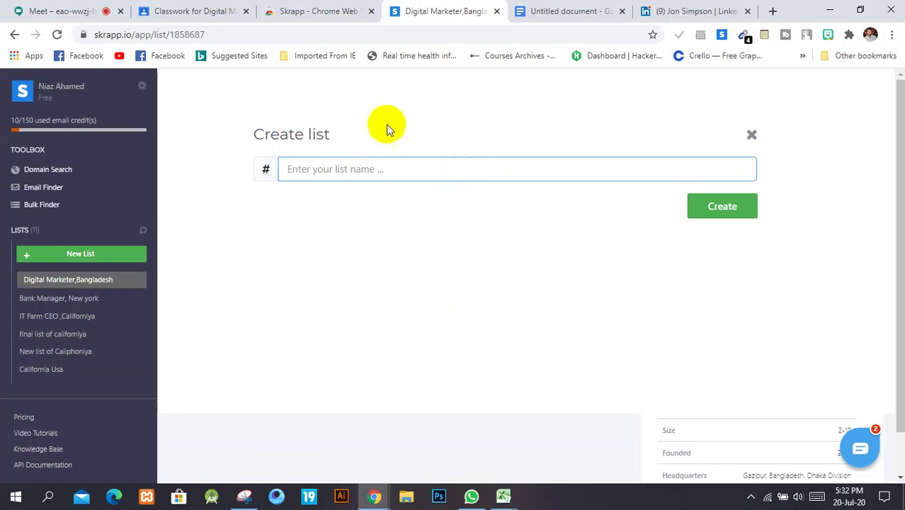
pyautogui.click(332, 160)
pyautogui.click(332, 160)
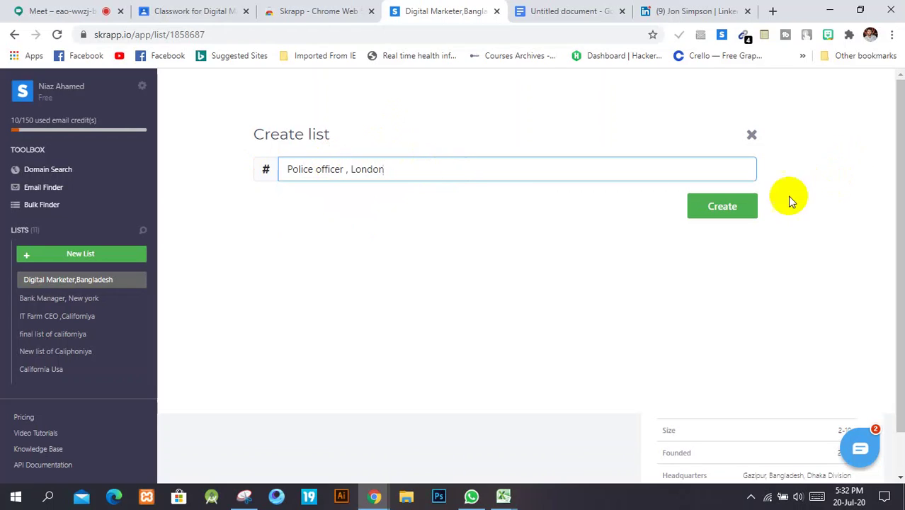
pyautogui.click(722, 205)
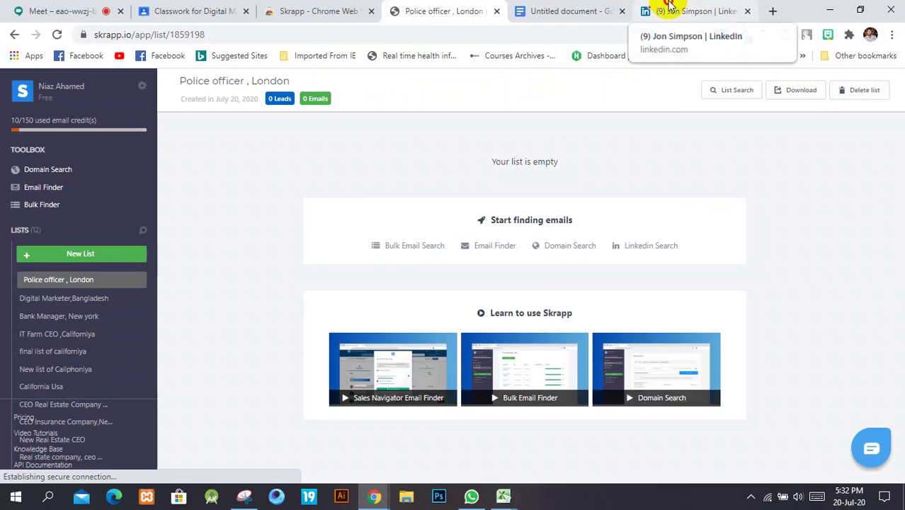
# - Return to the police officer's LinkedIn profile and look up the officer's email with the Skrapp extension
pyautogui.click(670, 7)
pyautogui.click(562, 9)
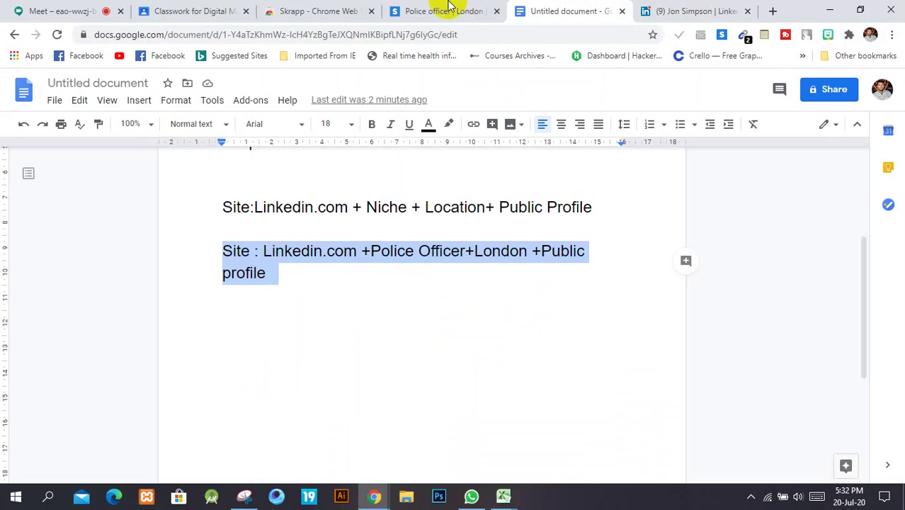
pyautogui.click(444, 11)
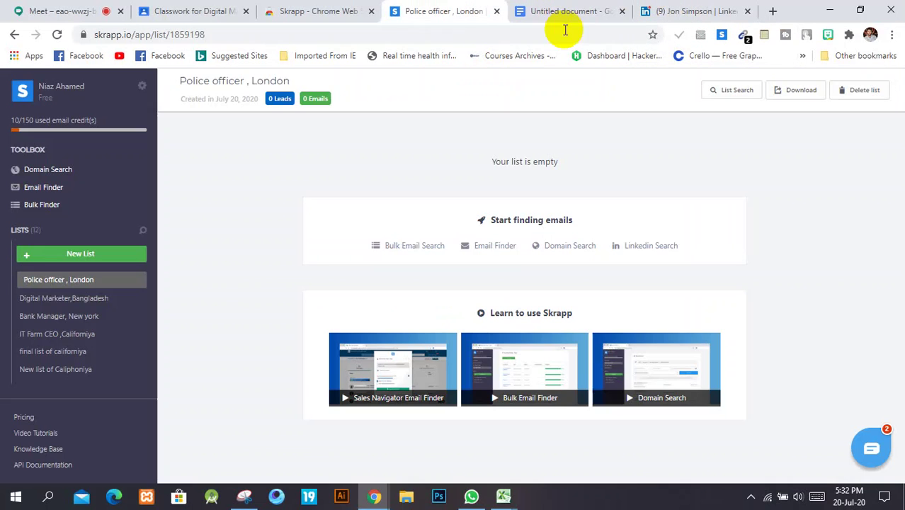
pyautogui.click(684, 8)
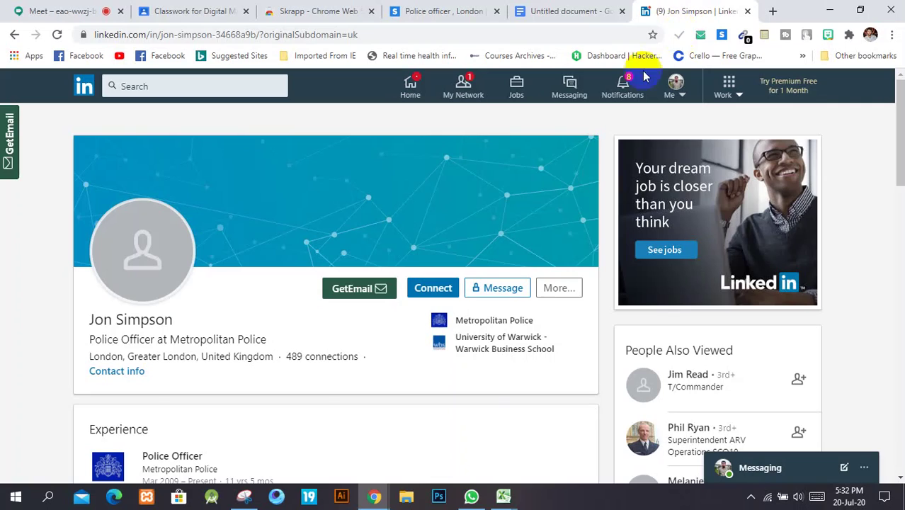
pyautogui.click(723, 36)
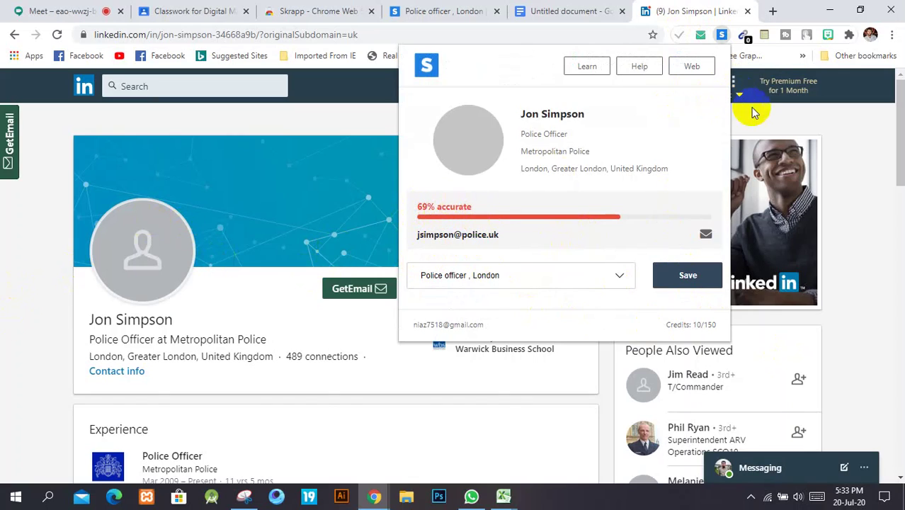
pyautogui.click(723, 35)
# - Stop the current presentation in Google Meet and share the entire screen again
pyautogui.click(89, 11)
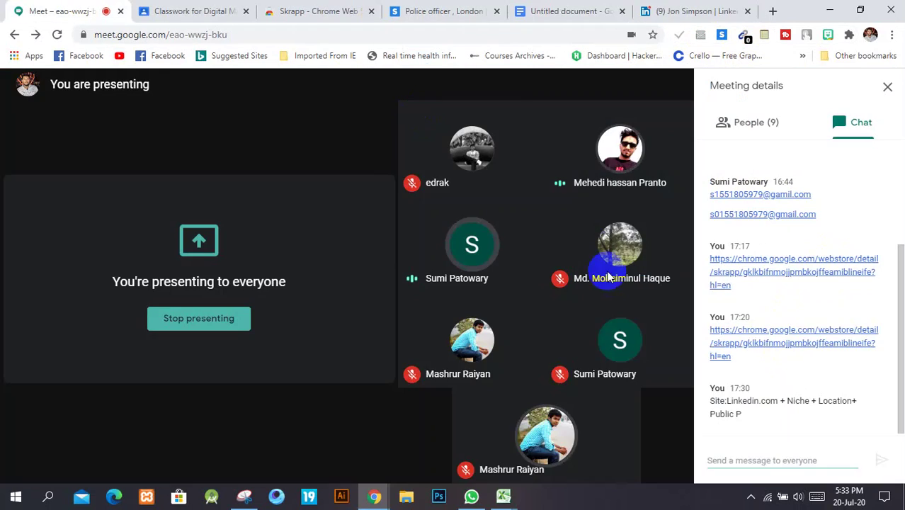
pyautogui.click(602, 447)
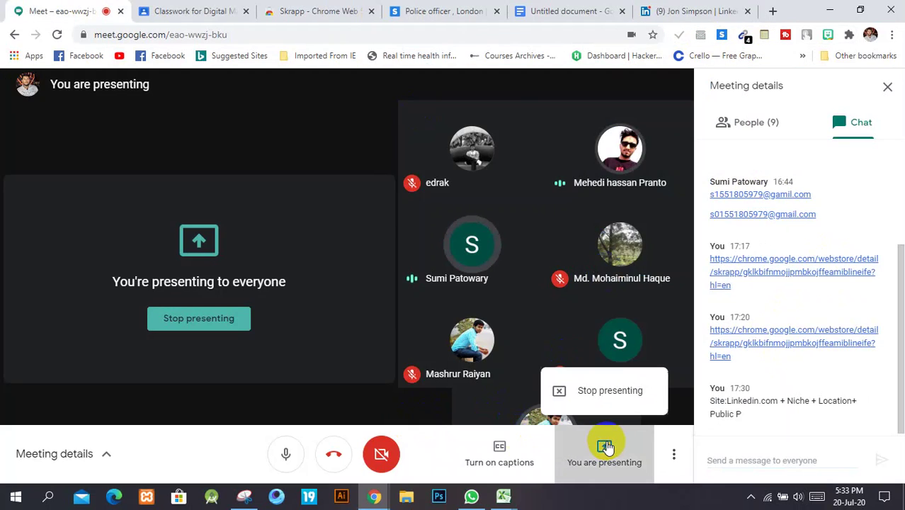
pyautogui.click(609, 391)
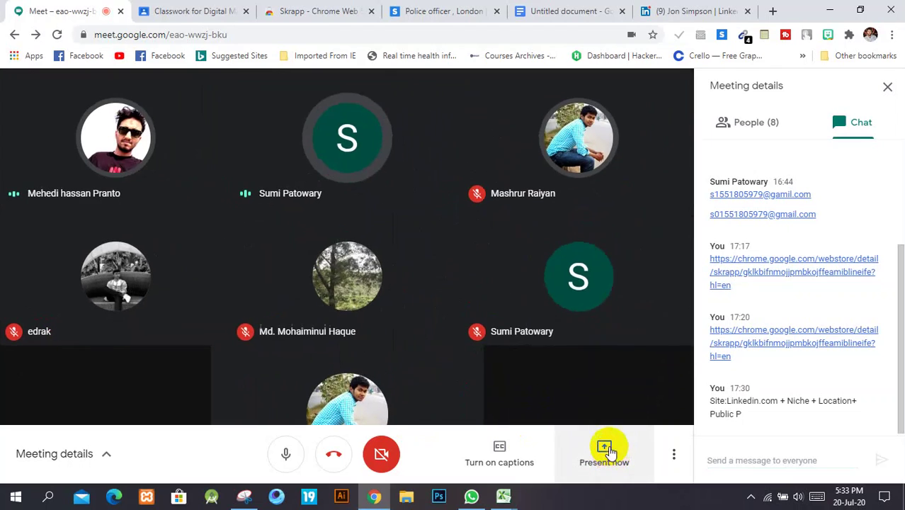
pyautogui.click(604, 448)
pyautogui.click(593, 339)
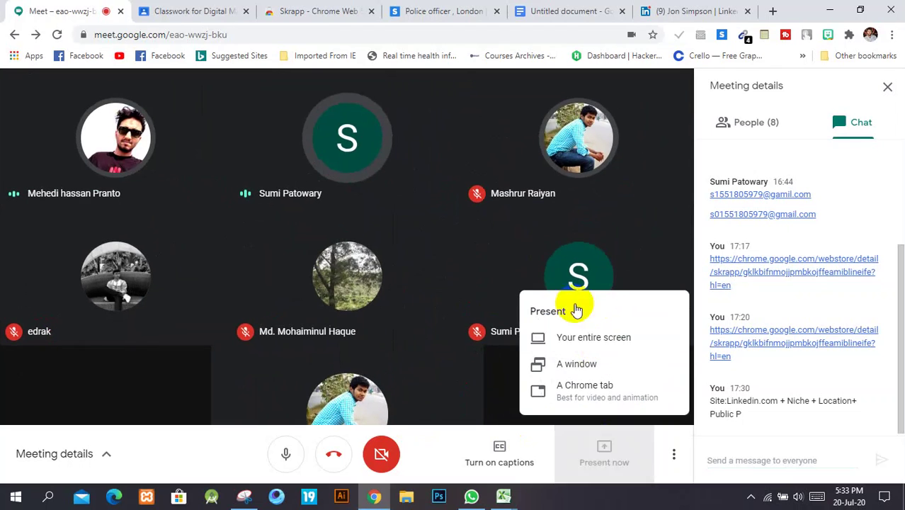
pyautogui.click(466, 265)
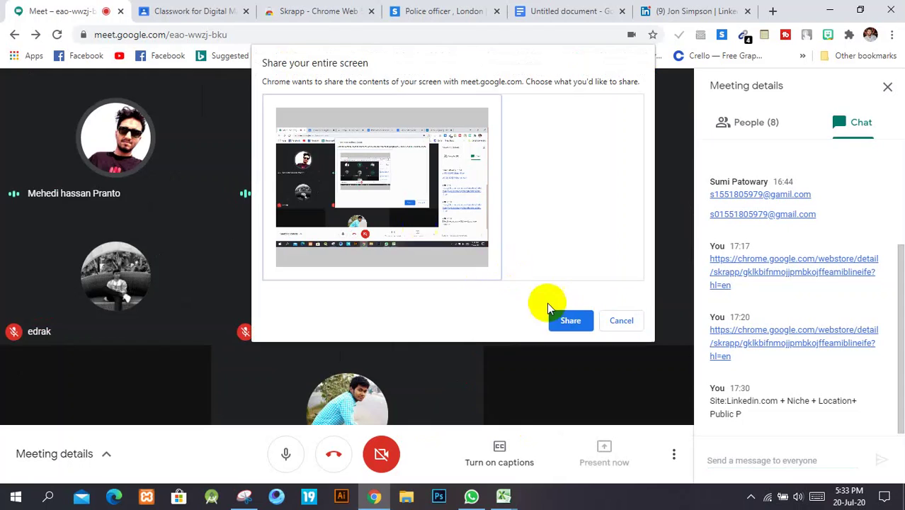
pyautogui.click(565, 320)
# - Save the police officer's LinkedIn profile as a lead in the Skrapp list "Police officer , London"
pyautogui.click(690, 11)
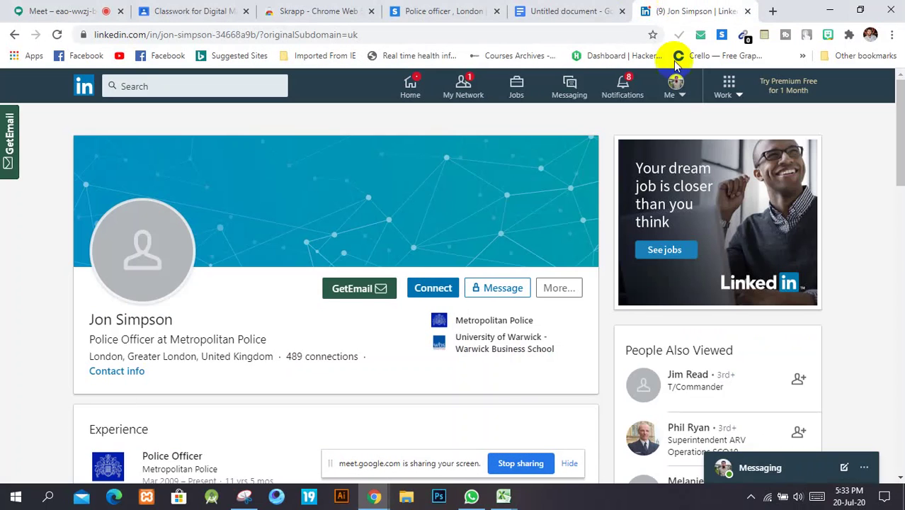
pyautogui.click(722, 37)
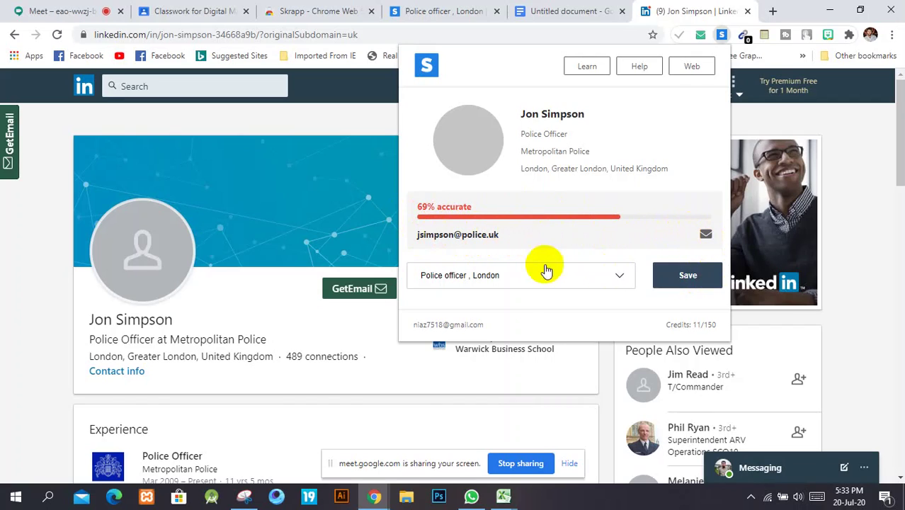
pyautogui.click(686, 276)
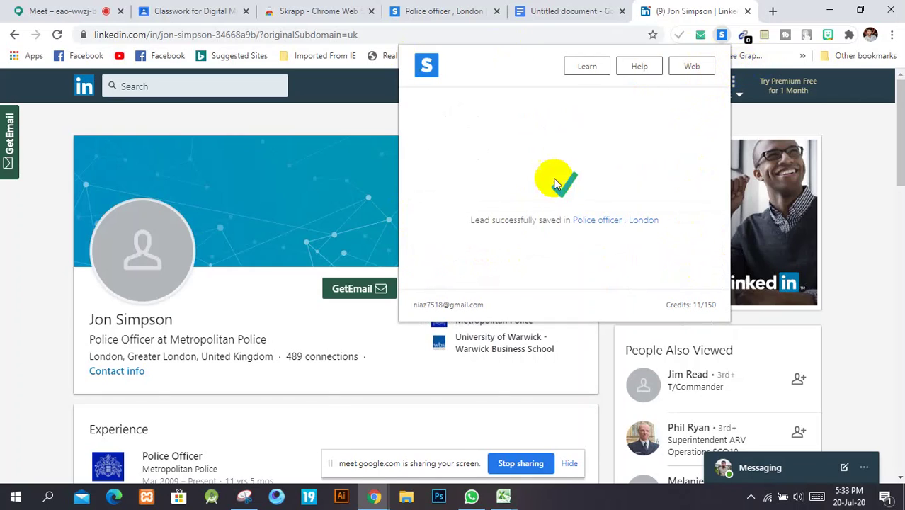
# - Go back to the Google results, inspect the City of London Police company page on LinkedIn, and return to the results
pyautogui.click(13, 34)
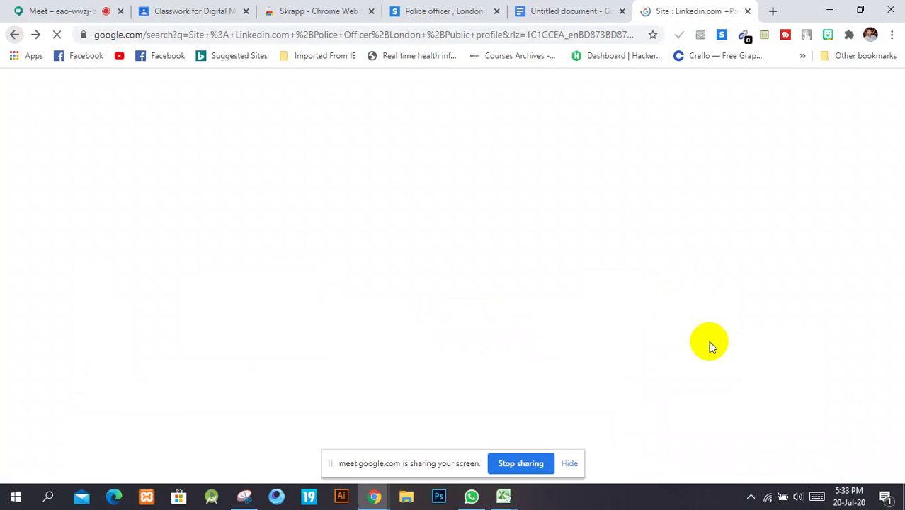
pyautogui.scroll(-3, 216, 173)
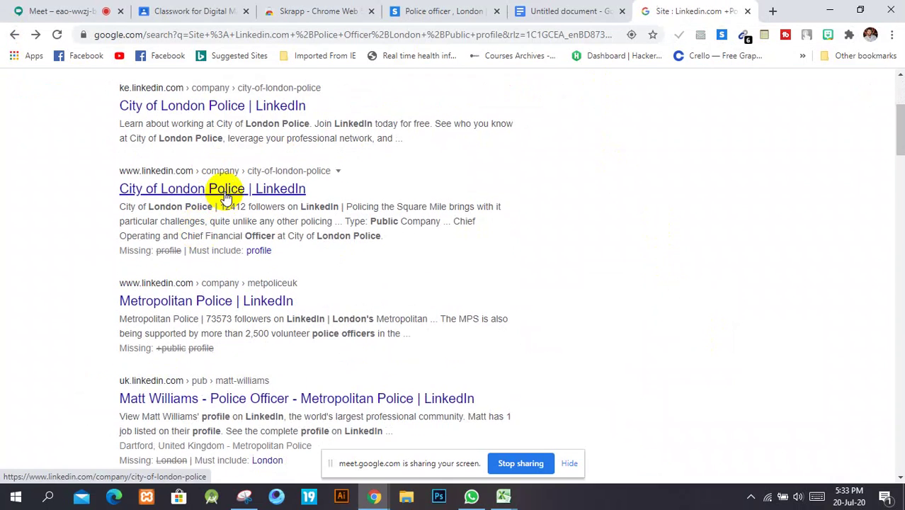
pyautogui.click(225, 197)
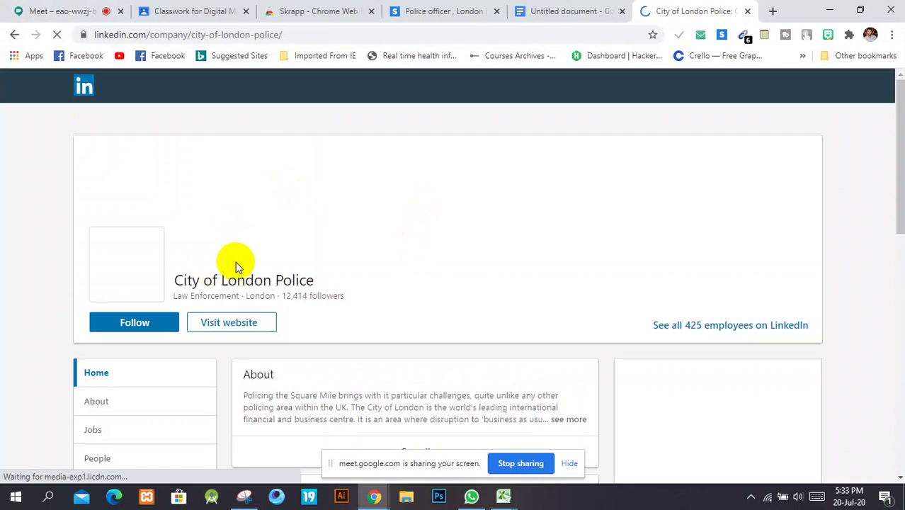
pyautogui.scroll(-3, 297, 262)
pyautogui.scroll(3, 343, 262)
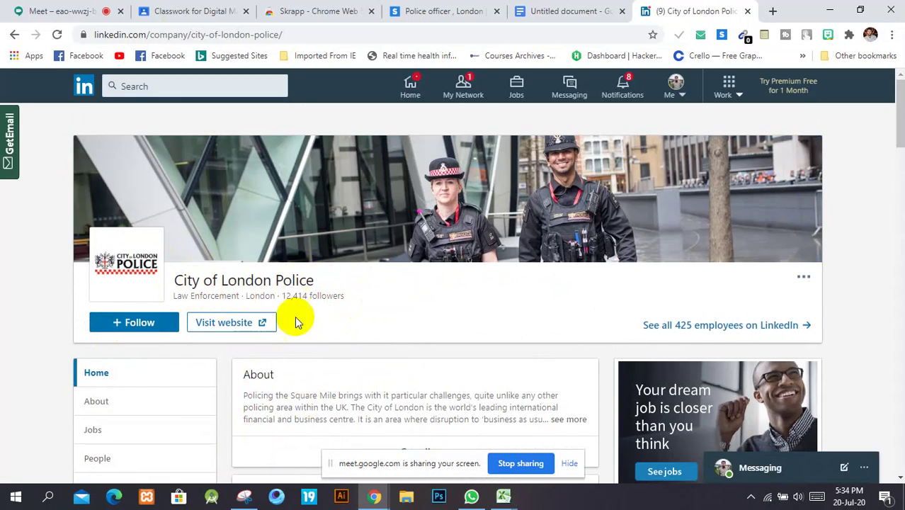
pyautogui.click(15, 35)
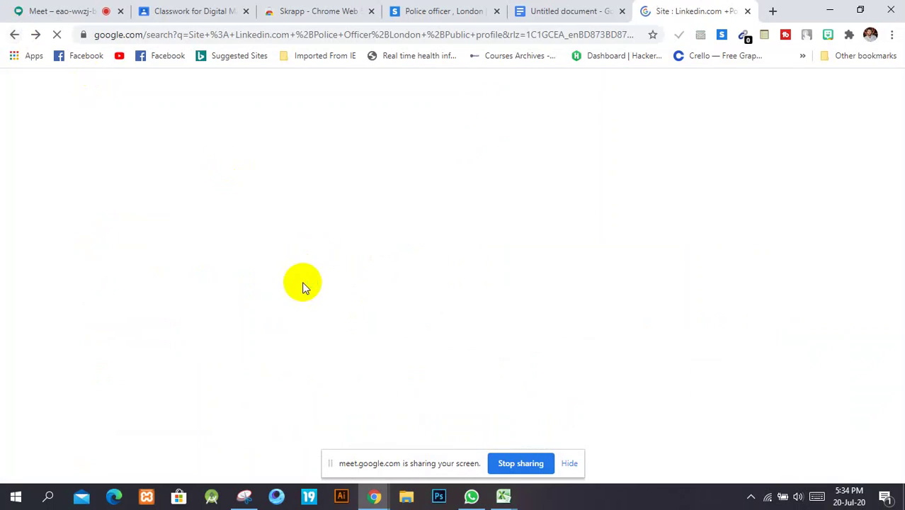
# - Open the Dartford-based Metropolitan Police officer's LinkedIn profile, look up the email with Skrapp, and save the lead to "Police officer , London"
pyautogui.scroll(-2, 425, 304)
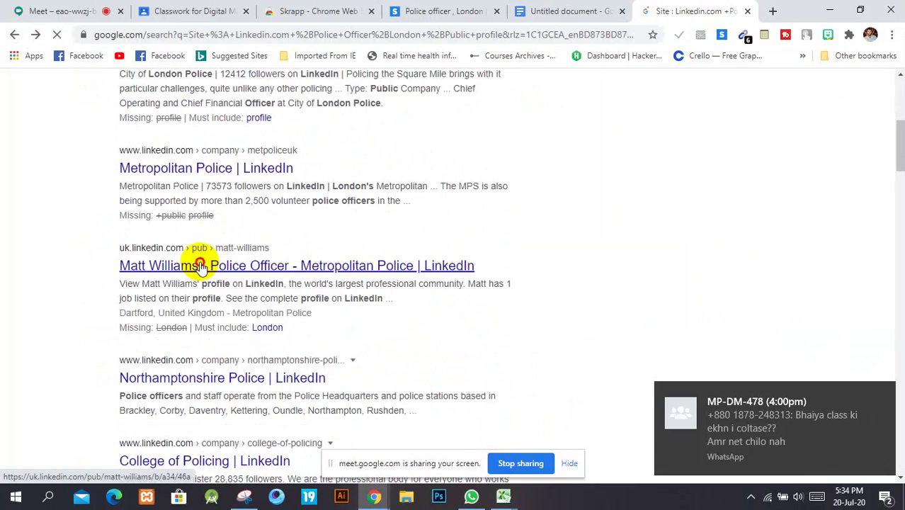
pyautogui.click(200, 266)
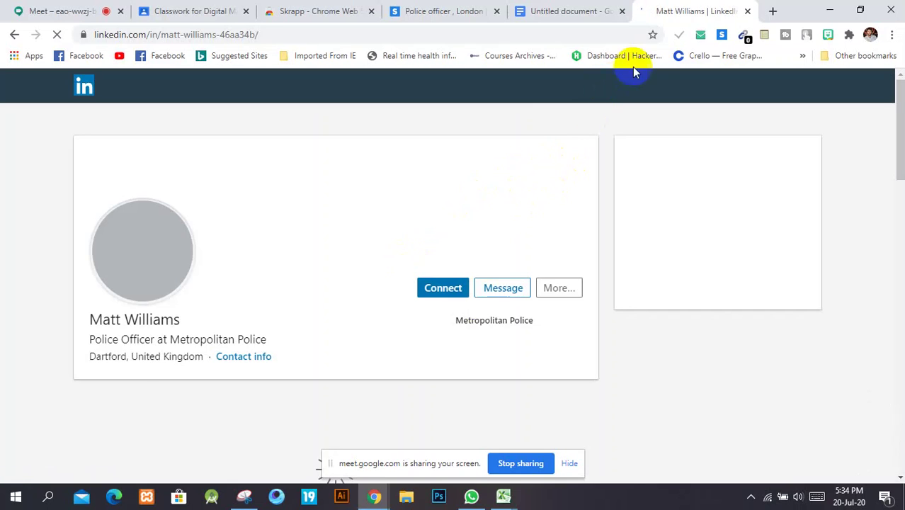
pyautogui.click(722, 35)
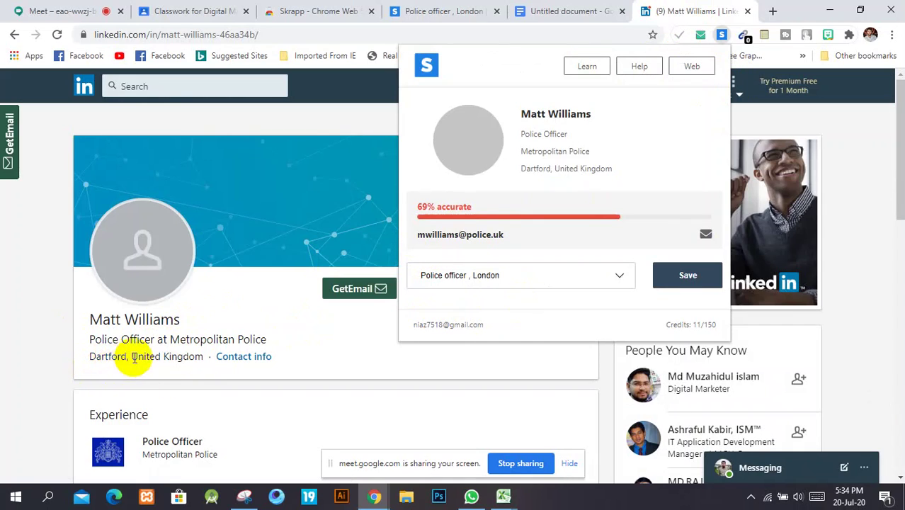
pyautogui.scroll(-6, 163, 358)
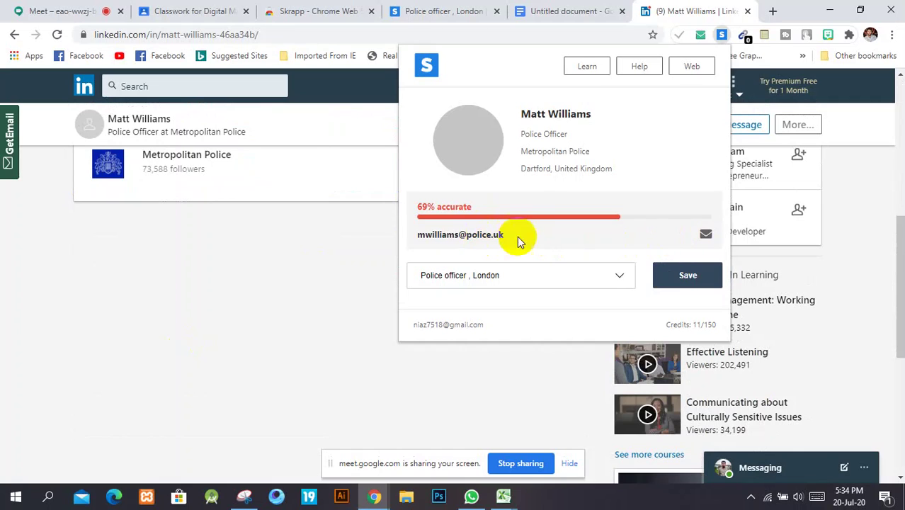
pyautogui.click(711, 277)
pyautogui.scroll(5, 131, 139)
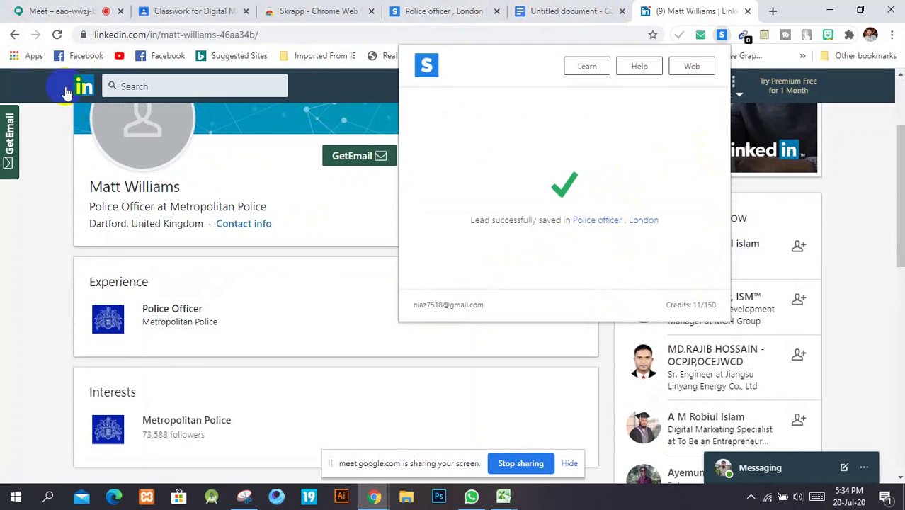
# - Return to the Google results and scan them for further LinkedIn profiles of individual London police officers
pyautogui.click(14, 34)
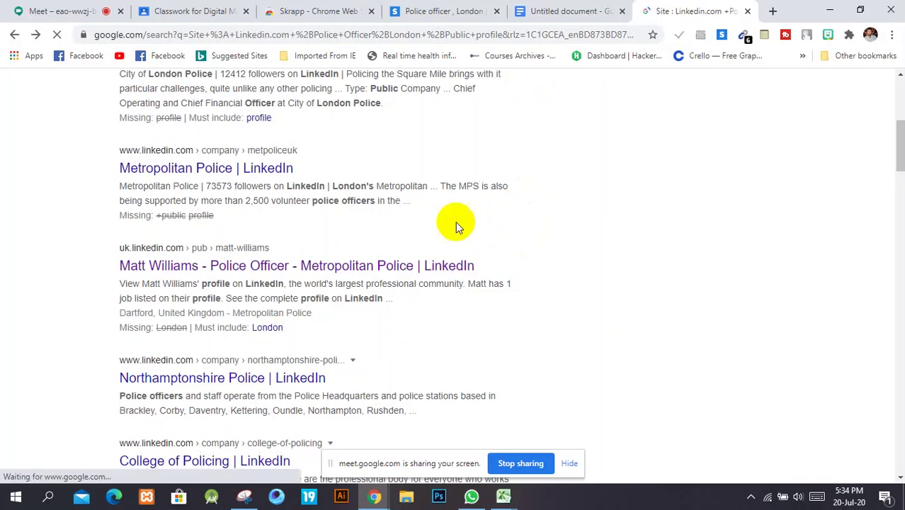
pyautogui.scroll(-5, 460, 212)
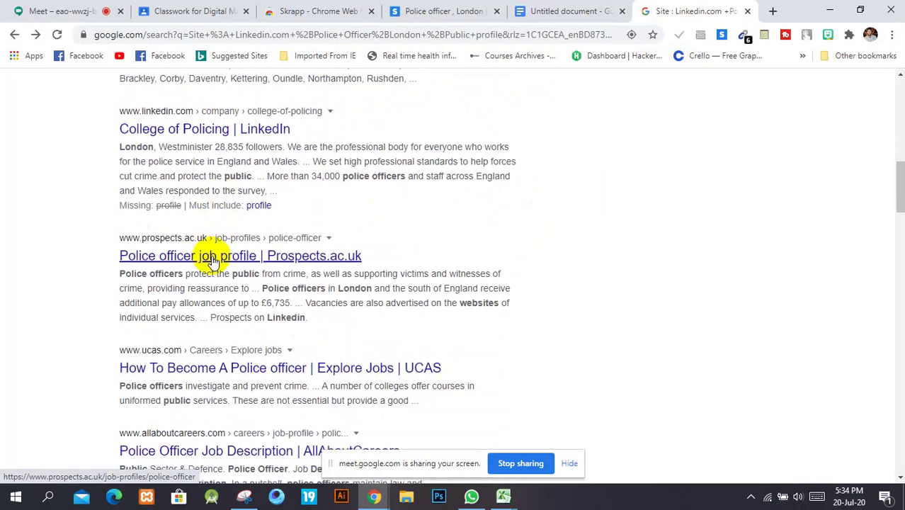
pyautogui.scroll(-3, 205, 255)
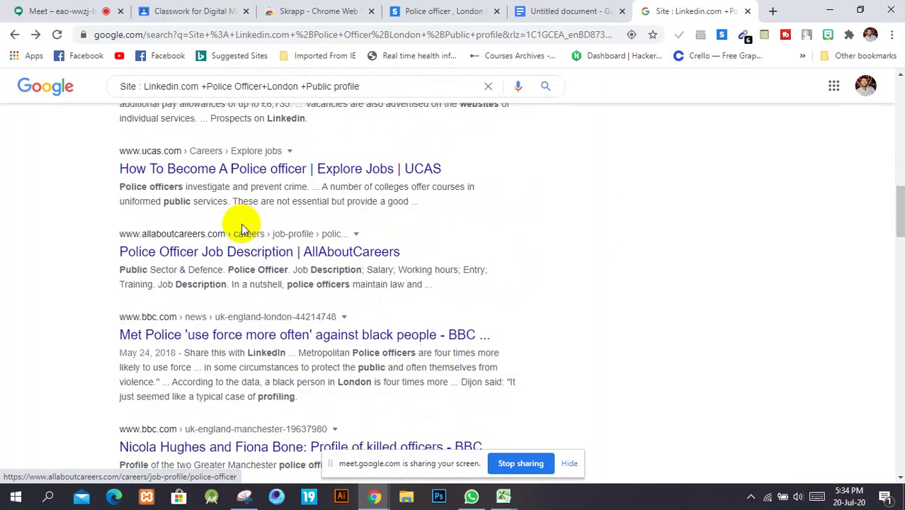
pyautogui.scroll(-2, 226, 244)
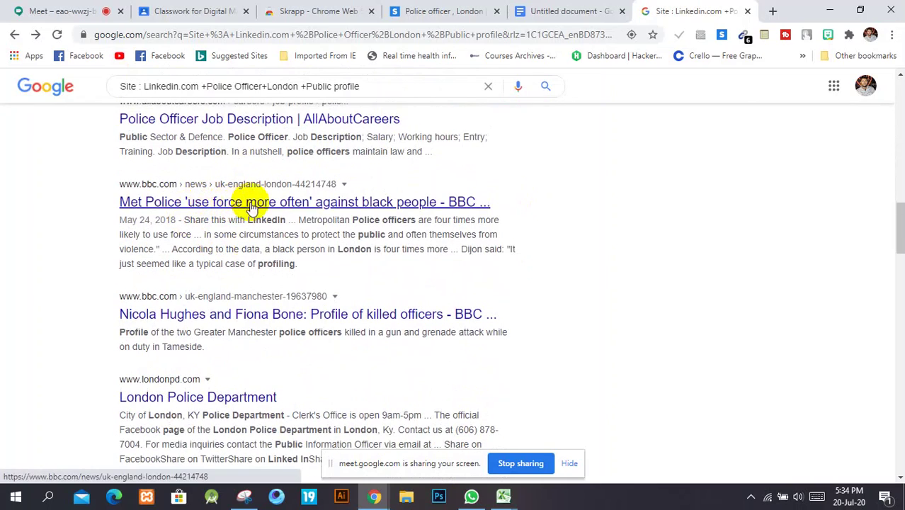
pyautogui.scroll(7, 239, 241)
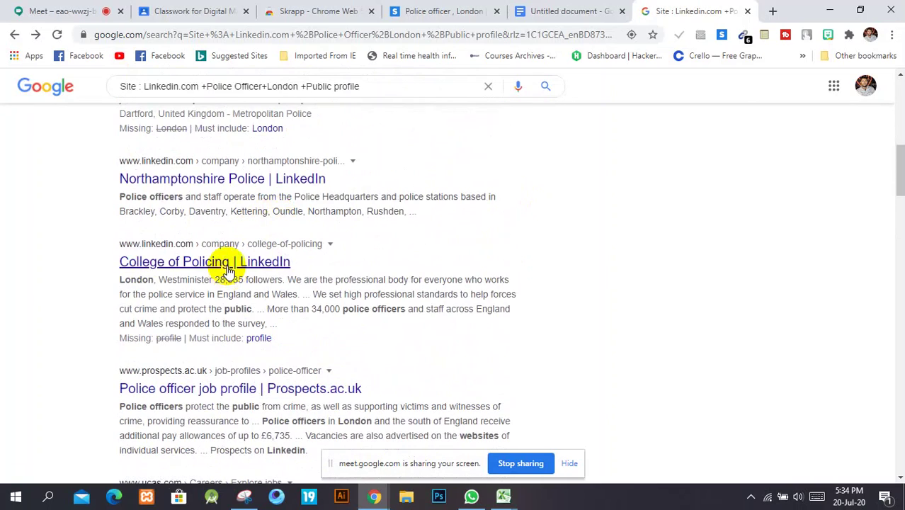
pyautogui.scroll(2, 226, 271)
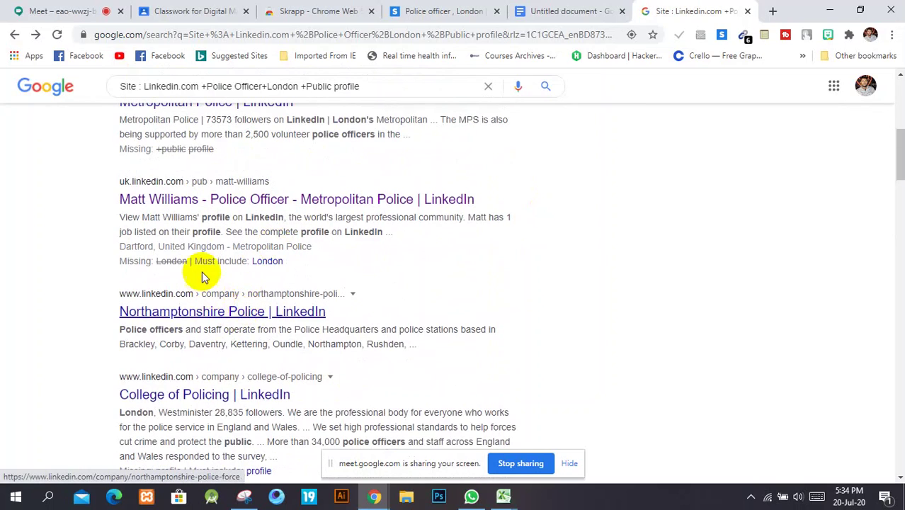
pyautogui.scroll(6, 206, 269)
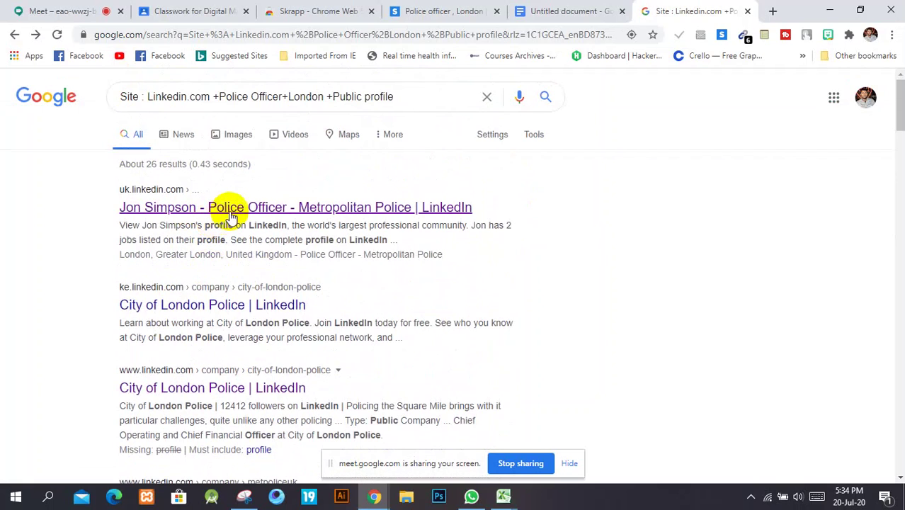
pyautogui.scroll(-2, 178, 312)
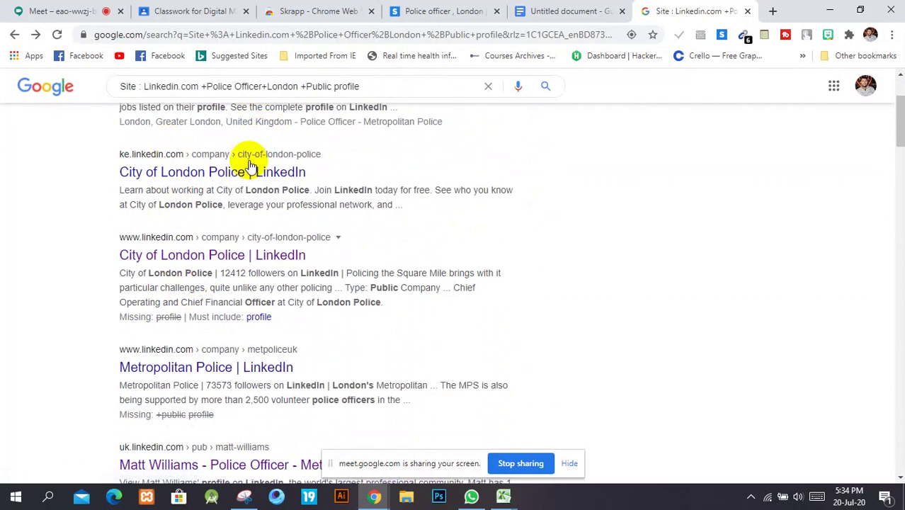
pyautogui.scroll(2, 247, 152)
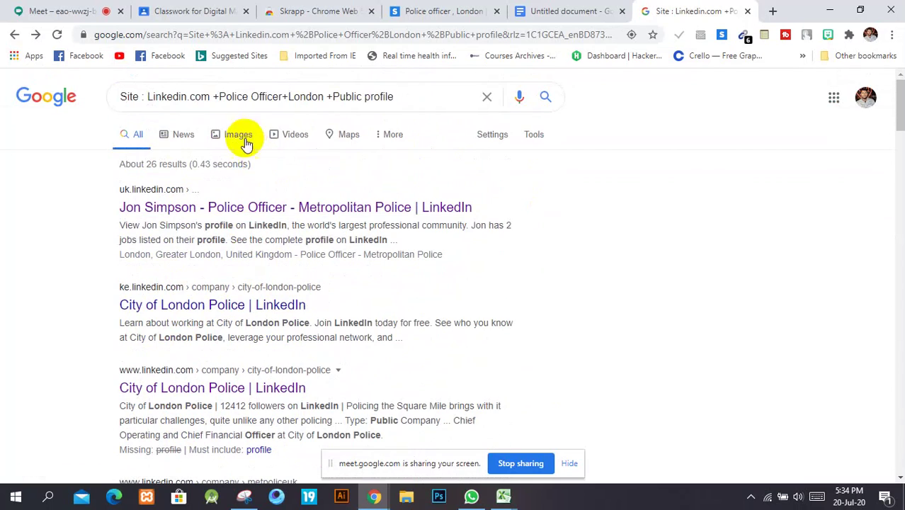
# - Add a space after the plus signs before "Police Officer" and "London" in the Google search query
pyautogui.click(330, 96)
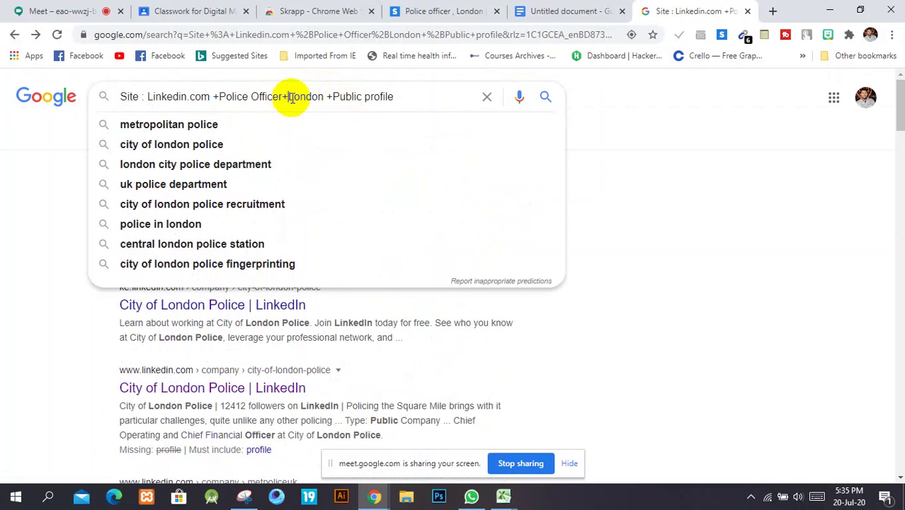
pyautogui.click(217, 97)
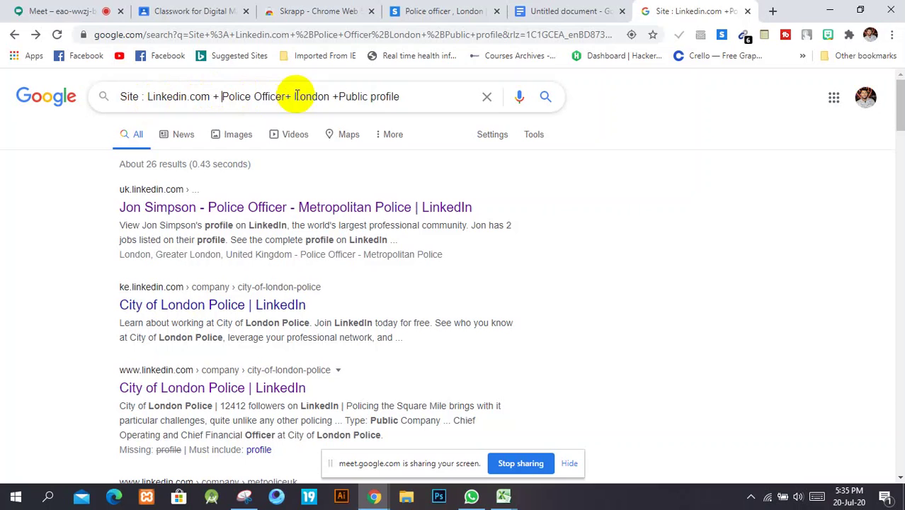
# - Admit the waiting participant to the Google Meet call and return to the Google results
pyautogui.click(49, 10)
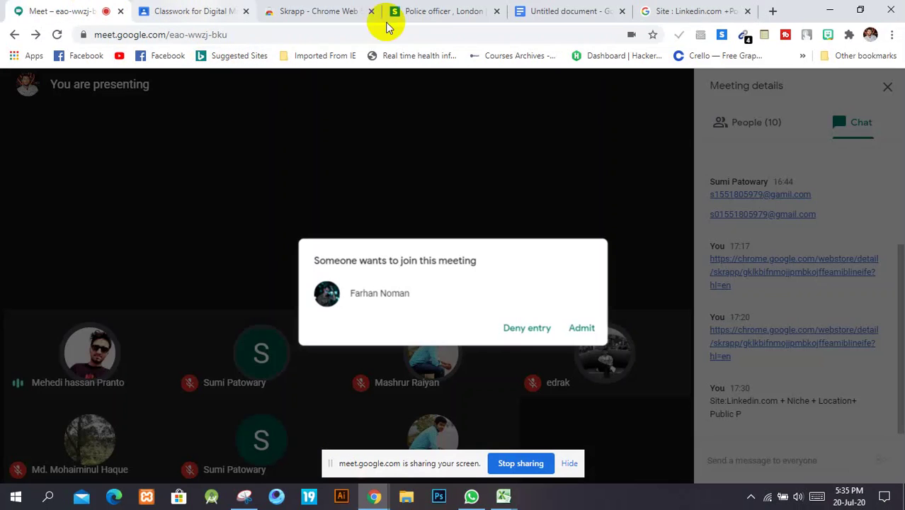
pyautogui.click(585, 314)
pyautogui.click(694, 11)
# - Compare the LinkedIn search formula in the untitled Google Docs document with the query on the Google results page
pyautogui.click(575, 10)
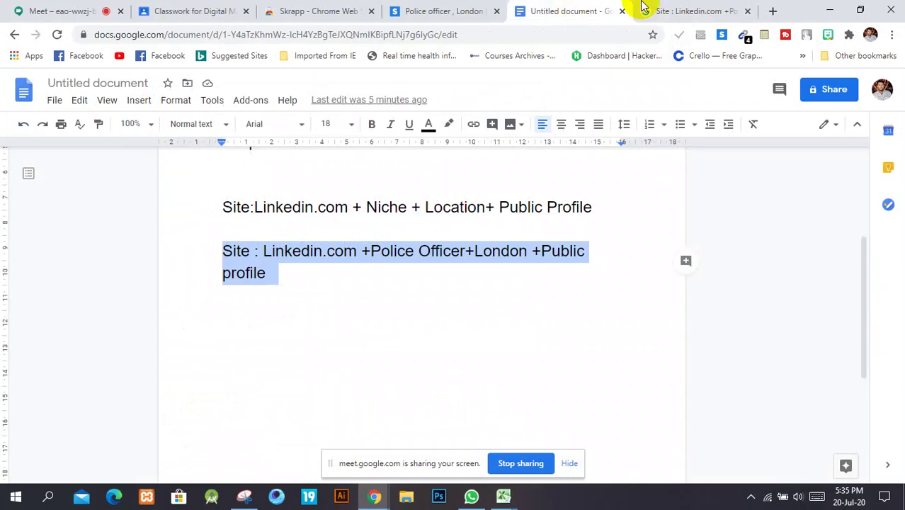
pyautogui.click(673, 8)
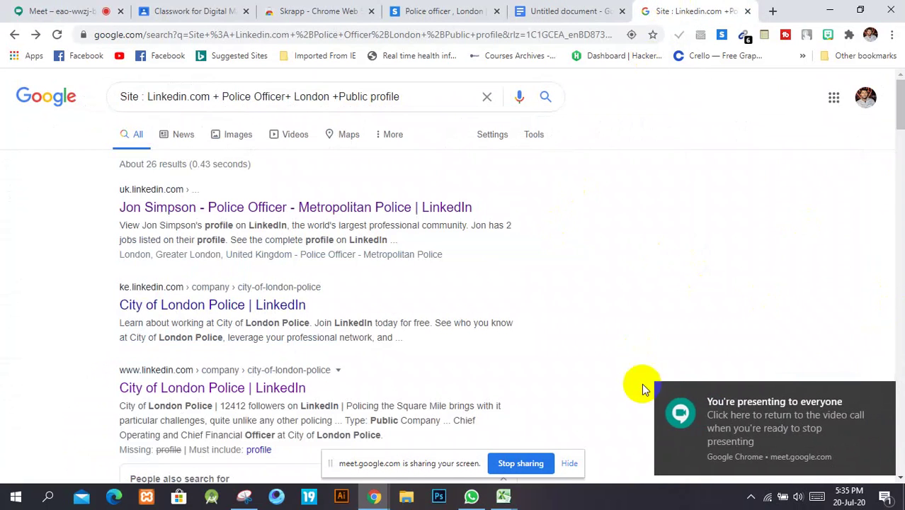
pyautogui.click(884, 498)
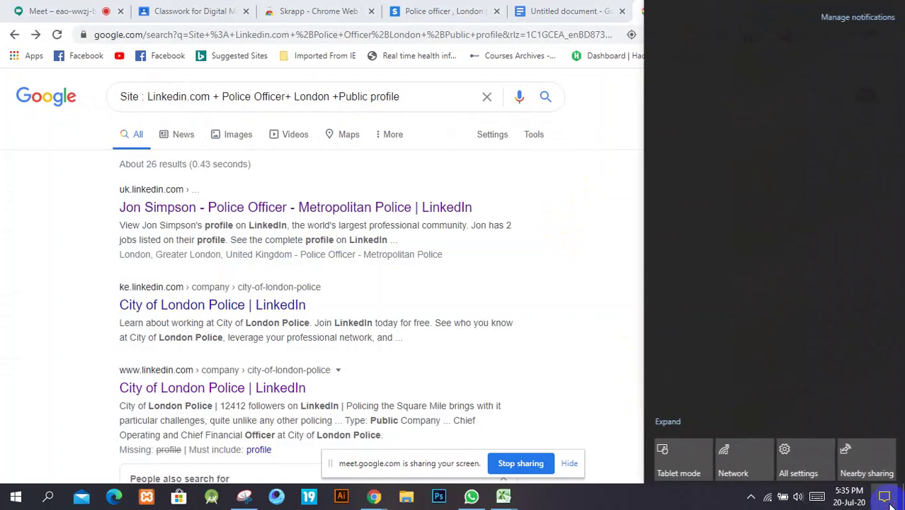
pyautogui.click(636, 232)
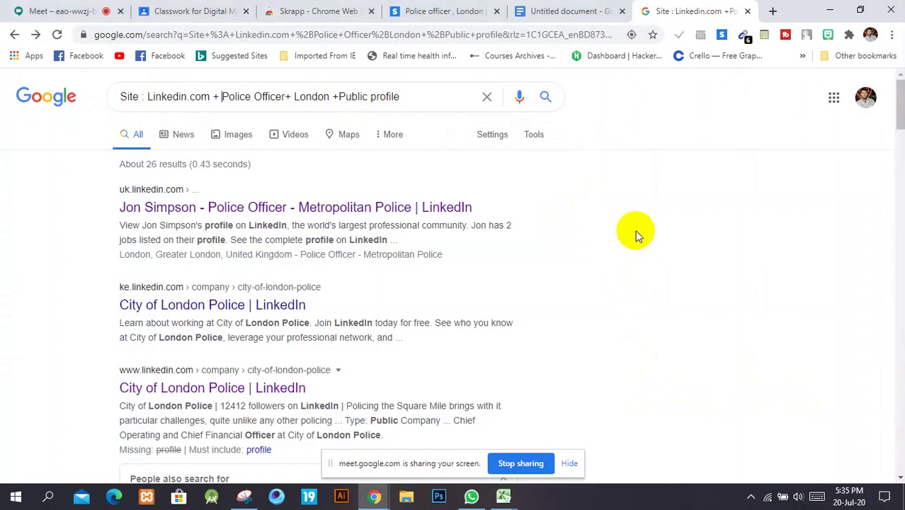
pyautogui.click(574, 10)
pyautogui.click(655, 9)
# - Look through the remaining Google results, inspect the British Transport Police officer careers page, and return to the results
pyautogui.scroll(-2, 450, 337)
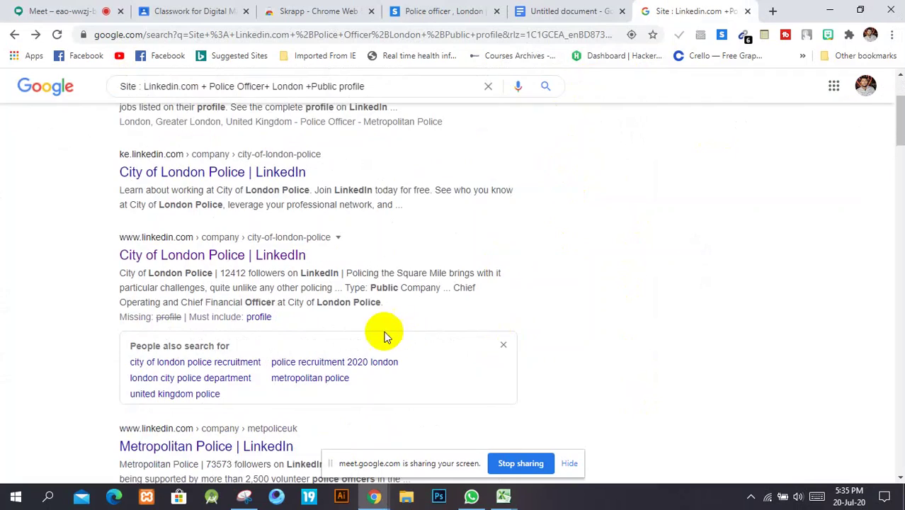
pyautogui.scroll(-5, 380, 333)
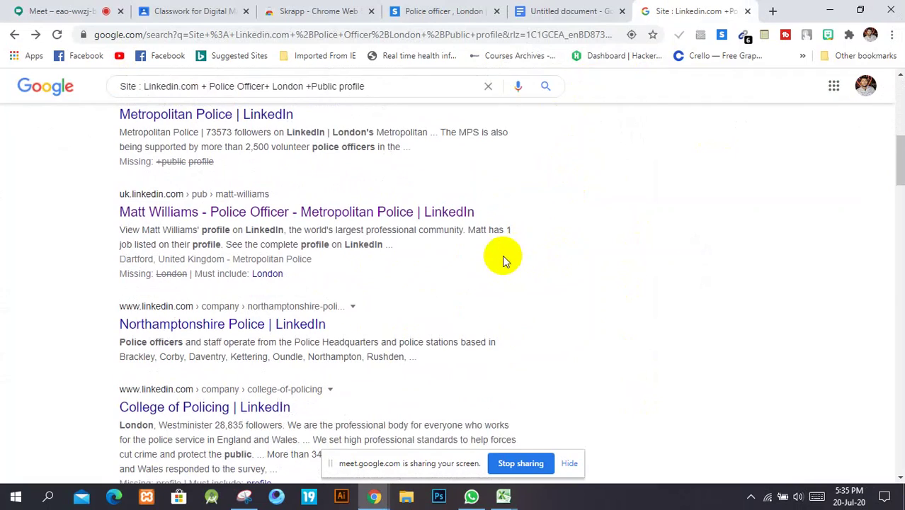
pyautogui.scroll(-10, 303, 233)
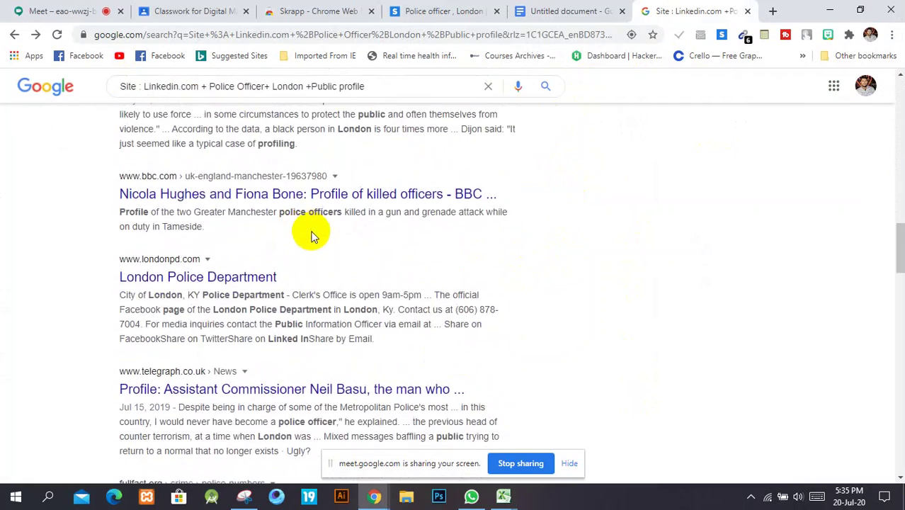
pyautogui.scroll(-7, 314, 236)
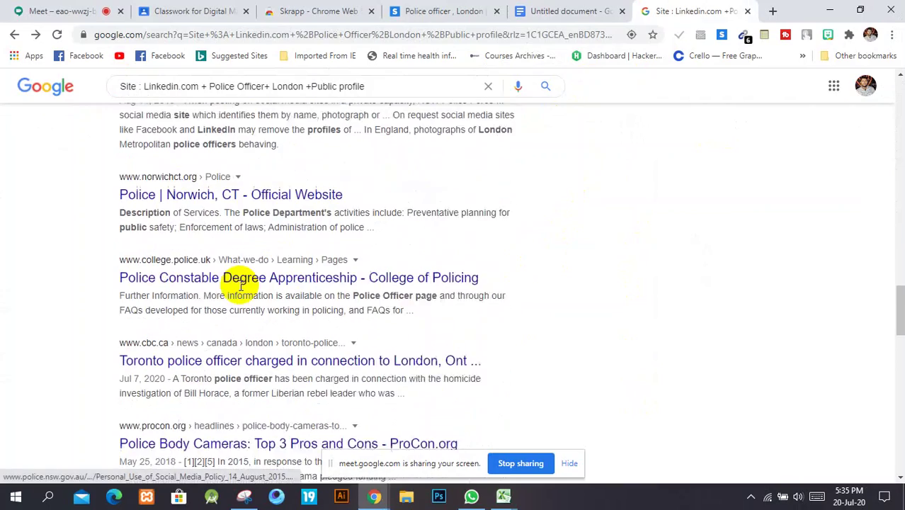
pyautogui.scroll(-1, 241, 247)
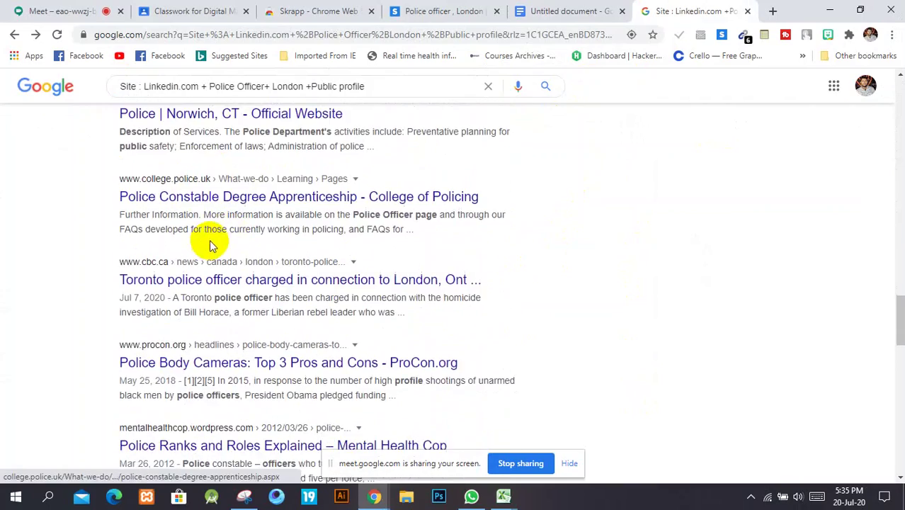
pyautogui.scroll(-1, 210, 245)
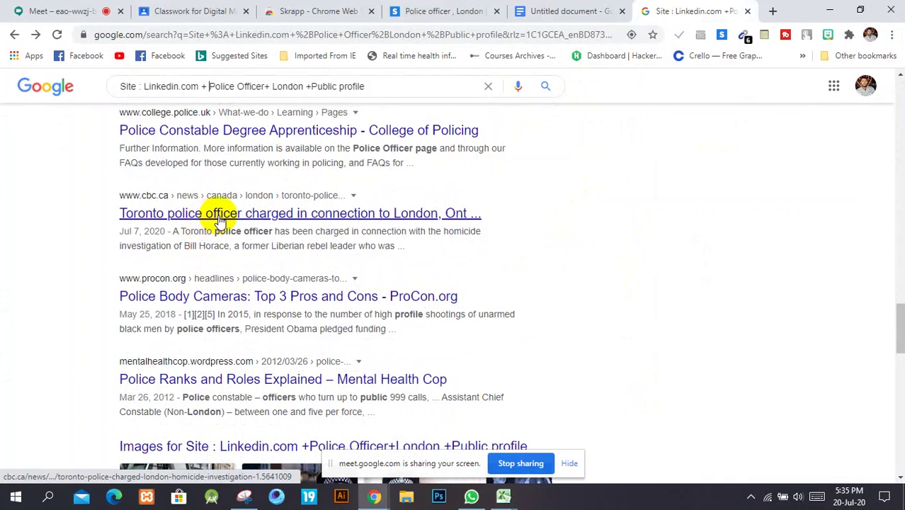
pyautogui.scroll(-5, 333, 227)
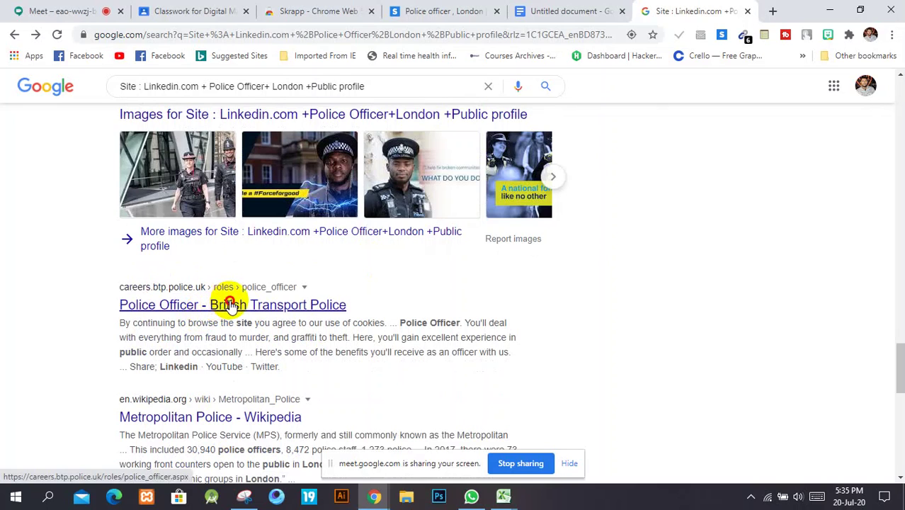
pyautogui.click(230, 306)
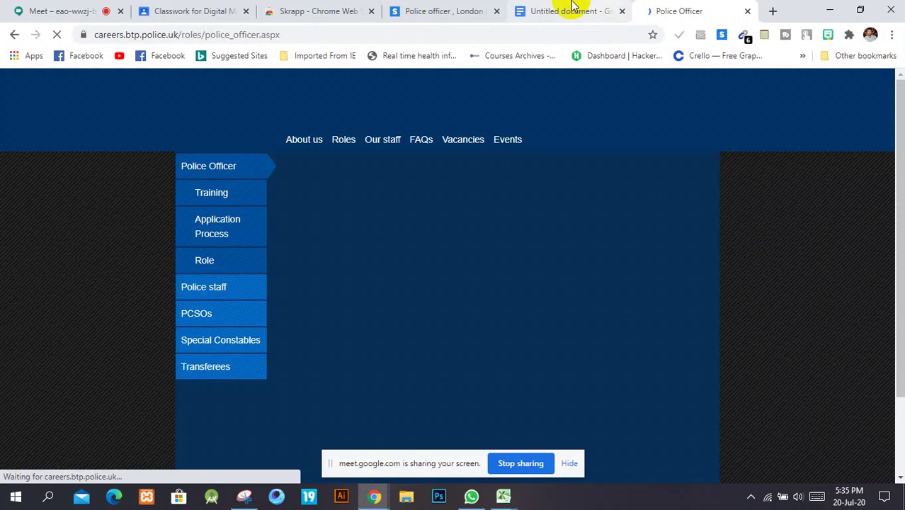
pyautogui.click(15, 34)
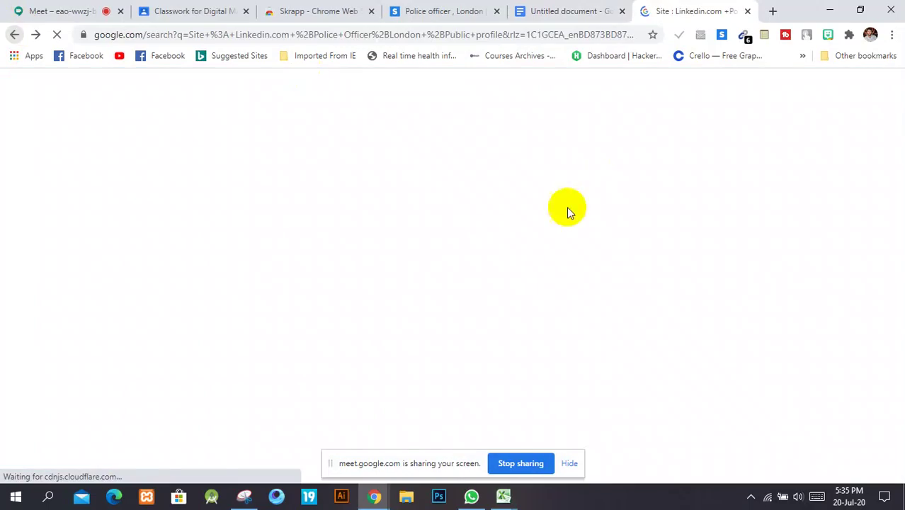
# - Adjust the spacing around the plus signs to "Site : Linkedin.com+ Police Officer+London + Public profile" and rerun the Google search
pyautogui.scroll(-1, 318, 258)
pyautogui.scroll(7, 298, 275)
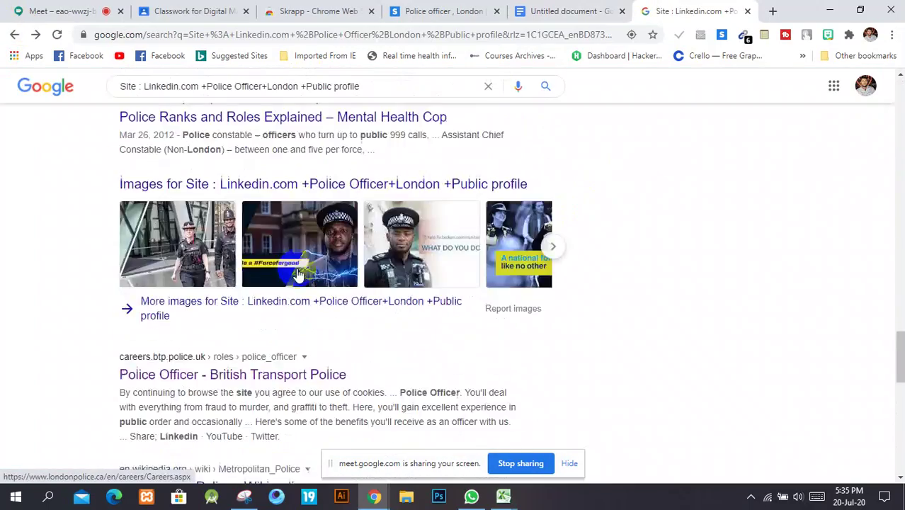
pyautogui.scroll(20, 298, 274)
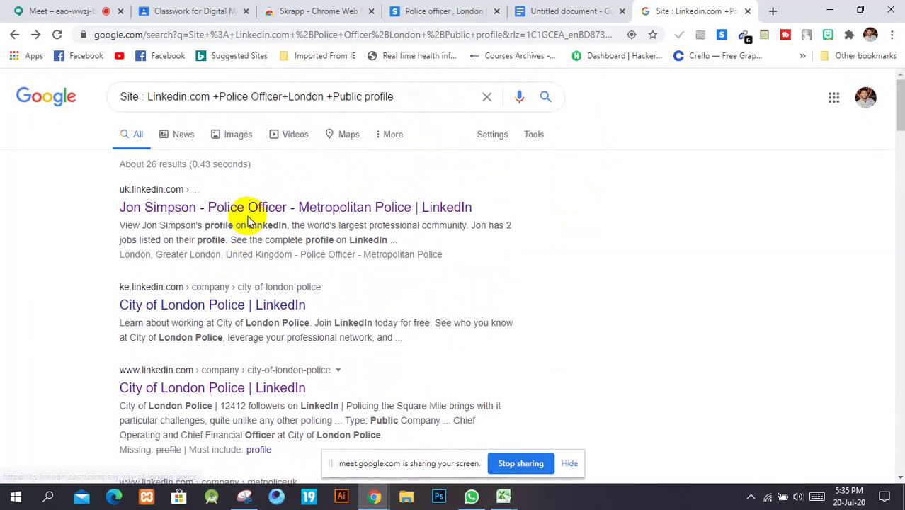
pyautogui.click(219, 94)
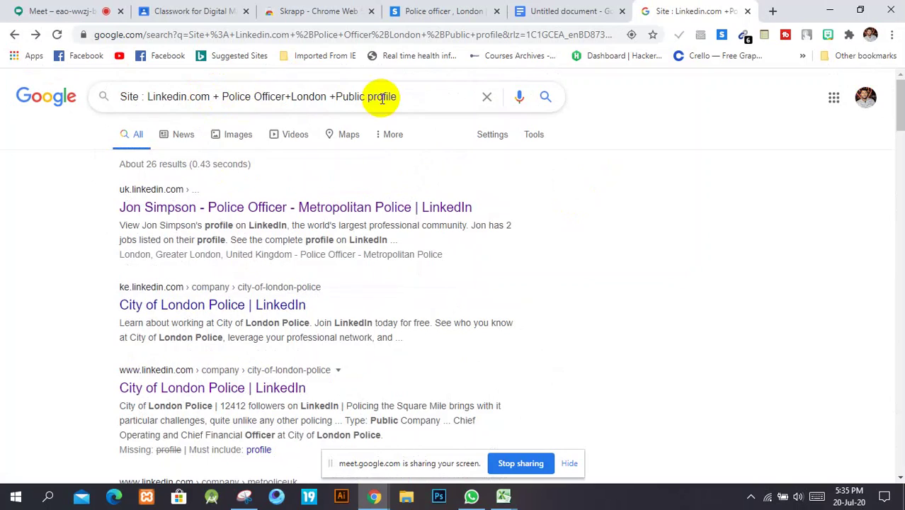
pyautogui.click(333, 97)
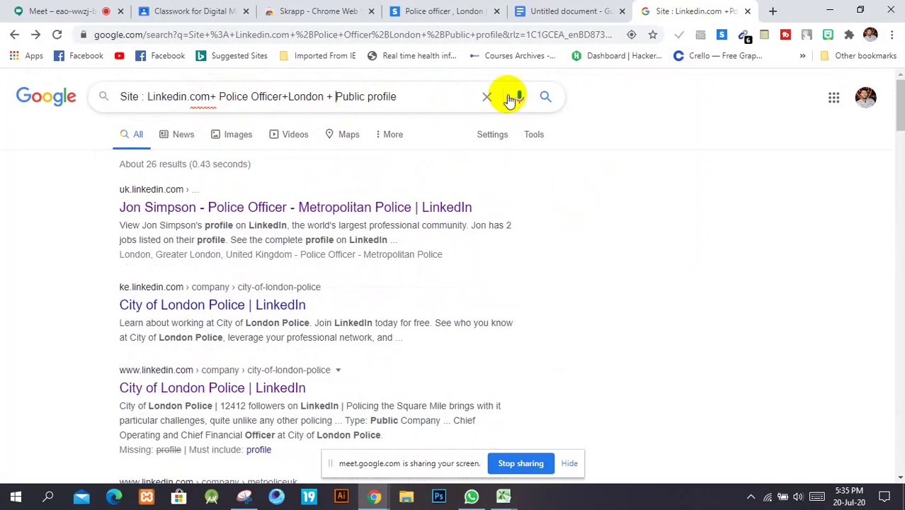
pyautogui.click(547, 96)
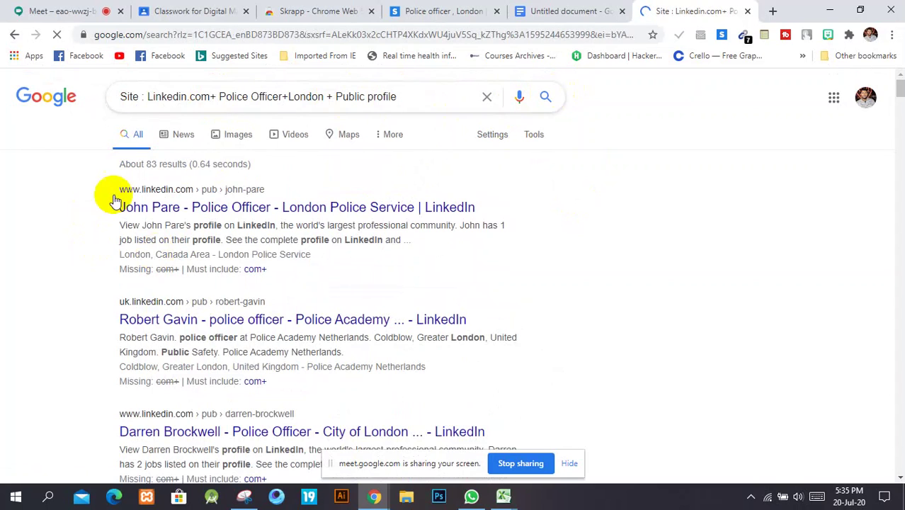
# - Open the LinkedIn profile from the first Google result and save its lead to the "Police officer , London" list with Skrapp
pyautogui.rightClick(146, 207)
pyautogui.click(215, 214)
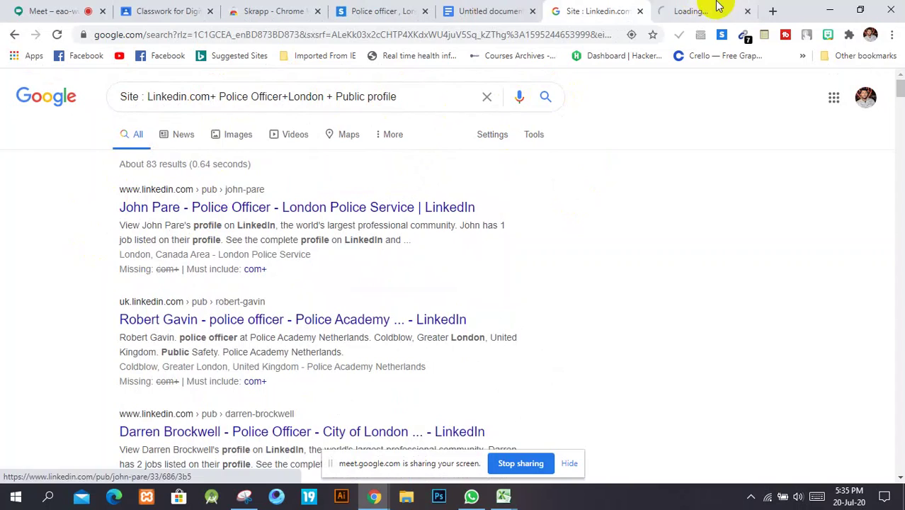
pyautogui.click(691, 9)
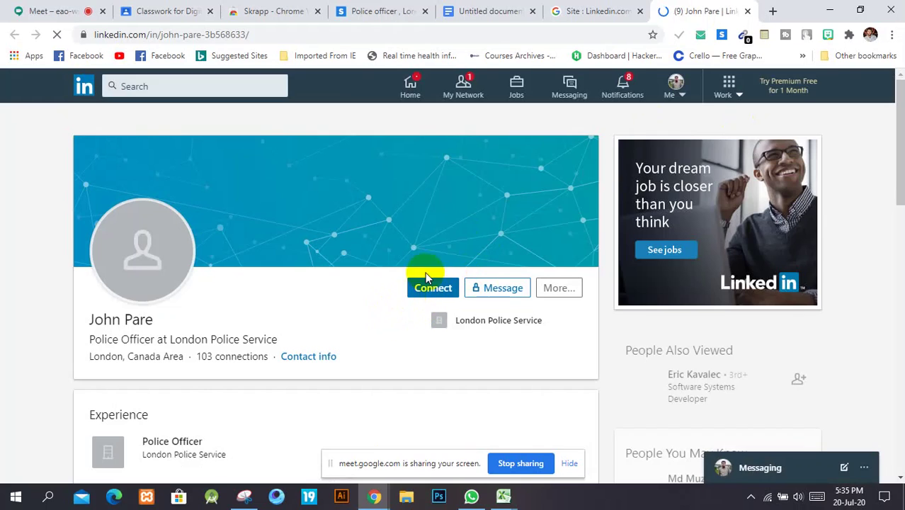
pyautogui.click(722, 37)
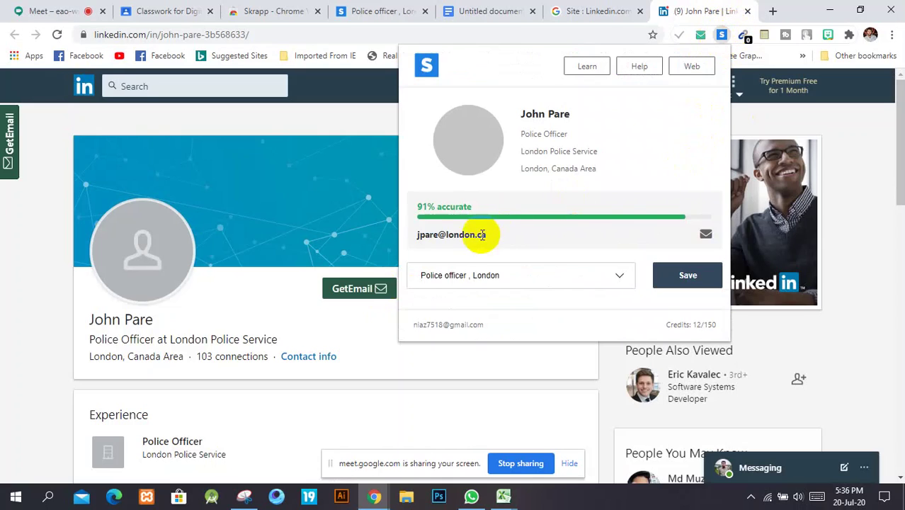
pyautogui.click(691, 289)
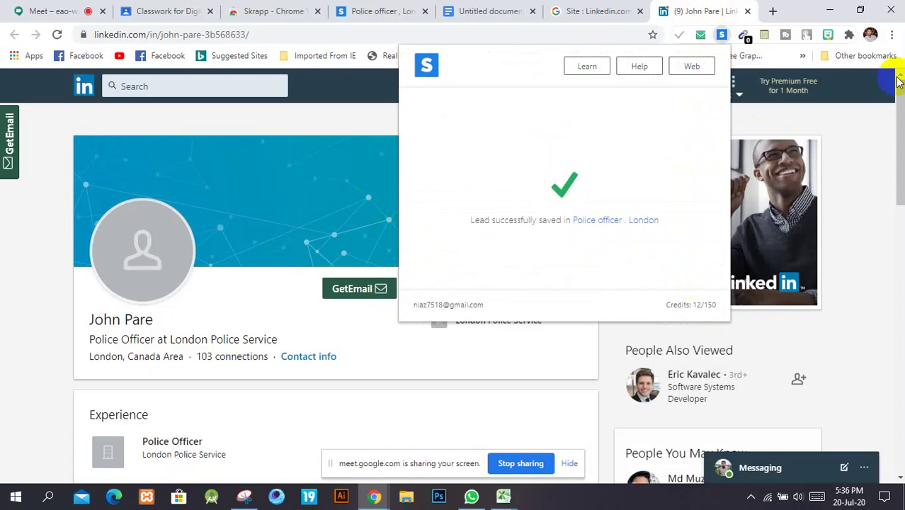
# - Close the Skrapp pop-up, switch to the "Police officer , London" list page on Skrapp and reload it
pyautogui.click(883, 208)
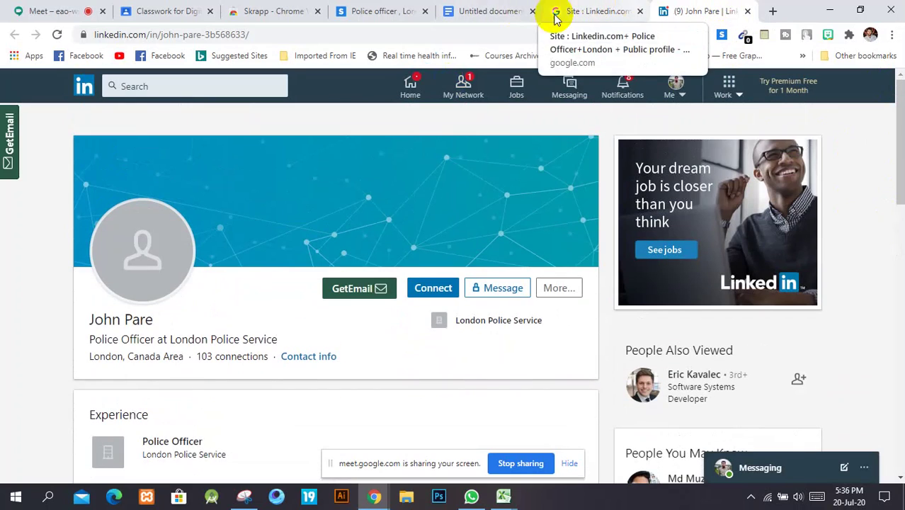
pyautogui.click(386, 8)
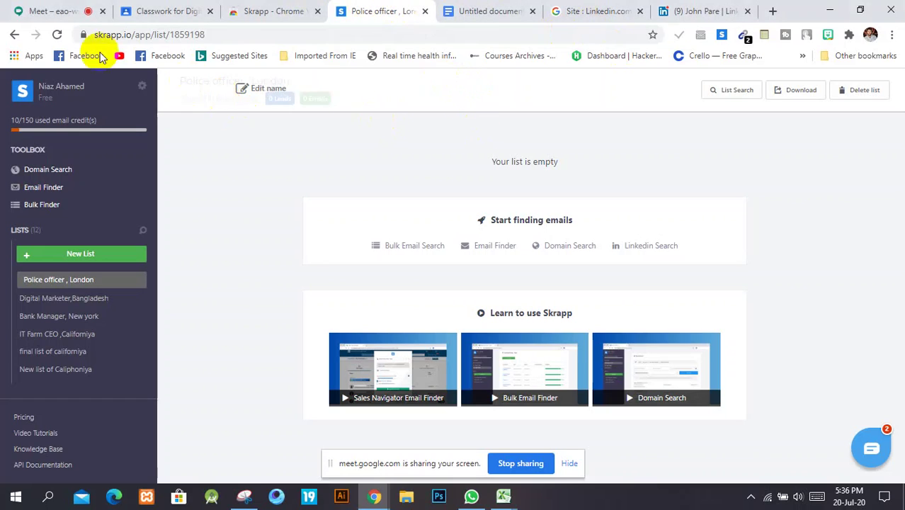
pyautogui.click(56, 35)
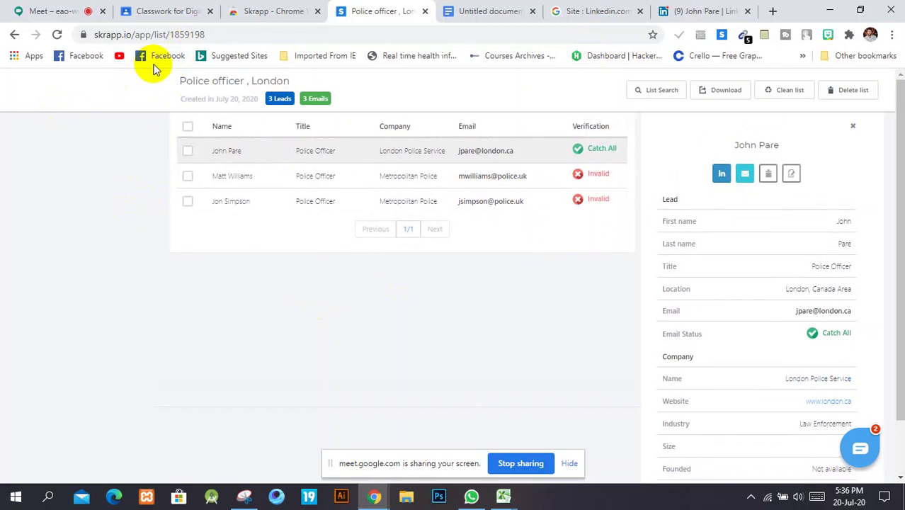
# - Choose the Valid and Catch All email statuses for the list download, leaving Invalid, Unknown and Email Not Found unselected
pyautogui.click(717, 94)
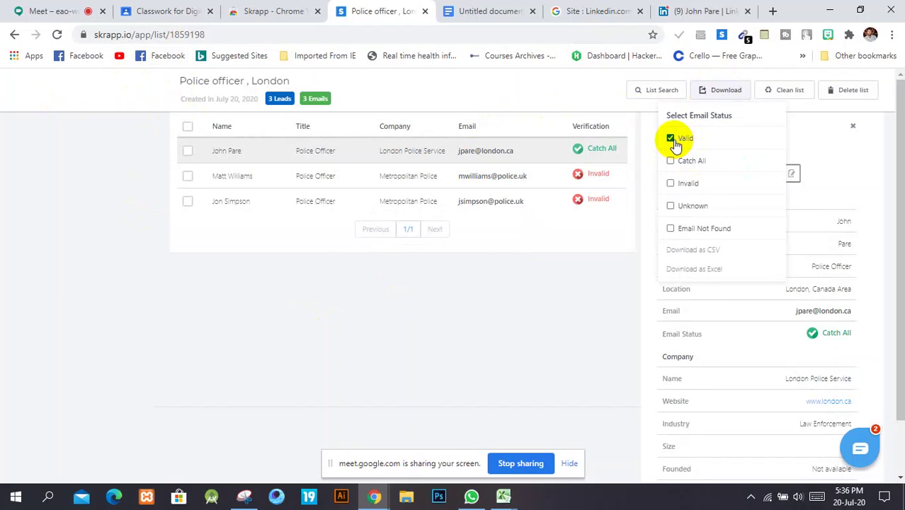
pyautogui.click(673, 140)
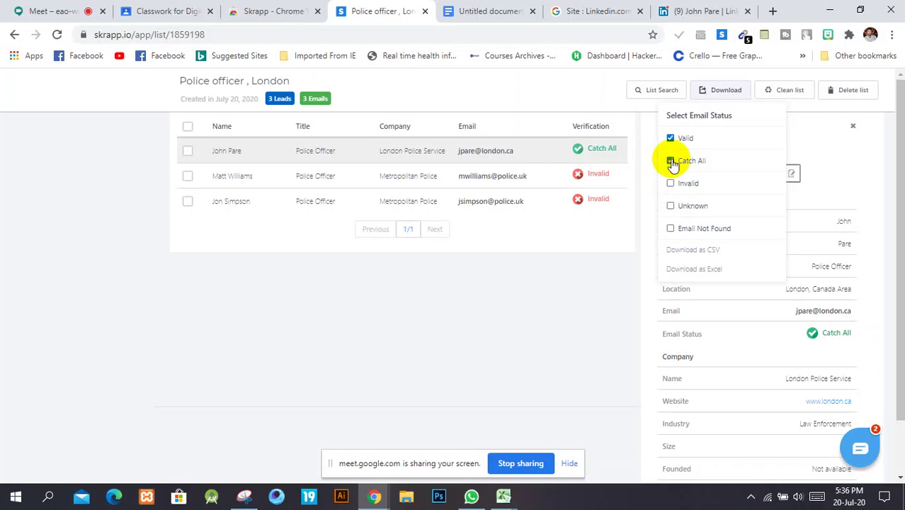
pyautogui.click(671, 162)
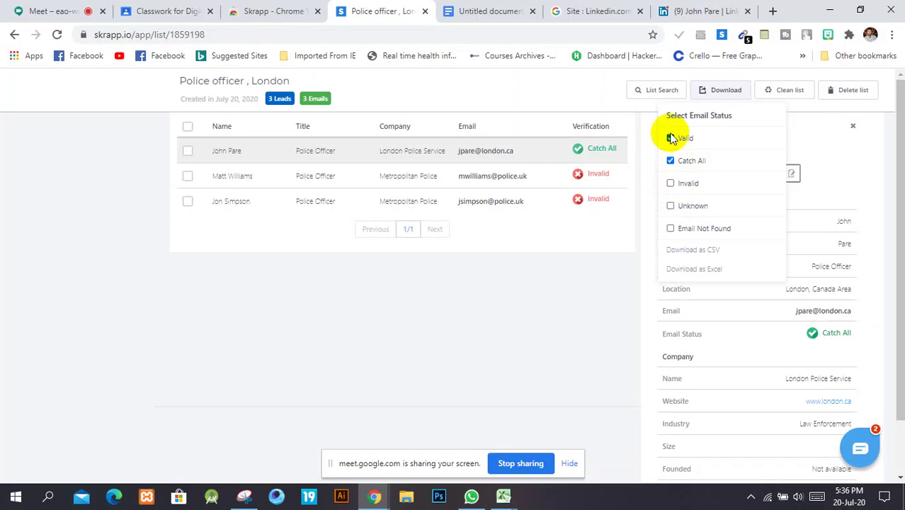
pyautogui.click(671, 184)
pyautogui.click(671, 206)
pyautogui.click(672, 229)
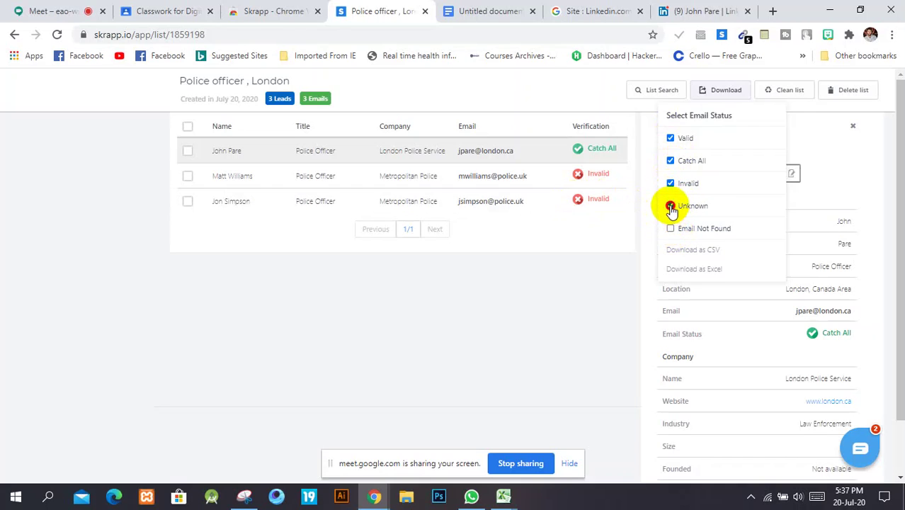
pyautogui.click(671, 207)
pyautogui.click(671, 184)
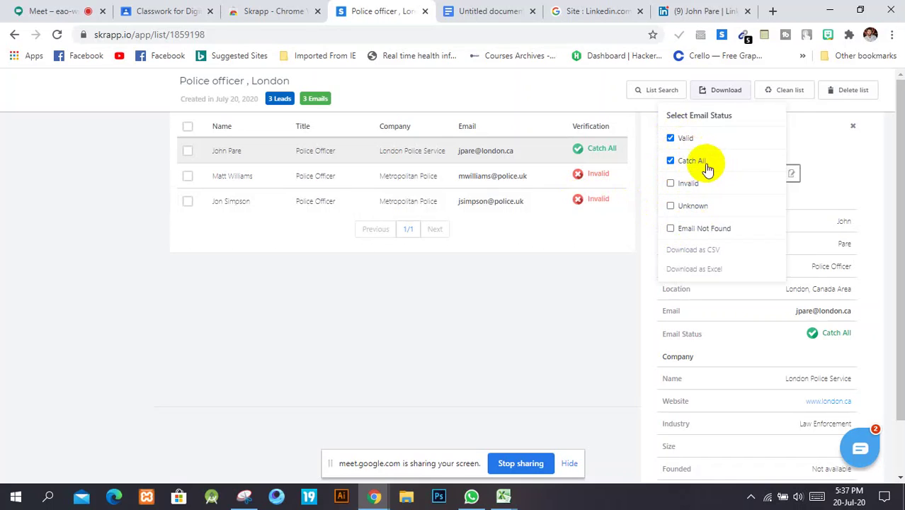
# - Try to download the filtered list as Excel, and go back from the Skrapp login page to the list
pyautogui.scroll(-1, 712, 251)
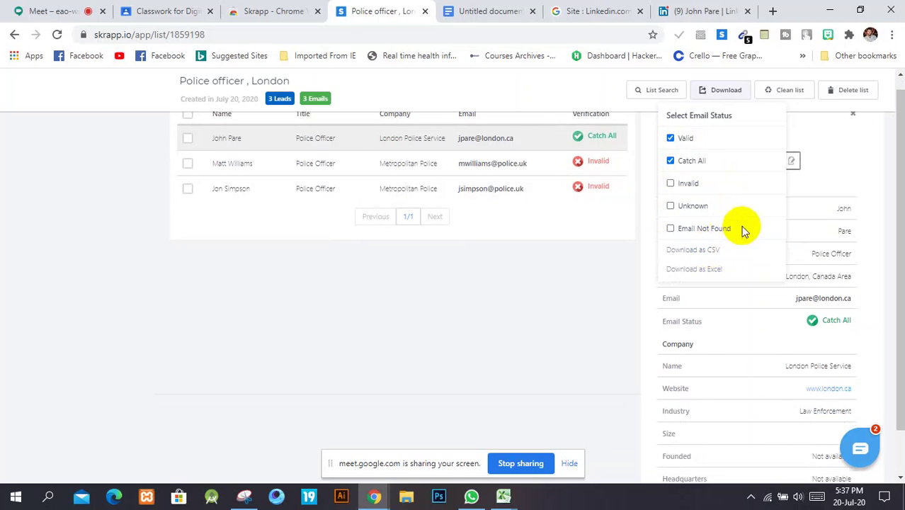
pyautogui.scroll(1, 707, 332)
pyautogui.scroll(5, 709, 312)
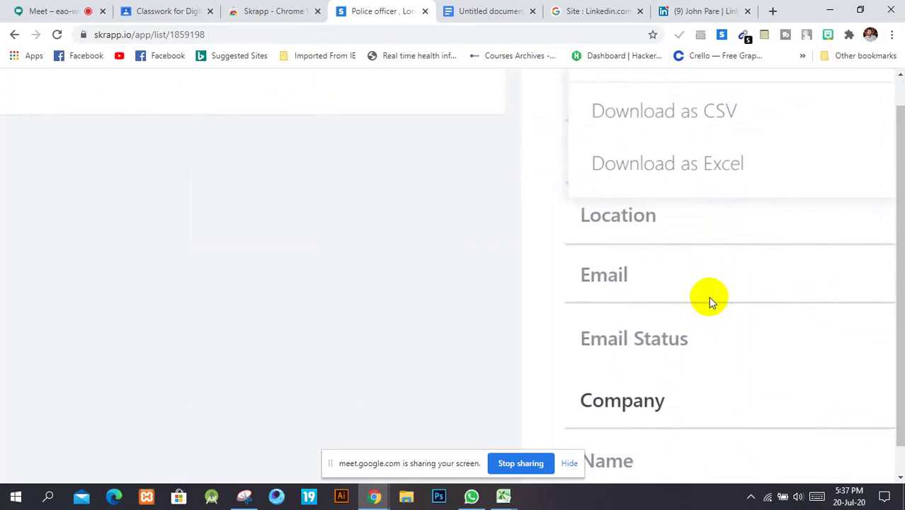
pyautogui.hscroll(3, 659, 114)
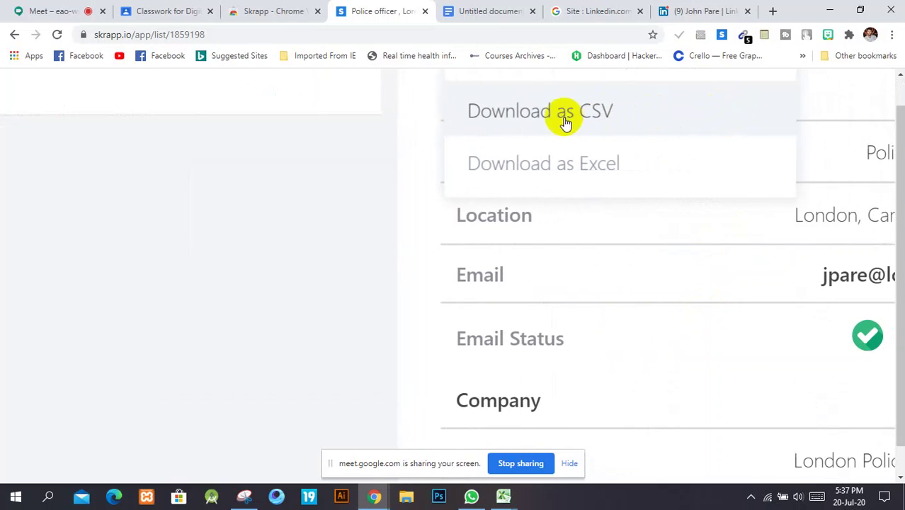
pyautogui.click(592, 183)
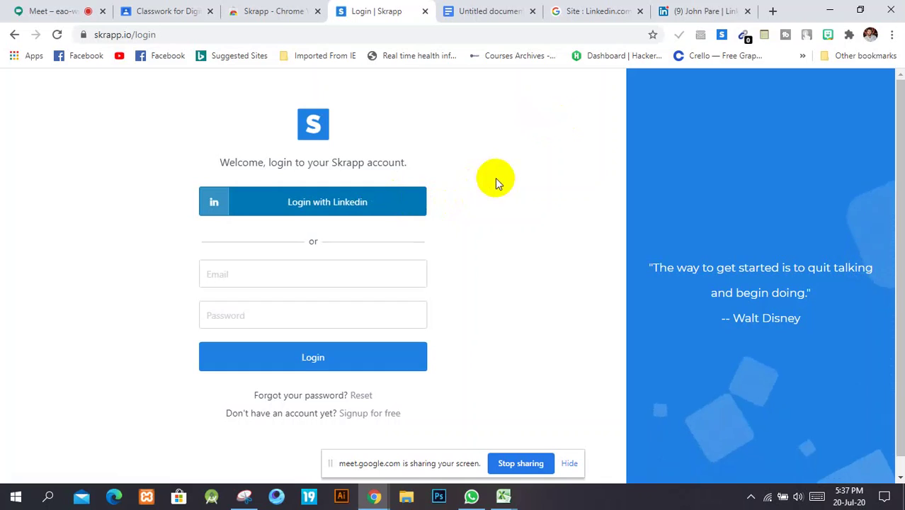
pyautogui.click(14, 34)
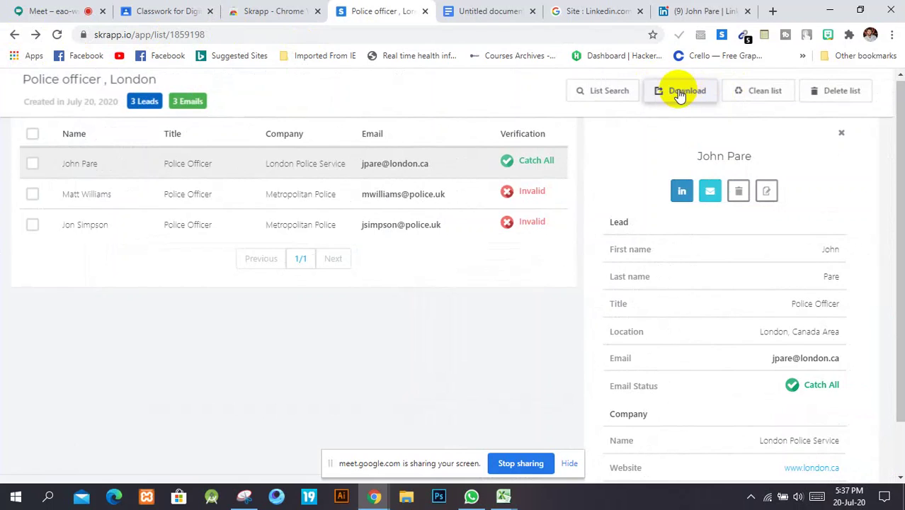
# - Retry the Excel download of the Valid and Catch All leads and dismiss the message
pyautogui.click(679, 93)
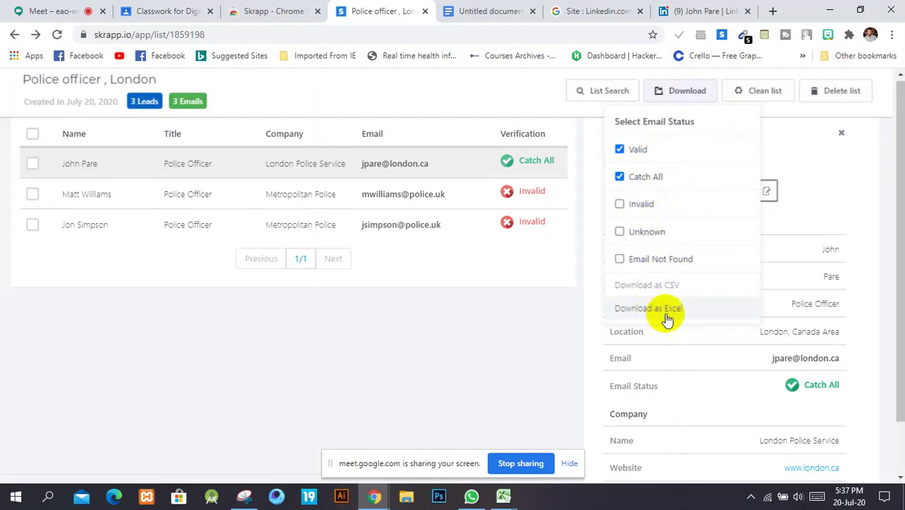
pyautogui.scroll(-1, 658, 310)
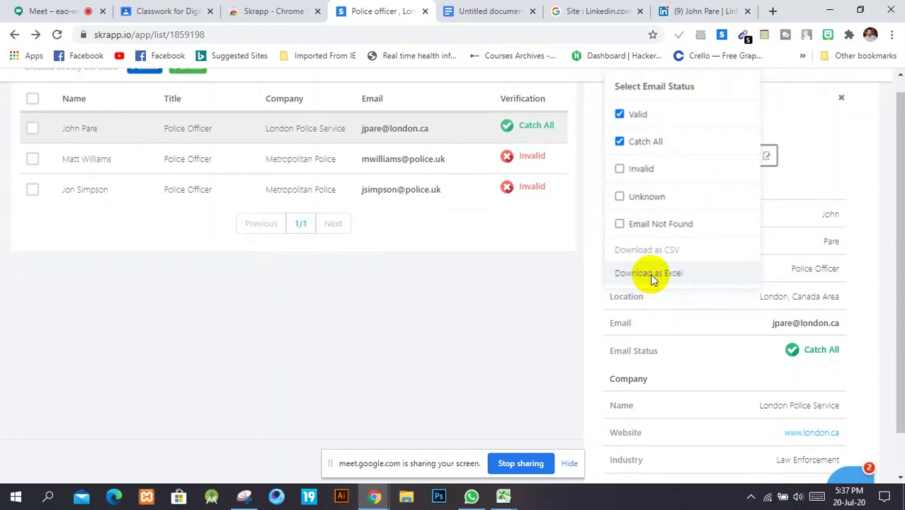
pyautogui.click(651, 274)
pyautogui.scroll(-1, 473, 264)
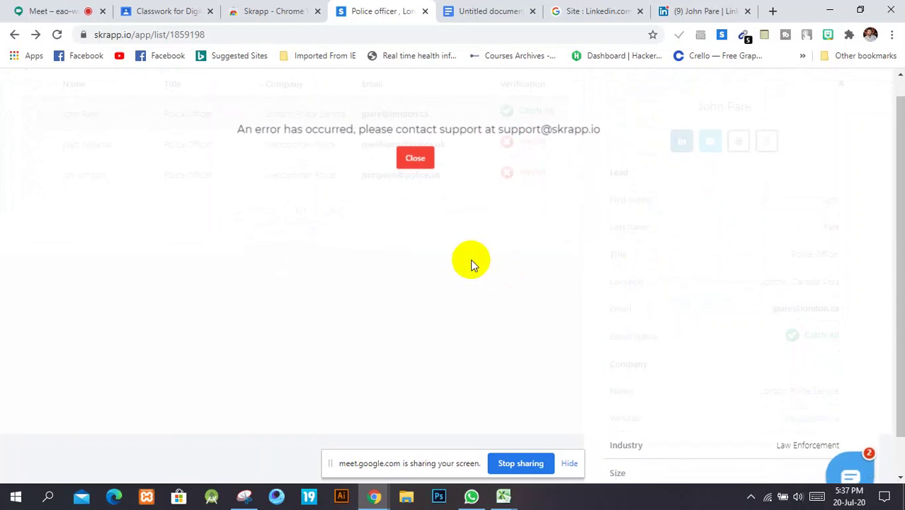
pyautogui.hscroll(-3, 473, 262)
pyautogui.scroll(1, 473, 261)
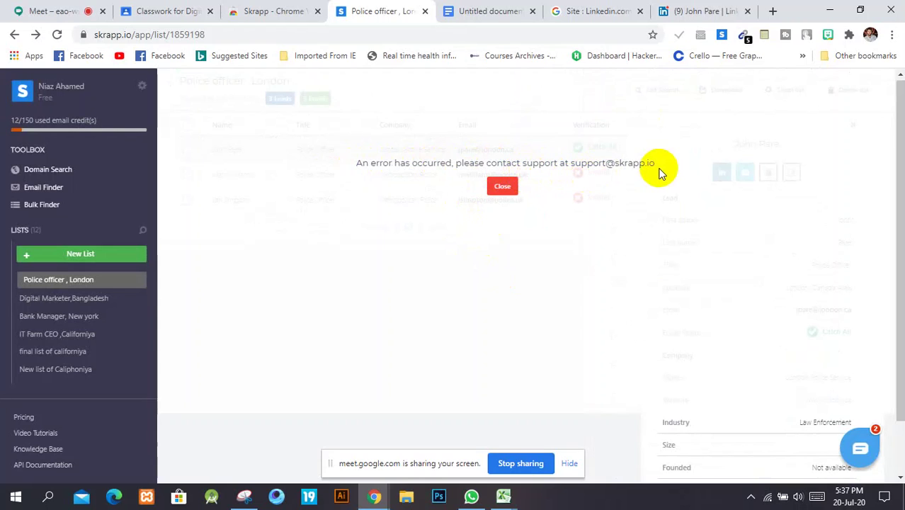
pyautogui.click(503, 190)
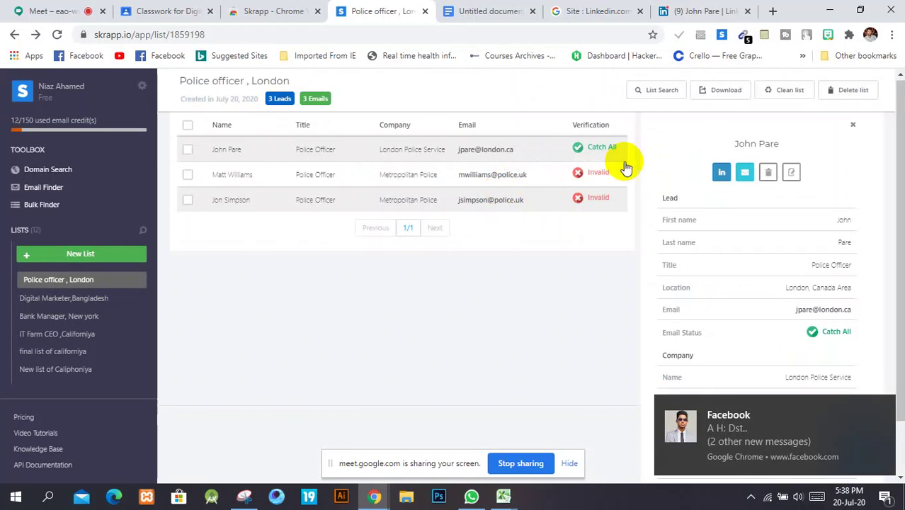
# - Try to download the Valid and Catch All leads as CSV and dismiss the message
pyautogui.click(721, 99)
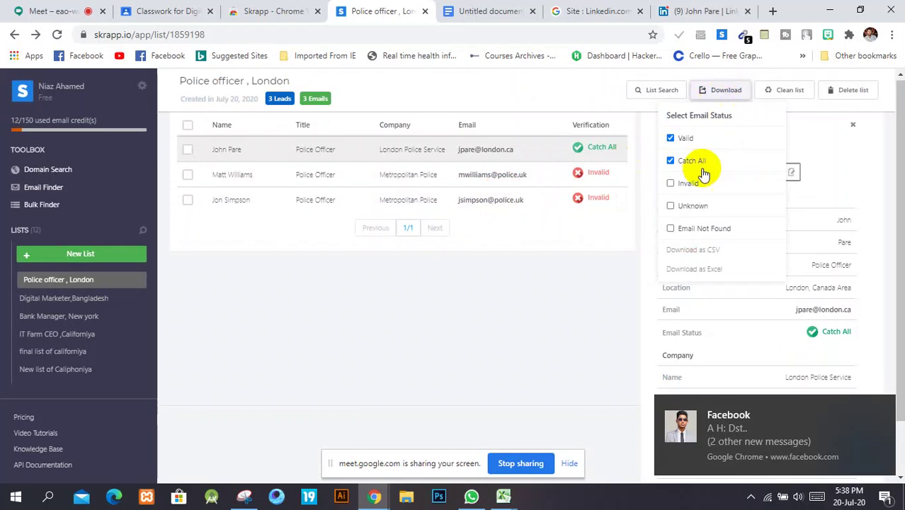
pyautogui.click(685, 255)
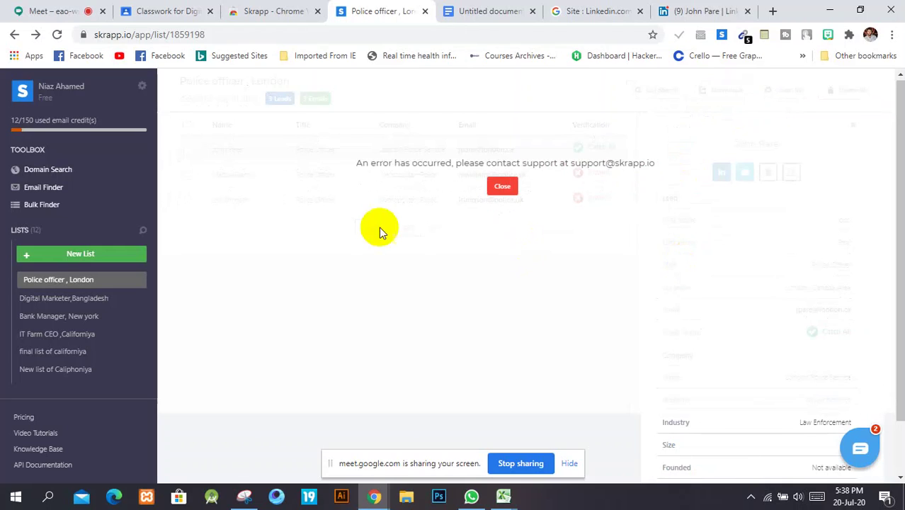
pyautogui.click(501, 184)
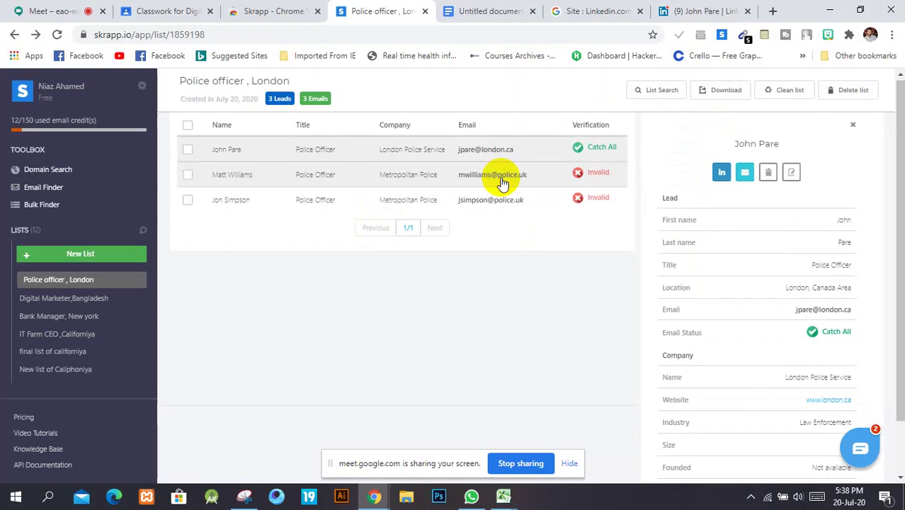
# - Try an Excel download with Catch All deselected and Valid, Invalid, Unknown and Email Not Found selected, and dismiss the message
pyautogui.click(748, 91)
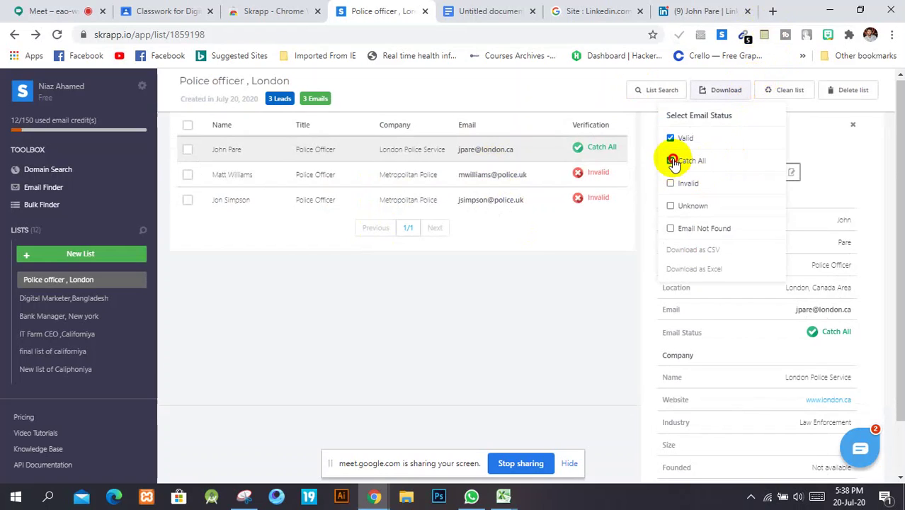
pyautogui.click(671, 183)
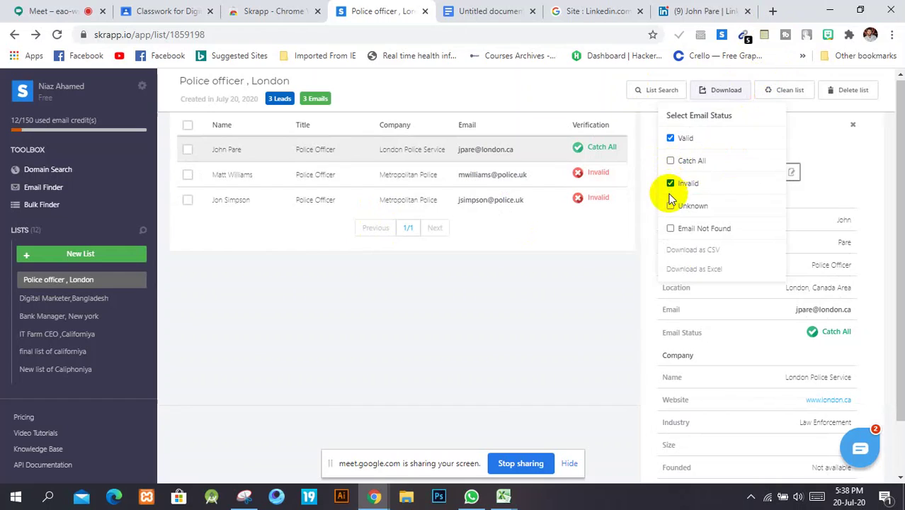
pyautogui.click(671, 229)
pyautogui.click(670, 205)
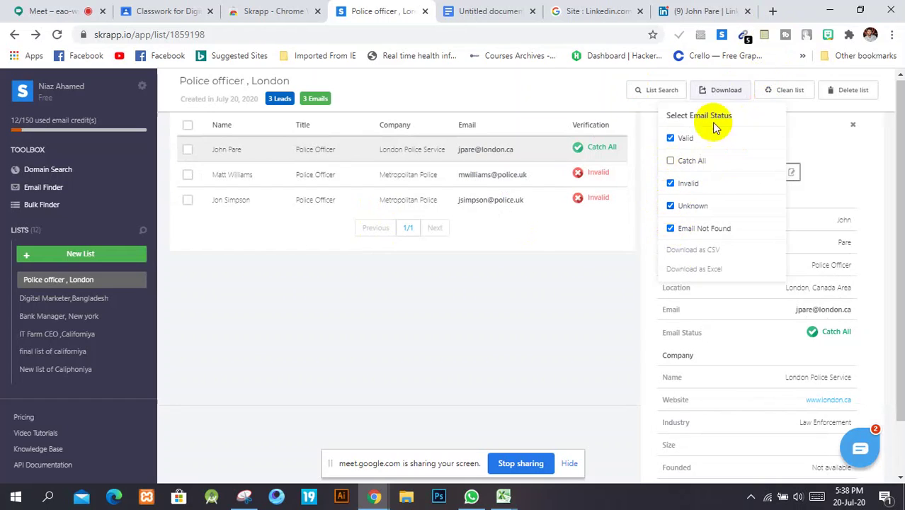
pyautogui.click(696, 268)
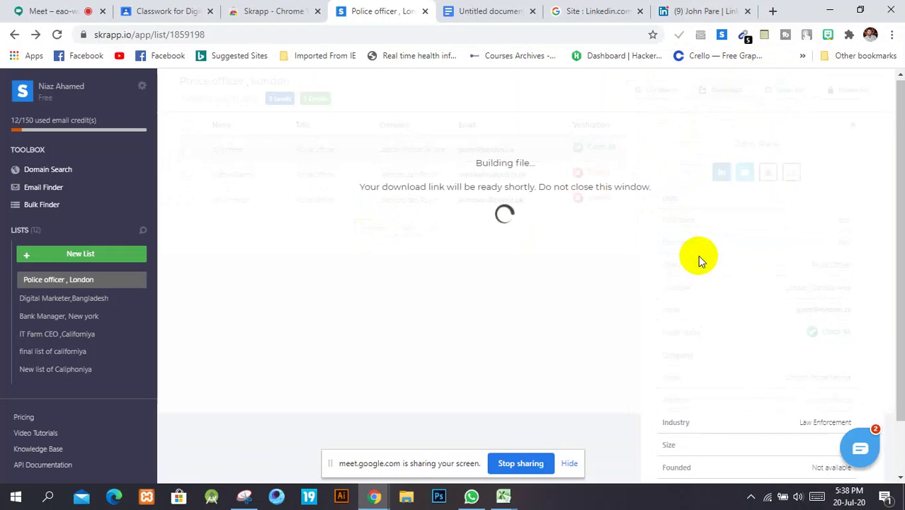
pyautogui.click(501, 187)
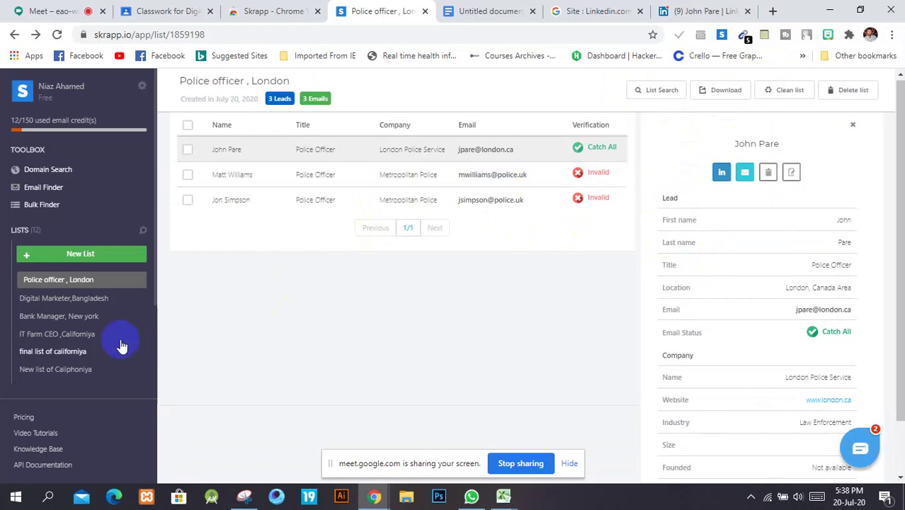
# - Recheck the list's download options and try to open the "Bank Manager, New york" list
pyautogui.scroll(-2, 71, 361)
pyautogui.scroll(2, 68, 274)
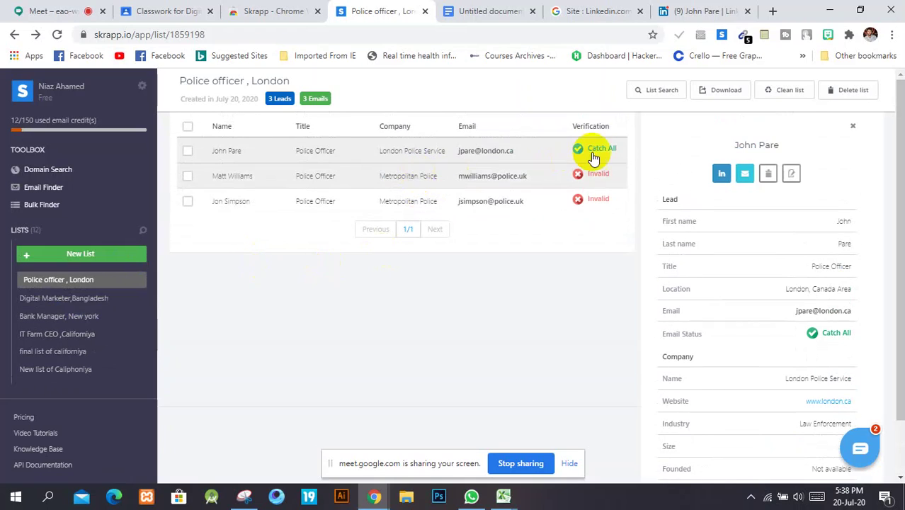
pyautogui.click(721, 89)
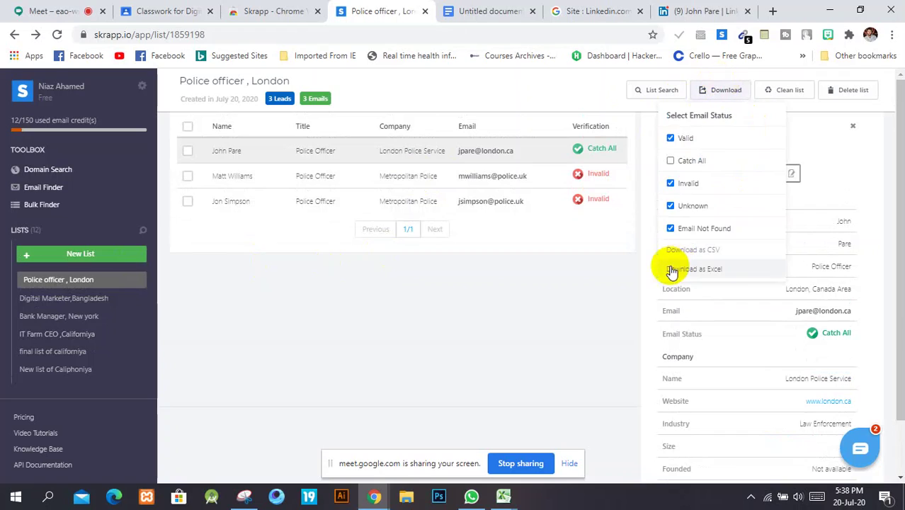
pyautogui.click(36, 317)
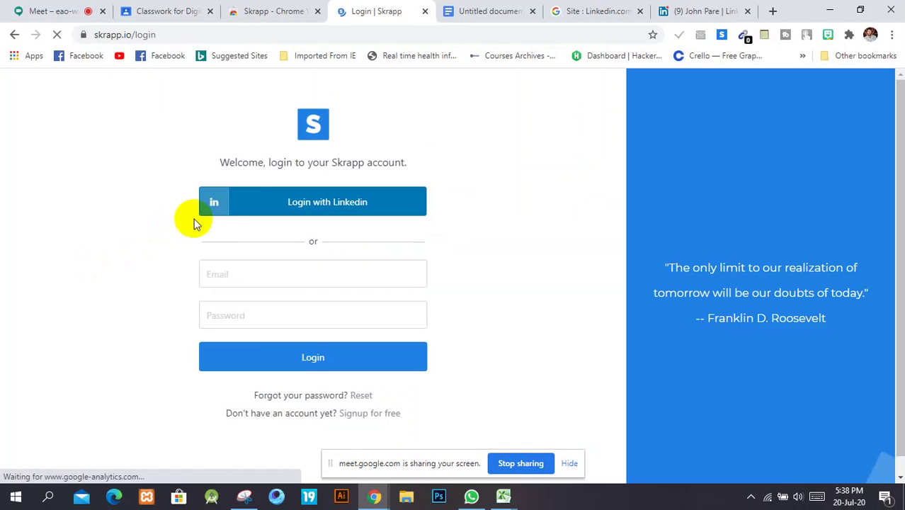
# - Log in to Skrapp with the LinkedIn account and allow the requested access
pyautogui.click(278, 207)
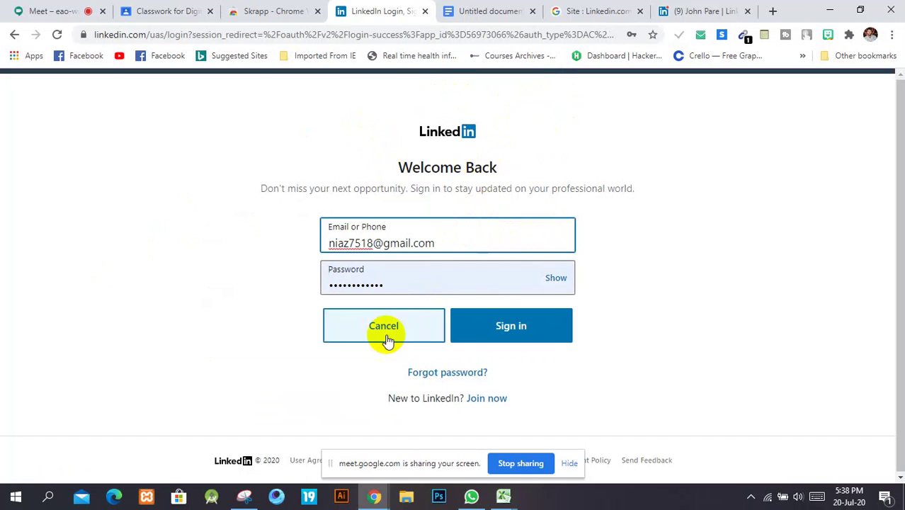
pyautogui.click(482, 327)
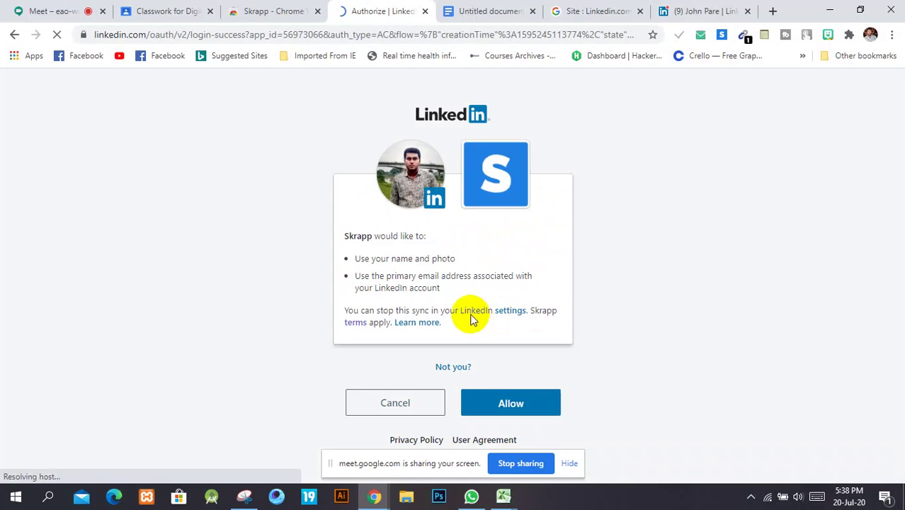
pyautogui.click(504, 401)
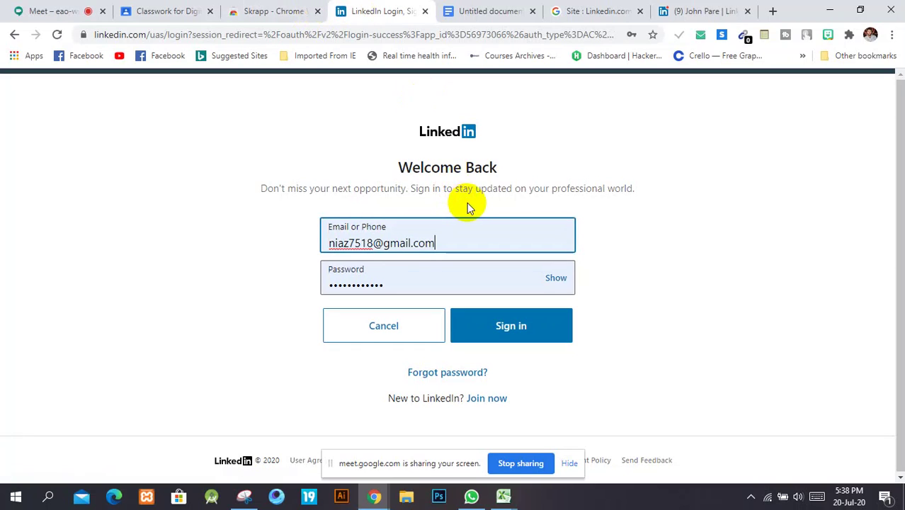
pyautogui.click(483, 315)
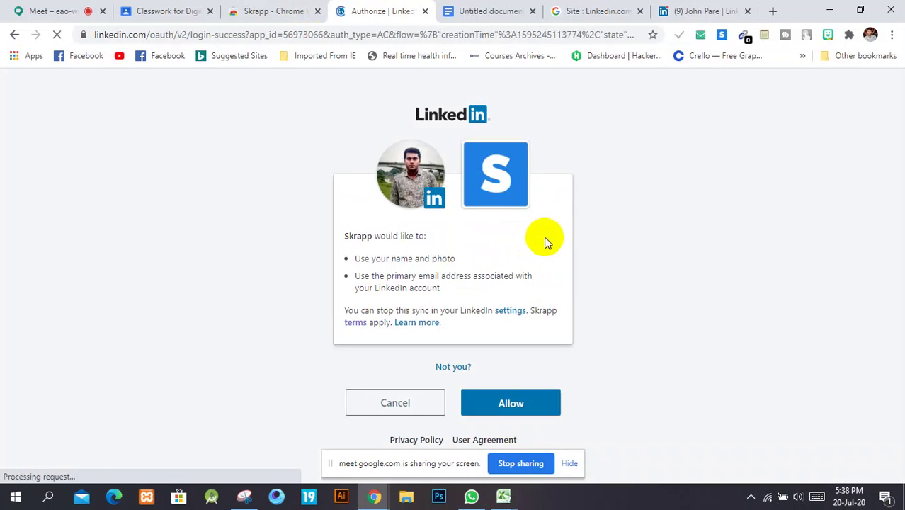
pyautogui.click(491, 402)
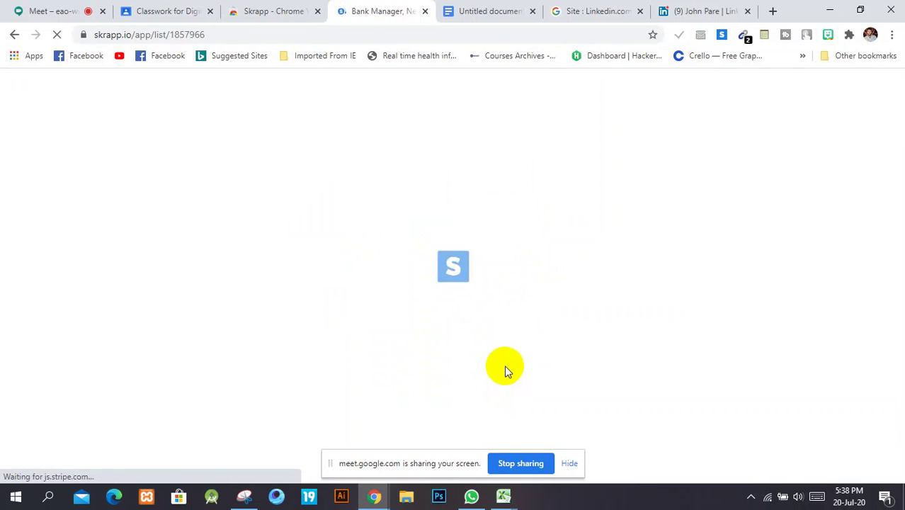
# - Close the meeting details panel in Google Meet and return to the Skrapp "Bank Manager, New york" list
pyautogui.click(88, 9)
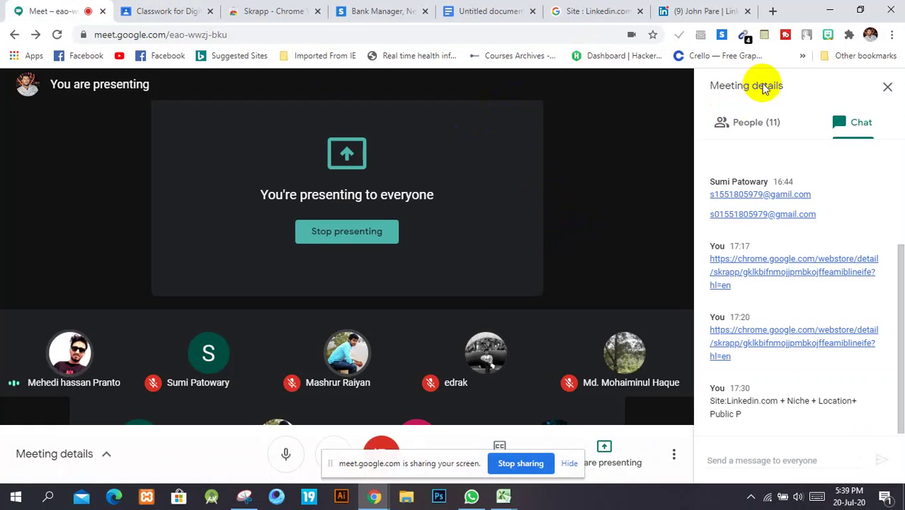
pyautogui.click(887, 88)
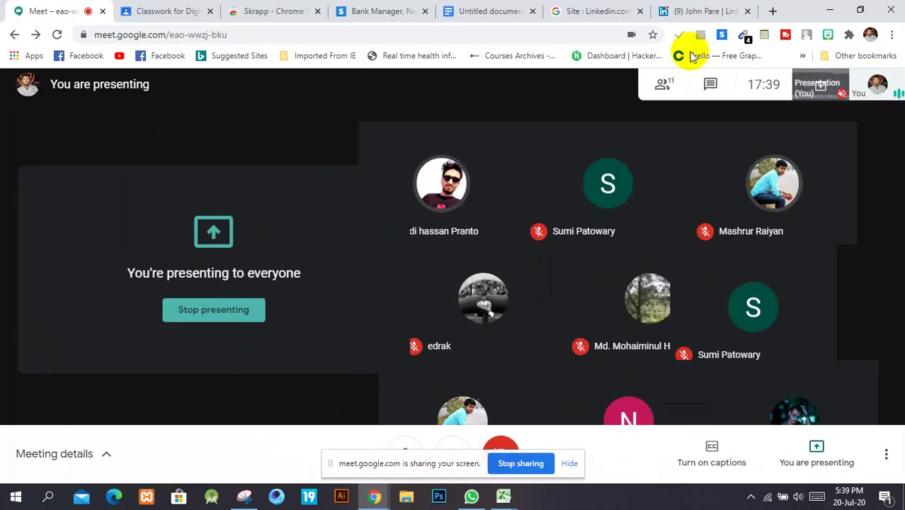
pyautogui.click(495, 9)
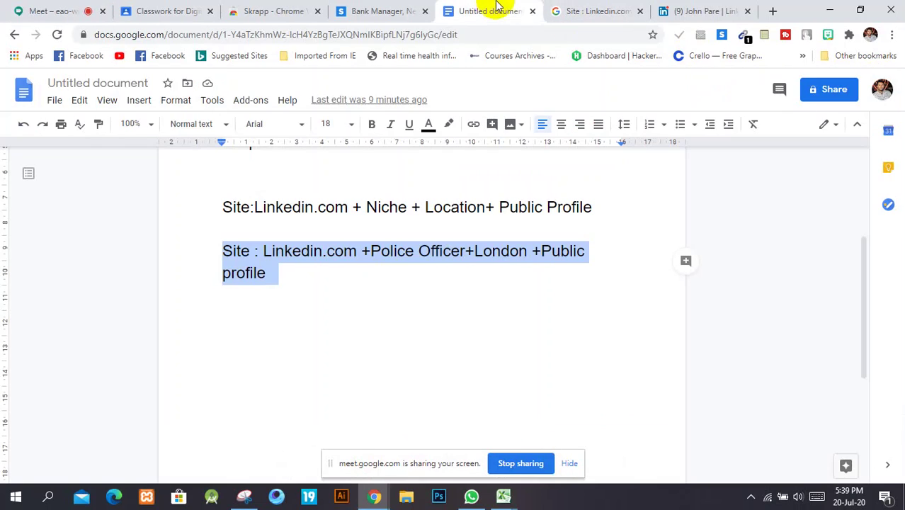
pyautogui.click(409, 9)
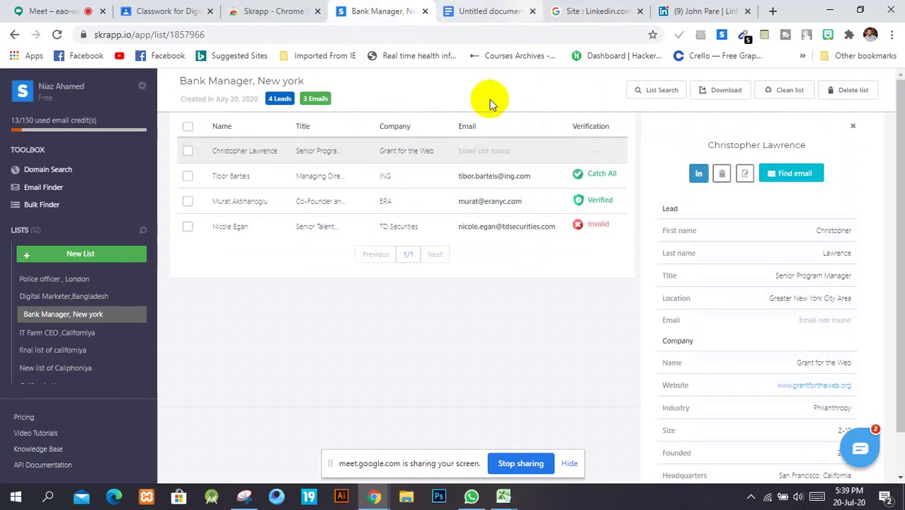
# - Build the Excel export of the "Bank Manager, New york" list and start downloading the file
pyautogui.click(701, 90)
pyautogui.click(683, 270)
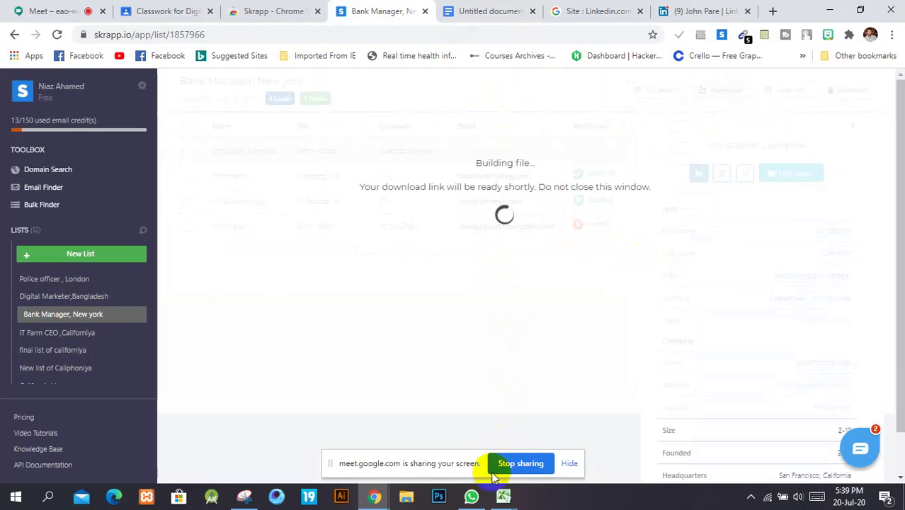
pyautogui.click(503, 497)
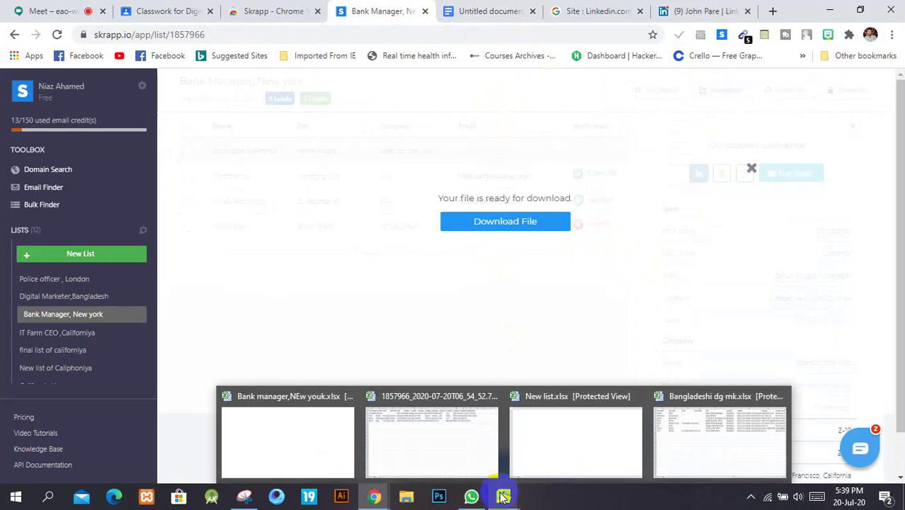
pyautogui.click(505, 225)
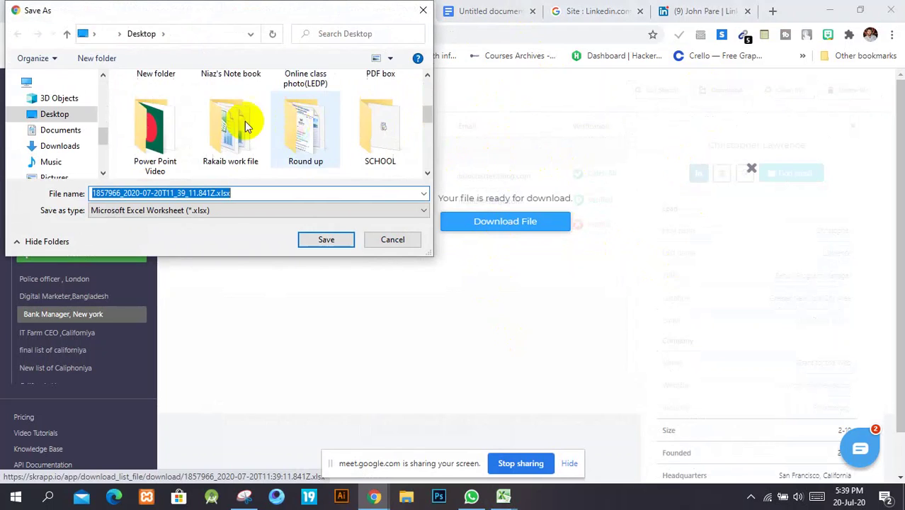
# - Save the exported workbook to the Desktop under its suggested name and open it in Excel
pyautogui.scroll(-5, 244, 121)
pyautogui.scroll(2, 298, 123)
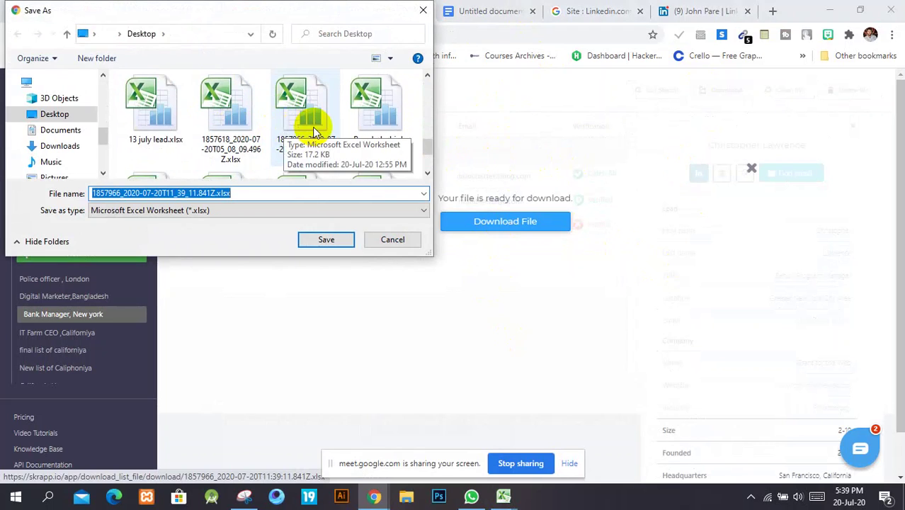
pyautogui.scroll(-2, 313, 127)
pyautogui.click(324, 240)
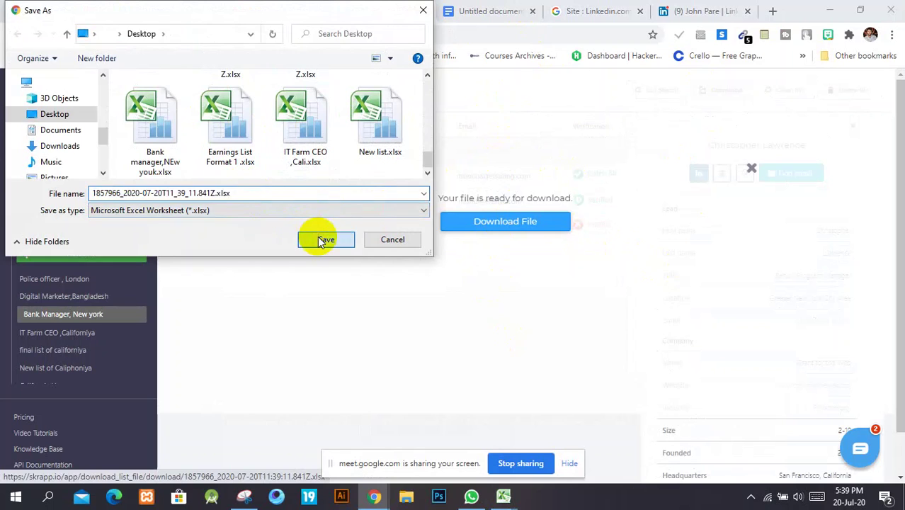
pyautogui.click(137, 467)
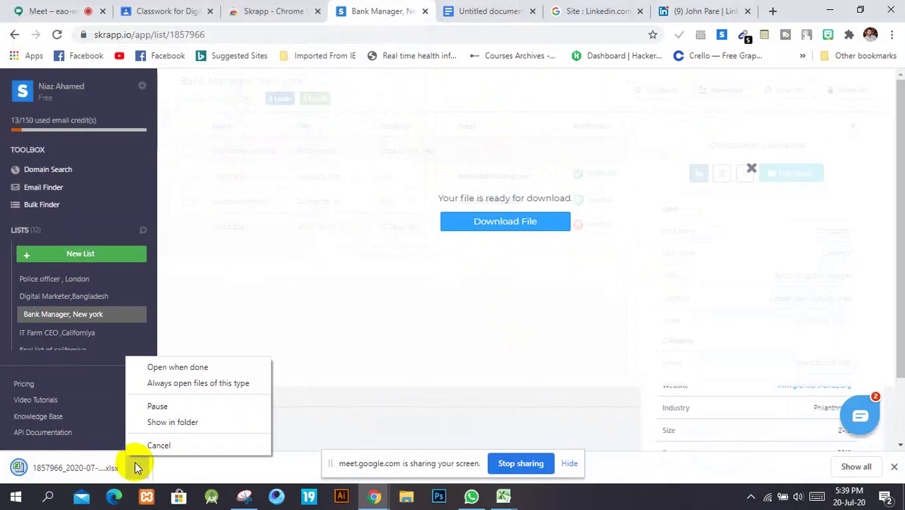
pyautogui.click(156, 367)
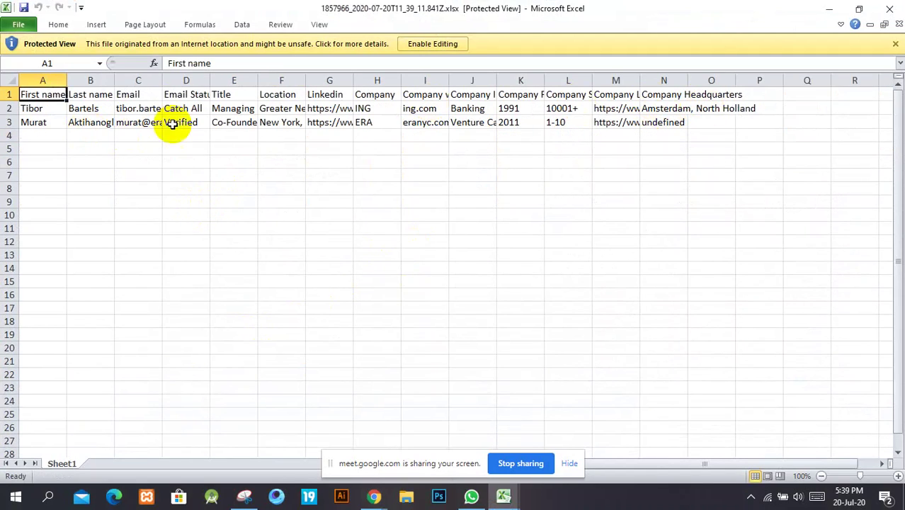
# - Widen the First name, Last name, Email, Email Status, Title, Location and Company columns and hide the screen-sharing notice
pyautogui.moveTo(68, 78); pyautogui.dragTo(623, 76)
pyautogui.moveTo(718, 77); pyautogui.dragTo(762, 78)
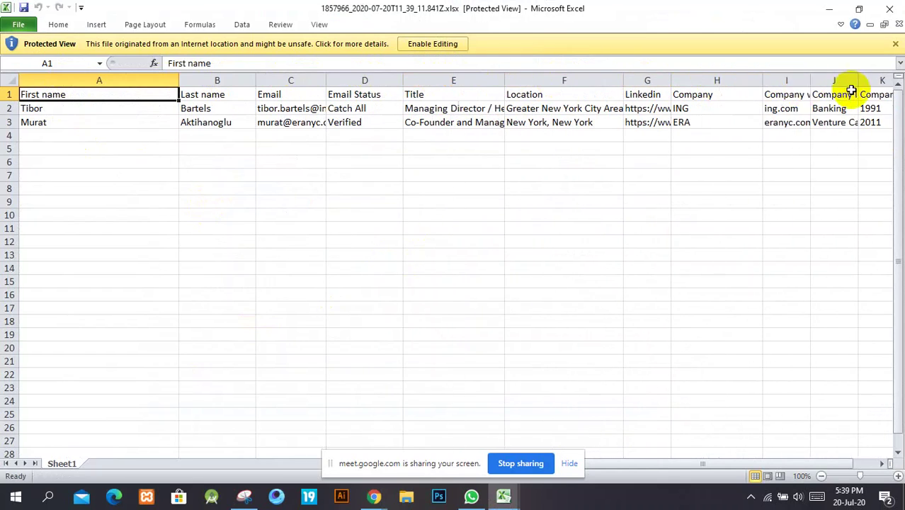
pyautogui.click(570, 465)
pyautogui.moveTo(582, 459); pyautogui.dragTo(620, 462)
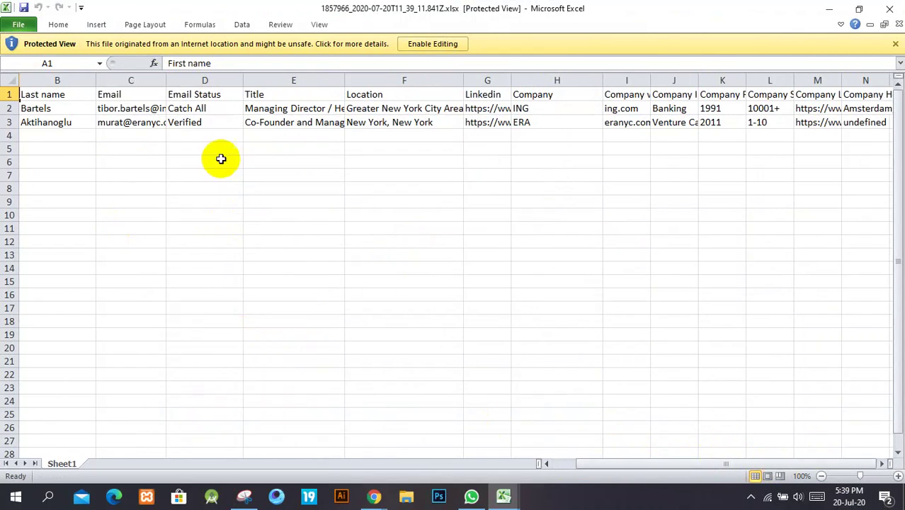
# - Widen the Email Status and Email columns further until the addresses fit, and switch back to Skrapp in Chrome
pyautogui.moveTo(243, 80); pyautogui.dragTo(257, 79)
pyautogui.moveTo(166, 79); pyautogui.dragTo(182, 80)
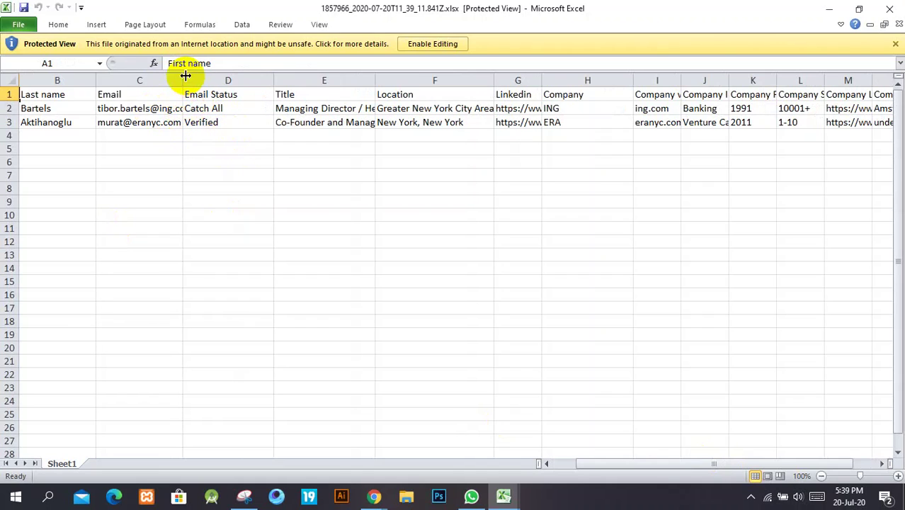
pyautogui.moveTo(186, 76); pyautogui.dragTo(206, 81)
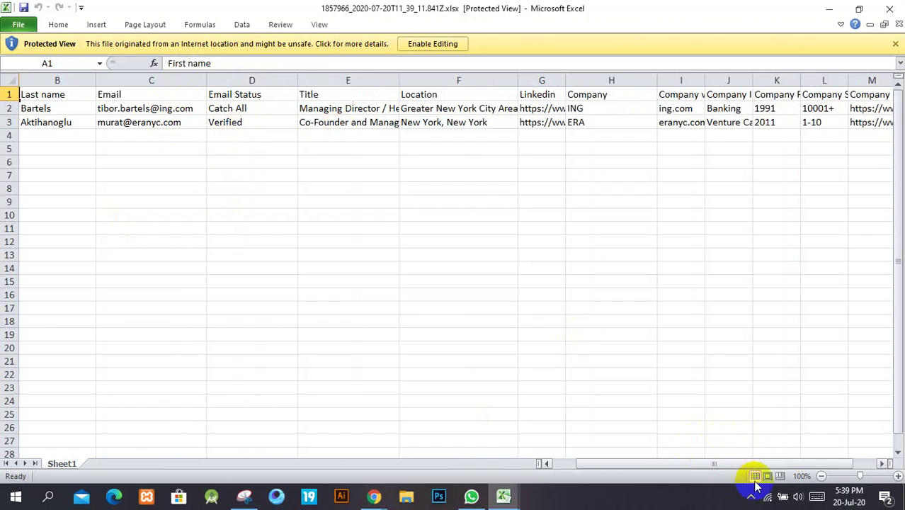
pyautogui.moveTo(770, 464); pyautogui.dragTo(816, 461)
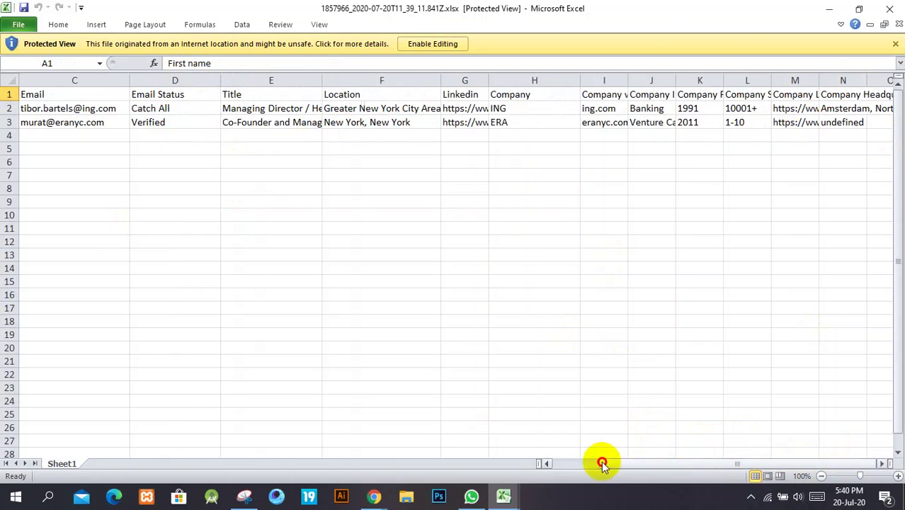
pyautogui.moveTo(602, 464); pyautogui.dragTo(540, 465)
pyautogui.click(370, 499)
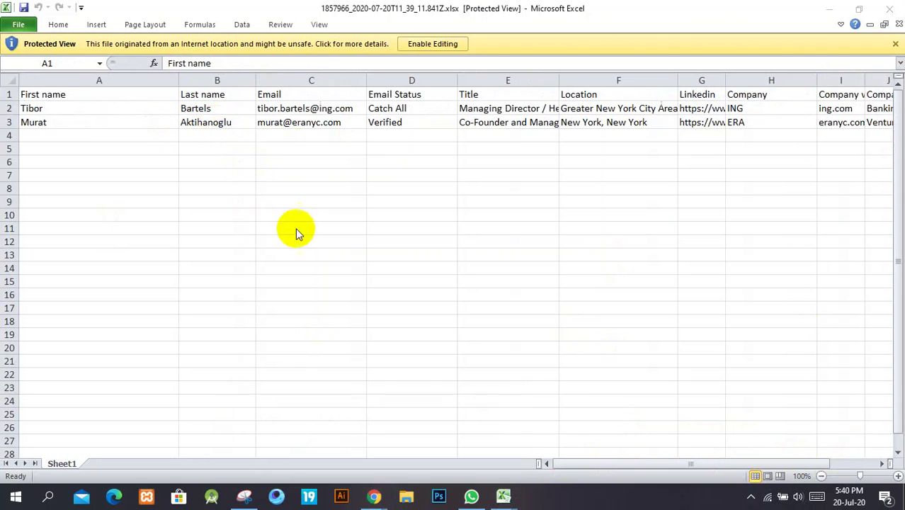
pyautogui.moveTo(375, 498)
pyautogui.click(313, 439)
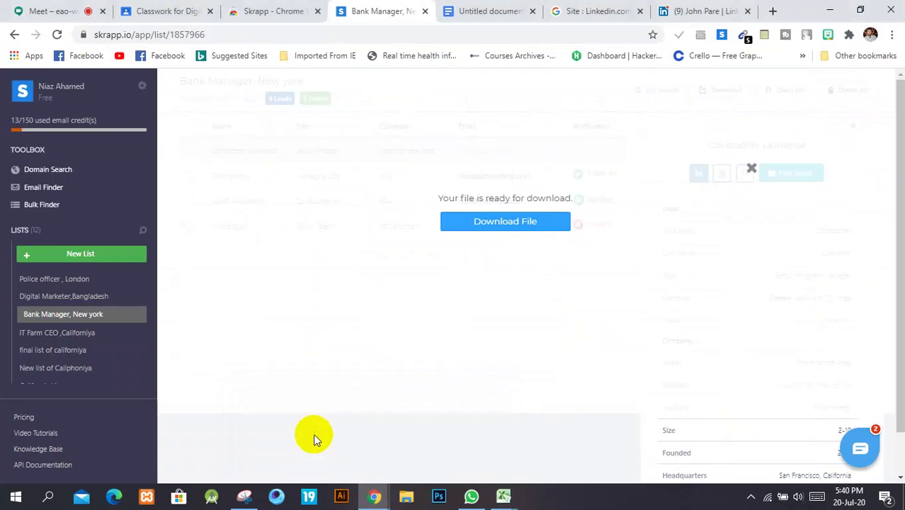
pyautogui.click(597, 10)
pyautogui.hotkey('ctrl', 'Tab')
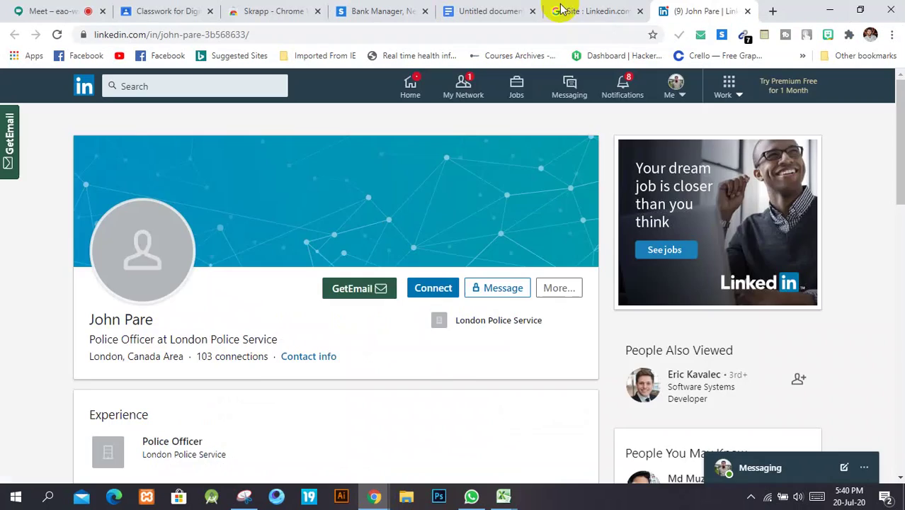
pyautogui.click(4, 9)
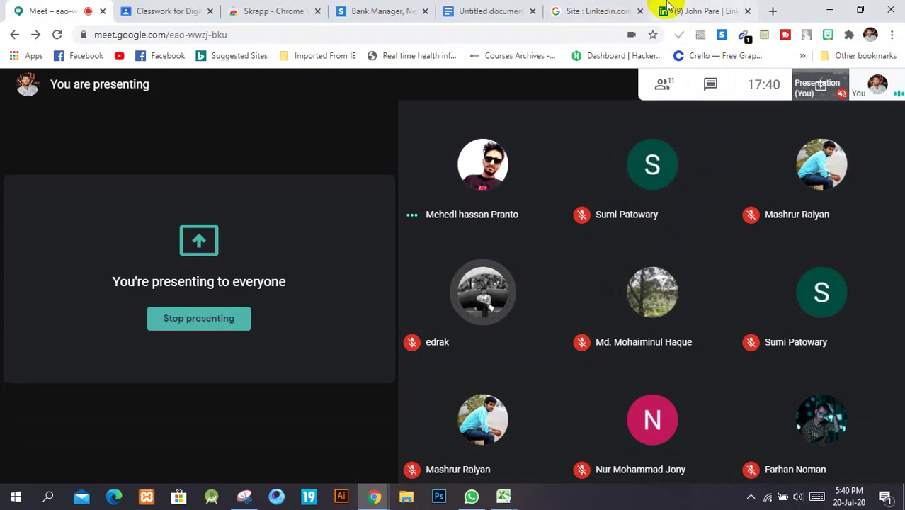
pyautogui.click(379, 10)
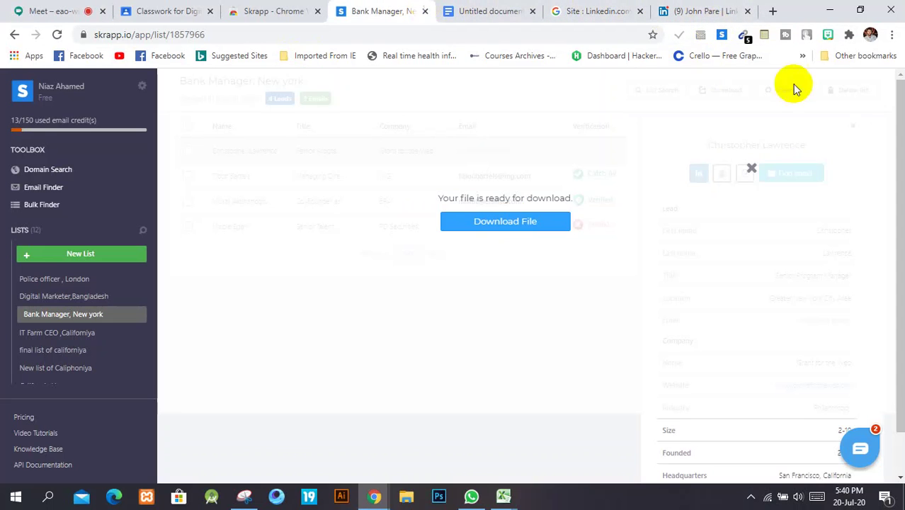
pyautogui.click(526, 10)
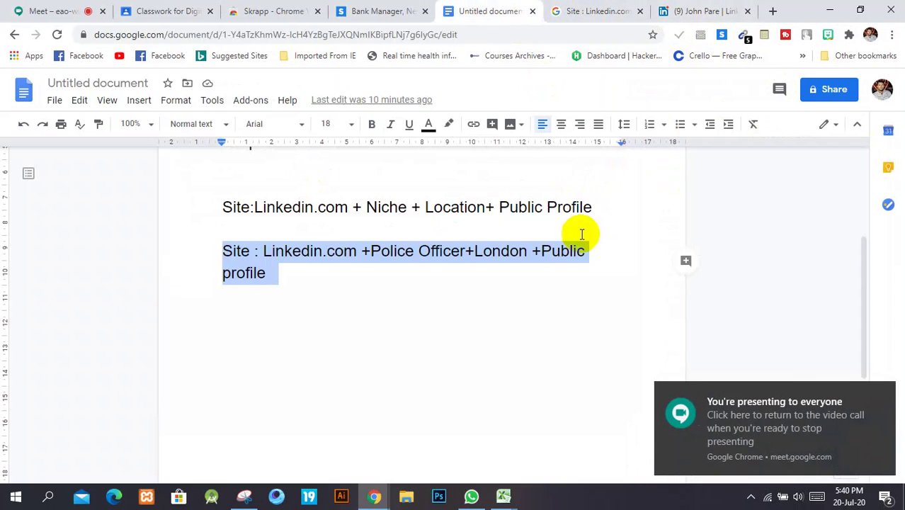
pyautogui.click(44, 11)
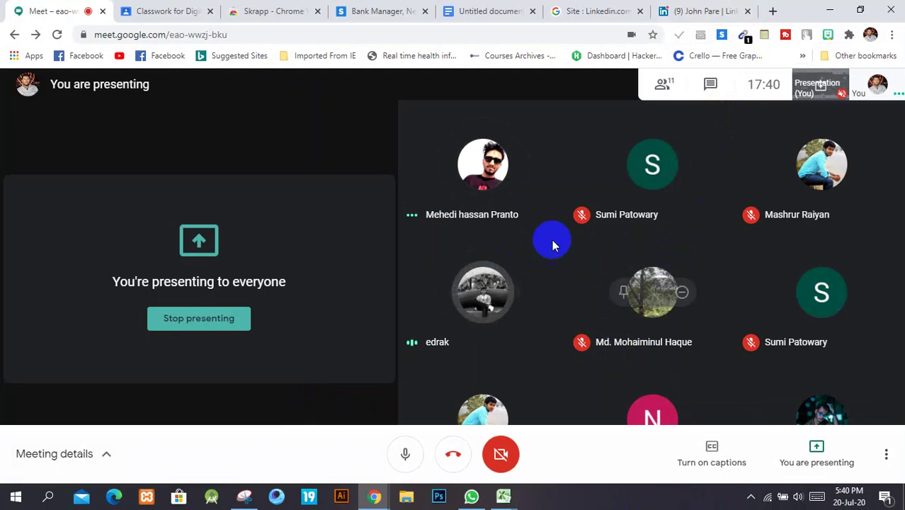
pyautogui.click(694, 10)
pyautogui.click(628, 7)
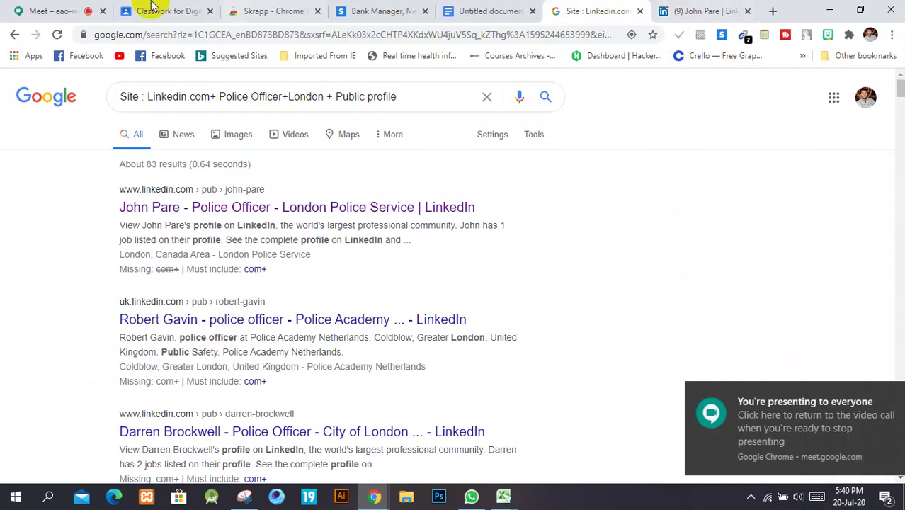
pyautogui.click(87, 9)
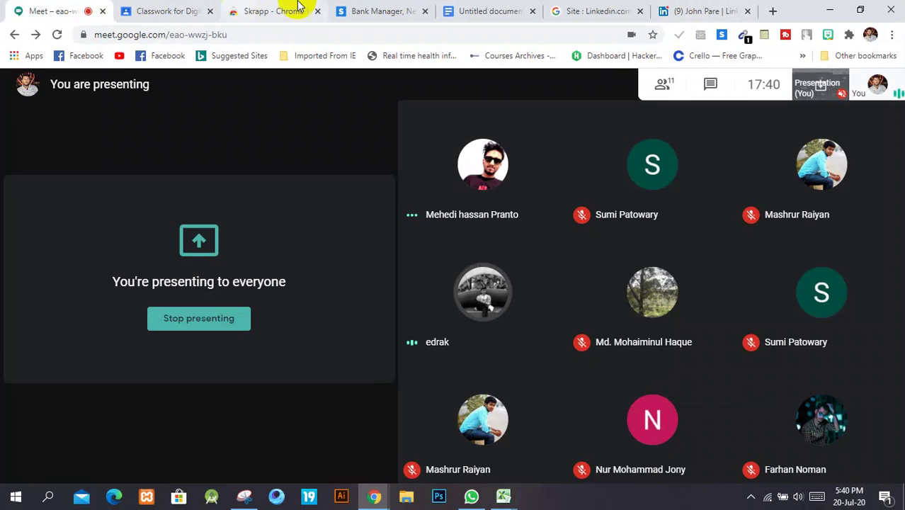
pyautogui.click(423, 9)
pyautogui.click(503, 7)
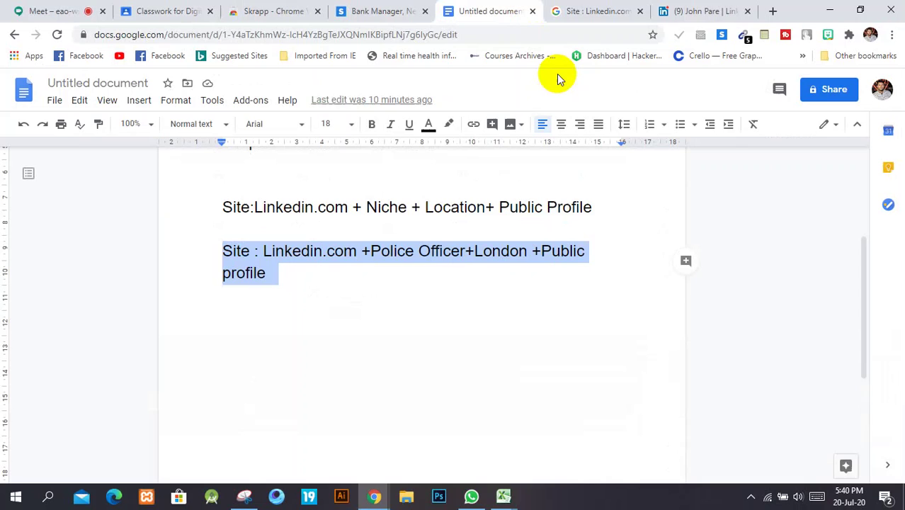
pyautogui.click(580, 7)
pyautogui.click(542, 10)
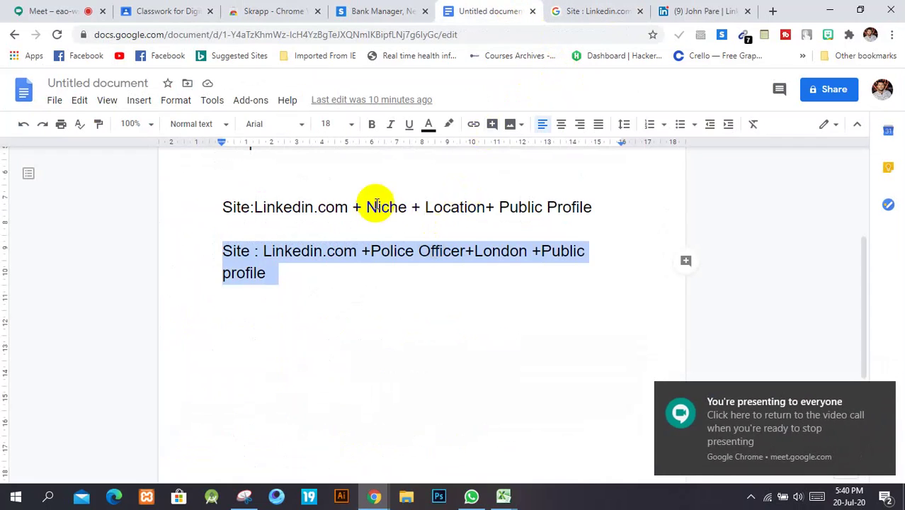
pyautogui.click(51, 7)
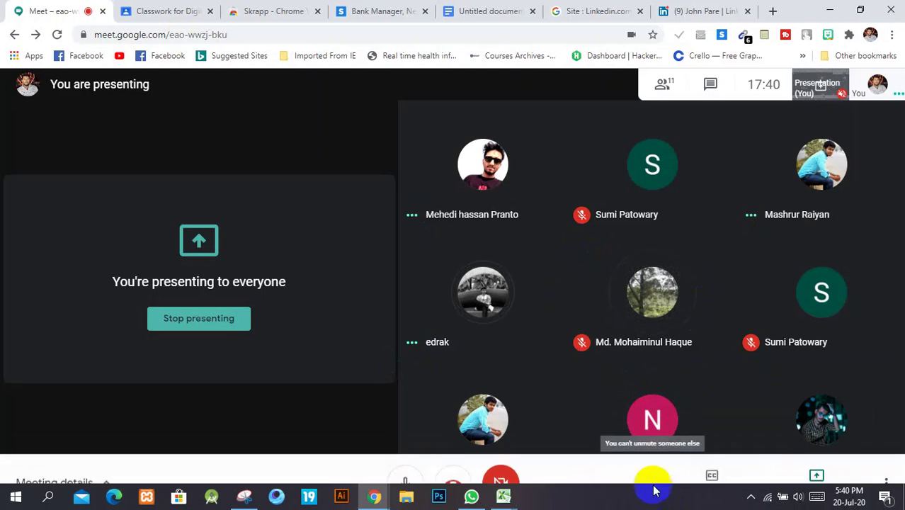
pyautogui.click(705, 10)
pyautogui.click(453, 10)
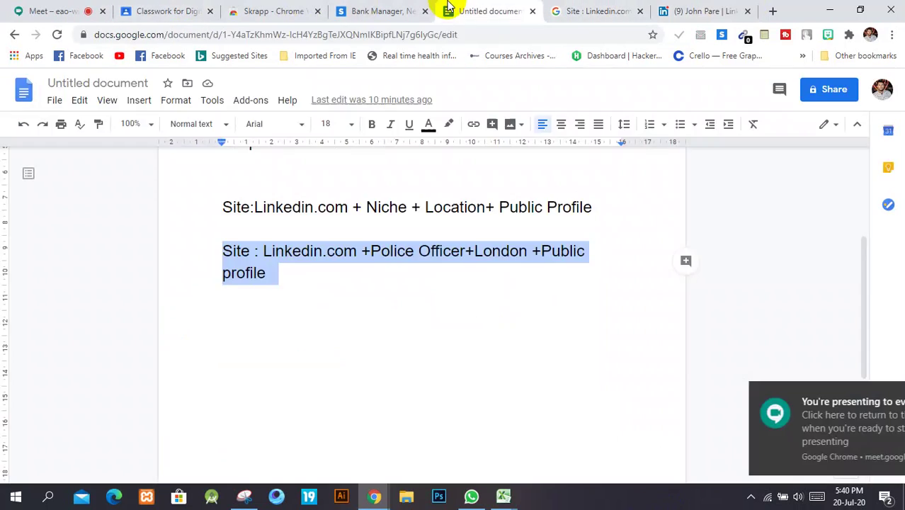
pyautogui.click(402, 9)
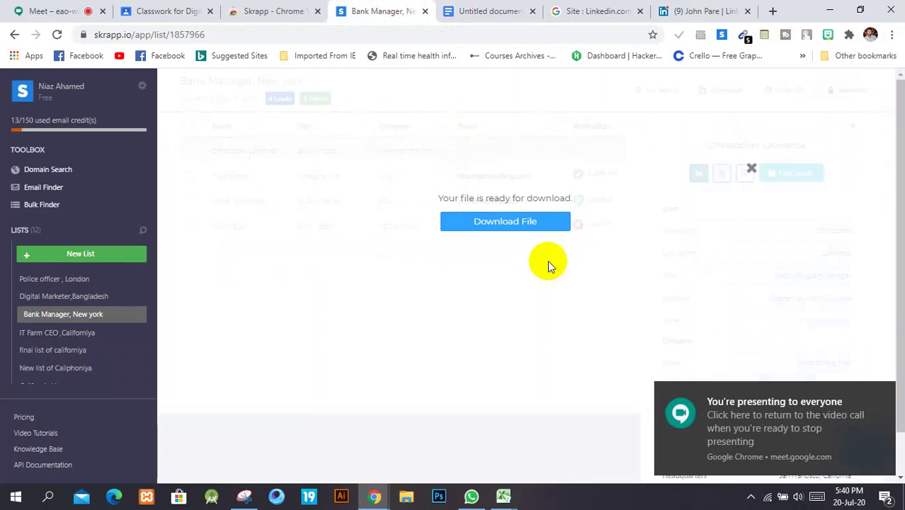
# - Close the file-ready notice and review the email status and file format options for downloading the "Bank Manager, New york" list
pyautogui.click(750, 168)
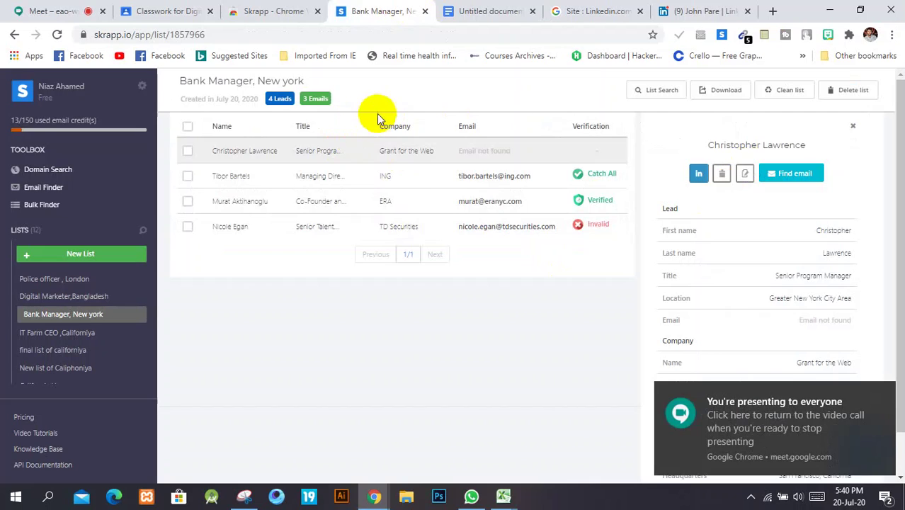
pyautogui.click(135, 255)
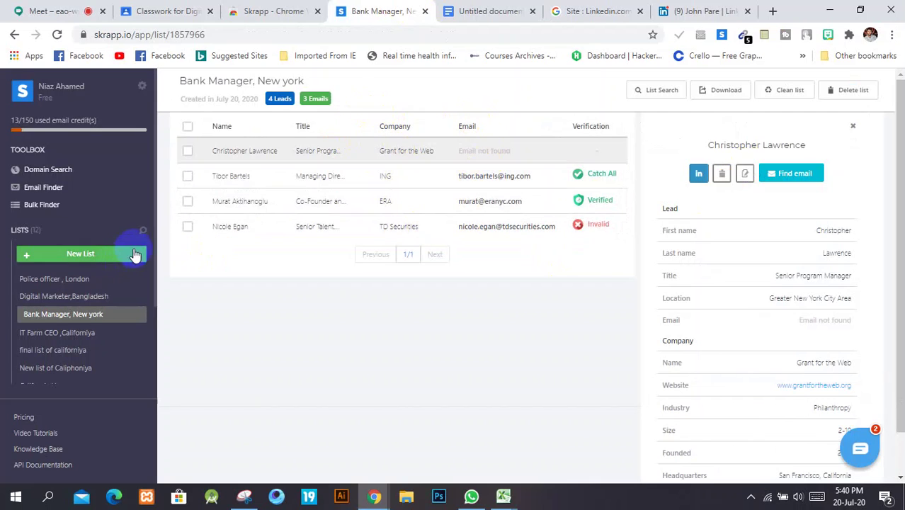
pyautogui.click(728, 91)
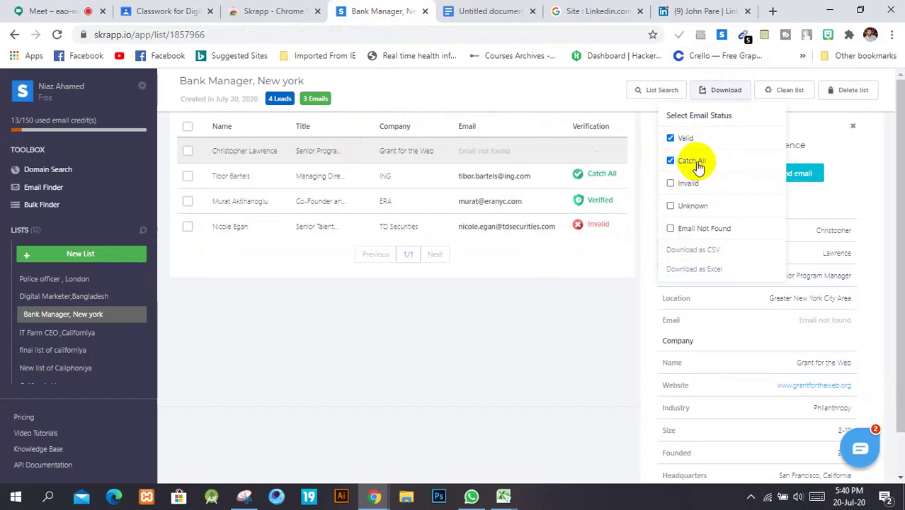
pyautogui.click(582, 93)
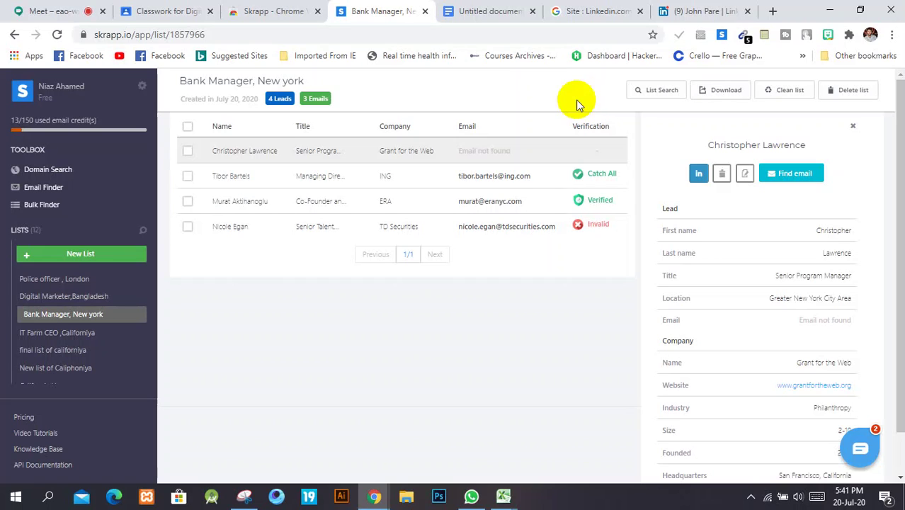
# - Switch from the Skrapp list back to the Google Meet call where the class is being presented
pyautogui.click(42, 10)
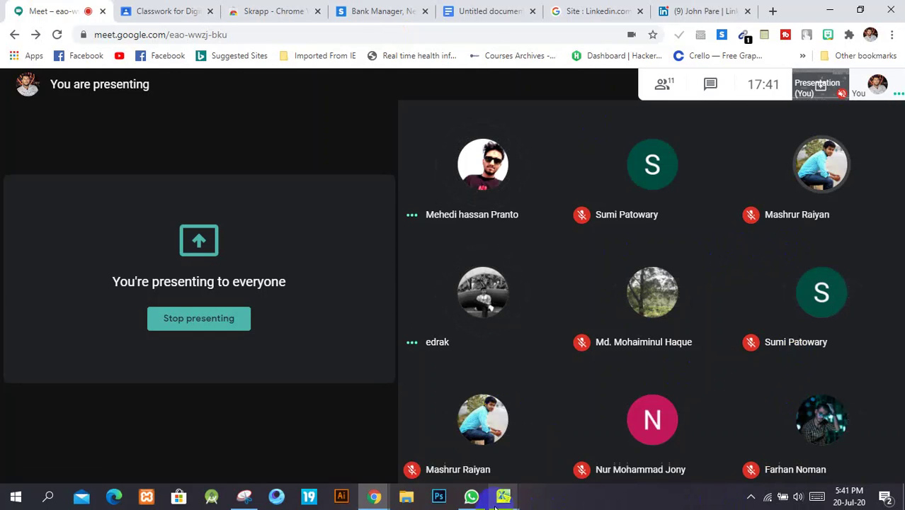
pyautogui.moveTo(510, 497)
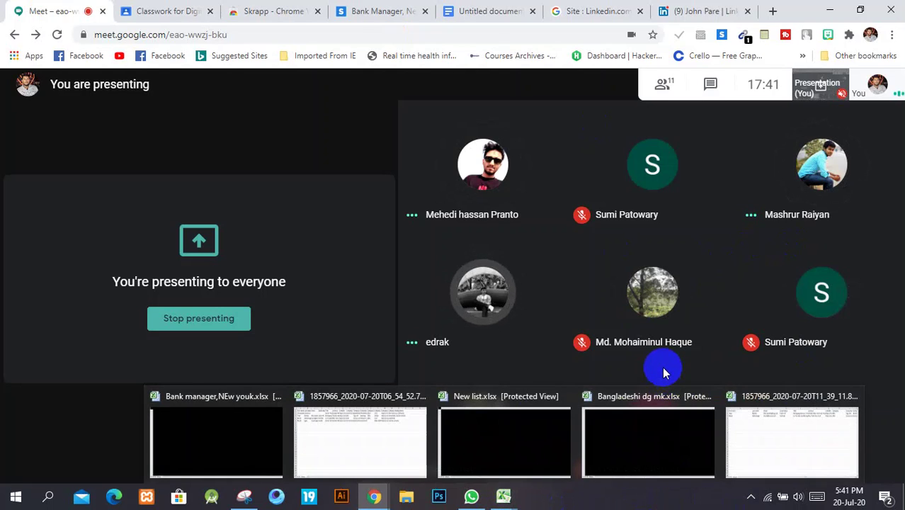
pyautogui.press('XF86RFKill')
pyautogui.press('XF86RFKill')
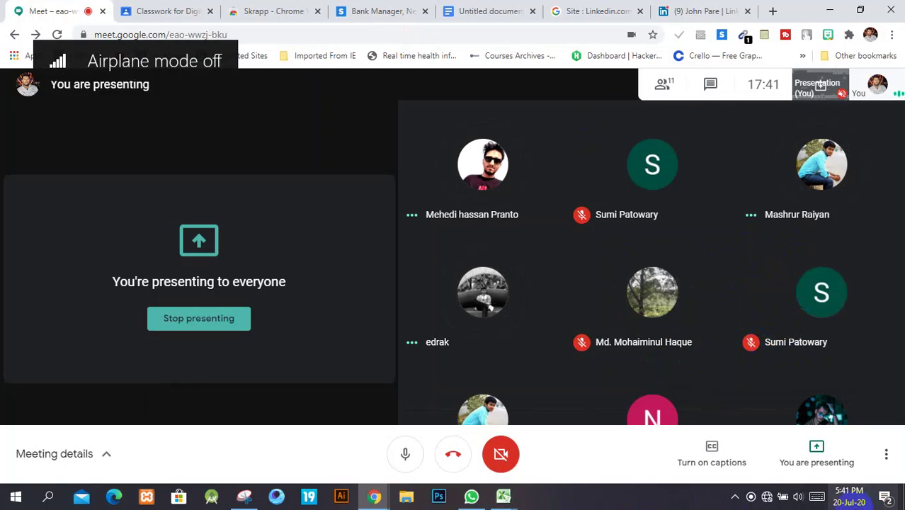
pyautogui.click(852, 431)
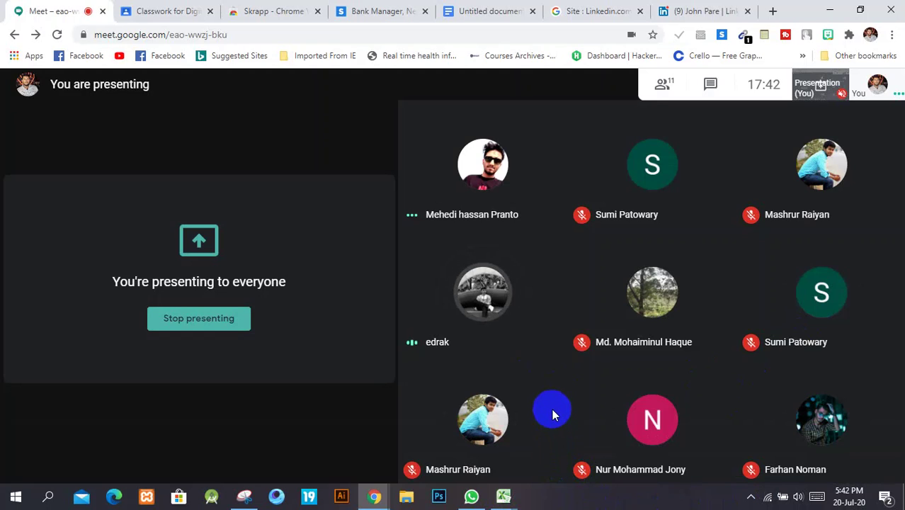
# - Raise the computer's sound volume to 84 to hear the class participants in the call
pyautogui.press('XF86AudioRaiseVolume')
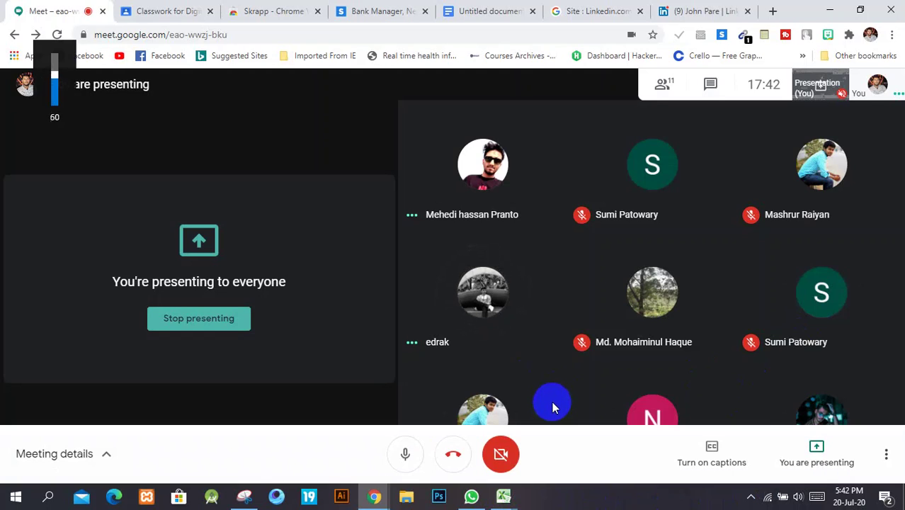
pyautogui.press('XF86AudioRaiseVolume')
pyautogui.press('XF86AudioRaiseVolume')
pyautogui.press('XF86AudioRaiseVolume')
pyautogui.press('XF86AudioRaiseVolume')
pyautogui.press('XF86AudioRaiseVolume')
pyautogui.press('XF86AudioRaiseVolume')
pyautogui.press('XF86AudioRaiseVolume')
pyautogui.press('XF86AudioRaiseVolume')
pyautogui.press('XF86AudioRaiseVolume')
pyautogui.press('XF86AudioRaiseVolume')
pyautogui.press('XF86AudioRaiseVolume')
pyautogui.press('XF86AudioRaiseVolume')
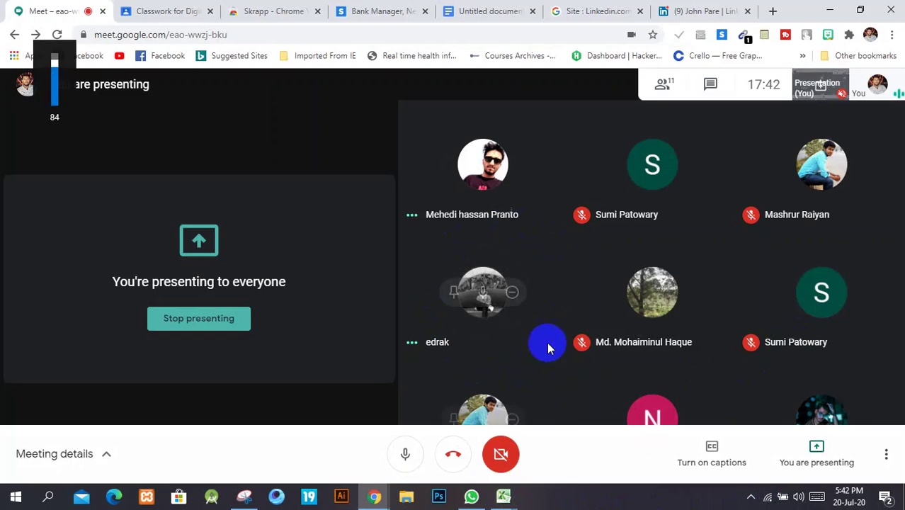